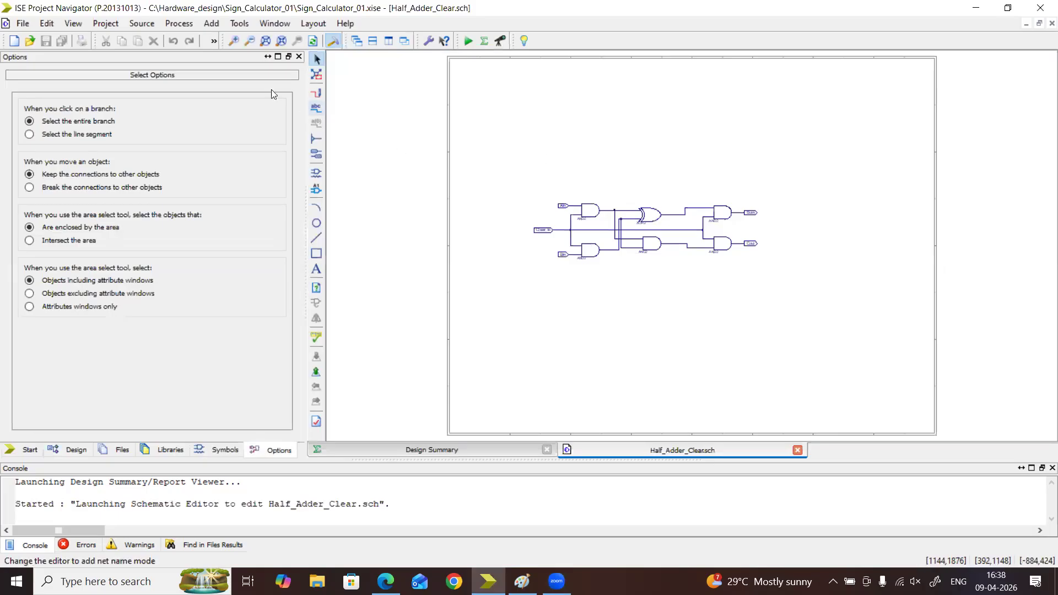
Examine the input, middle and output gate groups of the Half_Adder_Clear schematic, including the Clear_in net
left_click(231, 43)
left_click(230, 43)
left_click(230, 42)
left_click(230, 42)
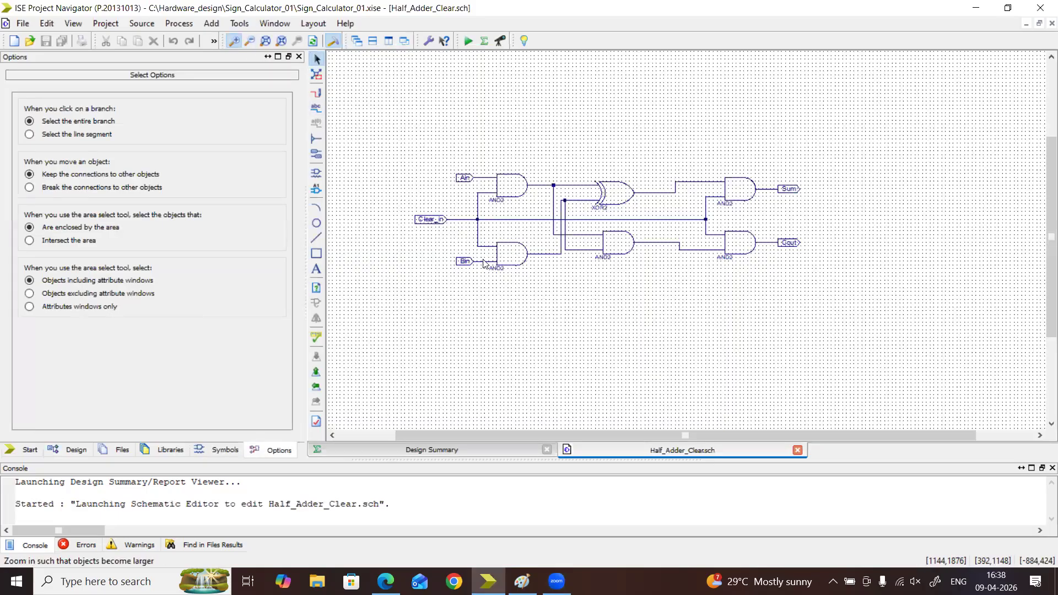
left_click_drag(567, 121, 654, 314)
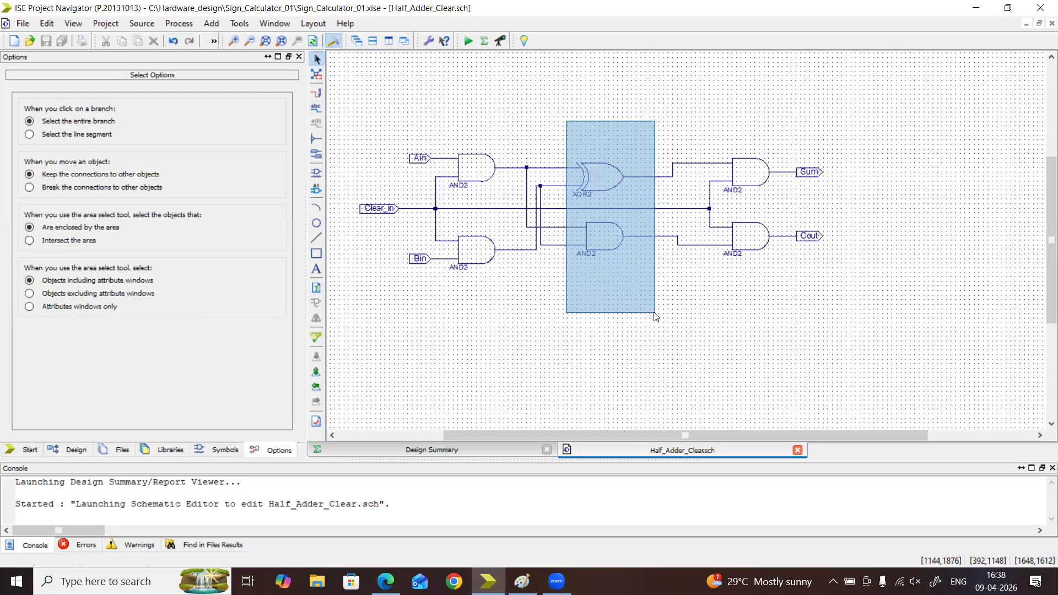
mouse_move(707, 118)
left_mouse_down()
mouse_move(810, 351)
mouse_move(834, 369)
left_mouse_up()
left_click_drag(381, 106, 538, 365)
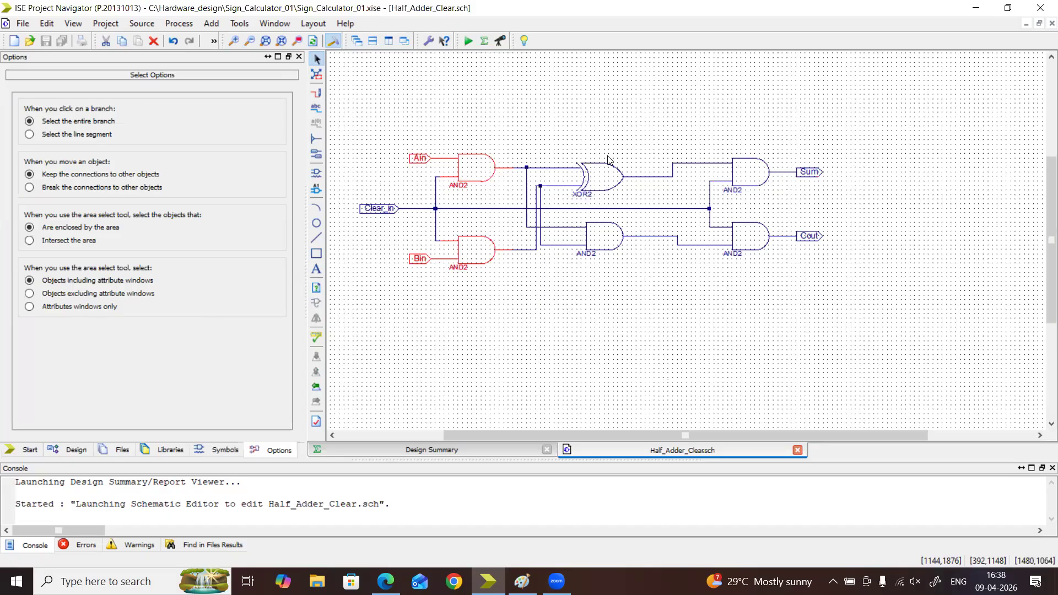
mouse_move(435, 217)
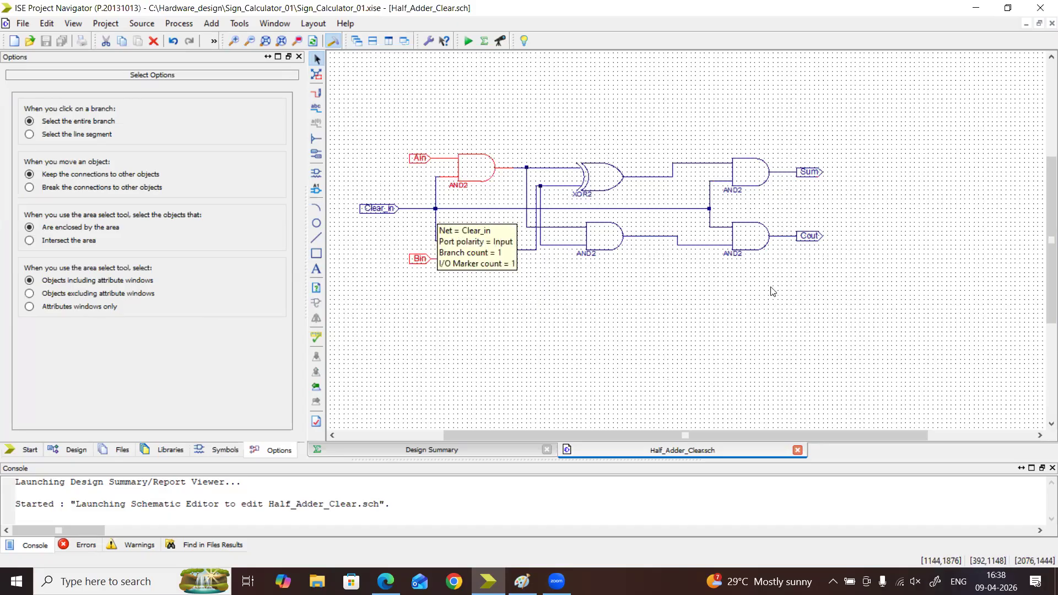
left_click_drag(346, 93, 937, 373)
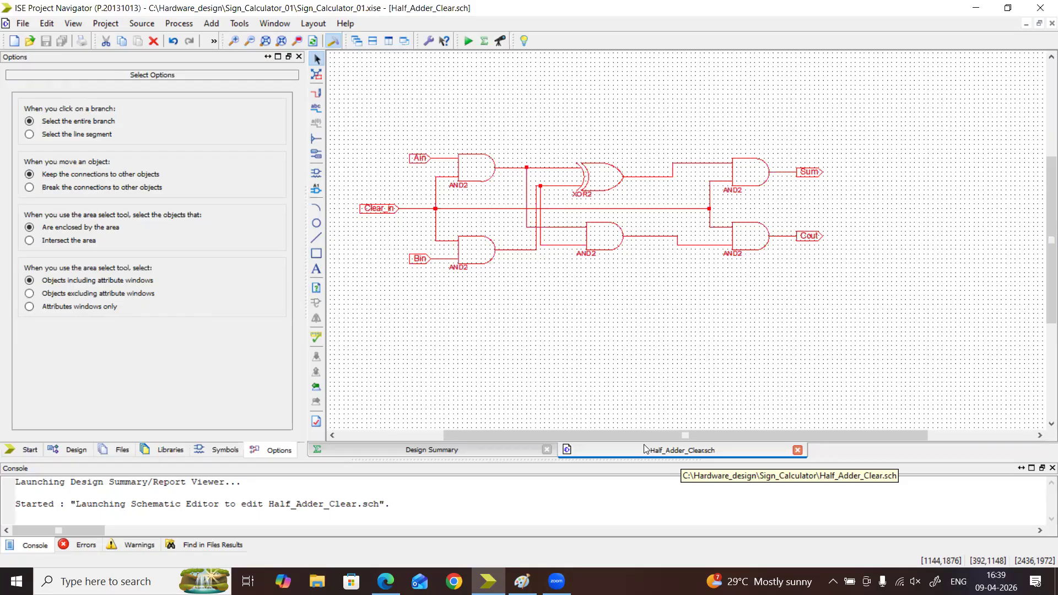
left_click(620, 351)
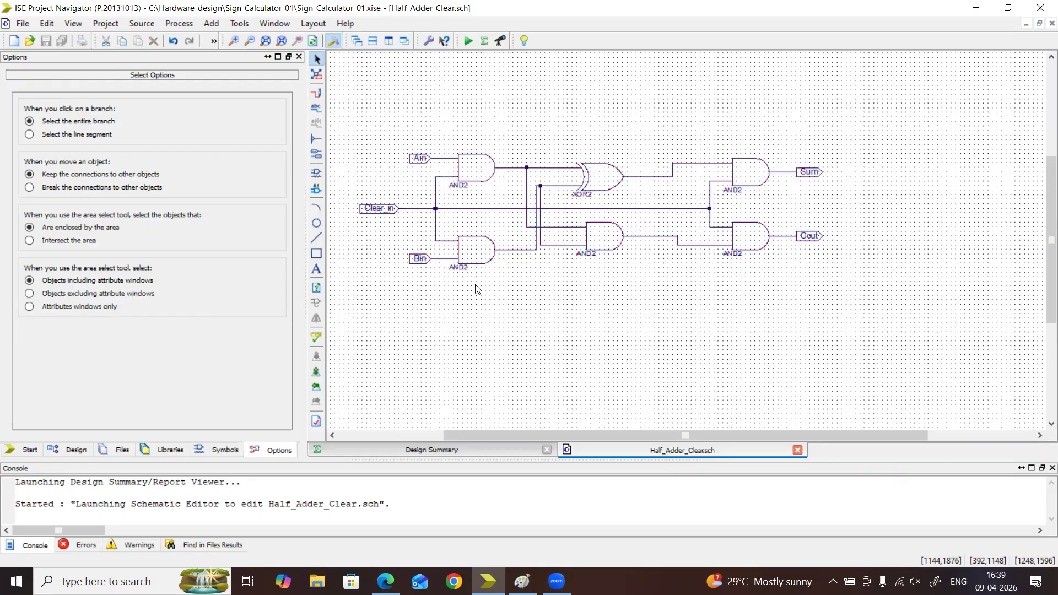
Trace the Clear_in signal and the half adder's logic from the input AND gates through XOR2 and AND2 to the output gates
left_click(391, 215)
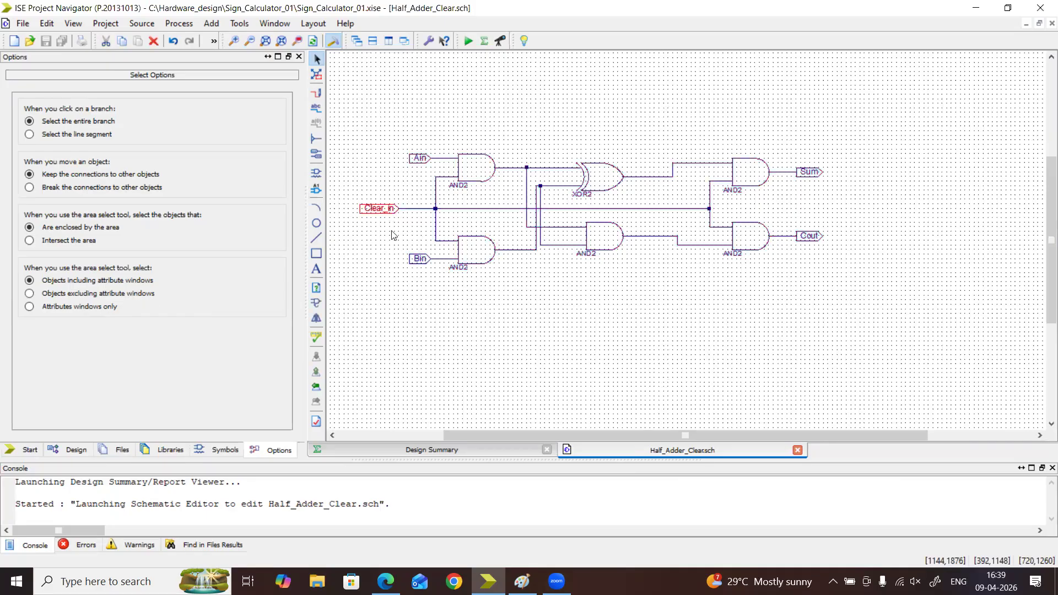
left_click(471, 177)
left_click(472, 268)
left_click(473, 181)
left_click(603, 190)
left_click(494, 260)
left_click(596, 241)
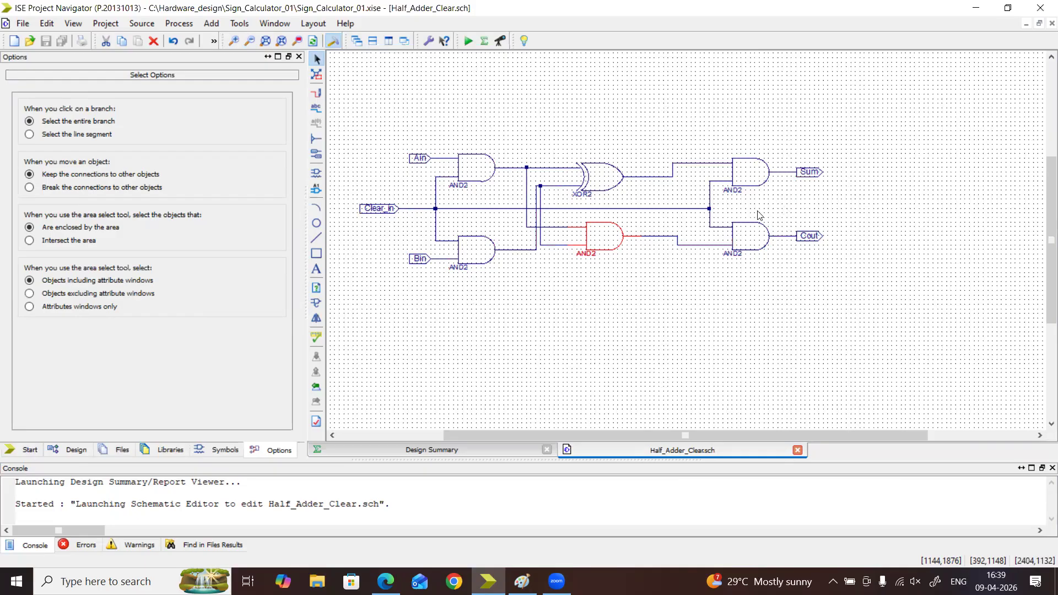
left_click(731, 182)
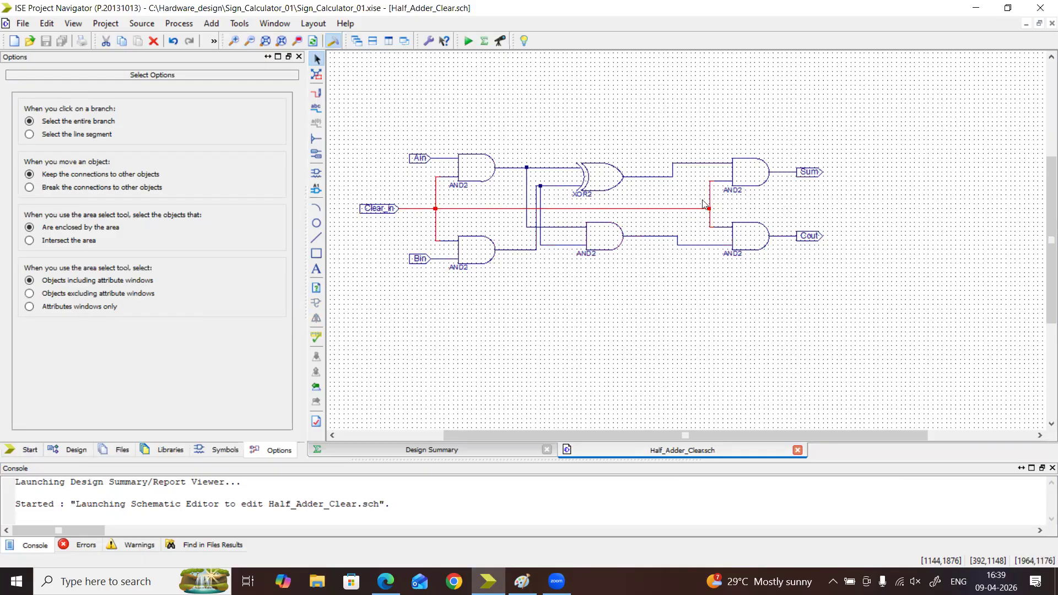
mouse_move(727, 181)
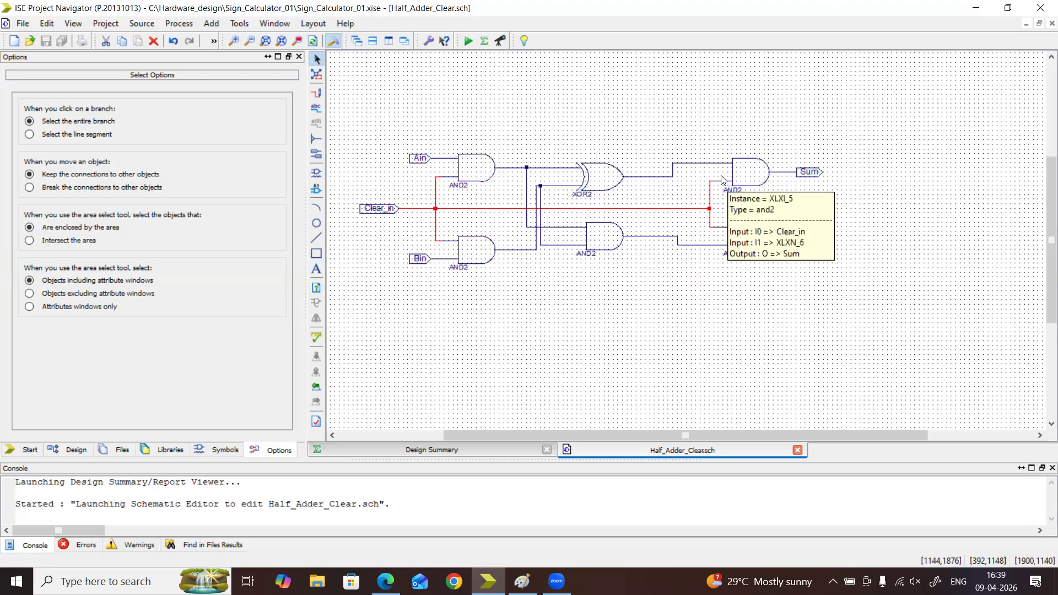
left_click_drag(348, 90, 942, 334)
left_click(773, 348)
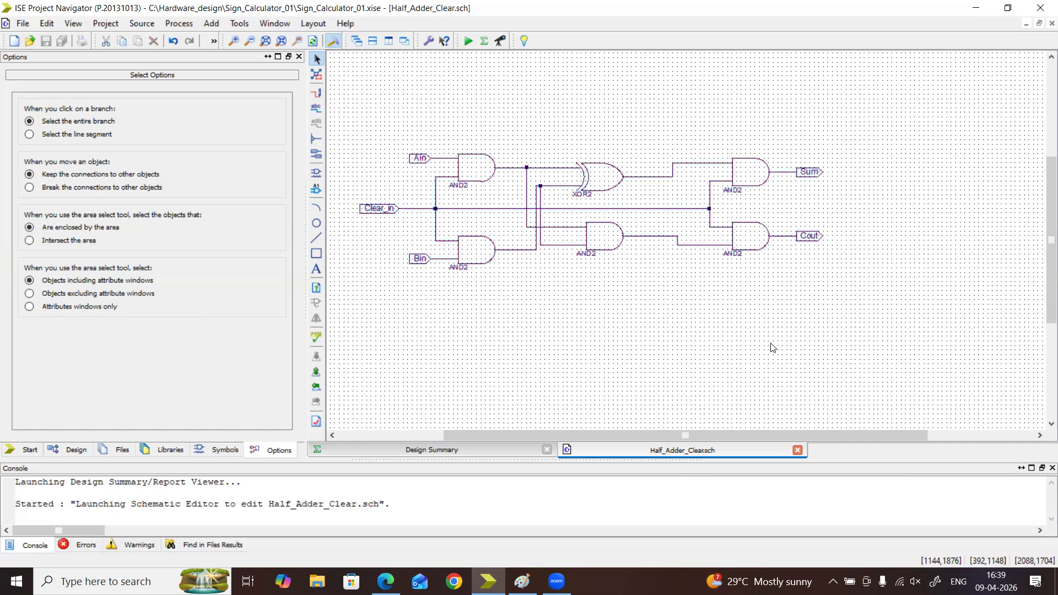
left_click_drag(344, 98, 952, 347)
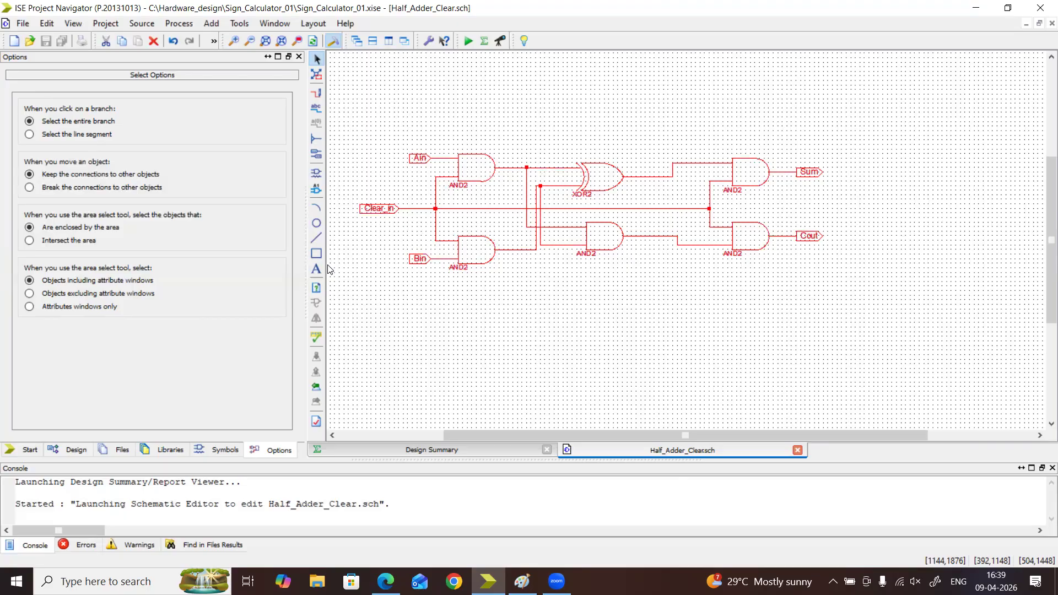
left_click(520, 312)
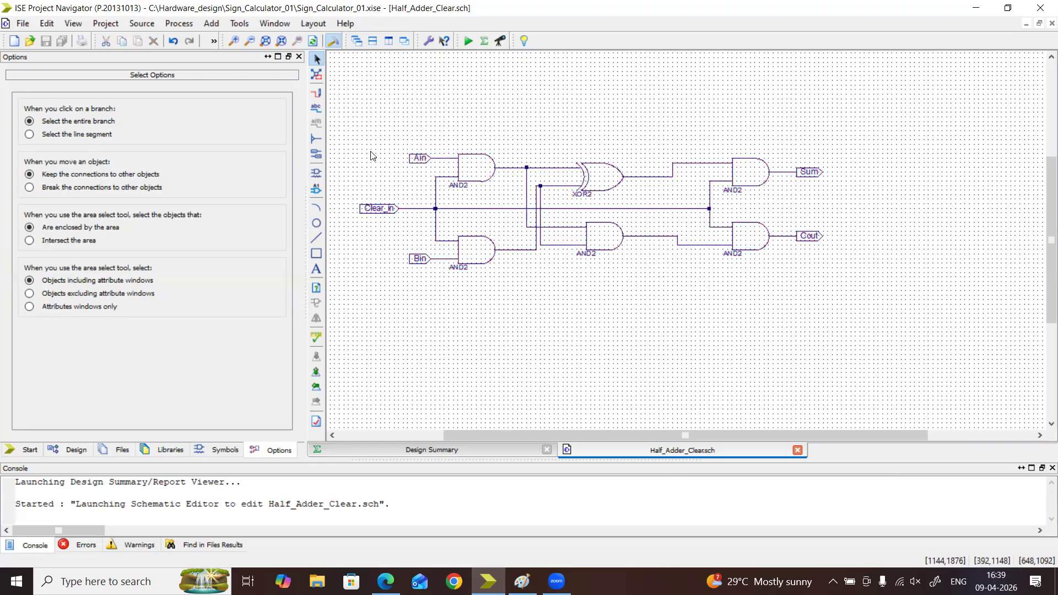
left_click_drag(350, 97, 951, 287)
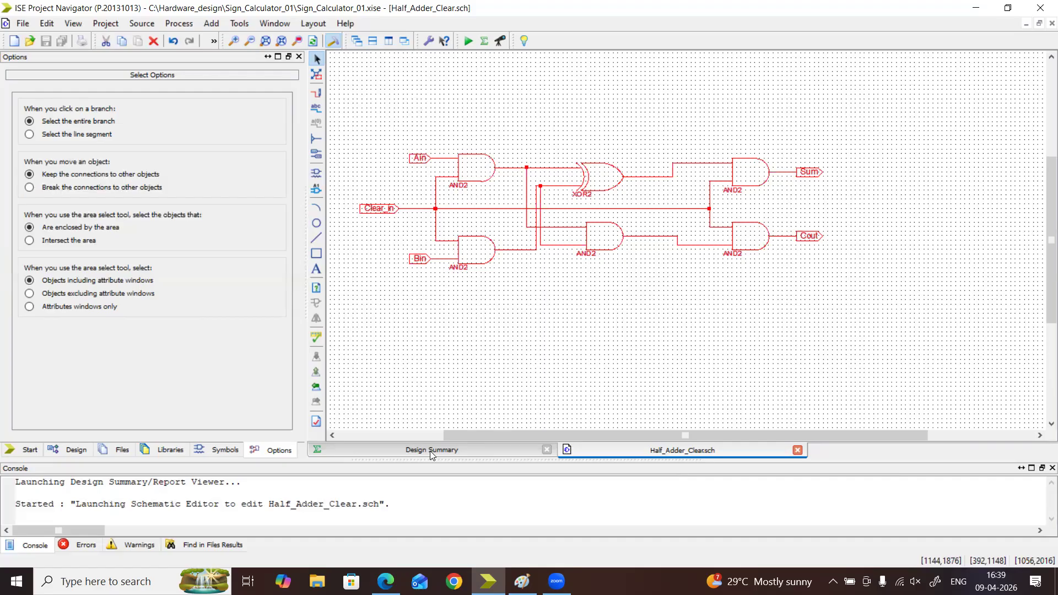
Open the Full_Adder_Clear schematic from the design hierarchy and recover its previous work from the crash recovery file
left_click(62, 451)
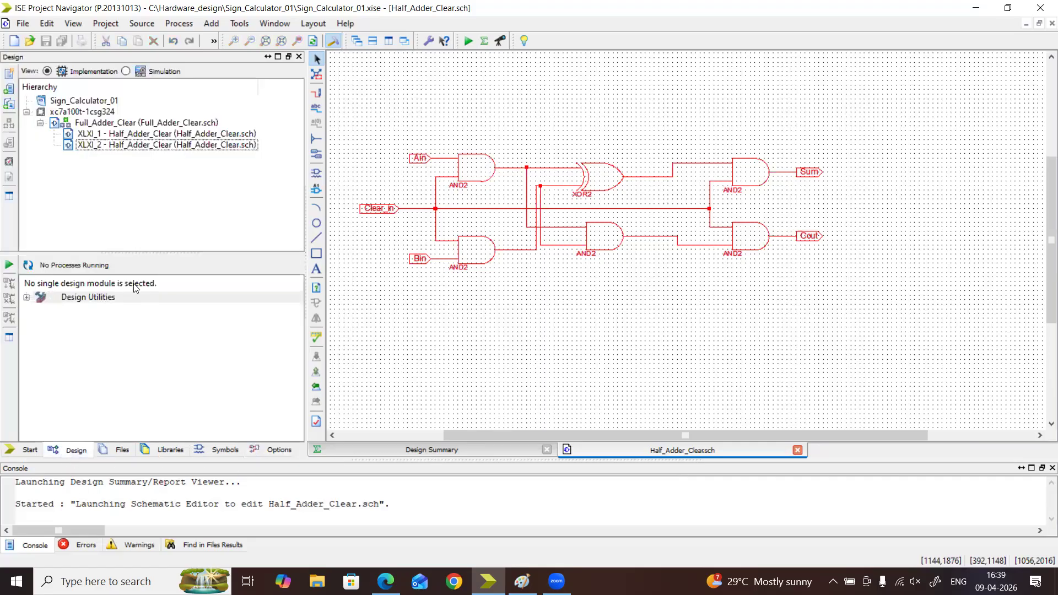
double_click(122, 123)
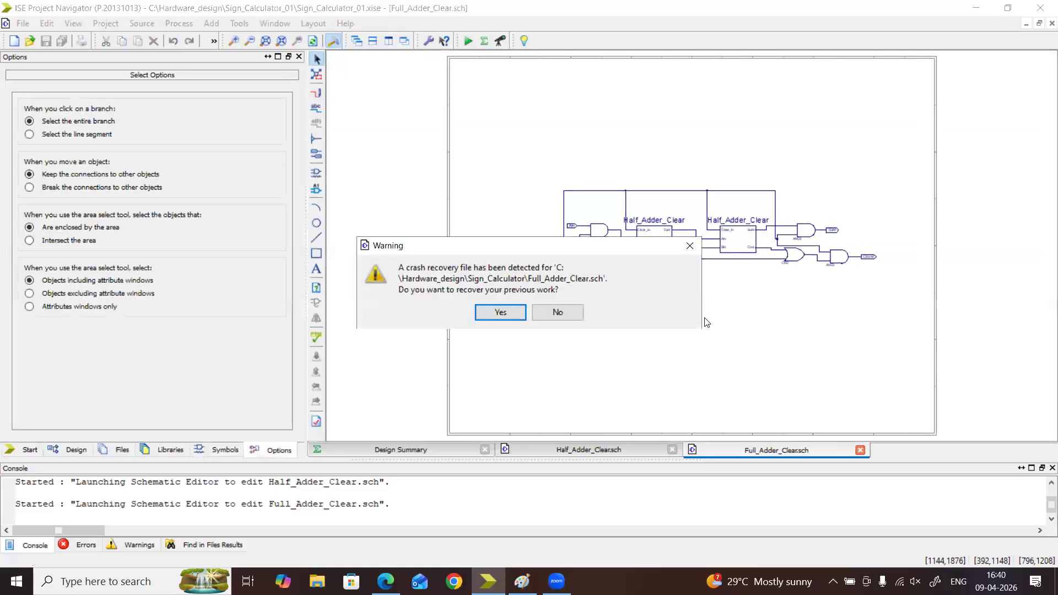
left_click(491, 312)
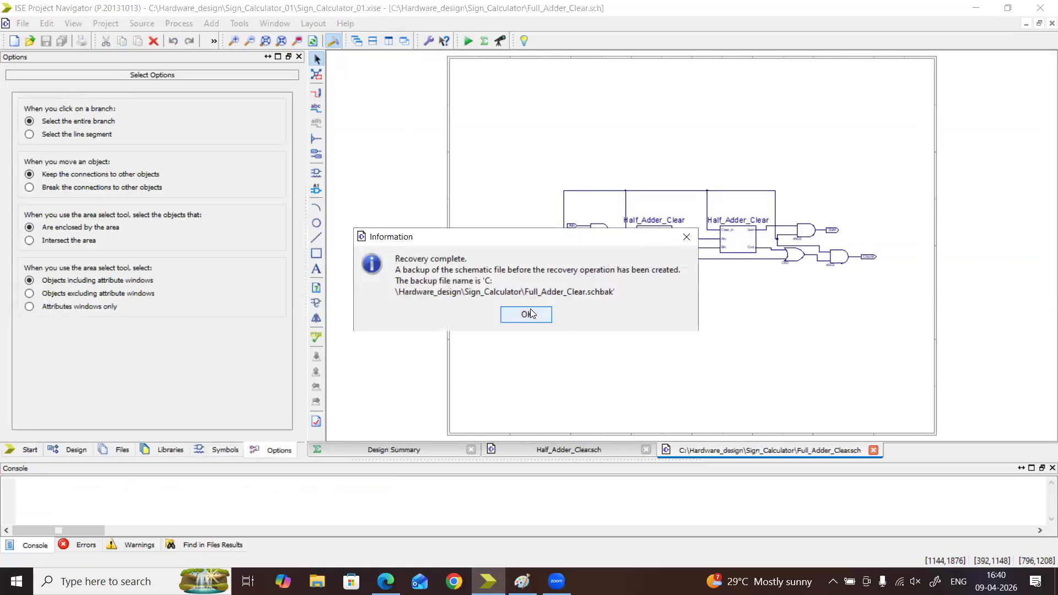
left_click(526, 312)
Push into the first Half_Adder_Clear symbol to view its underlying schematic, and return to the Full_Adder_Clear schematic
left_click(236, 41)
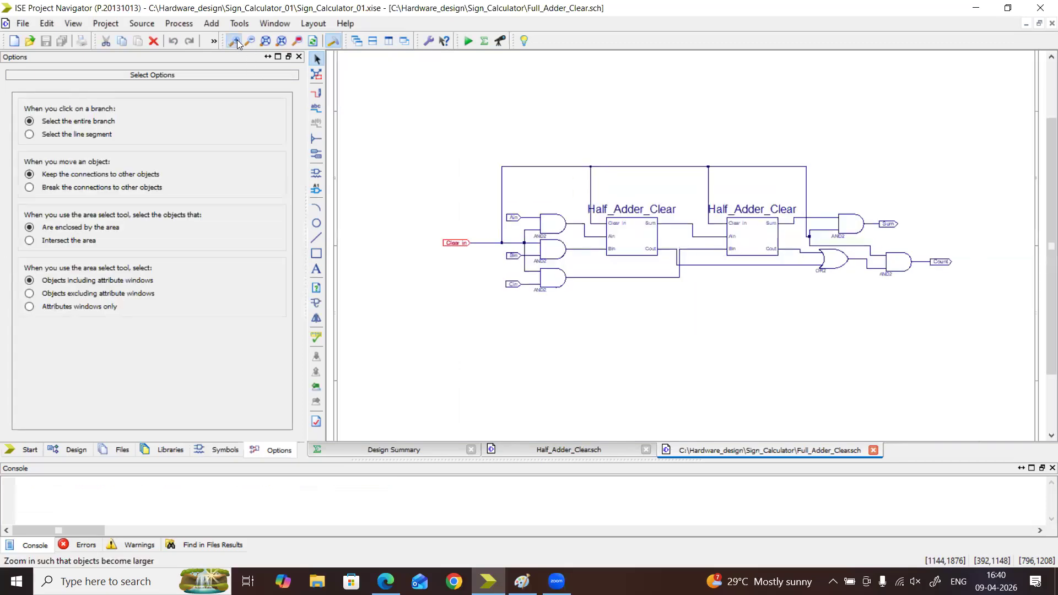
left_click(607, 227)
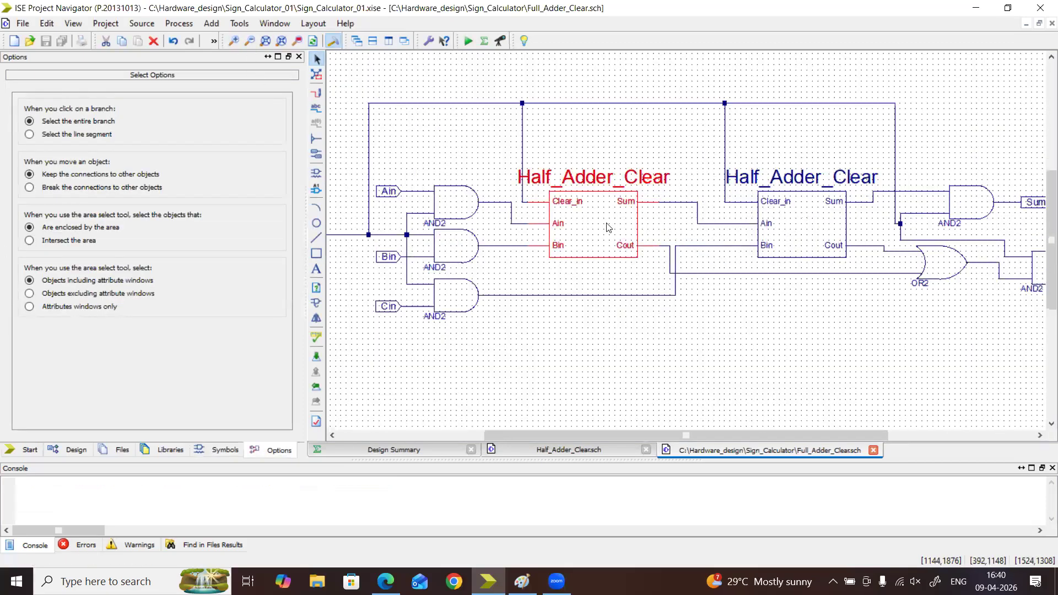
right_click(607, 227)
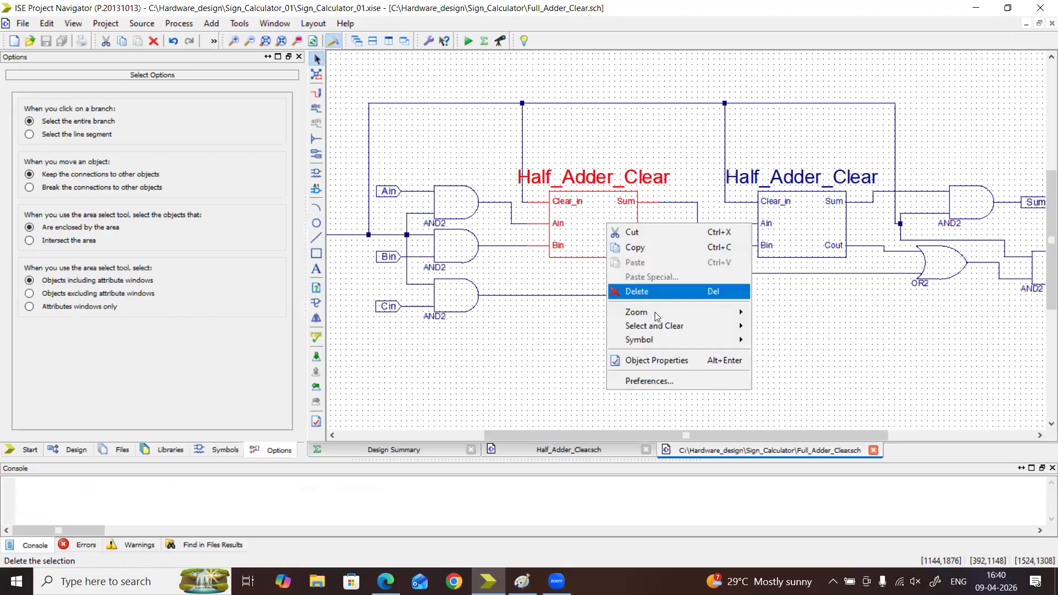
mouse_move(677, 342)
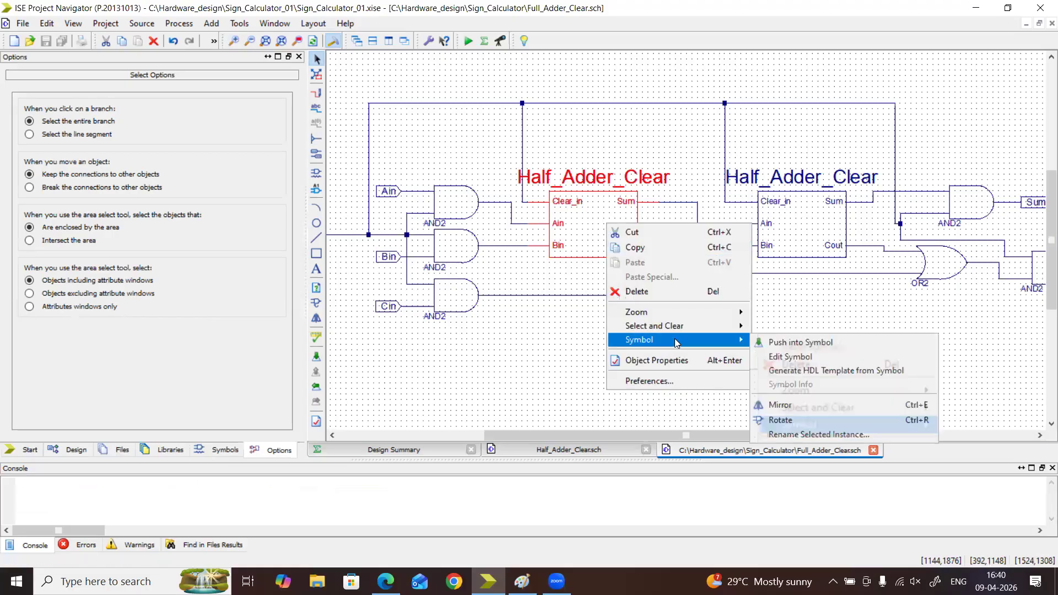
left_click(782, 342)
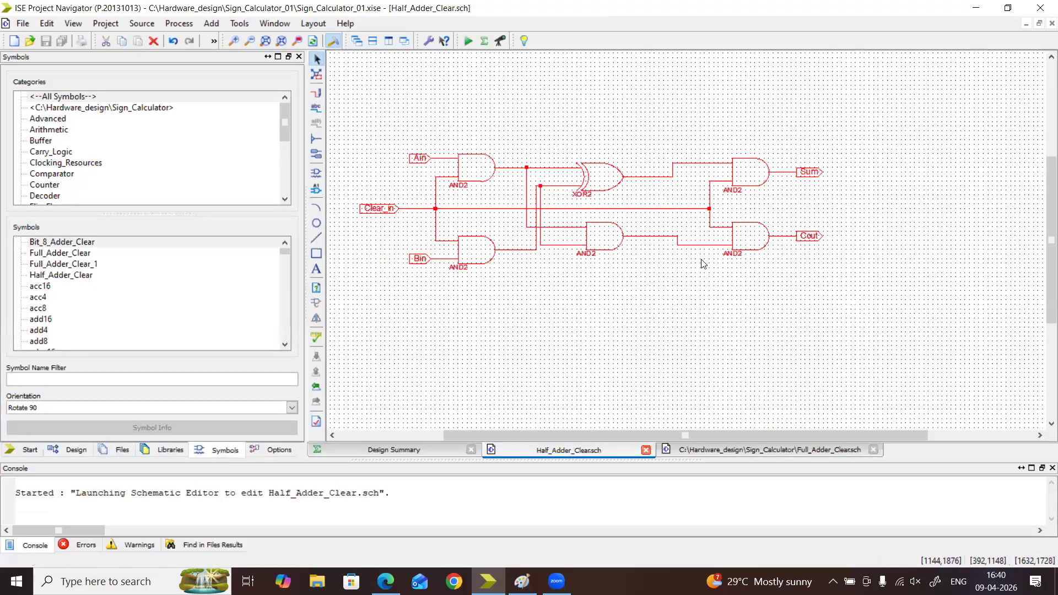
left_click(778, 448)
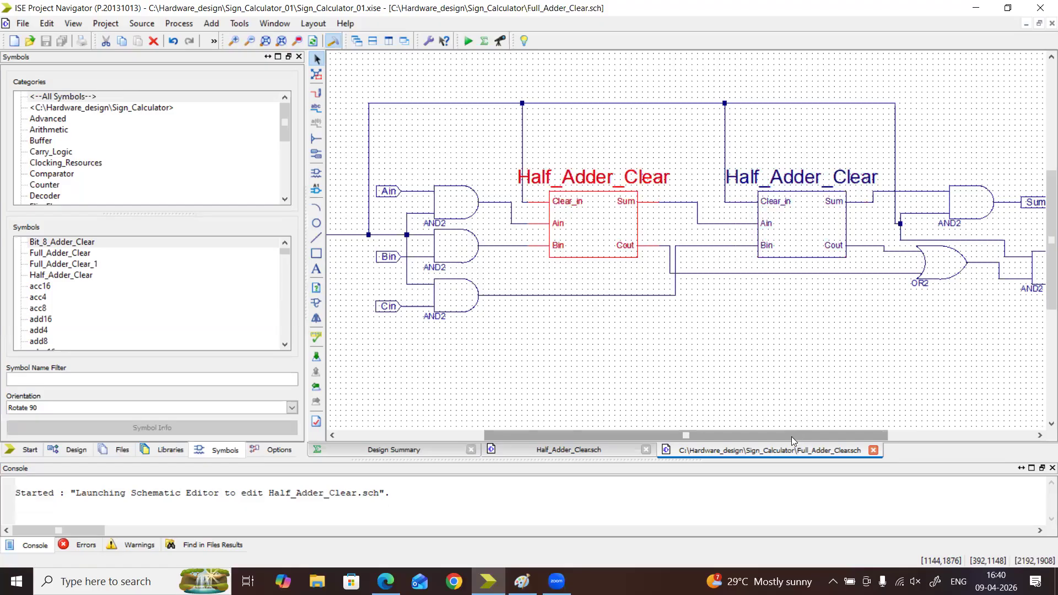
Examine the full adder's Ain, Bin and Cin input gates, its output gates, and the second half adder's Sum connection
left_click_drag(791, 437, 765, 436)
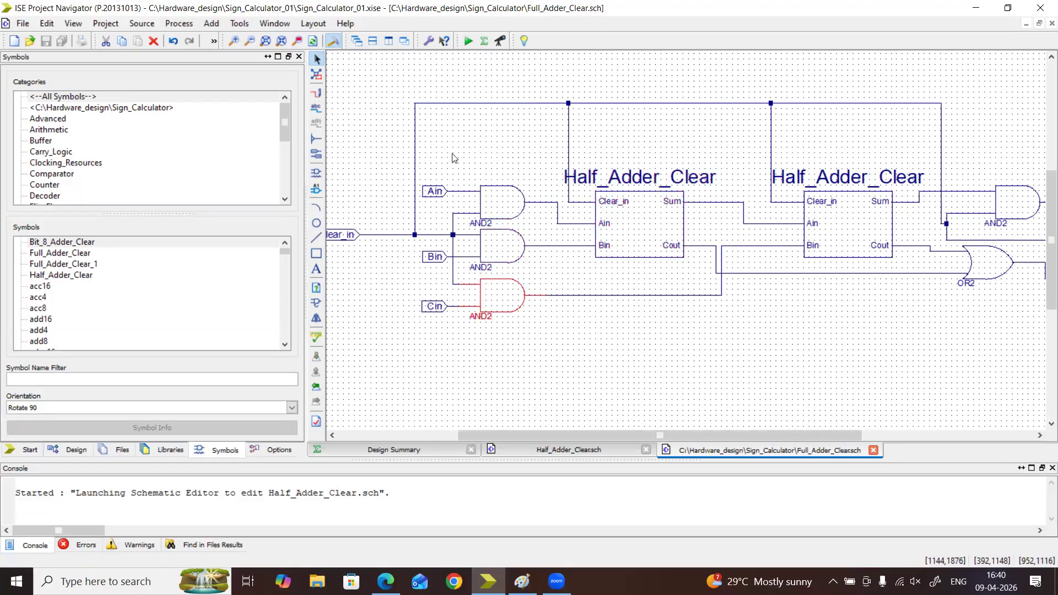
left_click_drag(448, 149, 547, 362)
left_click_drag(384, 138, 552, 415)
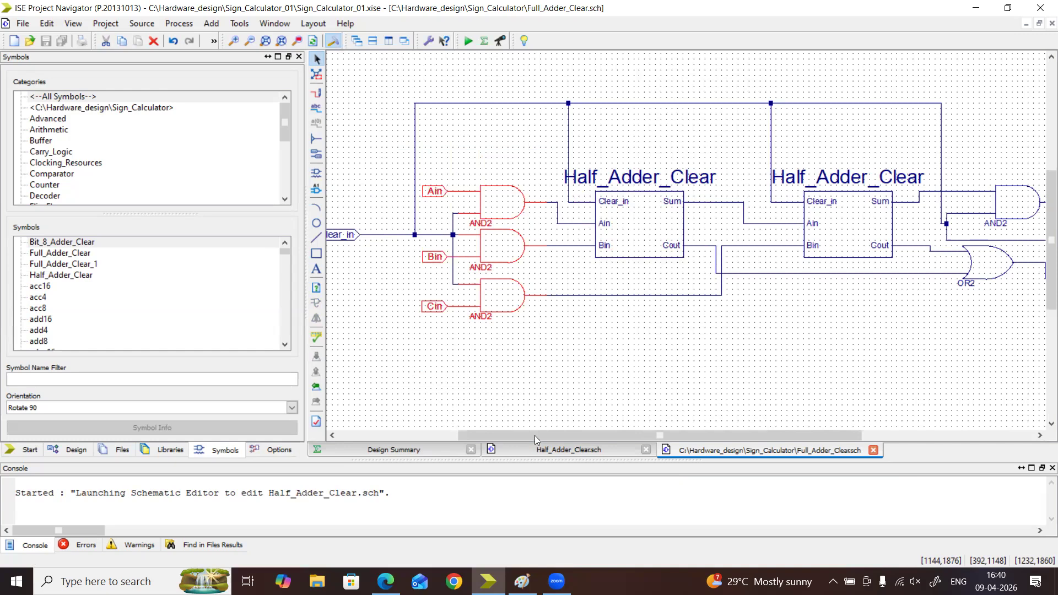
left_click_drag(744, 435, 913, 435)
left_click_drag(675, 120, 921, 362)
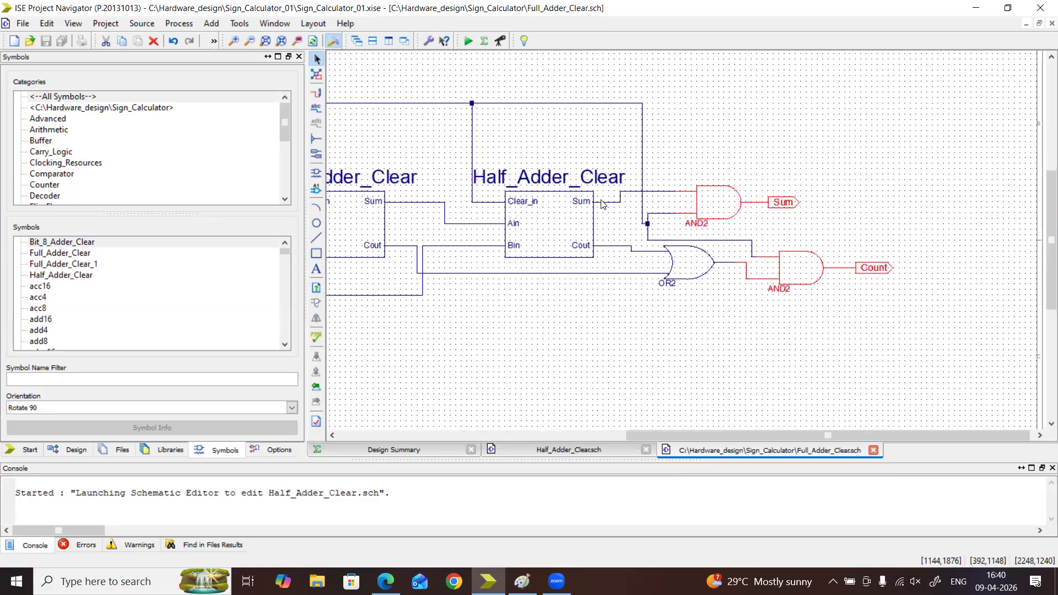
left_click(625, 192)
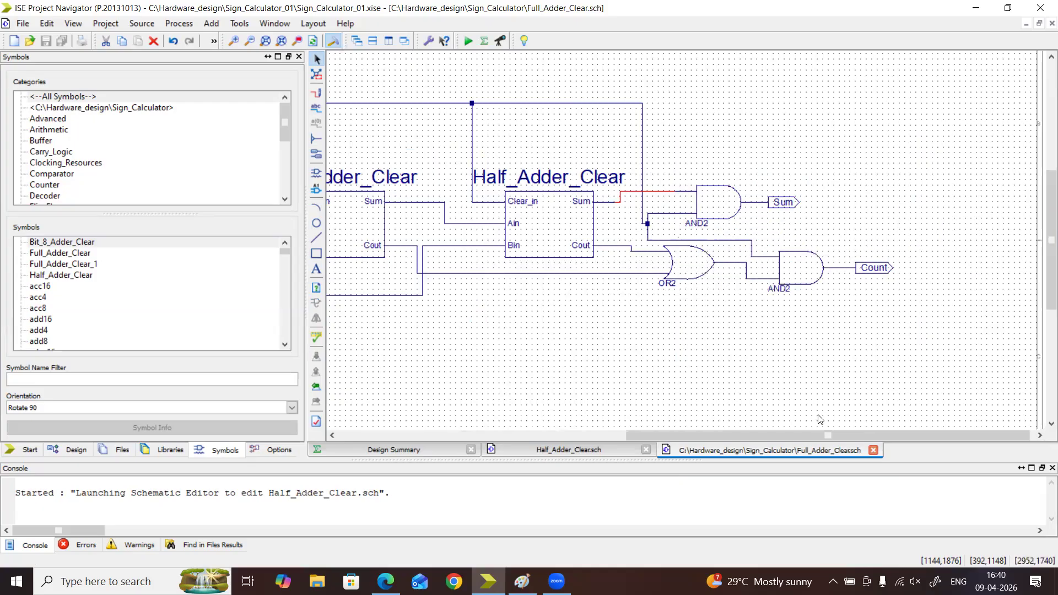
left_click_drag(819, 437, 667, 449)
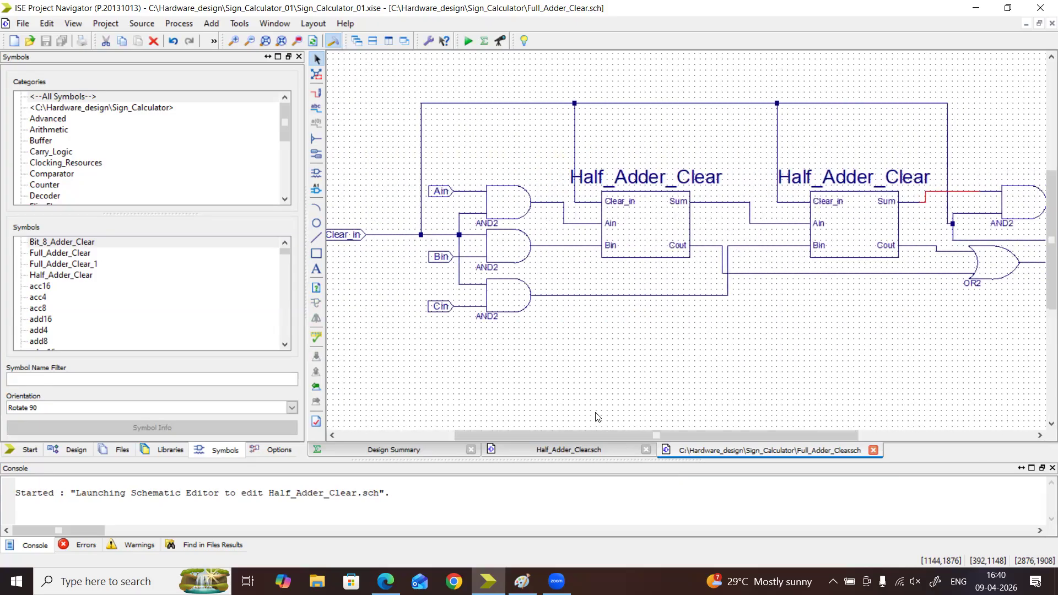
left_click_drag(400, 127, 564, 378)
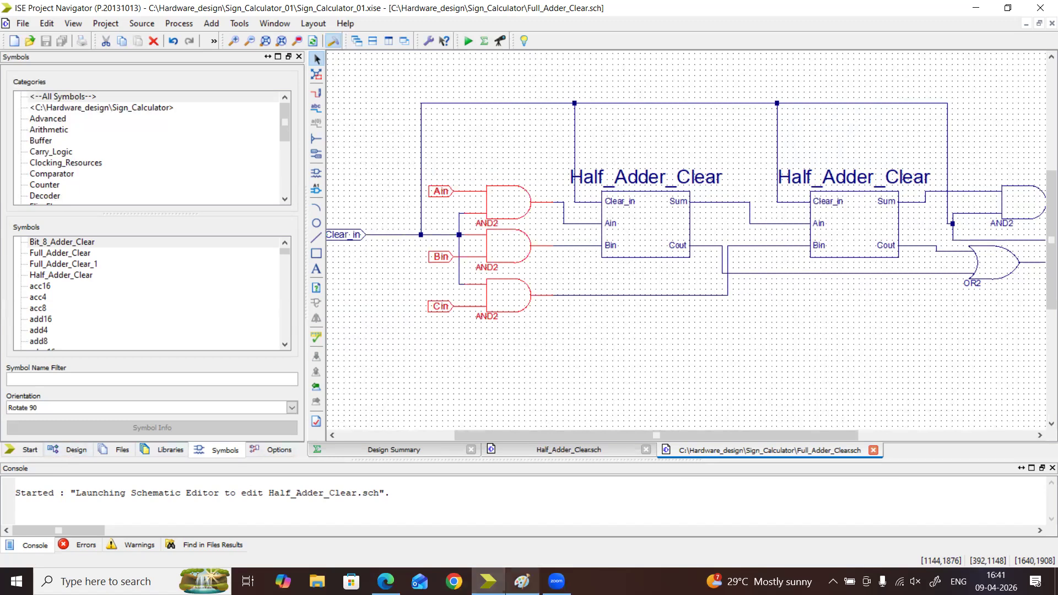
Switch to Paint and handwrite the notes "0 → single bit" and "1 → Single", with 0 and 1 underlined and an arrow after them
left_click(522, 582)
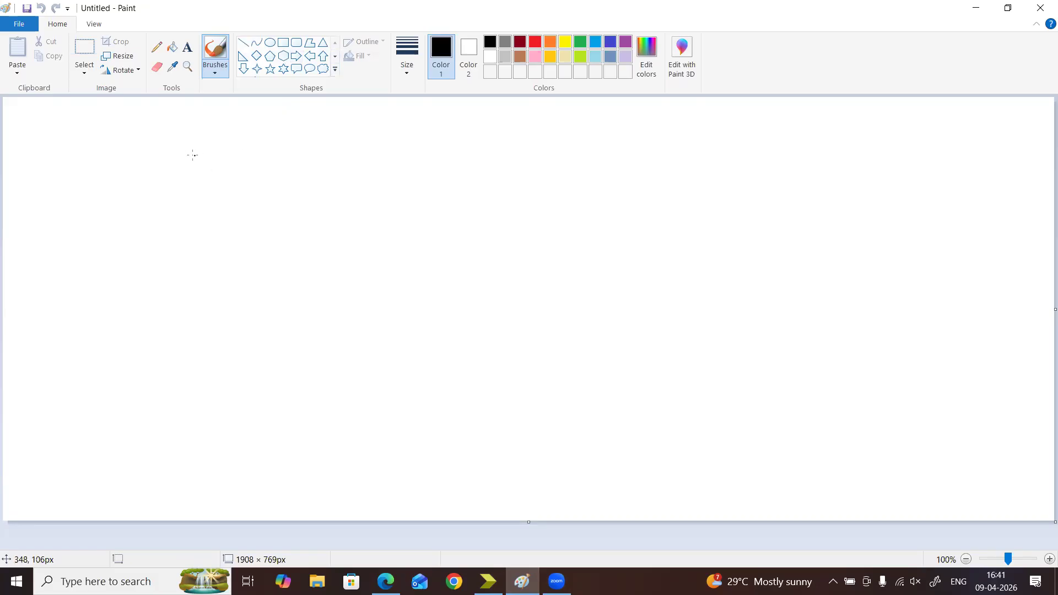
left_click_drag(132, 148, 214, 145)
left_click_drag(156, 129, 164, 134)
left_click_drag(132, 186, 211, 181)
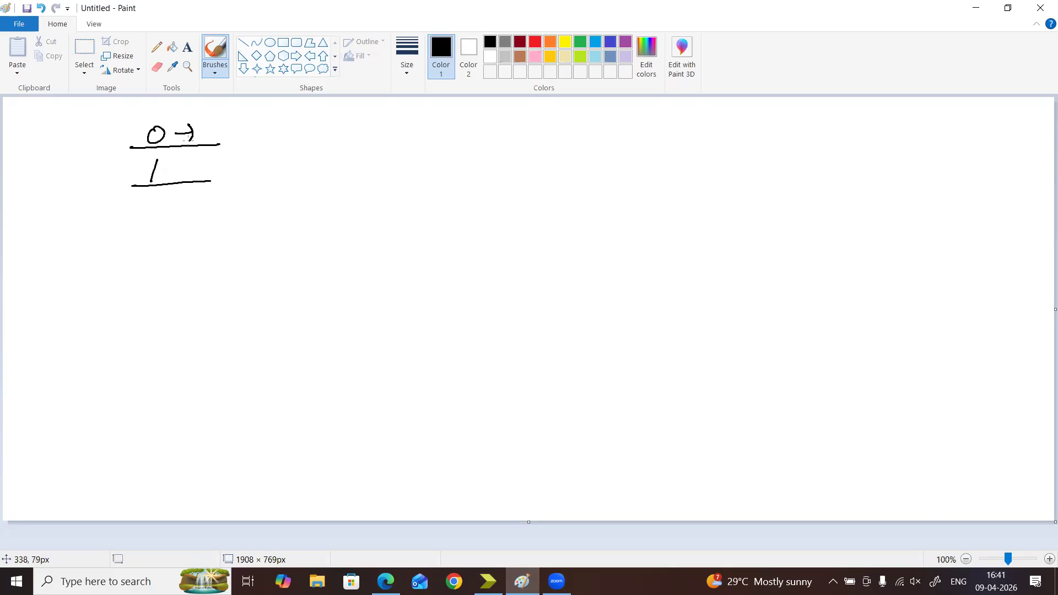
mouse_move(219, 122)
left_mouse_down()
mouse_move(226, 135)
mouse_move(346, 132)
left_mouse_up()
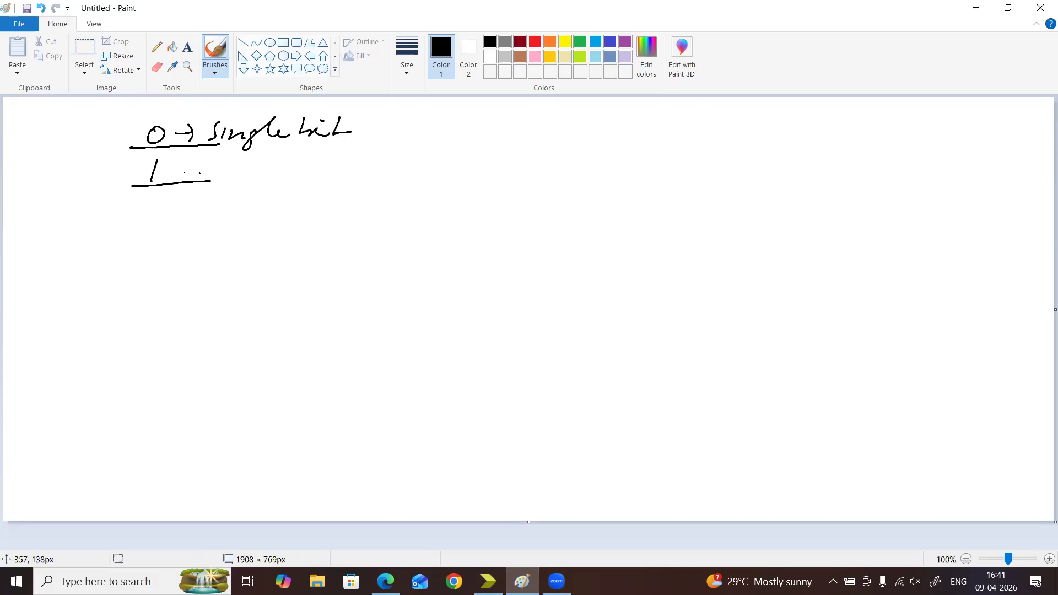
left_click_drag(195, 160, 193, 177)
mouse_move(236, 159)
left_mouse_down()
mouse_move(223, 179)
mouse_move(296, 155)
mouse_move(313, 168)
mouse_move(374, 150)
mouse_move(368, 165)
left_mouse_up()
Handwrite the underlined example operands A 1010 and B 1011 beside the single-bit notes, with arrows leading to "4" and "b"
left_click_drag(435, 149, 578, 137)
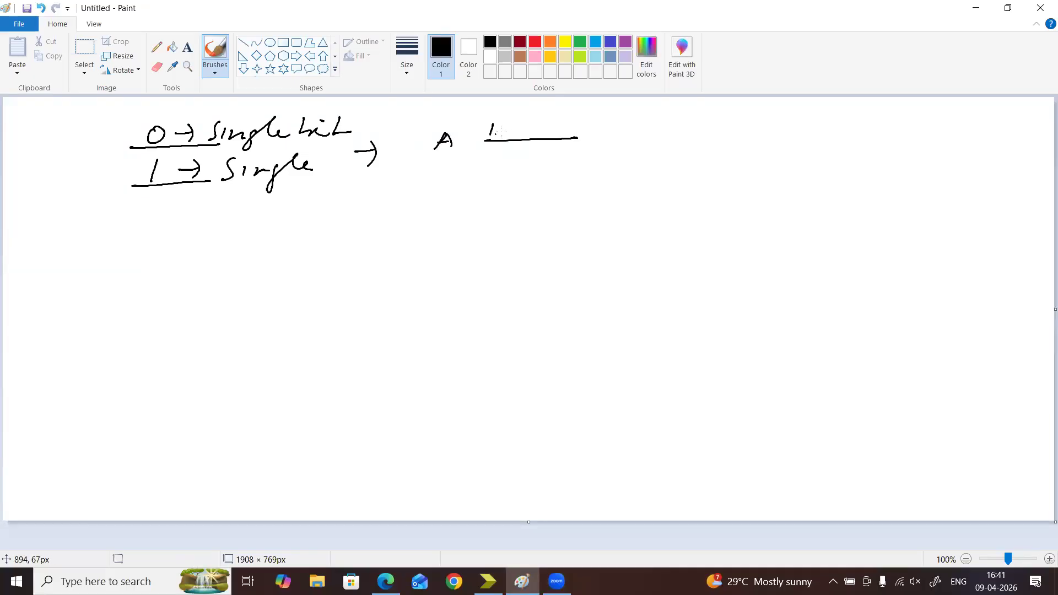
left_click_drag(514, 123, 506, 124)
left_click_drag(527, 120, 523, 134)
mouse_move(437, 175)
left_mouse_down()
mouse_move(432, 192)
mouse_move(568, 177)
left_mouse_up()
left_click_drag(494, 160, 487, 180)
mouse_move(515, 164)
left_mouse_down()
mouse_move(512, 174)
mouse_move(535, 175)
left_mouse_up()
left_click_drag(555, 156, 550, 174)
left_click_drag(569, 119, 584, 117)
mouse_move(583, 112)
left_mouse_down()
mouse_move(583, 129)
mouse_move(634, 127)
left_mouse_up()
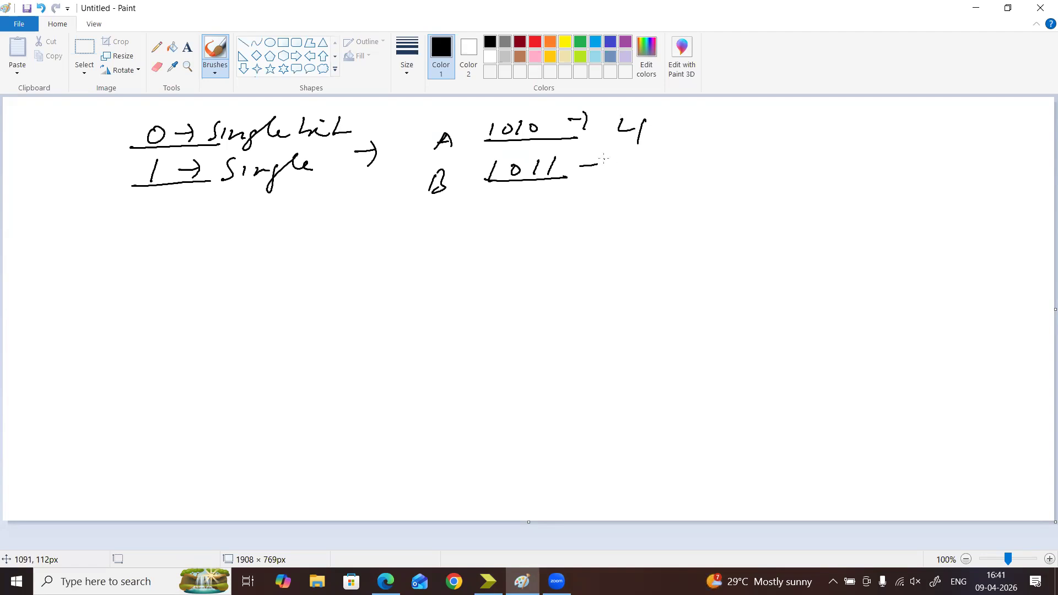
left_click_drag(632, 166, 629, 166)
Draw a four-sided adder block below the notes and write 8 inside it
left_click_drag(292, 251, 269, 341)
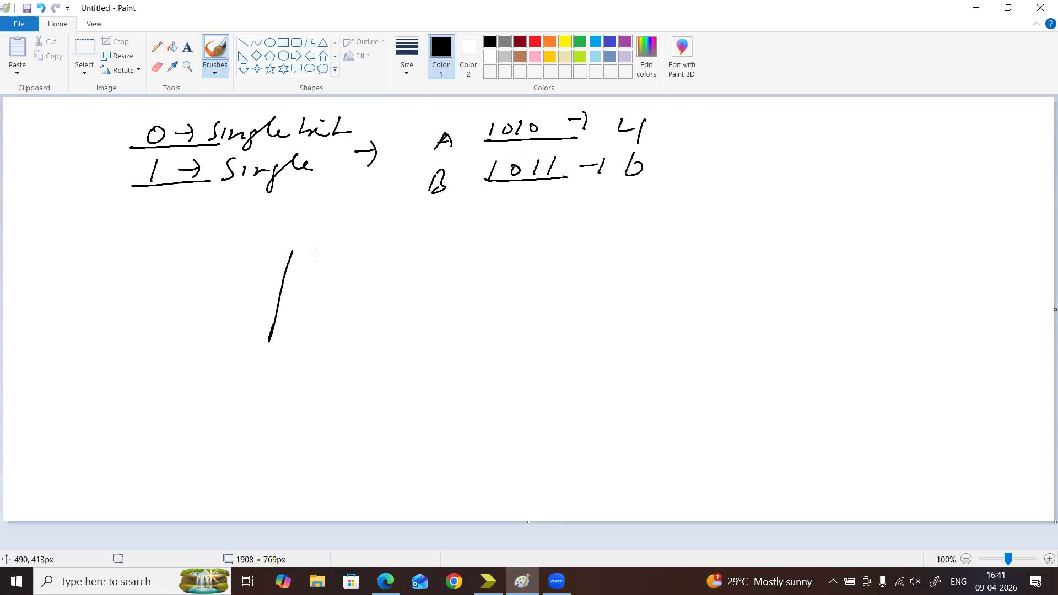
left_click_drag(397, 233, 374, 331)
left_click_drag(280, 342, 390, 331)
mouse_move(324, 278)
left_mouse_down()
mouse_move(315, 298)
mouse_move(334, 271)
left_mouse_up()
Draw two input lines into the 8 block and label them A and B
left_click_drag(225, 272, 285, 269)
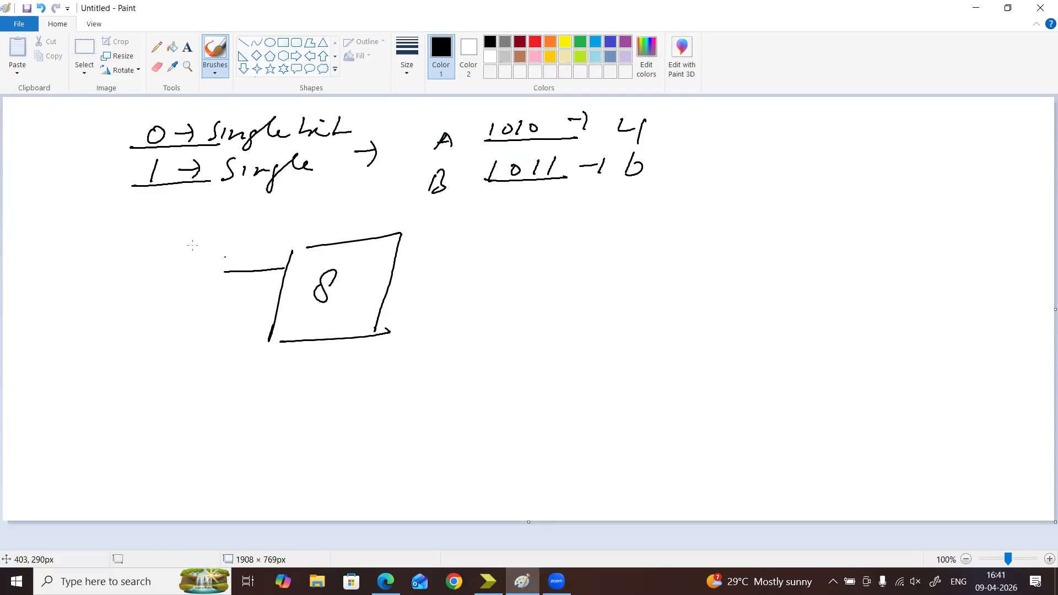
left_click_drag(190, 275, 205, 271)
left_click_drag(210, 316, 260, 314)
left_click_drag(175, 331, 173, 346)
mouse_move(181, 324)
left_mouse_down()
mouse_move(190, 335)
mouse_move(180, 346)
left_mouse_up()
left_click(225, 282)
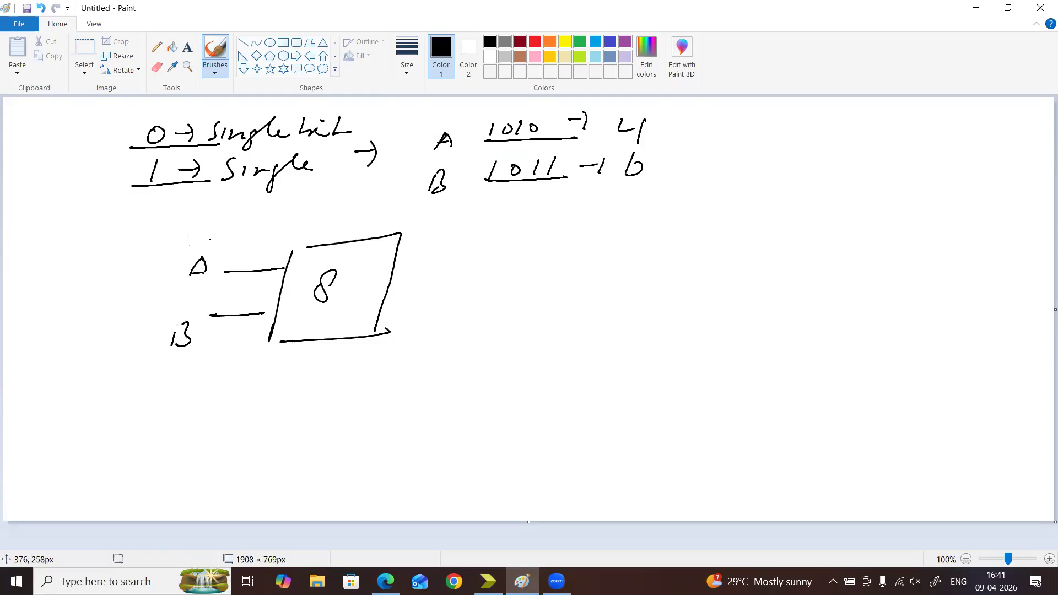
Handwrite the example values 10010001 above A and 11010101 above B, and underline them
left_click_drag(143, 225, 138, 244)
left_click_drag(160, 236, 162, 230)
left_click_drag(231, 226, 231, 227)
left_click_drag(249, 226, 254, 230)
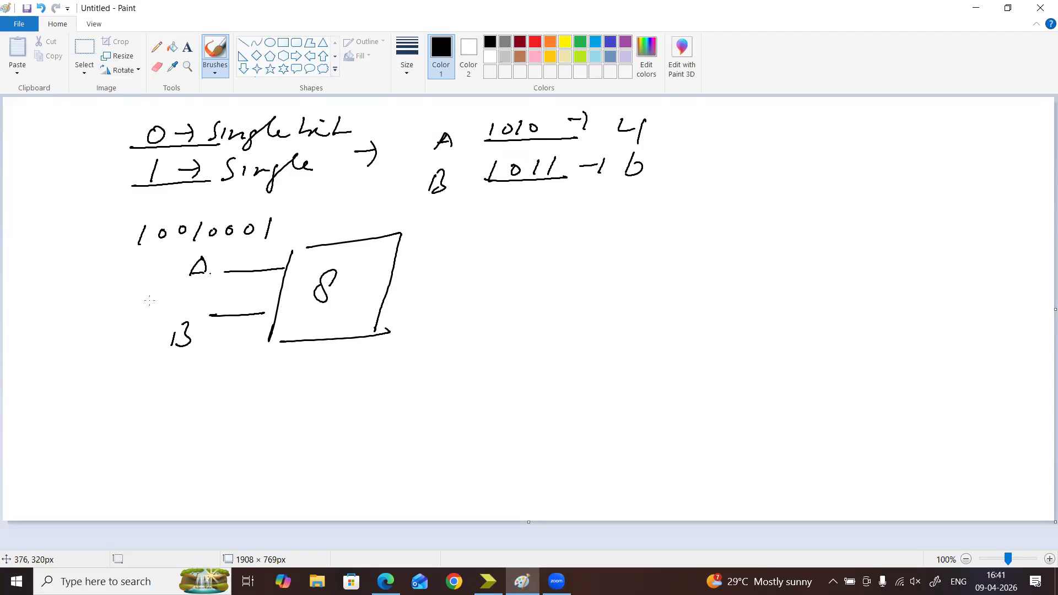
left_click_drag(165, 300, 242, 290)
left_click_drag(260, 287, 257, 296)
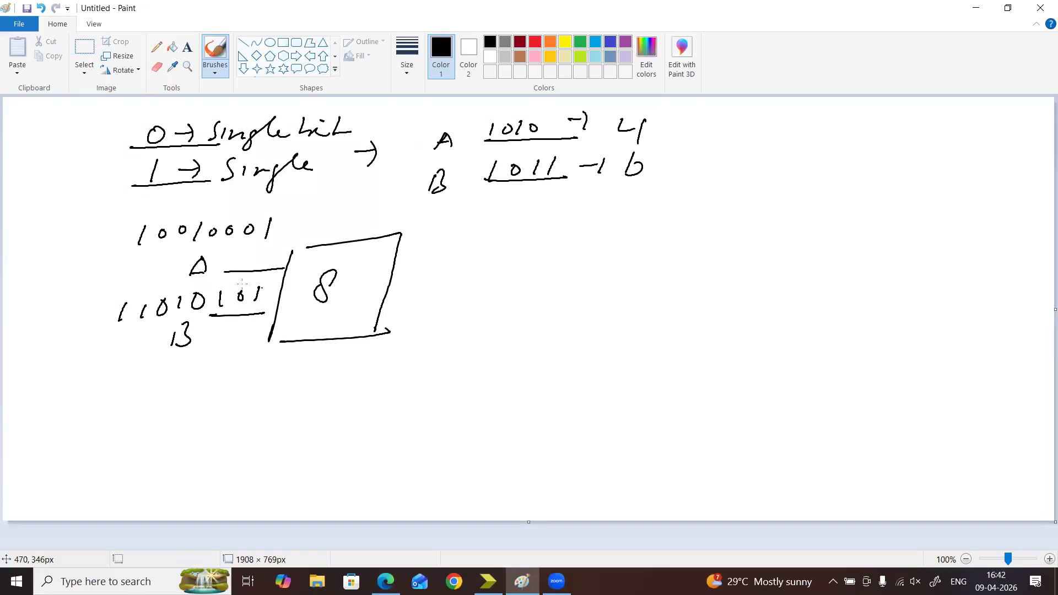
left_click_drag(142, 248, 228, 241)
left_click_drag(117, 334, 172, 328)
Draw two output lines from the 8 block and label the upper one "S → 8bit"
left_click_drag(417, 252, 438, 250)
left_click(428, 258)
left_click_drag(381, 308, 425, 305)
mouse_move(456, 241)
left_mouse_down()
mouse_move(445, 257)
mouse_move(481, 249)
left_mouse_up()
mouse_move(474, 242)
left_mouse_down()
mouse_move(476, 259)
mouse_move(512, 253)
mouse_move(516, 243)
left_mouse_up()
mouse_move(525, 230)
left_mouse_down()
mouse_move(528, 250)
mouse_move(558, 248)
left_mouse_up()
left_click(550, 232)
left_click_drag(557, 243, 573, 239)
Label the block's lower output "Cout 9 bit"
left_click_drag(449, 307, 447, 324)
left_click_drag(466, 311, 483, 321)
left_click_drag(473, 314, 502, 311)
left_click_drag(534, 305, 529, 327)
mouse_move(560, 291)
left_mouse_down()
mouse_move(574, 309)
mouse_move(587, 304)
left_mouse_up()
mouse_move(596, 287)
left_mouse_down()
mouse_move(594, 306)
mouse_move(611, 299)
left_mouse_up()
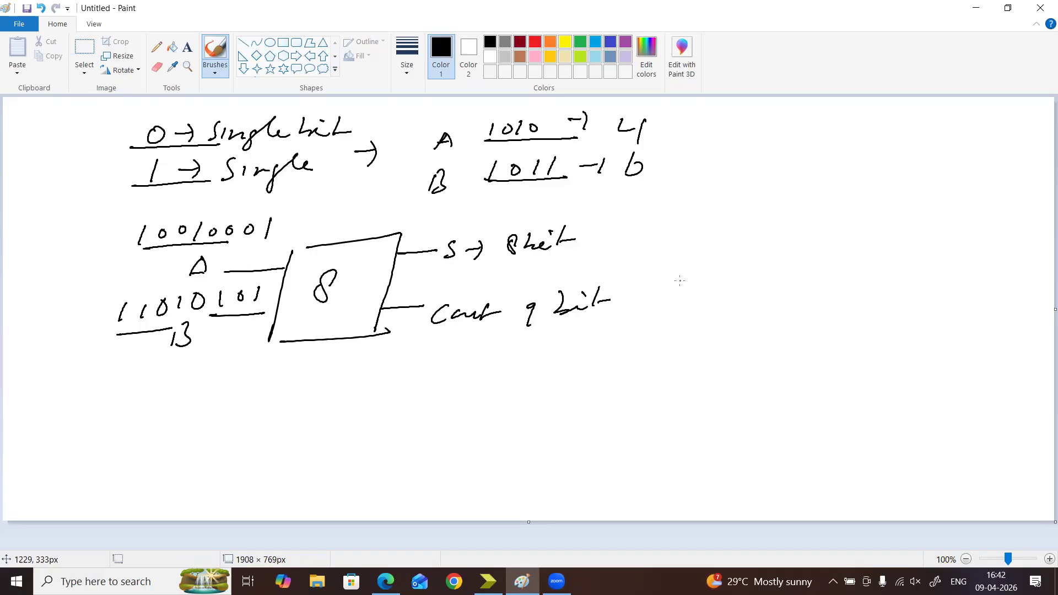
Draw an arrow after the output labels and handwrite the note "we need 8 bit" beyond it
left_click_drag(600, 254, 616, 255)
left_click_drag(616, 245, 614, 269)
left_click_drag(702, 215, 846, 215)
mouse_move(854, 214)
left_mouse_down()
mouse_move(868, 205)
mouse_move(890, 216)
left_mouse_up()
mouse_move(767, 245)
left_mouse_down()
mouse_move(775, 259)
mouse_move(772, 237)
left_mouse_up()
mouse_move(797, 236)
left_mouse_down()
mouse_move(793, 265)
mouse_move(862, 250)
left_mouse_up()
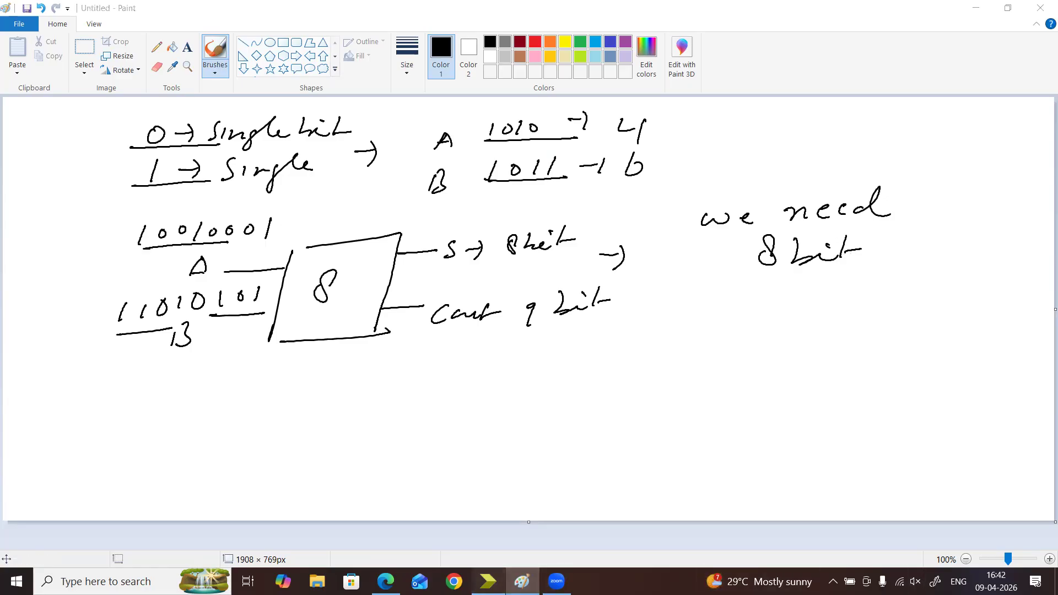
Switch to ISE Project Navigator, check its release version information, and close the version window
left_click(488, 582)
left_click(345, 23)
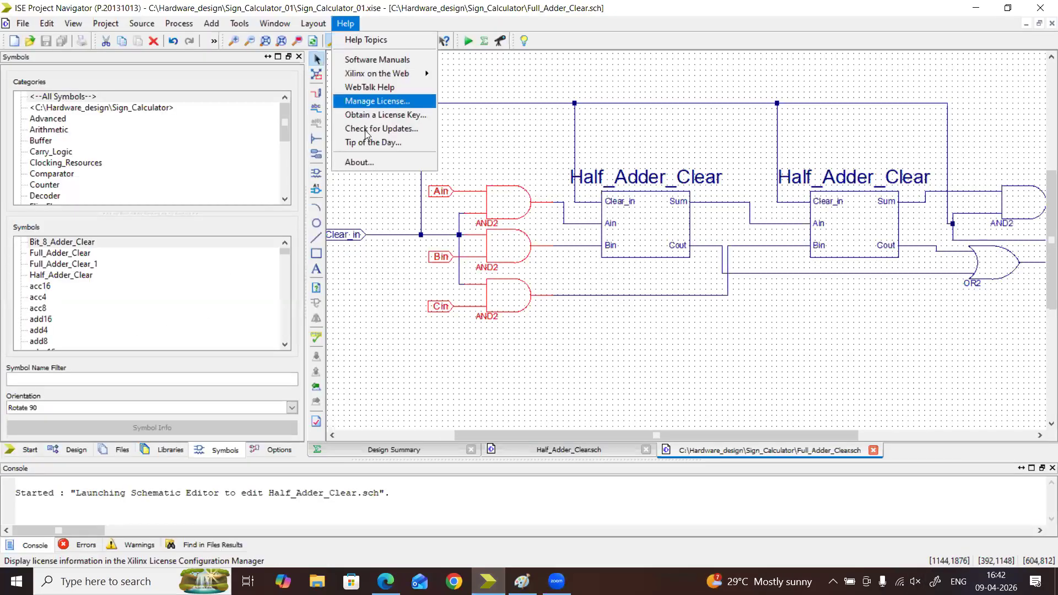
left_click(368, 164)
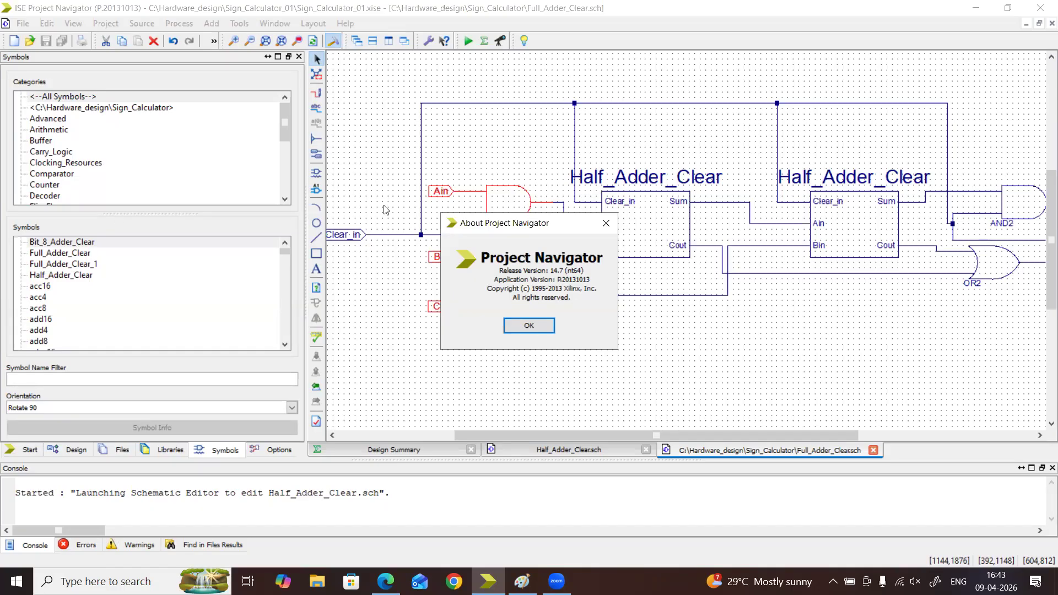
left_click(608, 223)
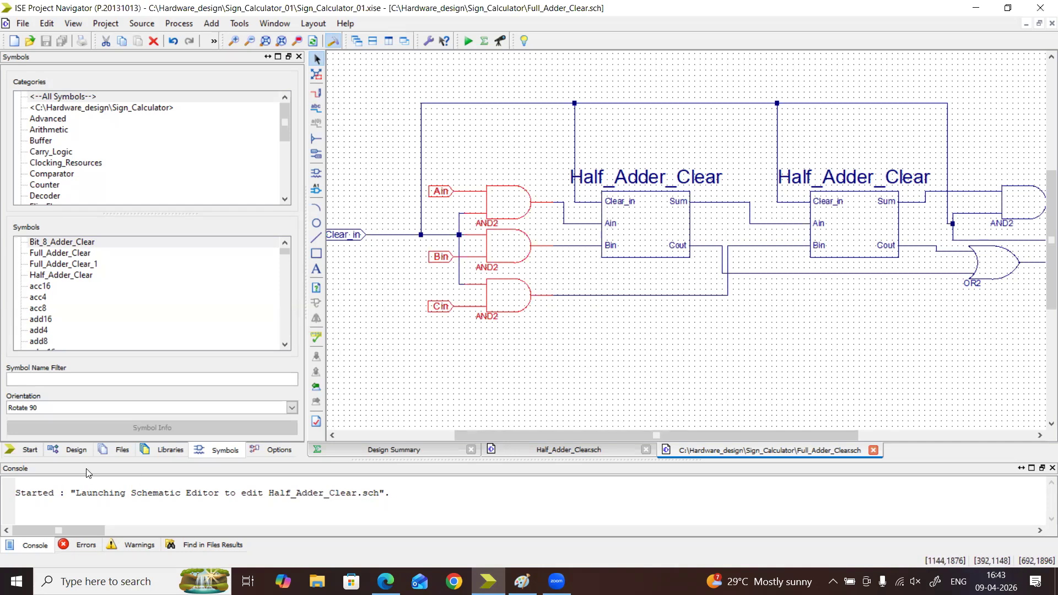
Start a new source in the project's design hierarchy and choose Schematic as its type
left_click(69, 447)
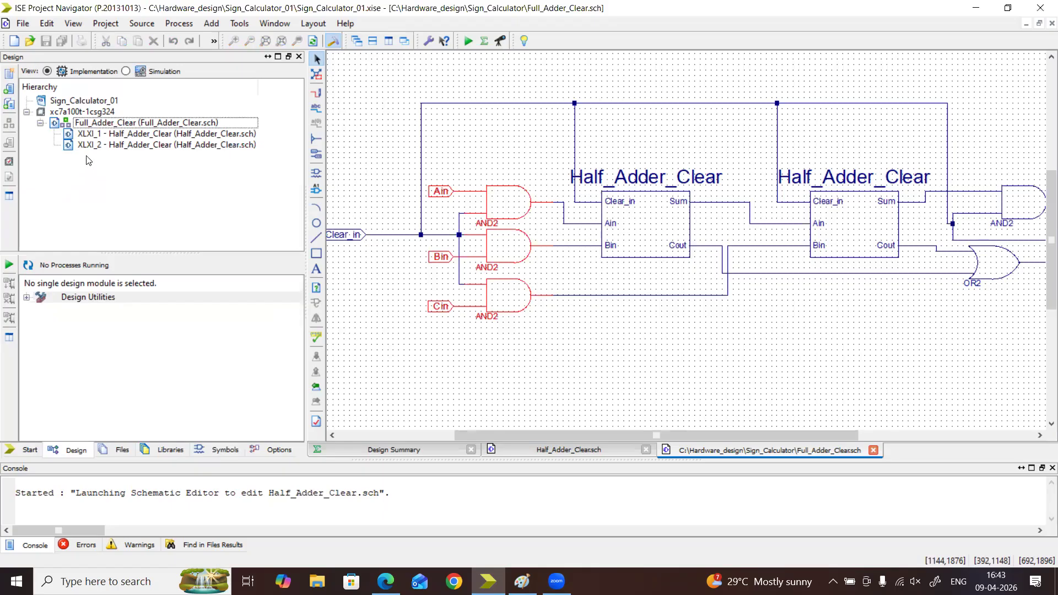
right_click(86, 160)
left_click(104, 166)
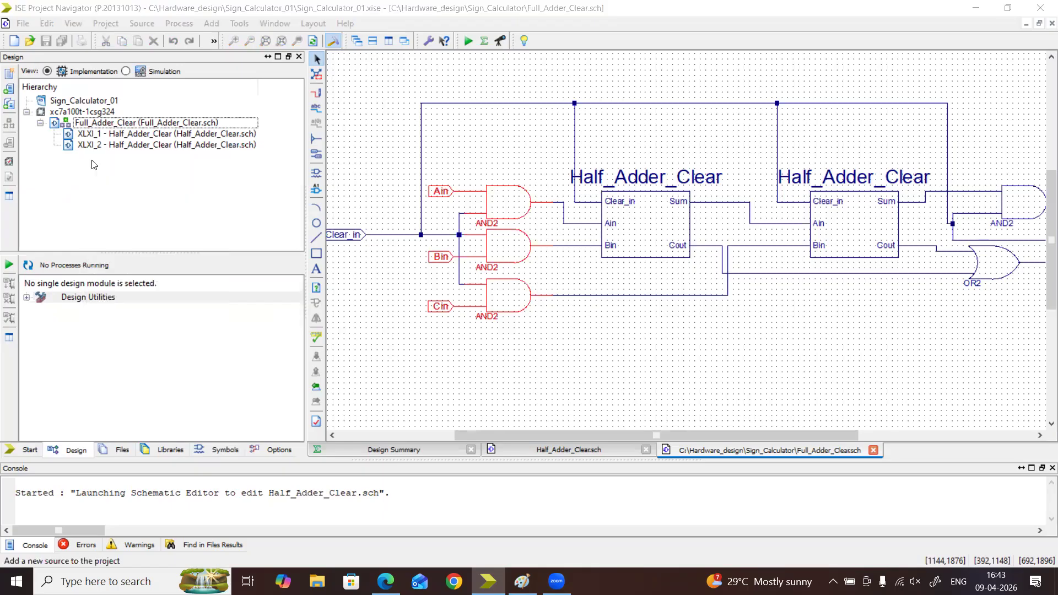
left_click(309, 272)
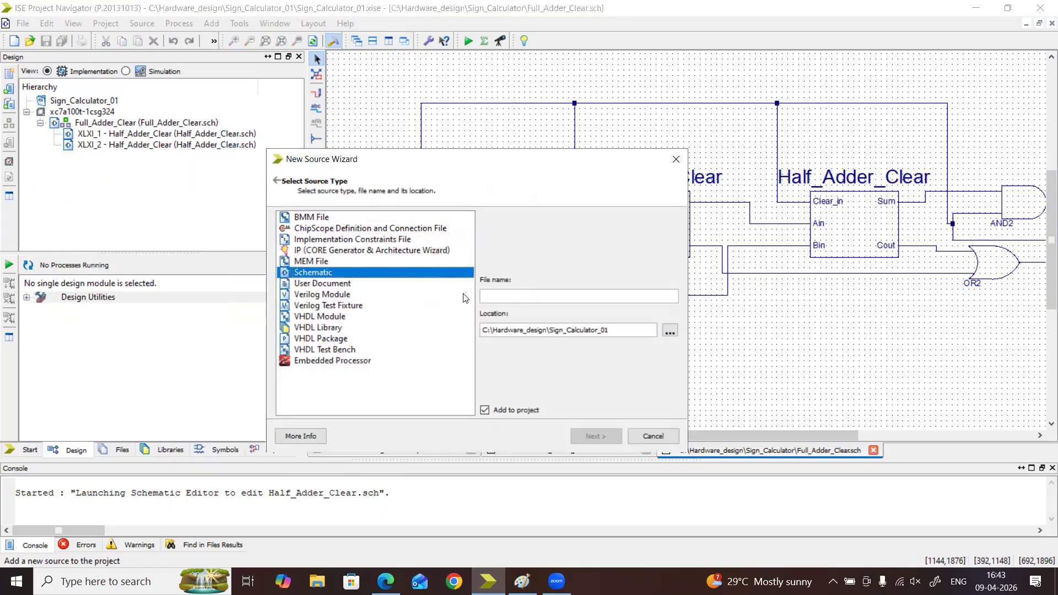
Name the new schematic source Bit_8_Adder_Clear and finish creating it
left_click(497, 292)
type("B")
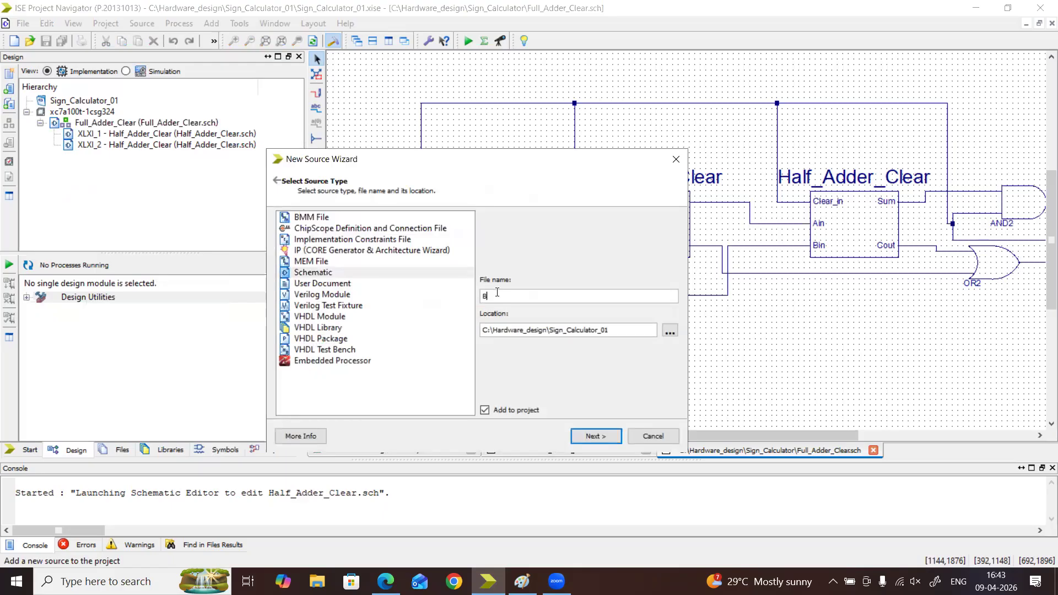
type("it_A")
key("BackSpace")
type("Bit_8_Adder_Cleart")
left_click(584, 436)
left_click(584, 435)
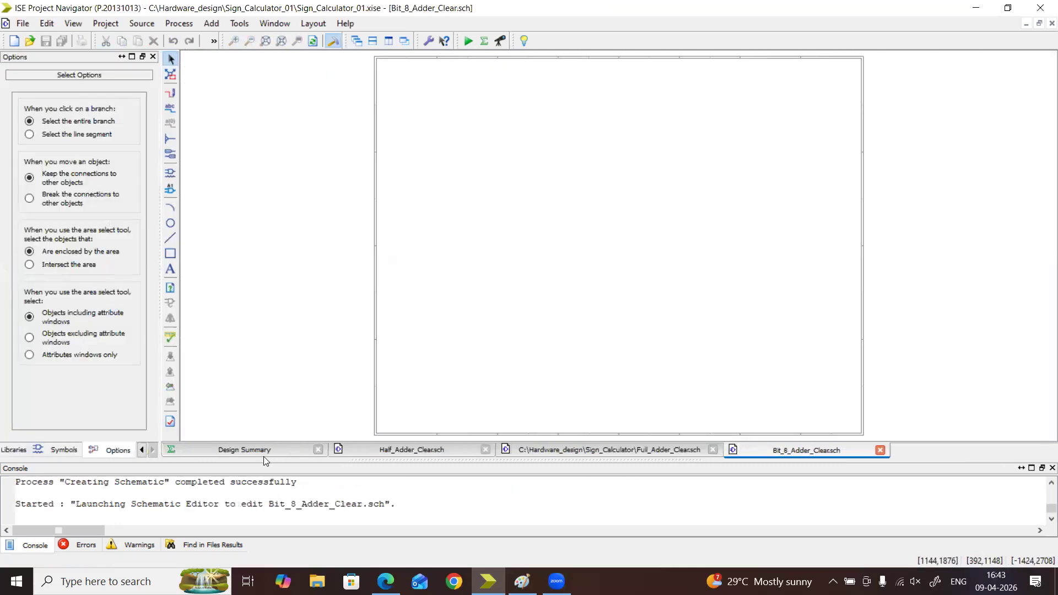
Show the design hierarchy at a wider size and expand Synthesize - XST and Design Utilities for Full_Adder_Clear
left_click(141, 451)
left_click(142, 451)
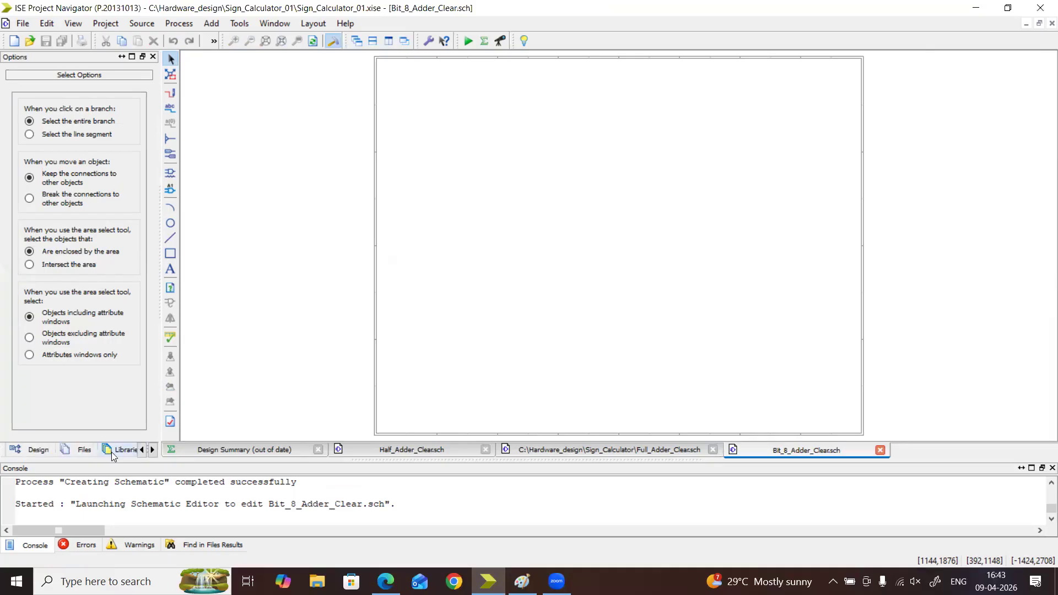
left_click(142, 450)
left_click(72, 450)
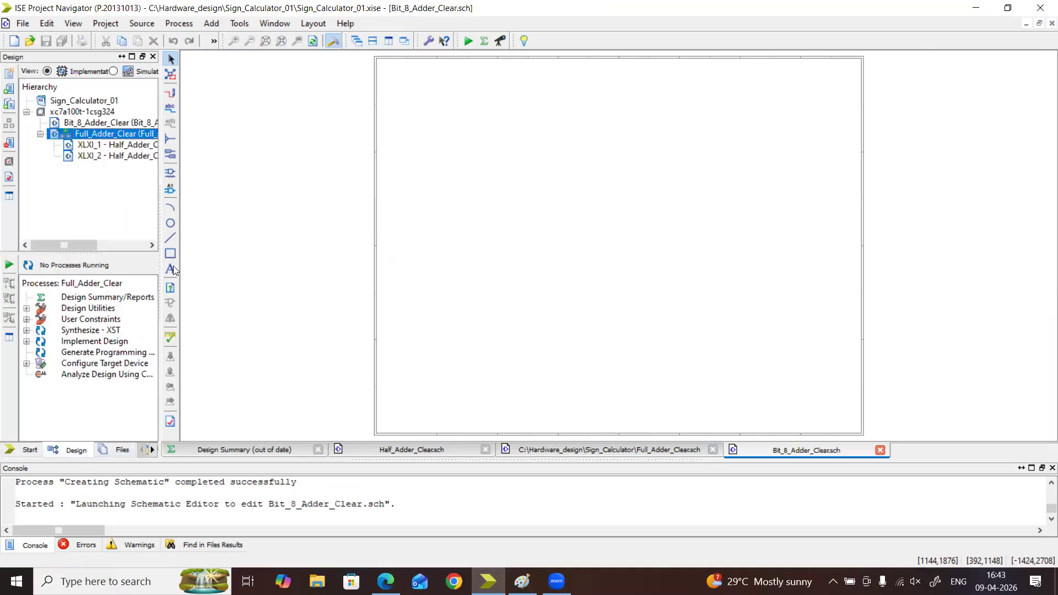
left_click_drag(158, 209, 263, 211)
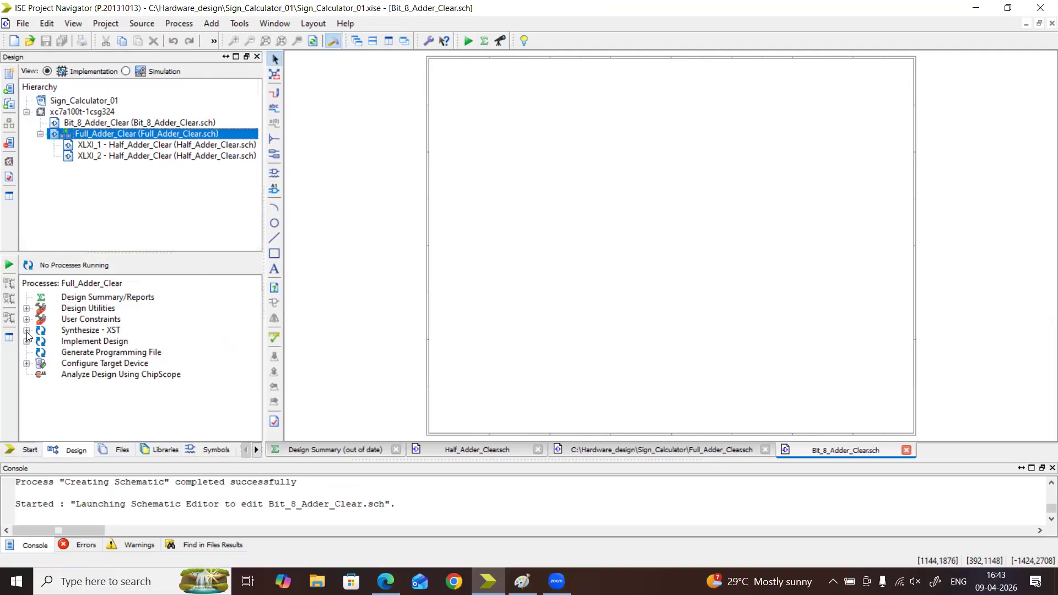
left_click(26, 330)
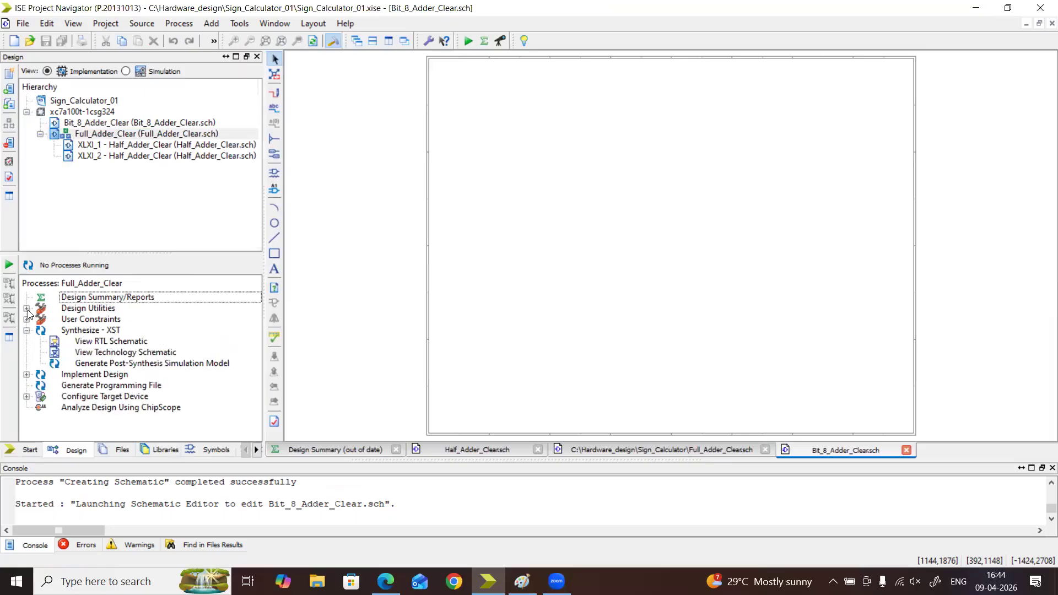
left_click(27, 308)
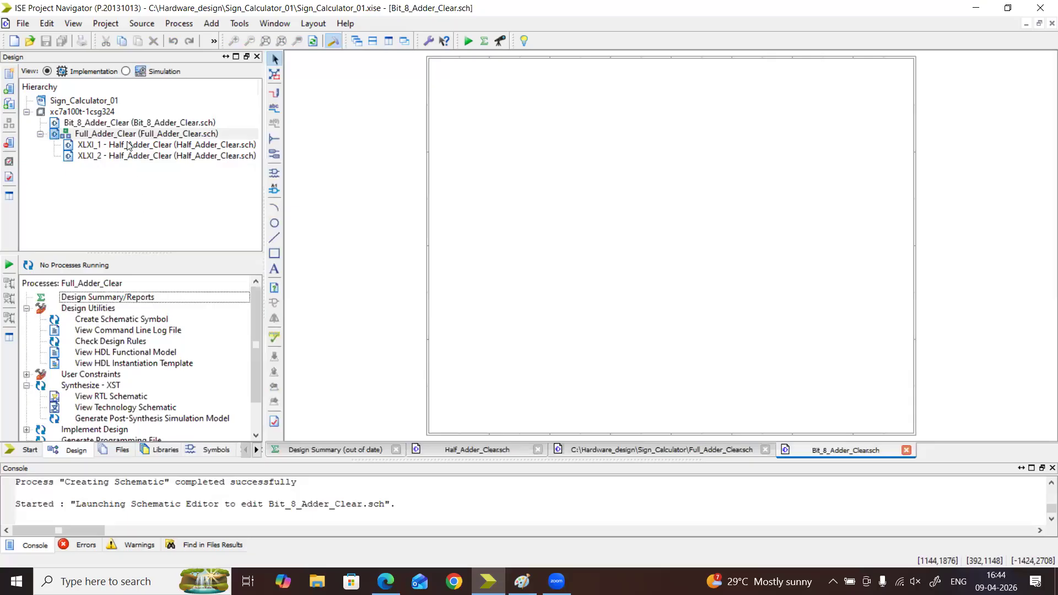
Run Create Schematic Symbol for the XLXI_2 instance of Half_Adder_Clear
left_click(100, 155)
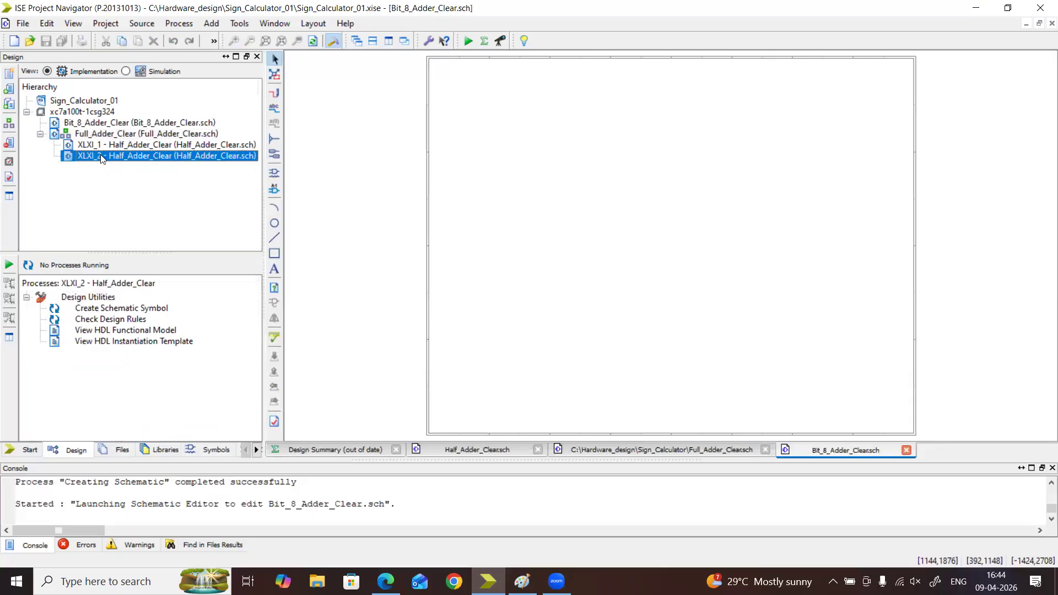
left_click(87, 311)
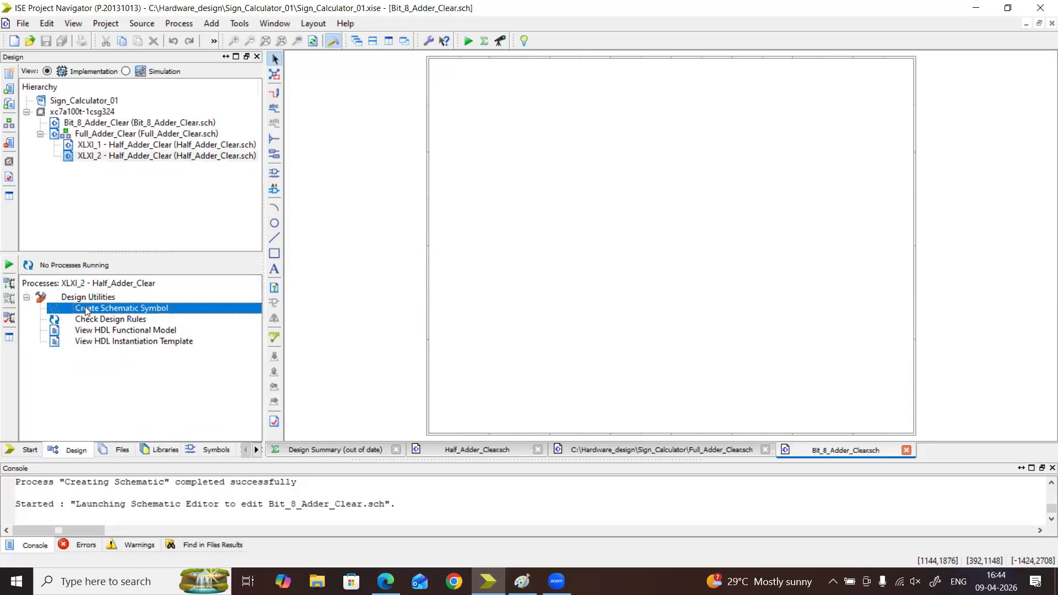
right_click(87, 311)
left_click(108, 318)
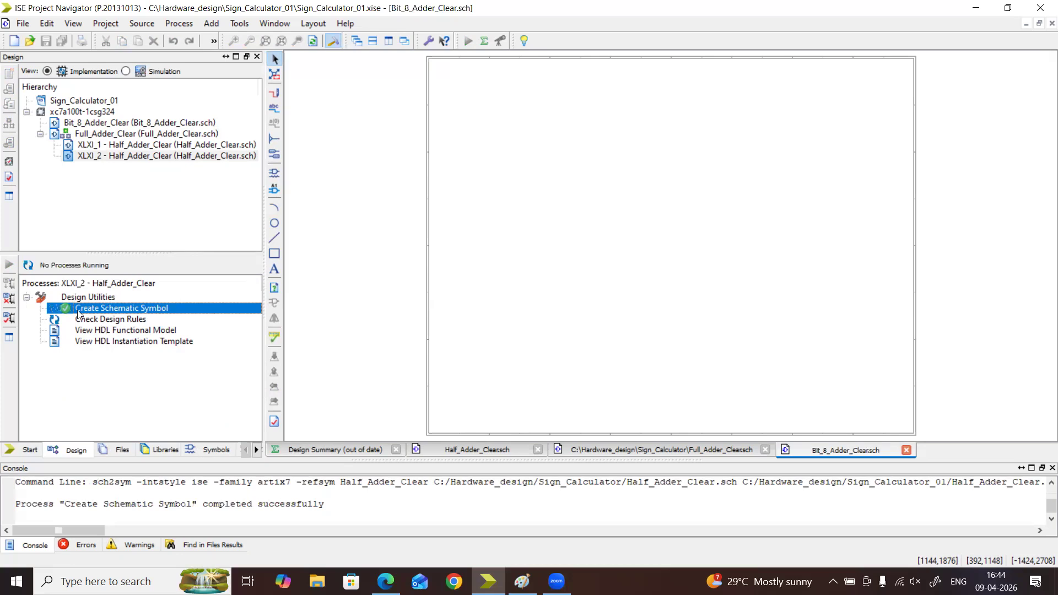
Set the XLXI_1 instance of Half_Adder_Clear as the top module and try rerunning Create Schematic Symbol for it
right_click(105, 144)
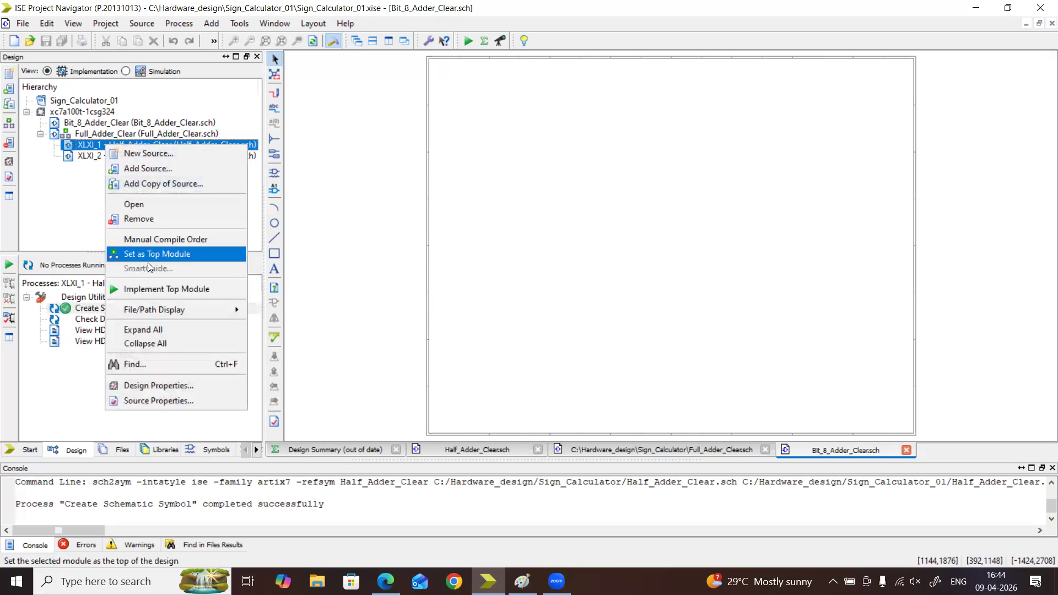
left_click(148, 255)
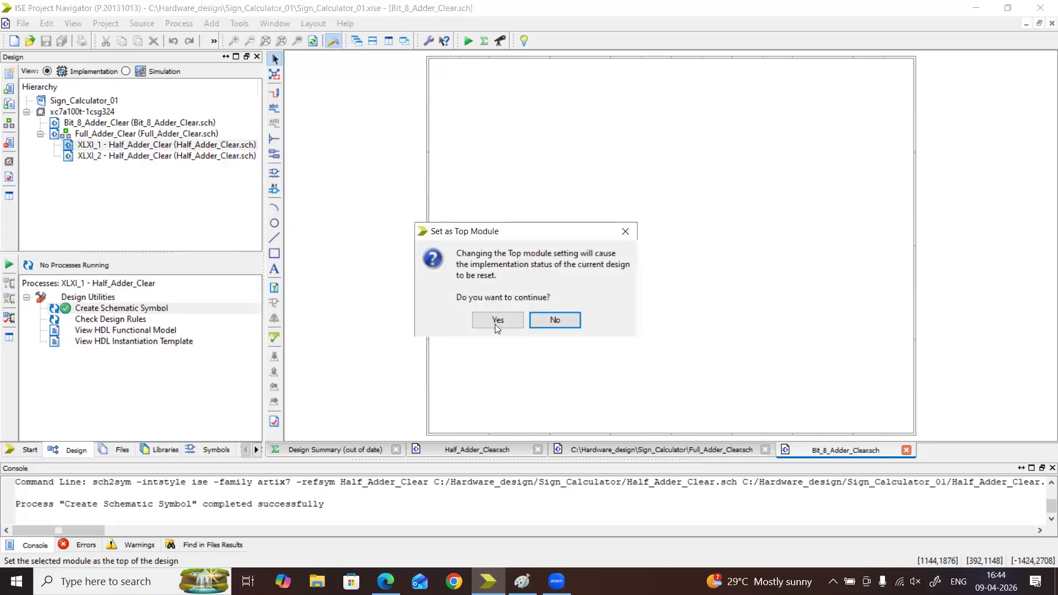
left_click(495, 321)
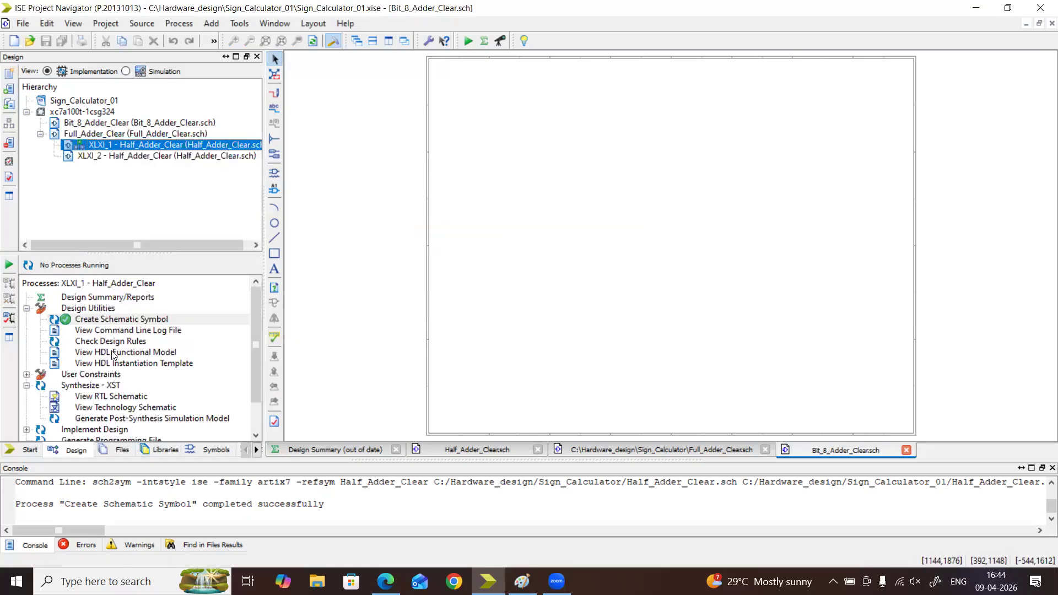
right_click(117, 323)
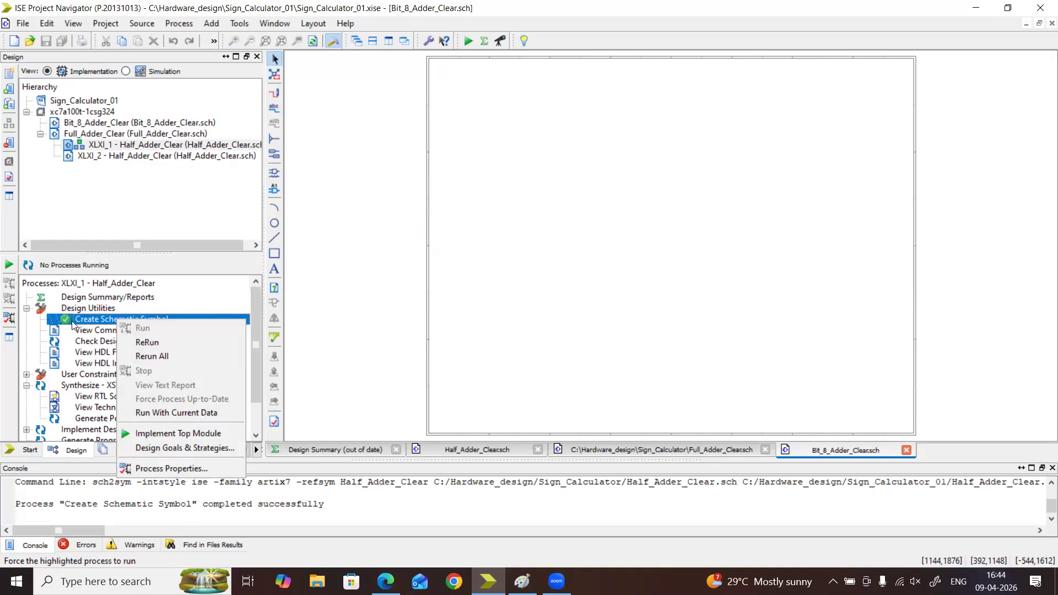
left_click(133, 341)
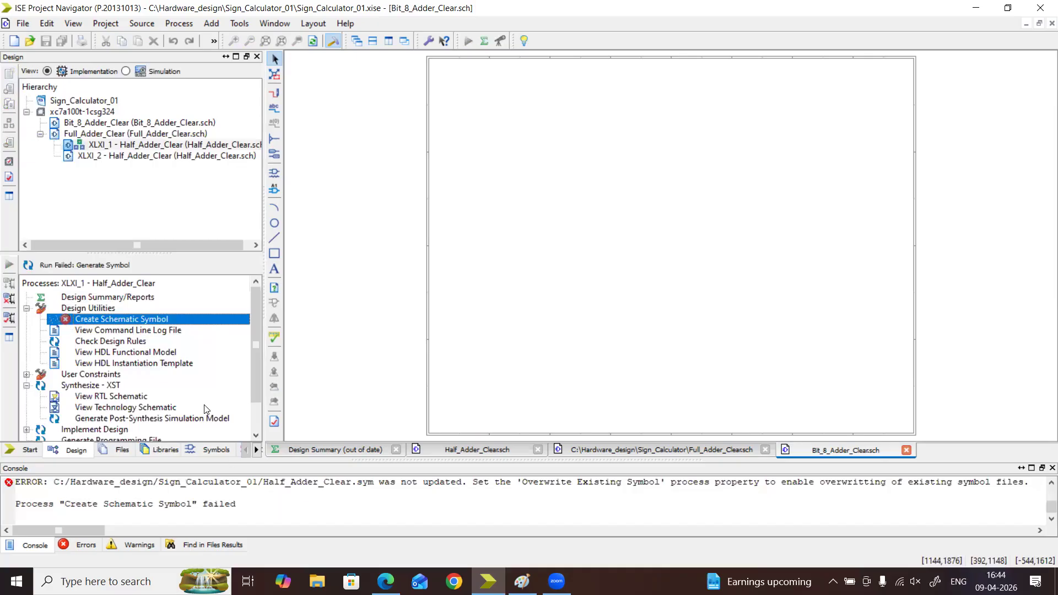
Select Bit_8_Adder_Clear in the hierarchy and enlarge the drawing area of its empty sheet by narrowing the hierarchy
left_click(96, 133)
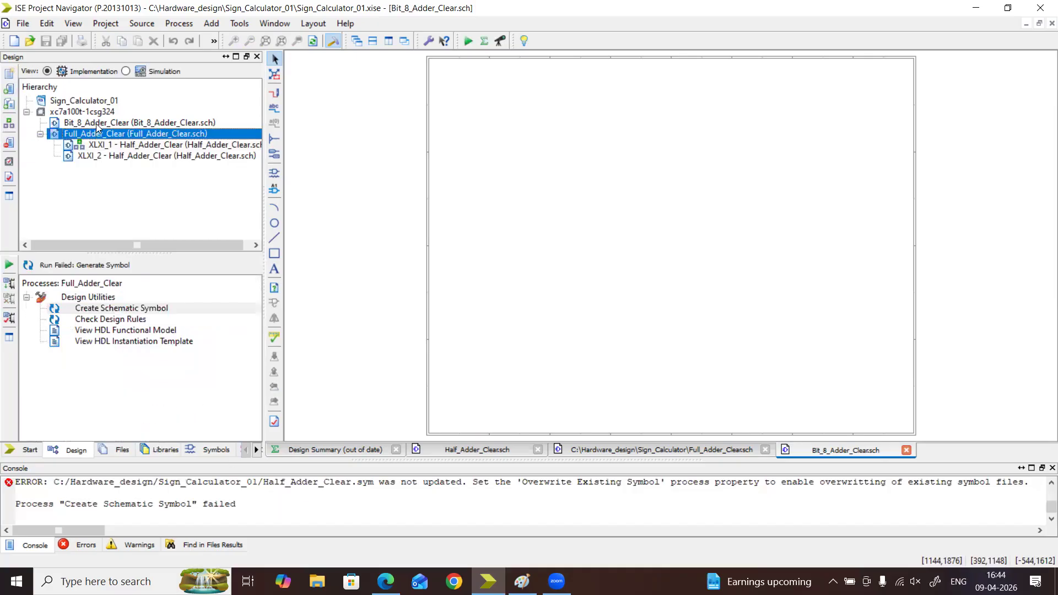
left_click(97, 123)
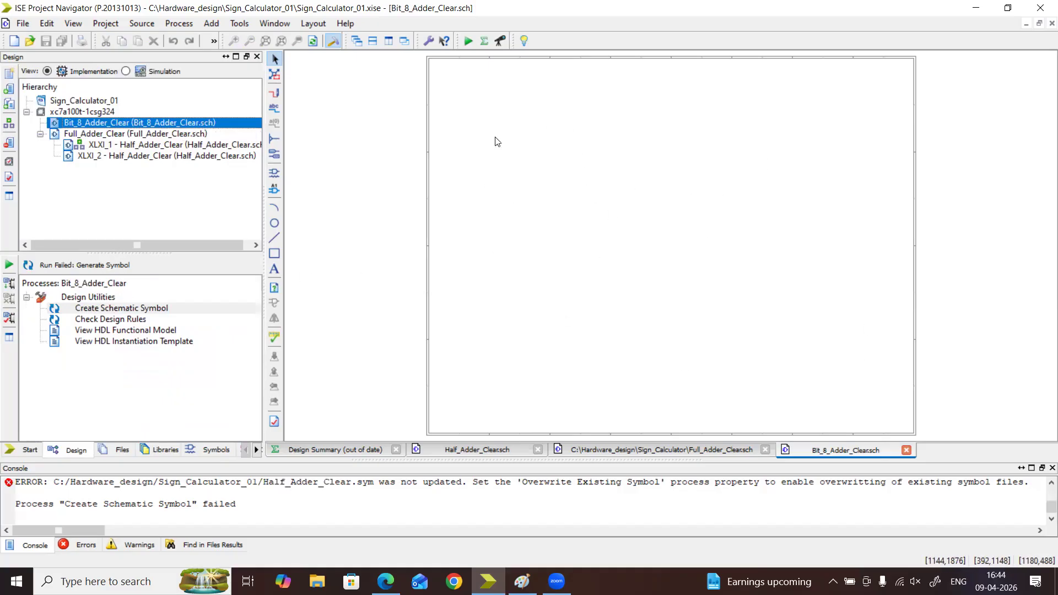
left_click(373, 116)
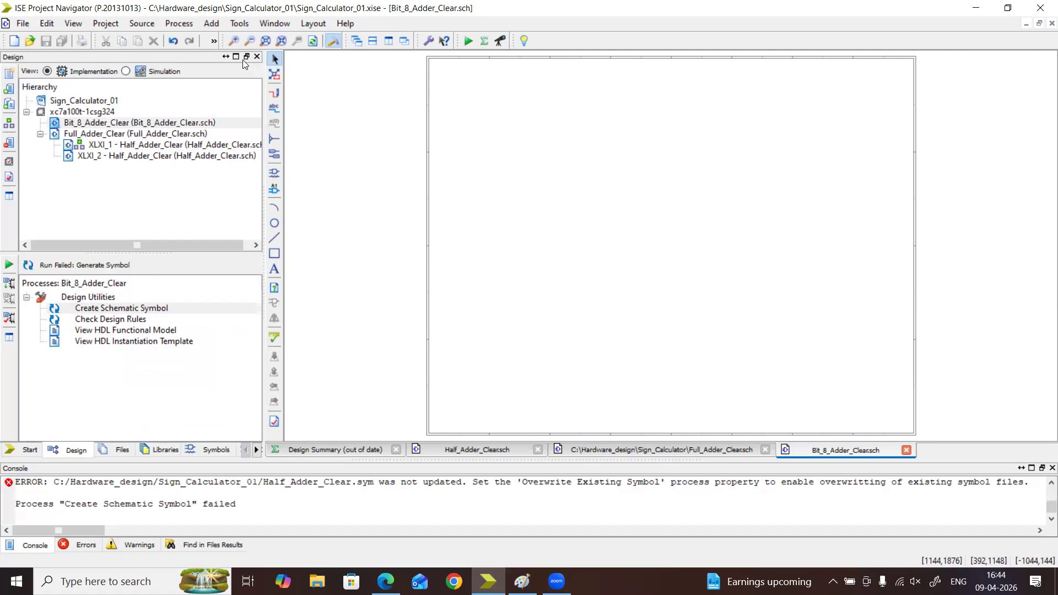
left_click(241, 42)
left_click(240, 41)
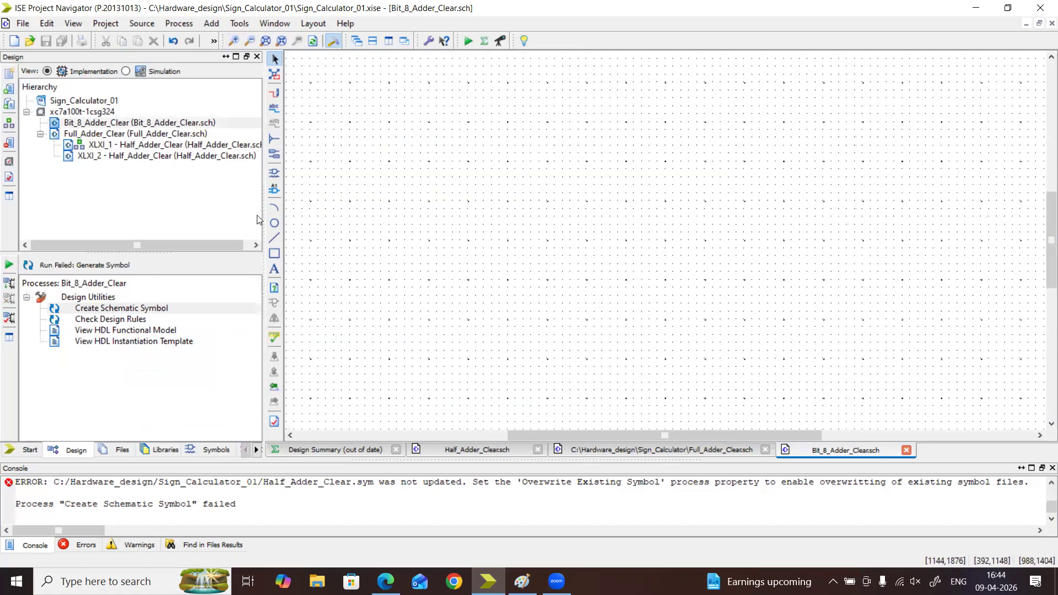
left_click_drag(226, 202, 89, 203)
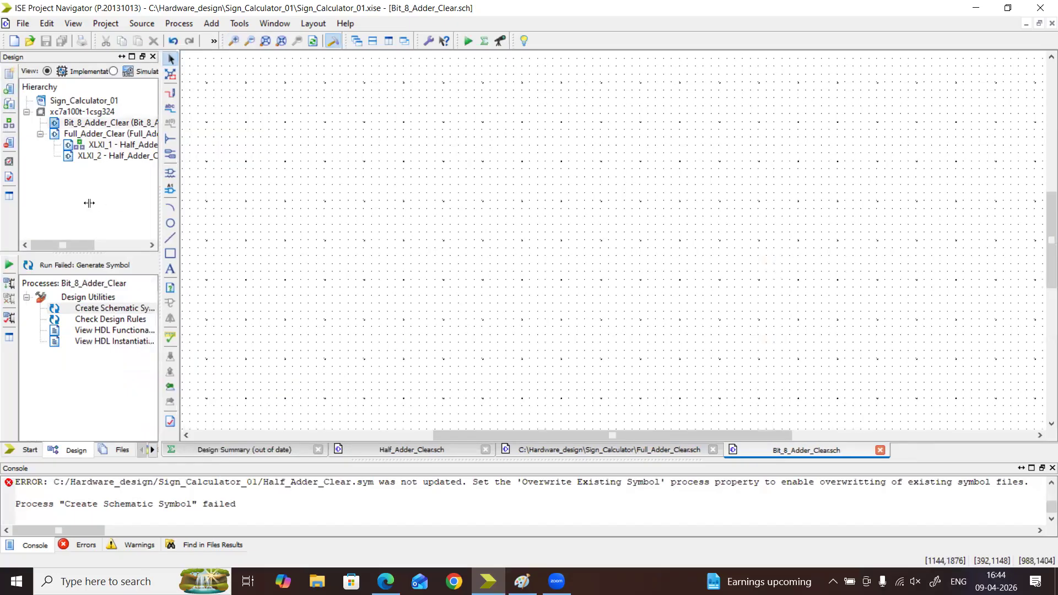
left_click(250, 42)
left_click(252, 42)
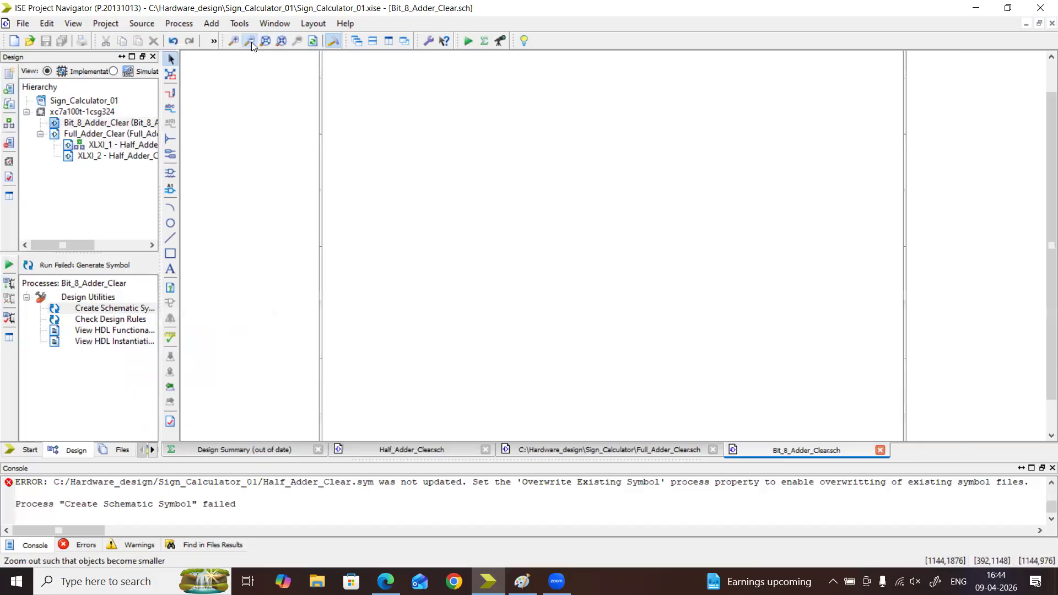
Set the Bit_8_Adder_Clear schematic's sheet size to D = 34 x 22 in
left_click(251, 42)
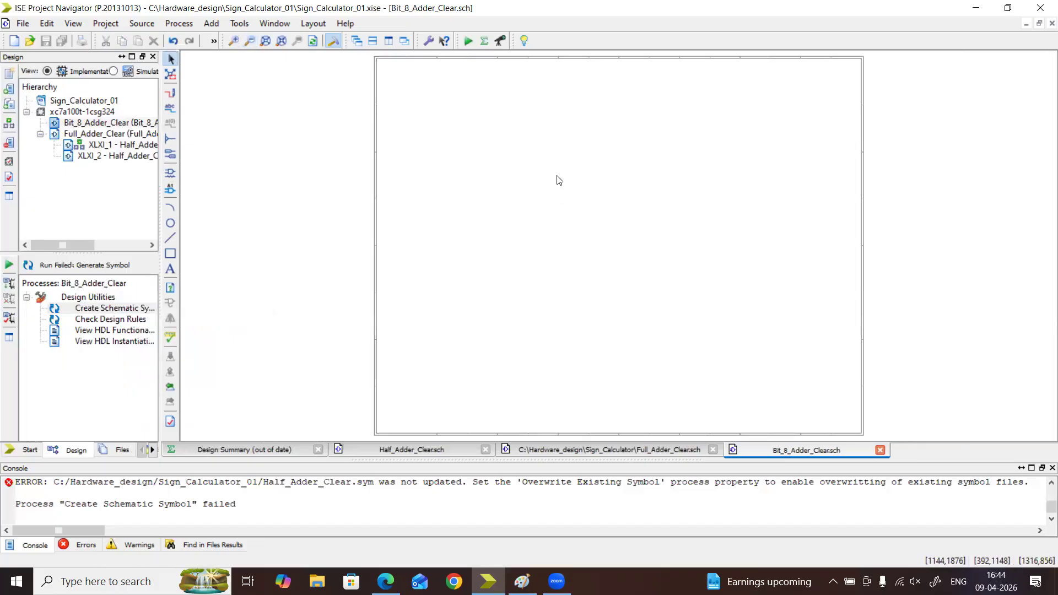
double_click(559, 180)
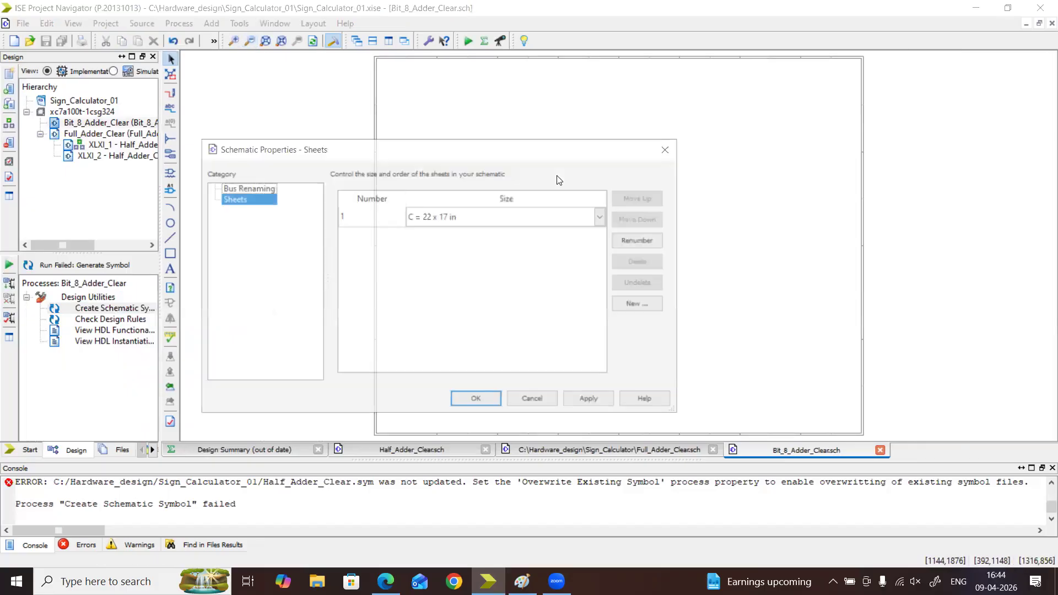
left_click(430, 219)
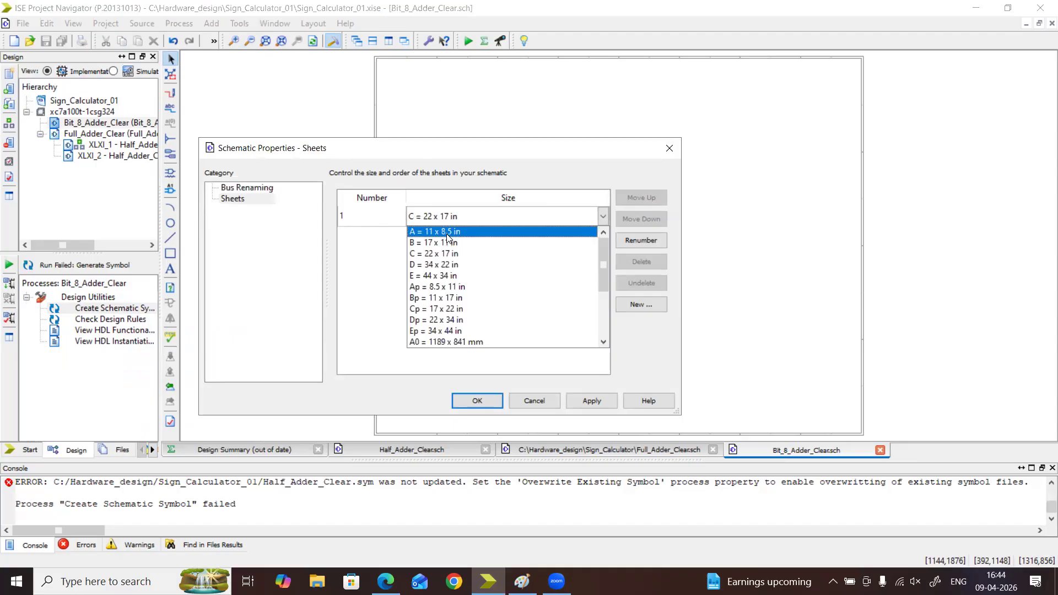
left_click(451, 267)
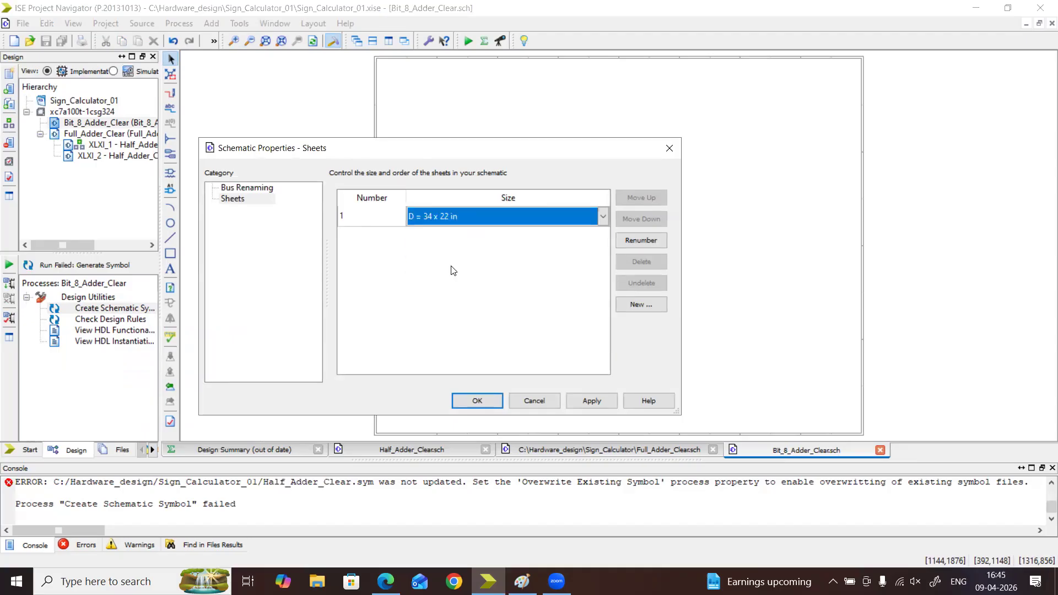
left_click(478, 401)
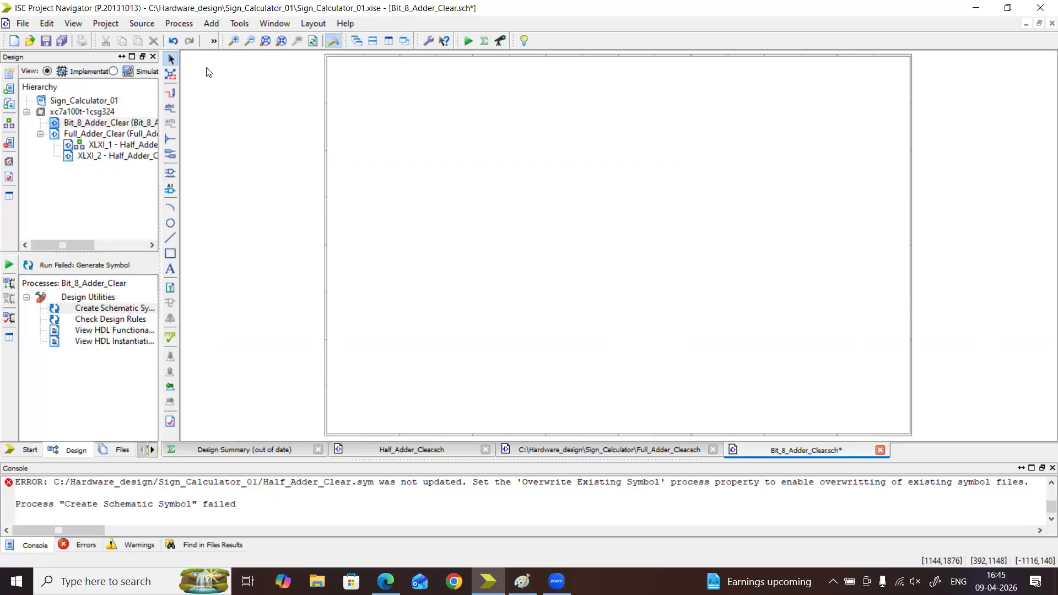
Check the project folder's symbol category for the adder symbols available to the Bit_8_Adder_Clear schematic
left_click(238, 42)
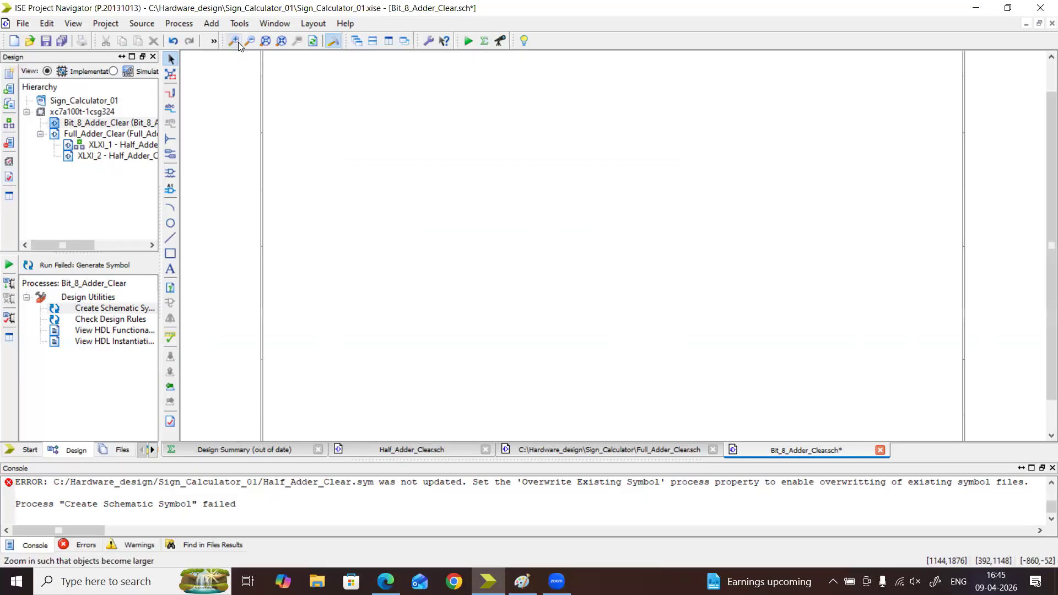
left_click(238, 42)
left_click(238, 42)
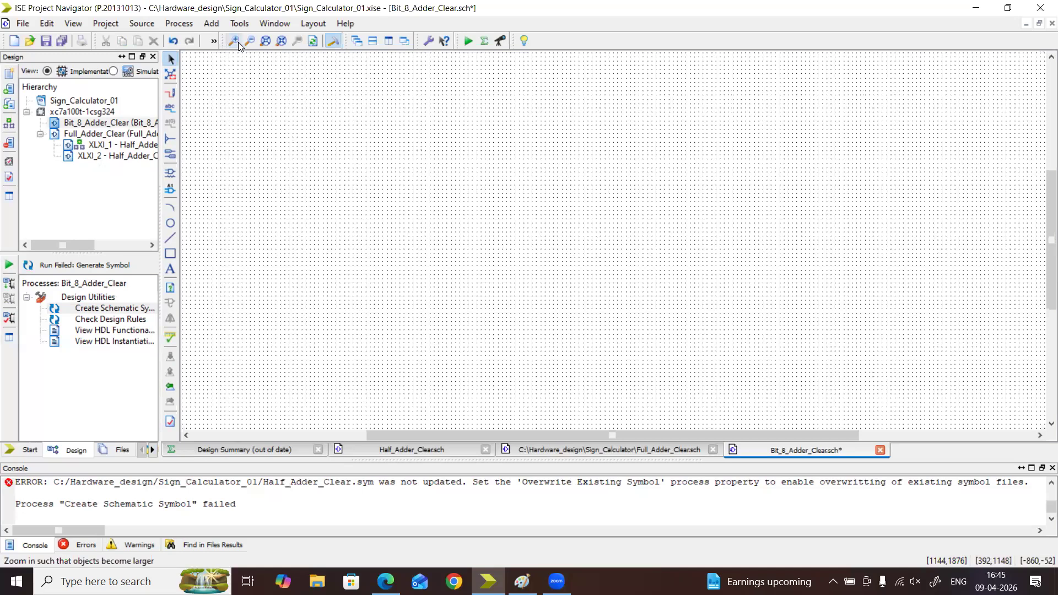
left_click(238, 42)
left_click(238, 41)
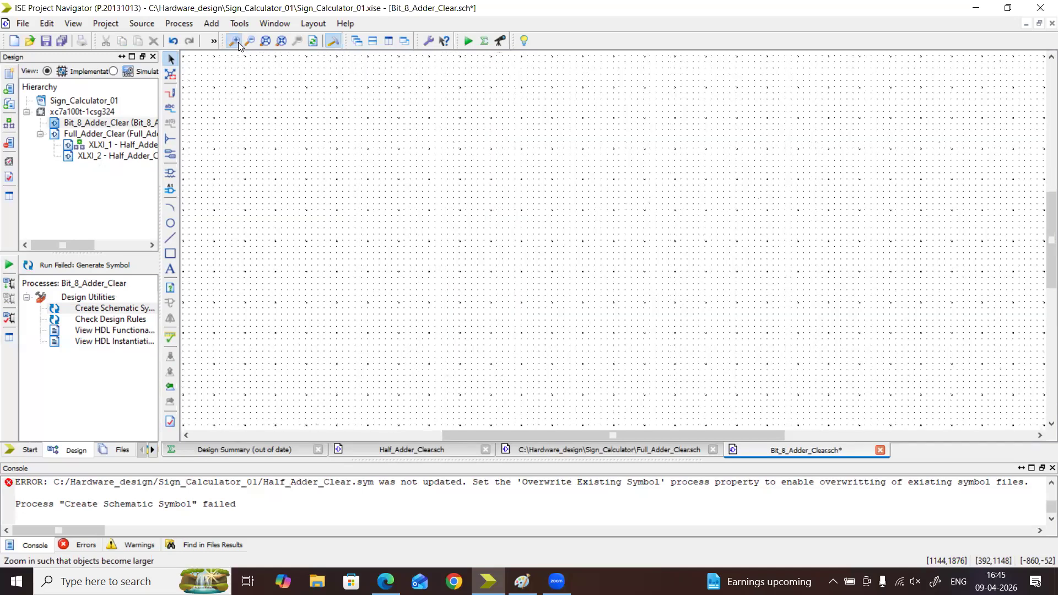
left_click(239, 42)
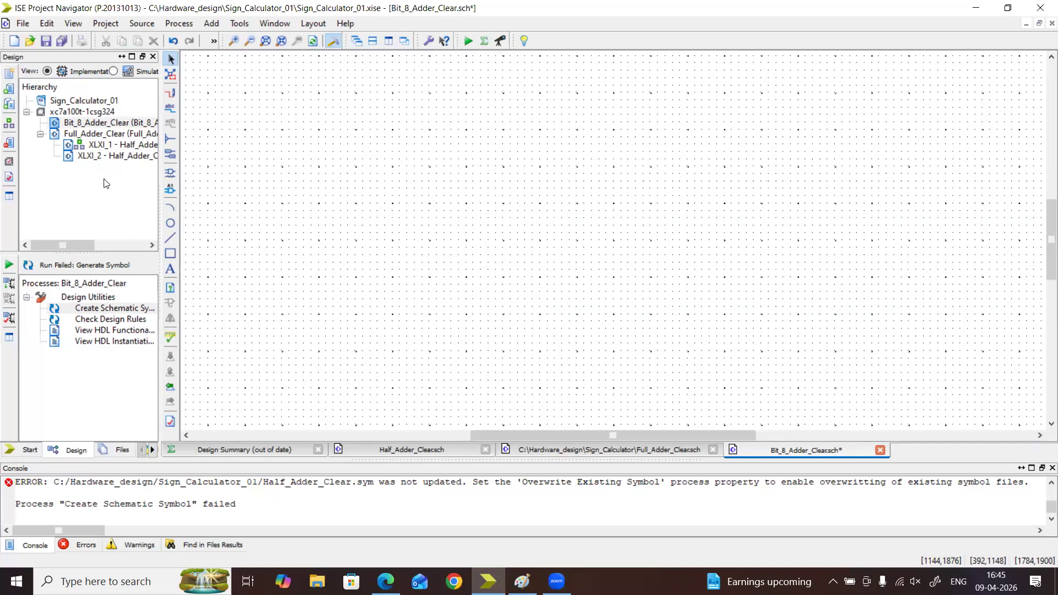
left_click(91, 124)
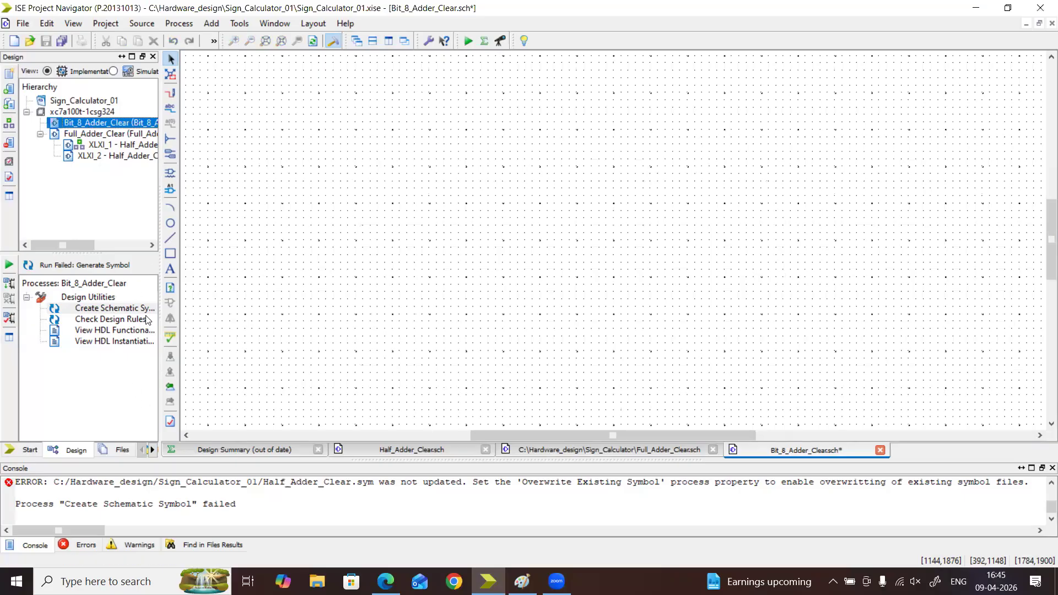
left_click(153, 450)
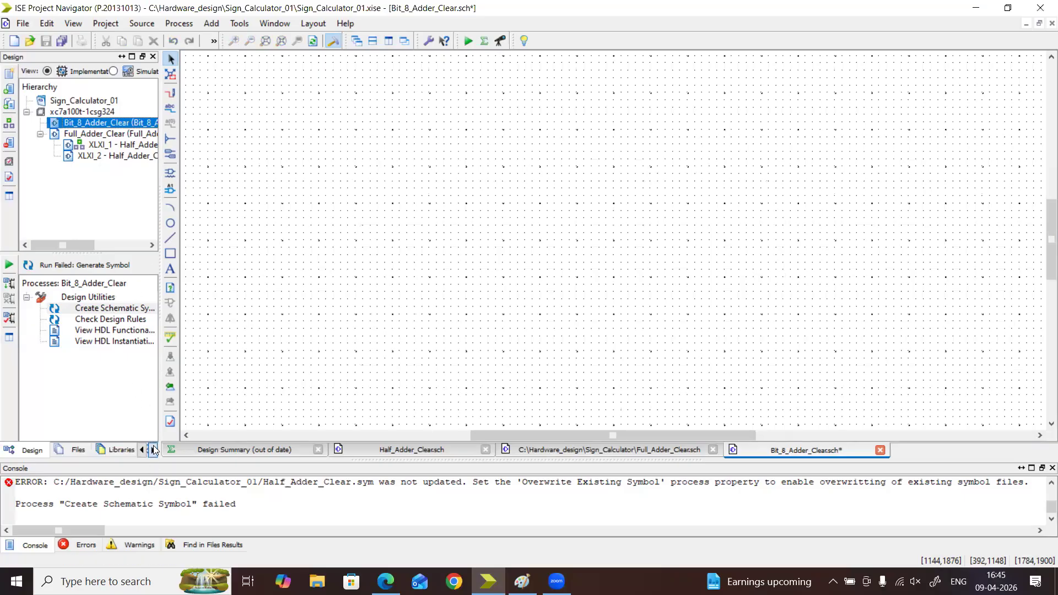
left_click(69, 449)
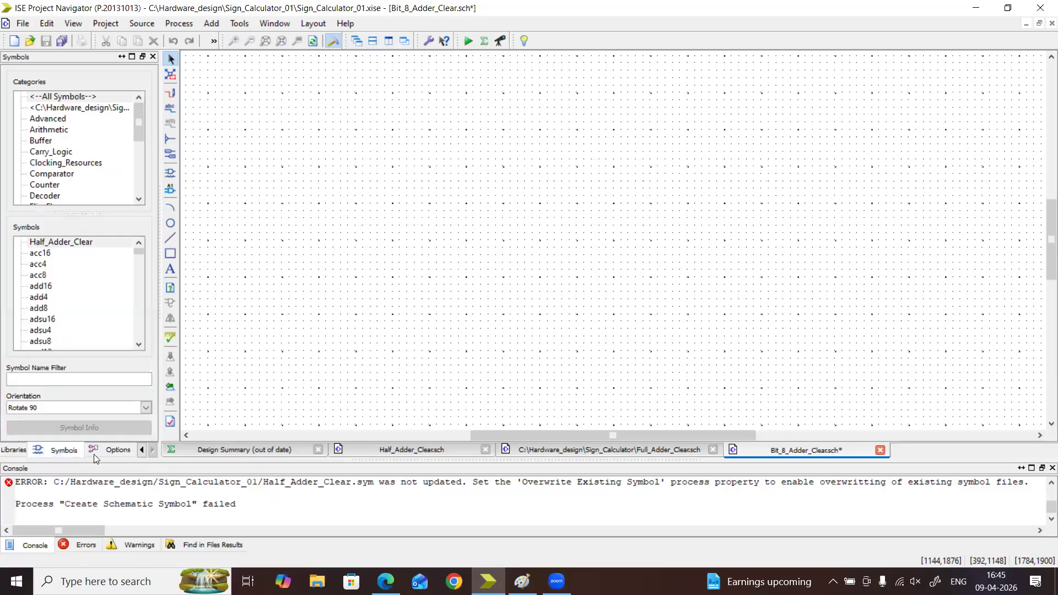
left_click(70, 108)
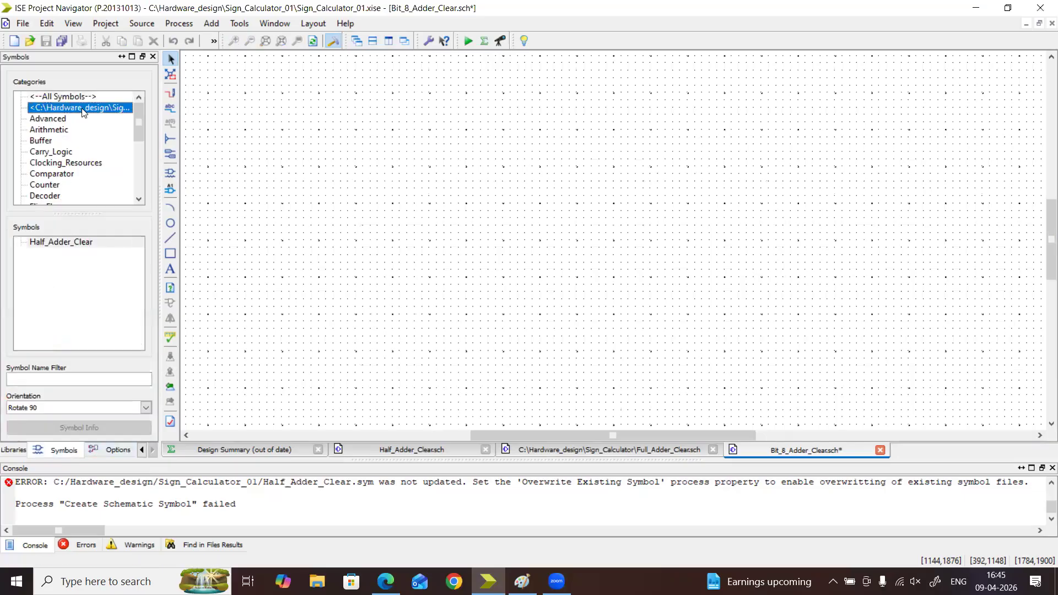
left_click(71, 249)
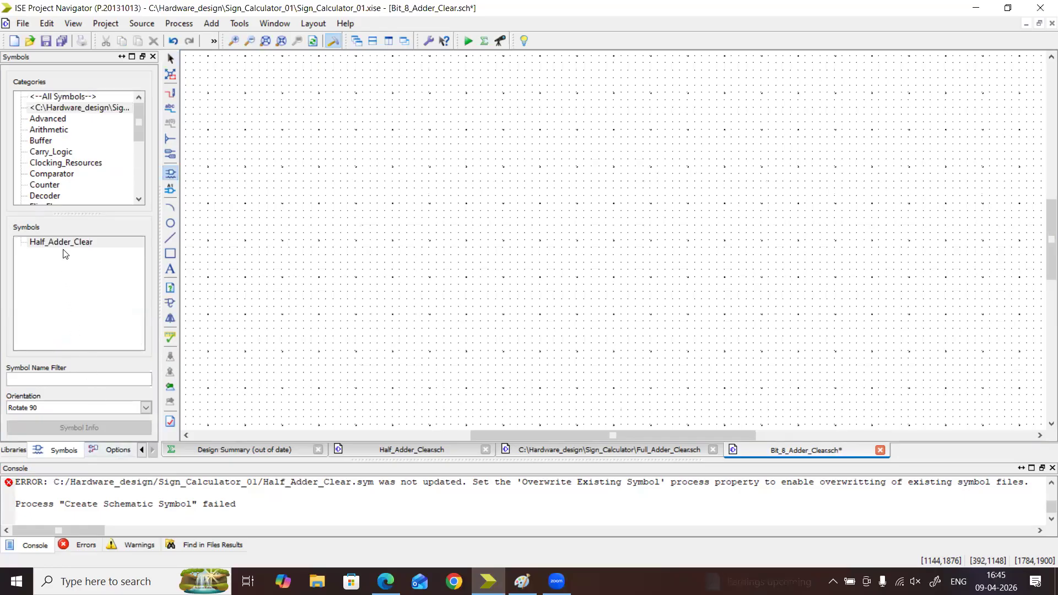
Set Full_Adder_Clear as the top module and accept resetting the implementation status
left_click(142, 452)
left_click(142, 452)
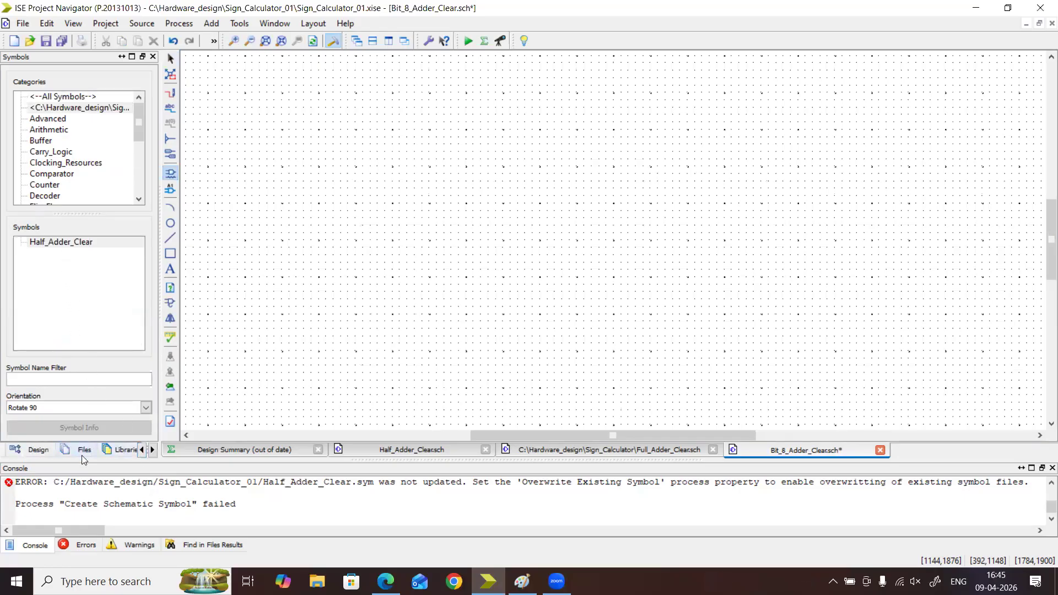
left_click(34, 450)
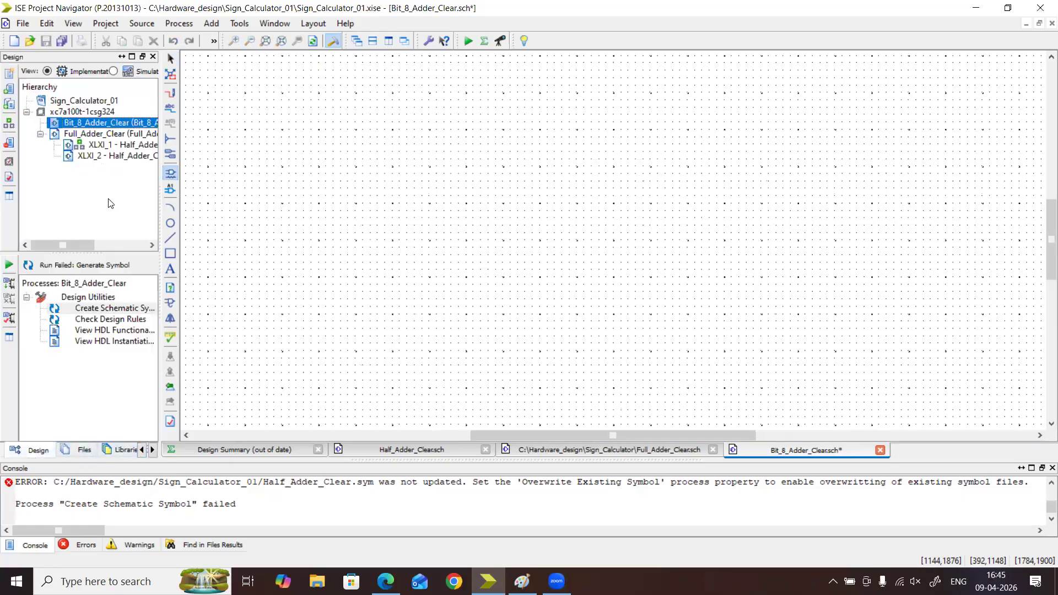
left_click(94, 135)
right_click(94, 135)
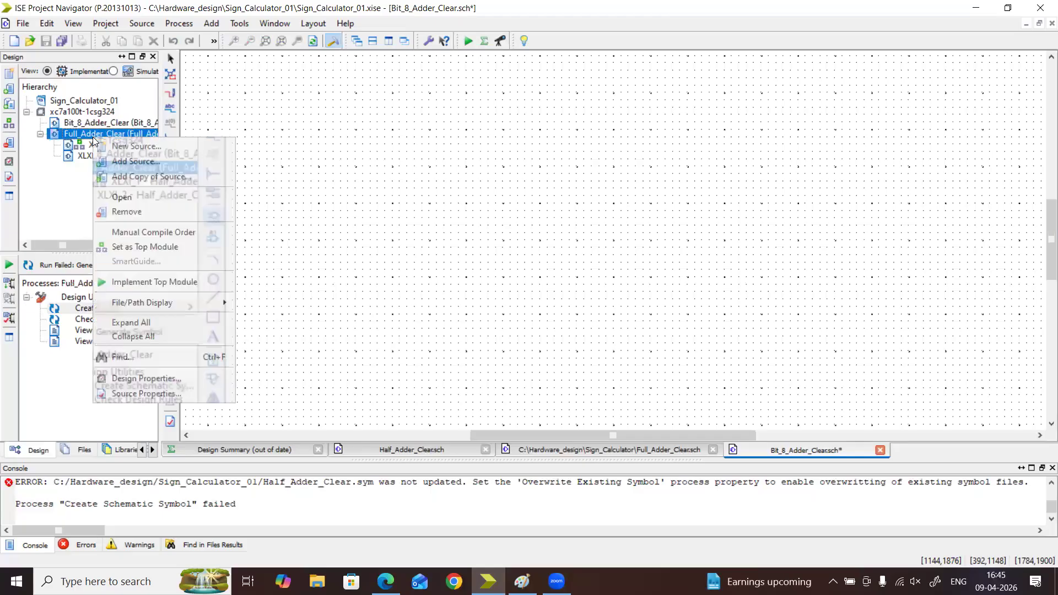
left_click(127, 247)
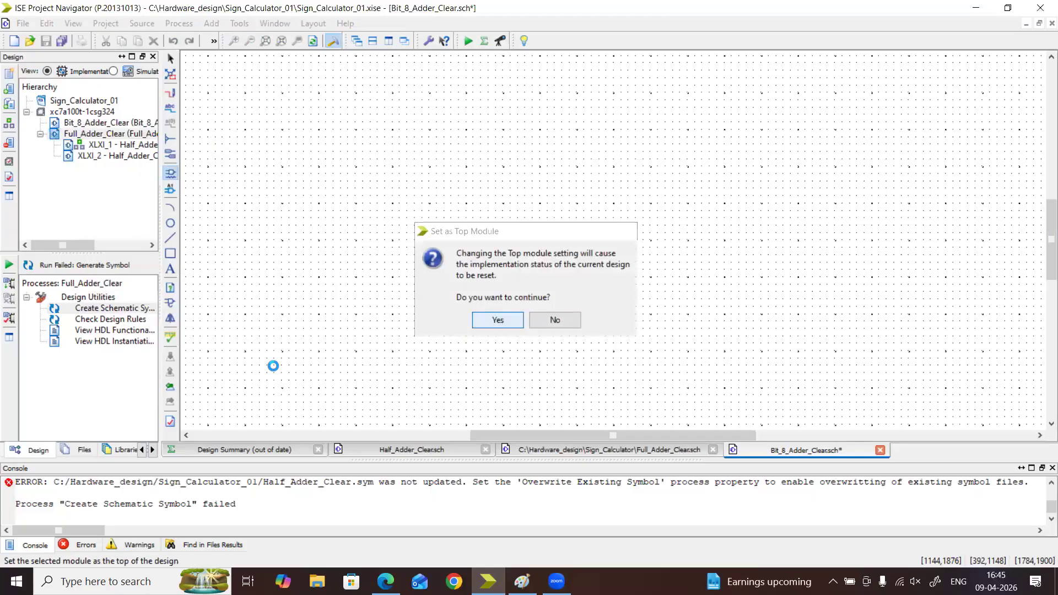
key("Return")
Run Create Schematic Symbol for Full_Adder_Clear, saving the modified Bit_8_Adder_Clear schematic
left_click(87, 322)
right_click(87, 323)
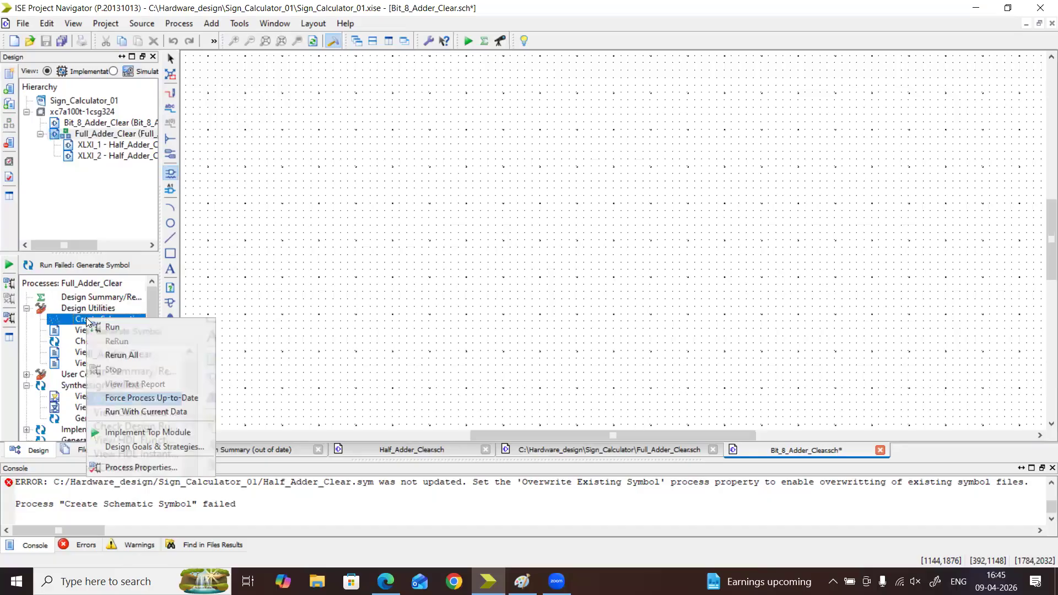
left_click(110, 327)
left_click(471, 302)
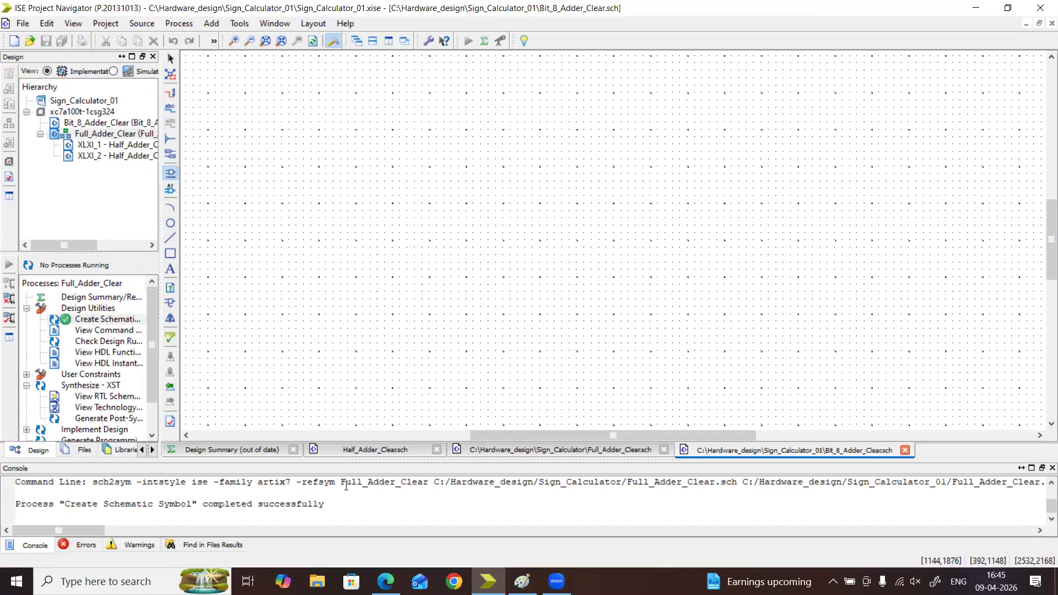
Place a Full_Adder_Clear symbol from the project's symbol category, rotated 90 degrees, on the right part of the Bit_8_Adder_Clear sheet
left_click(153, 450)
left_click(153, 449)
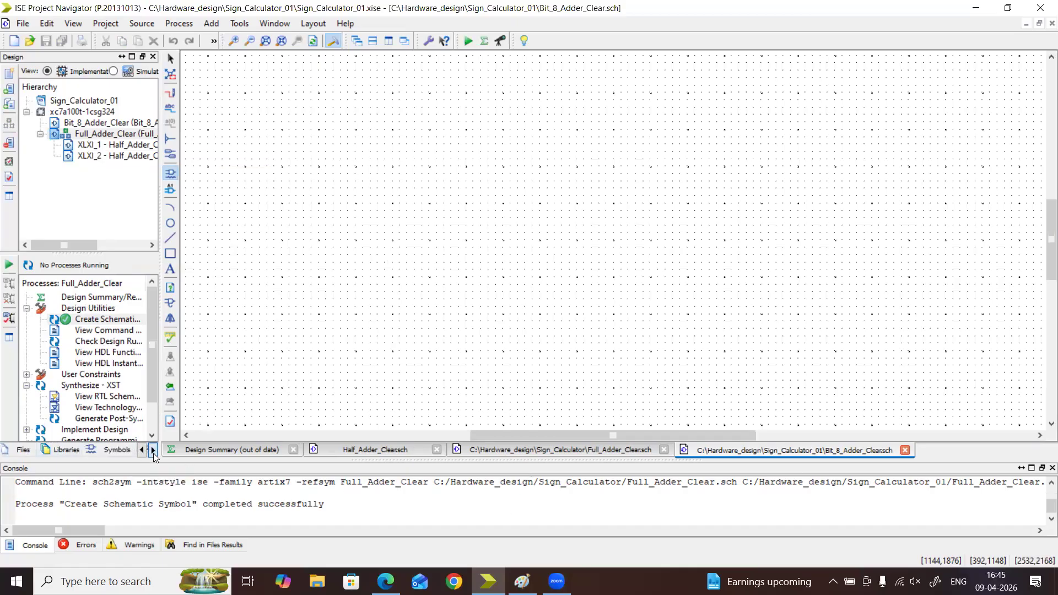
left_click(57, 452)
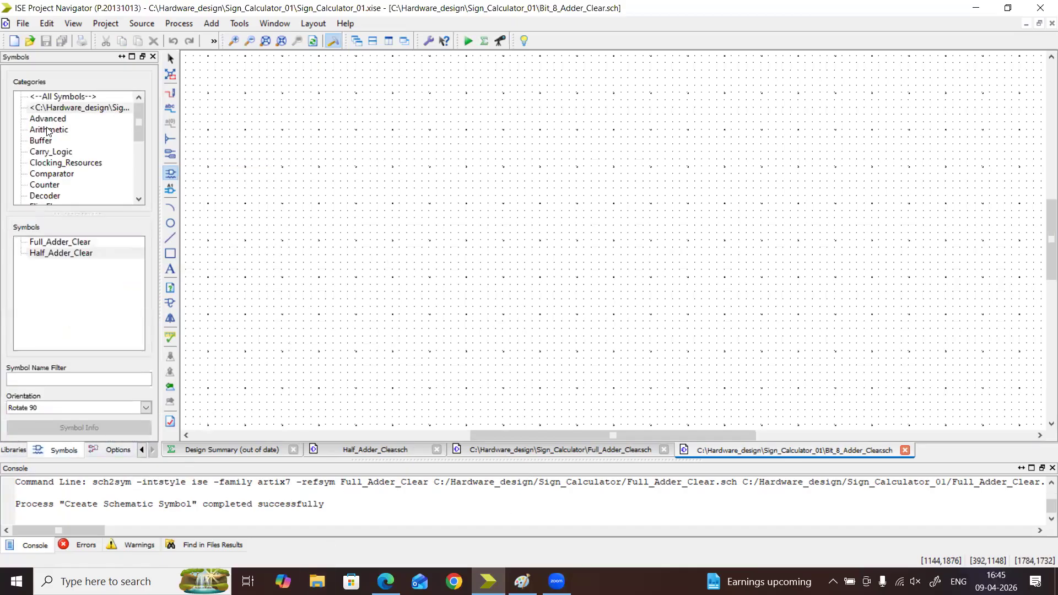
left_click(86, 108)
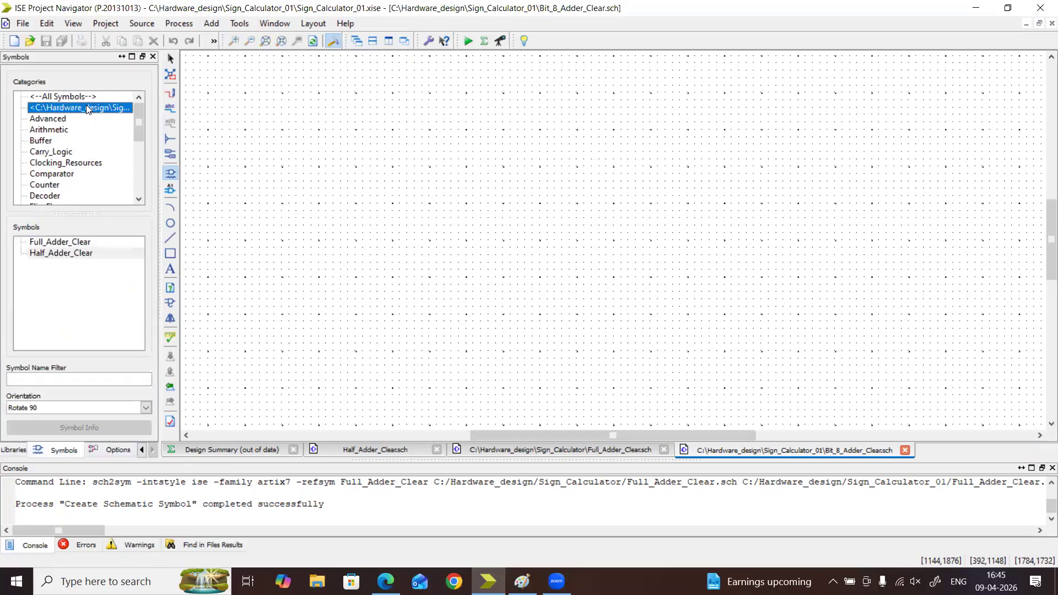
left_click(62, 253)
left_click(61, 243)
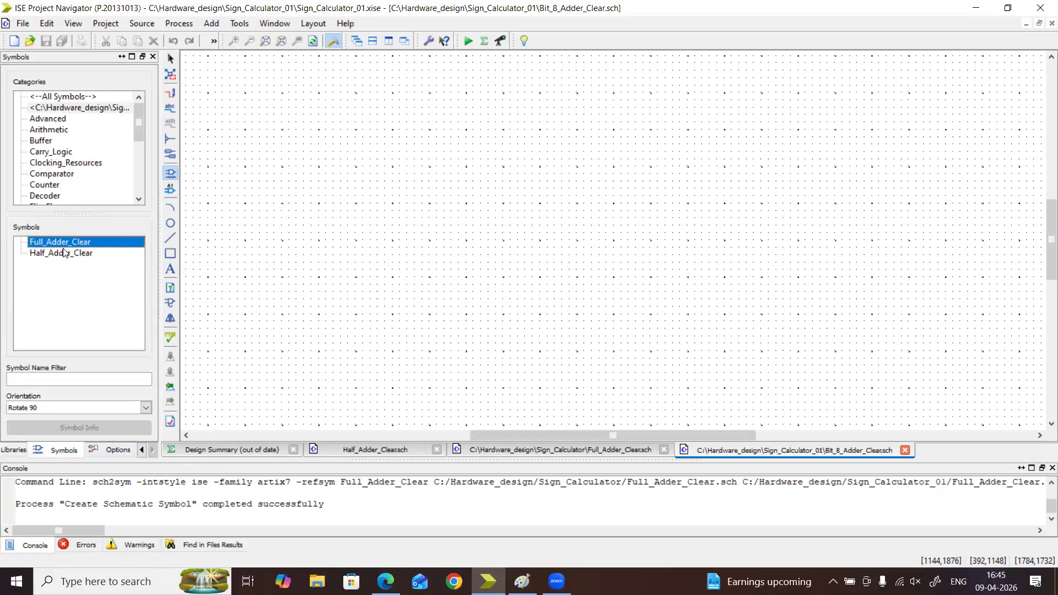
left_click(69, 254)
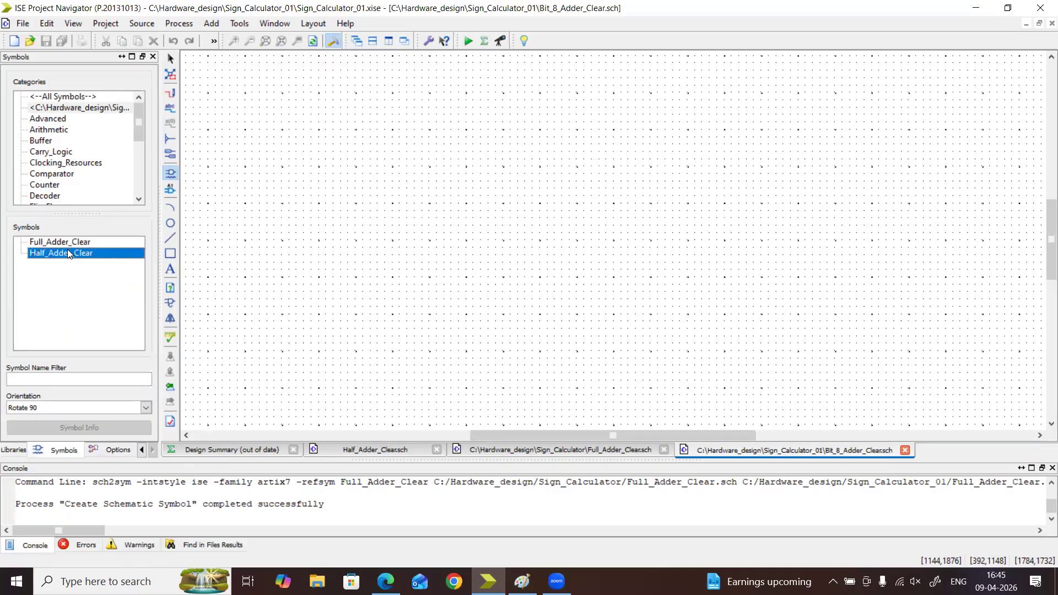
left_click(66, 244)
left_click(69, 253)
left_click(67, 244)
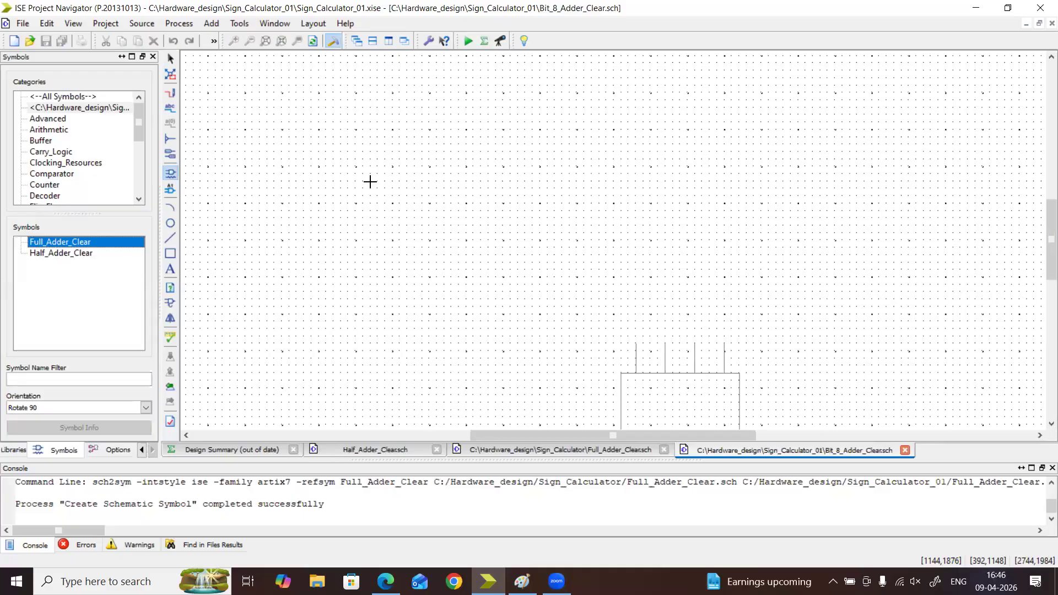
left_click(923, 155)
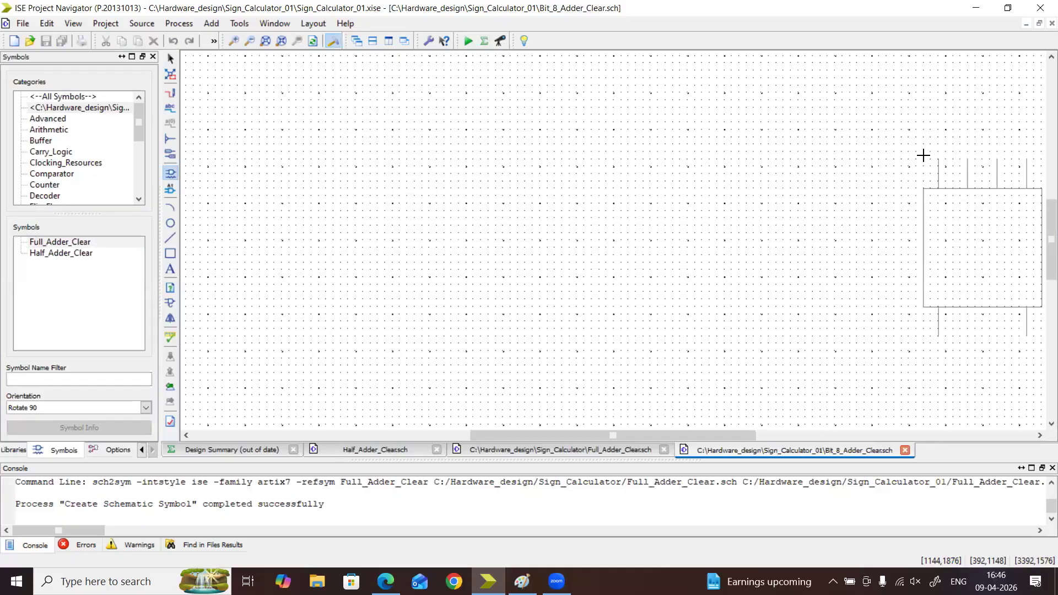
Move the placed Full_Adder_Clear symbol horizontally farther right on the sheet to leave room for more adders
left_click(250, 43)
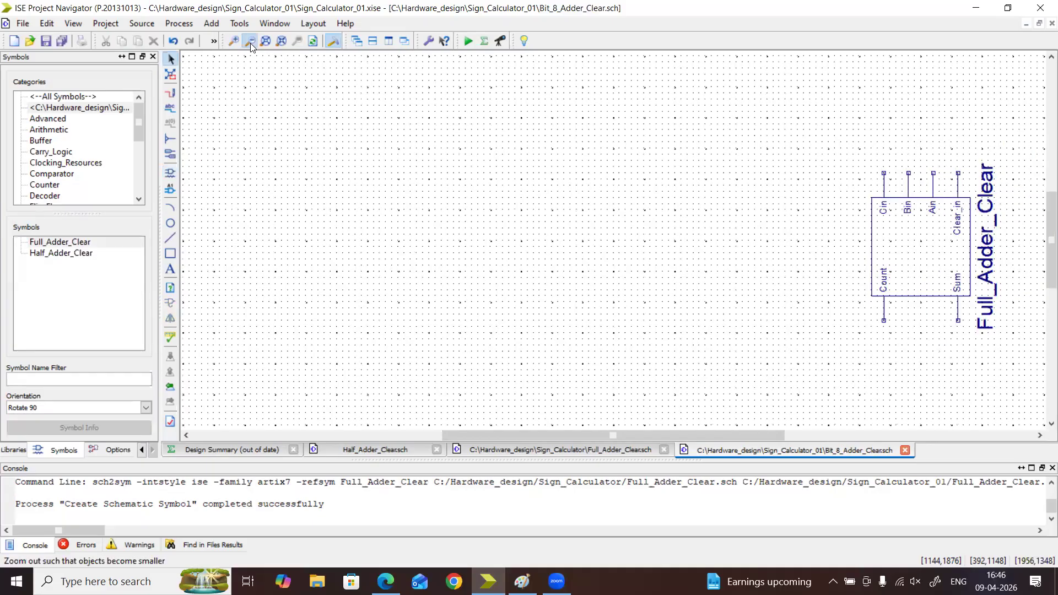
left_click(250, 43)
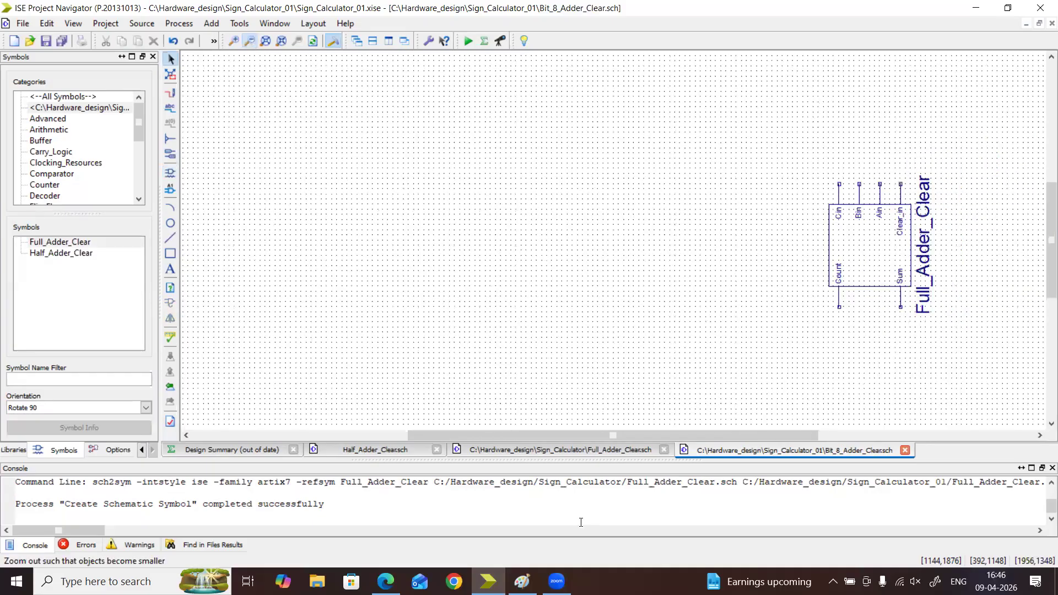
left_click(250, 43)
left_click_drag(767, 438, 870, 437)
left_click_drag(633, 486, 556, 485)
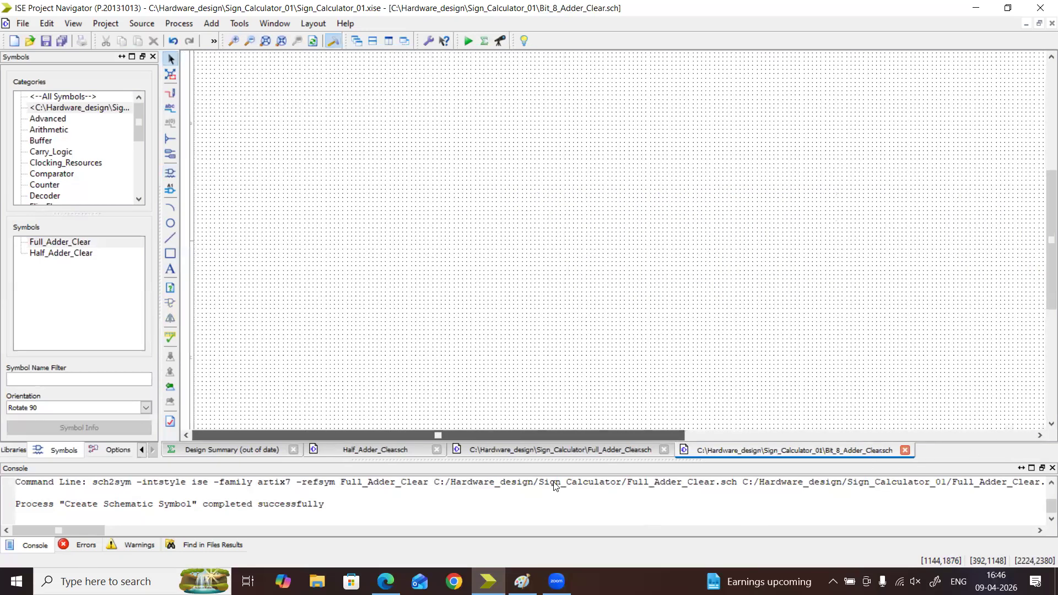
left_click_drag(631, 522, 798, 506)
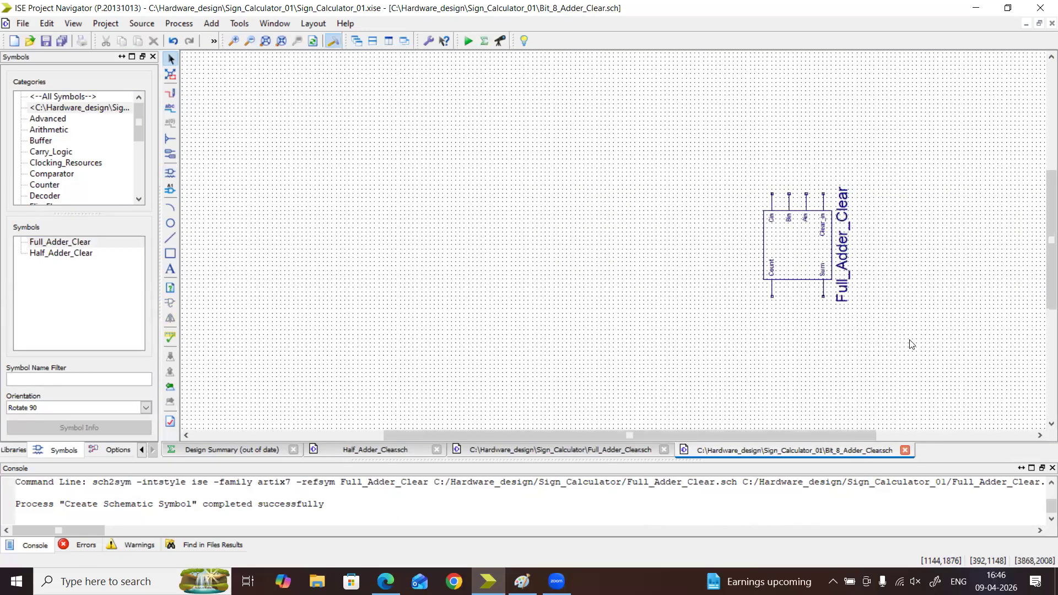
left_click(828, 250)
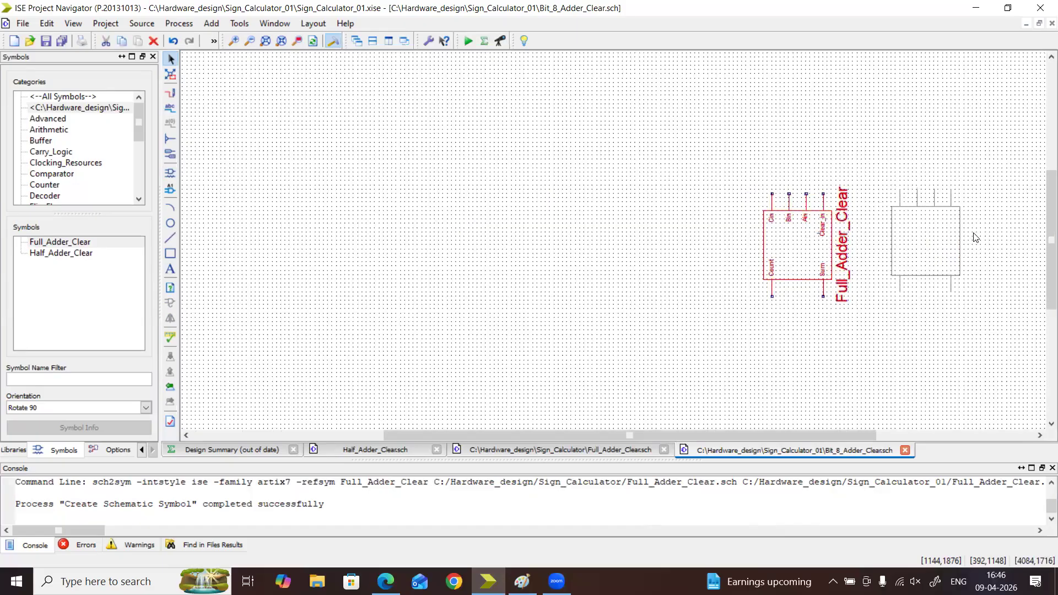
left_click_drag(818, 233, 975, 233)
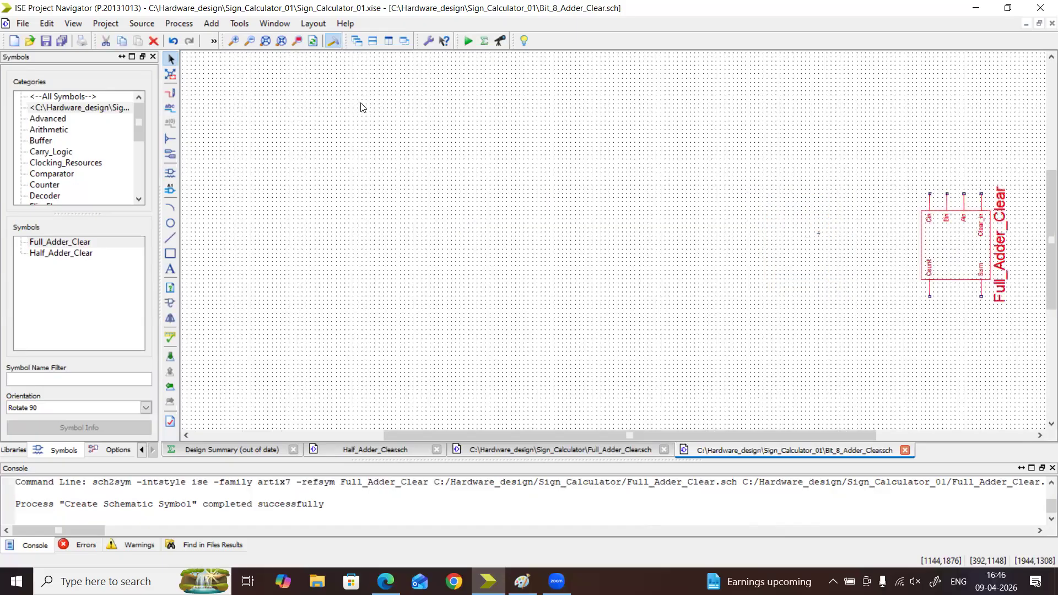
Place four more Full_Adder_Clear symbols with the Rotate 90 orientation in a horizontal row to the left of the existing adder
left_click(234, 41)
left_click(235, 44)
left_click_drag(703, 434, 796, 448)
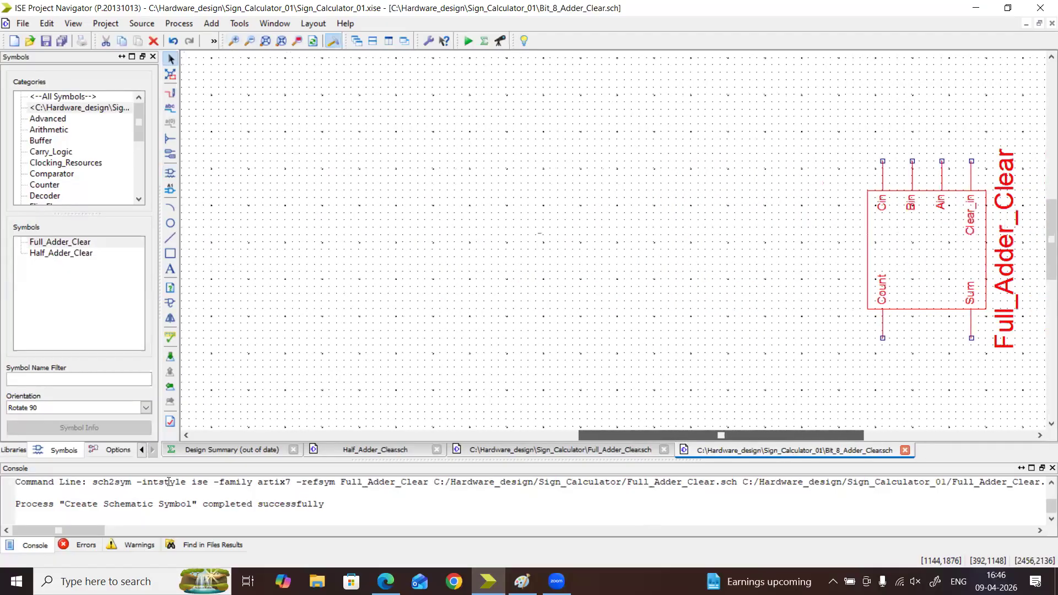
left_click(76, 245)
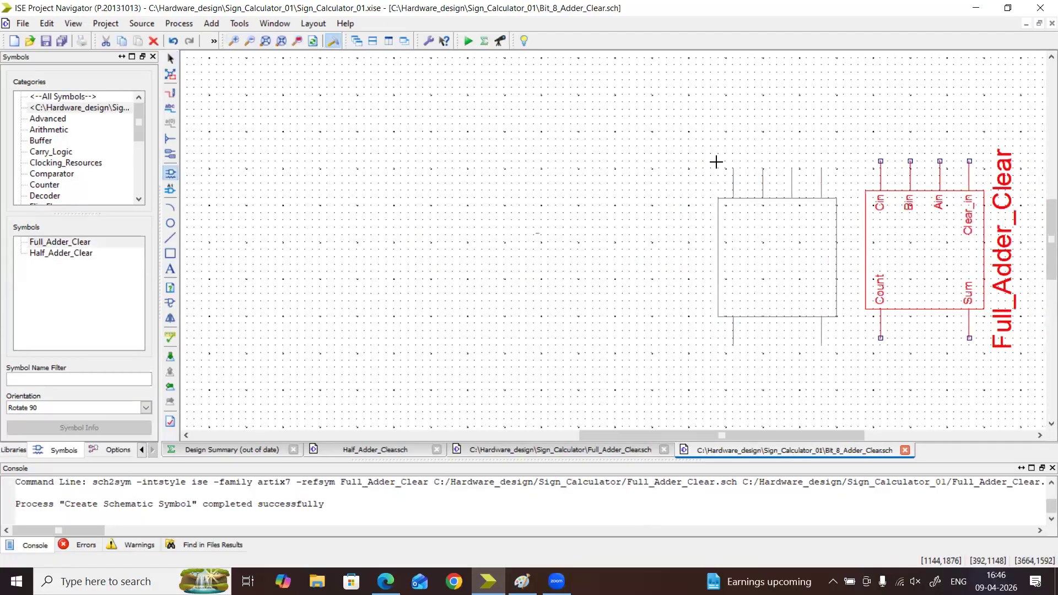
left_click(707, 159)
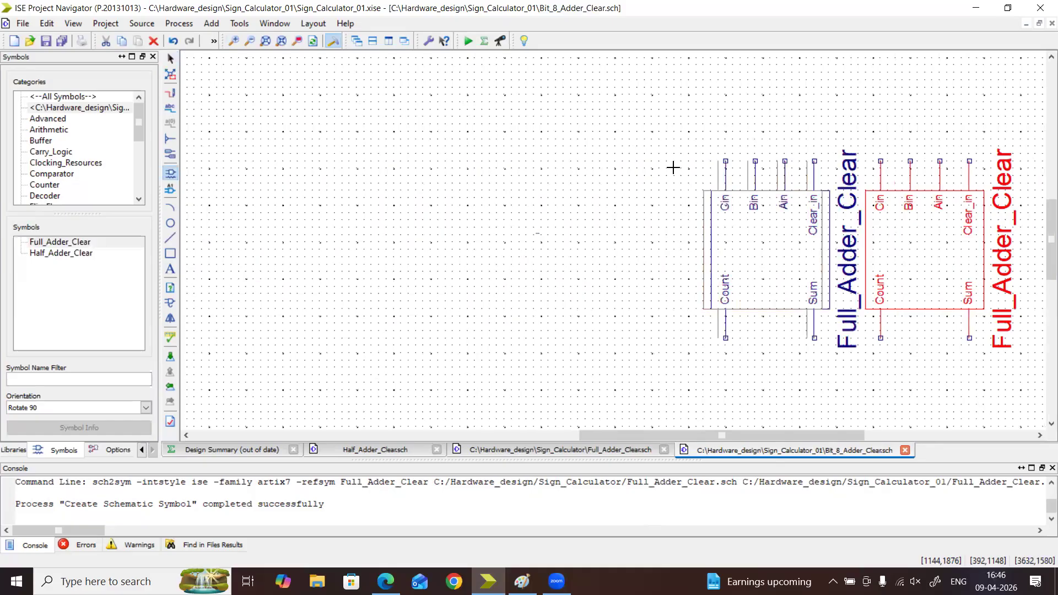
left_click(568, 161)
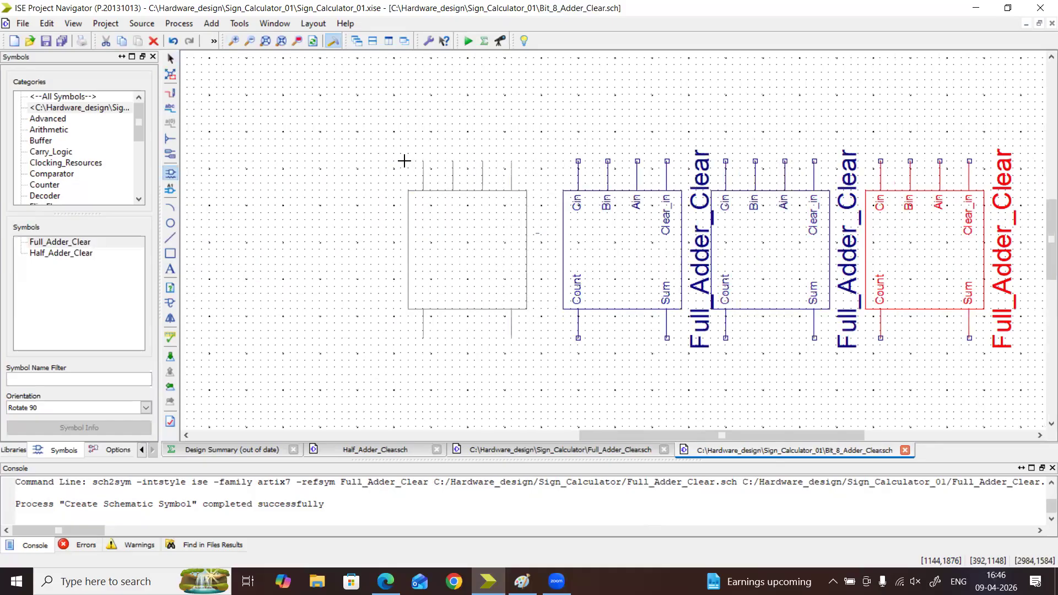
left_click(416, 160)
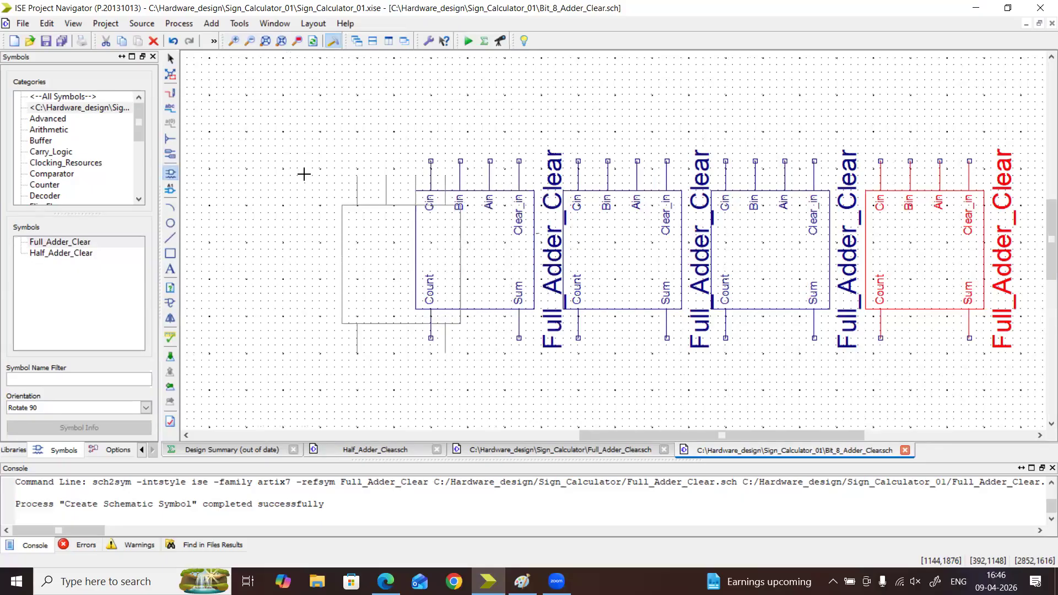
left_click(261, 161)
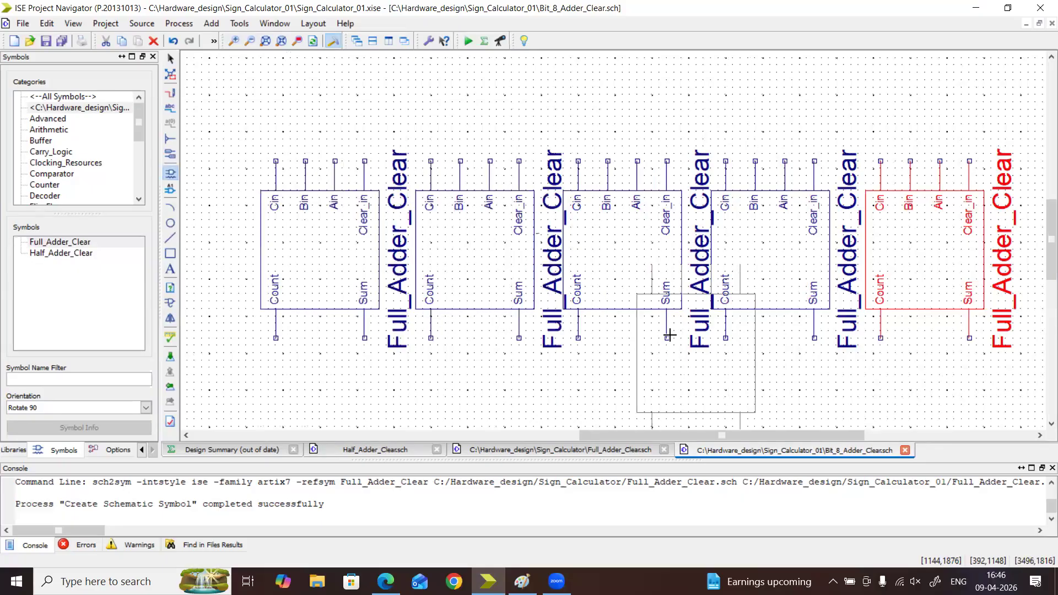
Extend the adder row with two more Full_Adder_Clear symbols at its left end and finish placing
left_click_drag(655, 438, 554, 435)
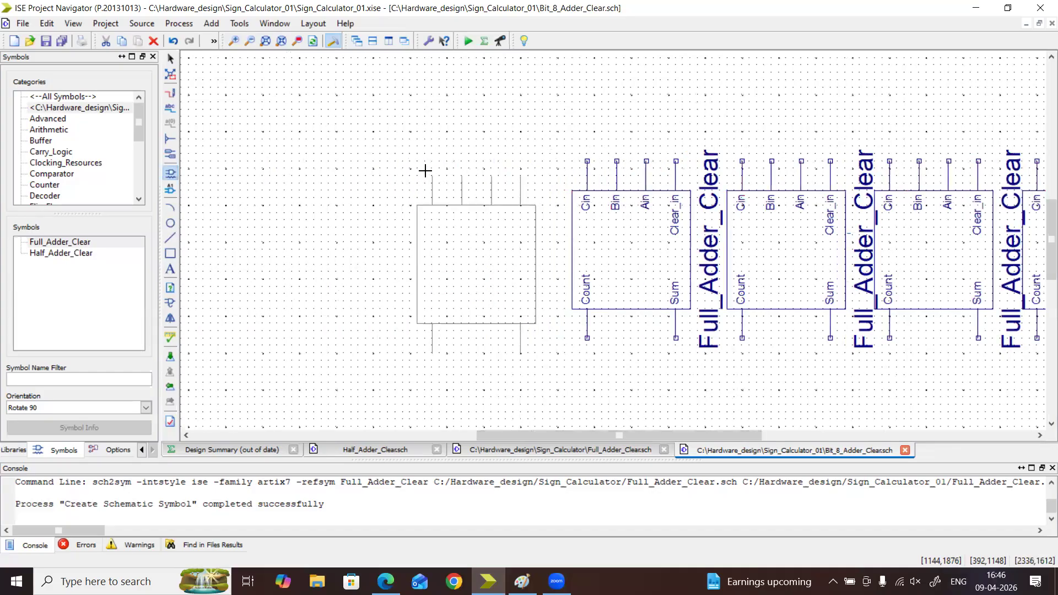
left_click(408, 168)
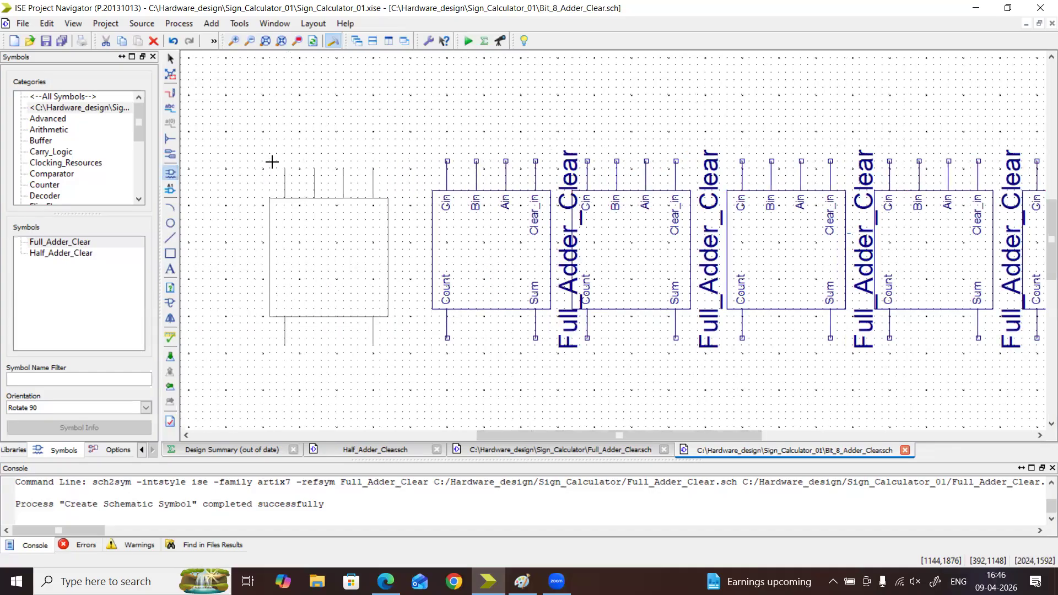
left_click(282, 158)
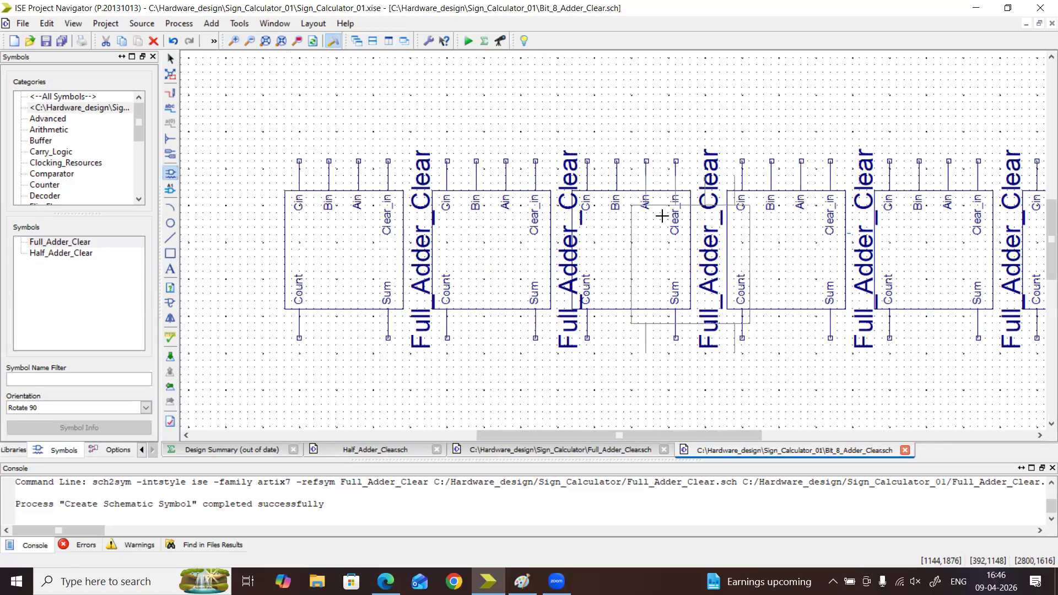
key("Escape")
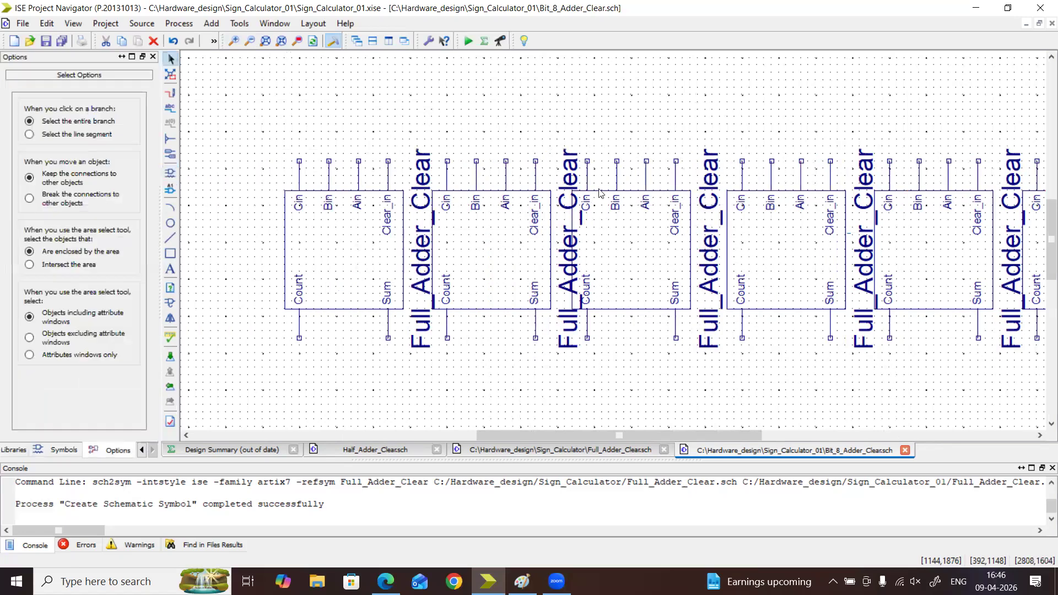
Count the Full_Adder_Clear symbols along the whole row
left_click(798, 249)
left_click(902, 263)
left_click_drag(685, 435, 866, 437)
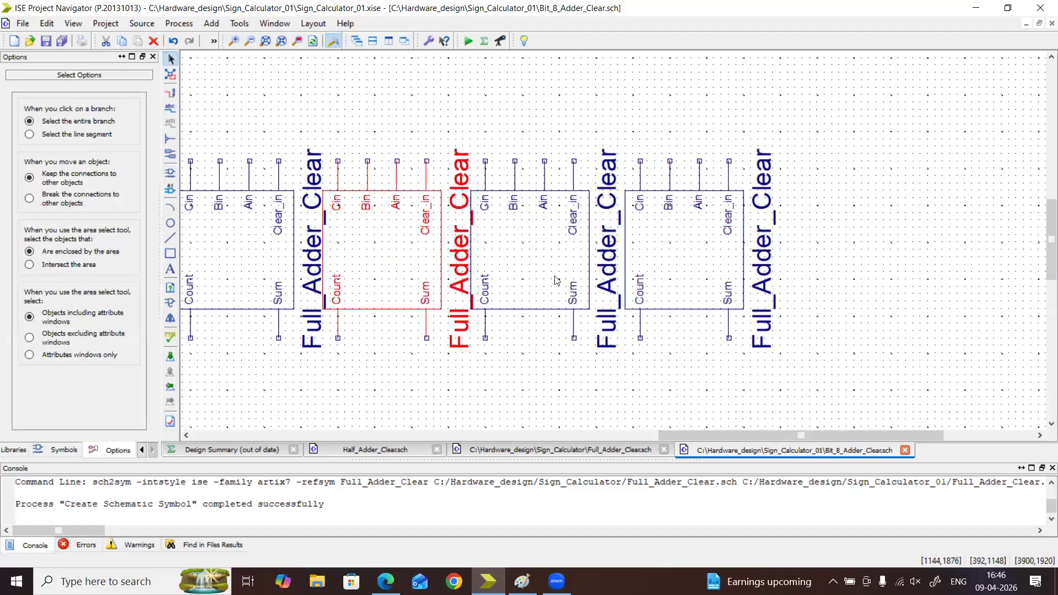
left_click(542, 236)
left_click(666, 245)
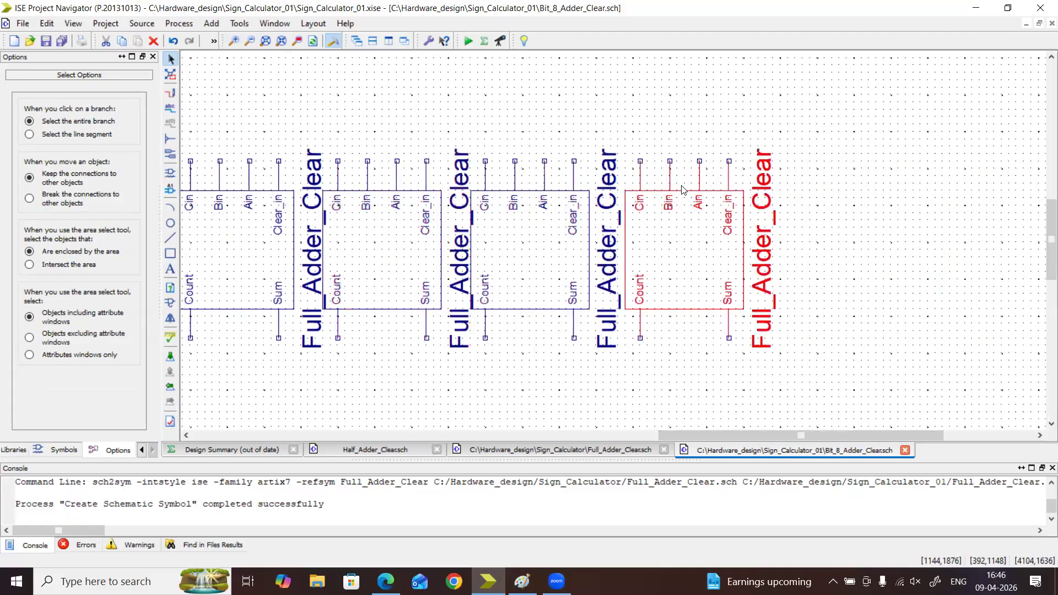
left_click(226, 244)
left_click_drag(831, 432, 646, 441)
left_click(696, 254)
left_click(544, 255)
left_click(378, 254)
left_click_drag(658, 439, 832, 301)
left_click(726, 242)
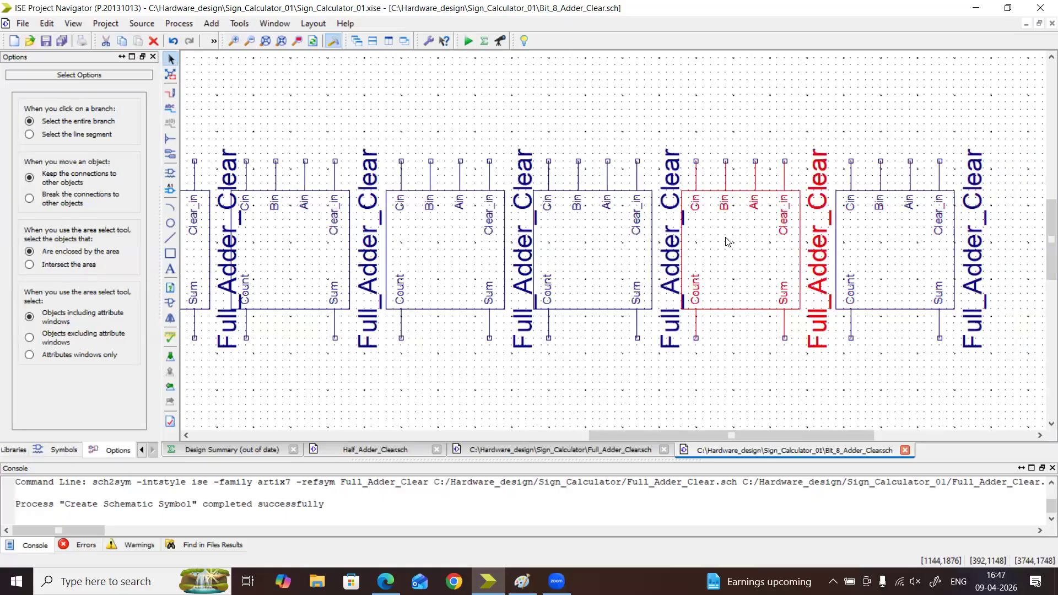
left_click(561, 244)
left_click_drag(760, 438, 630, 441)
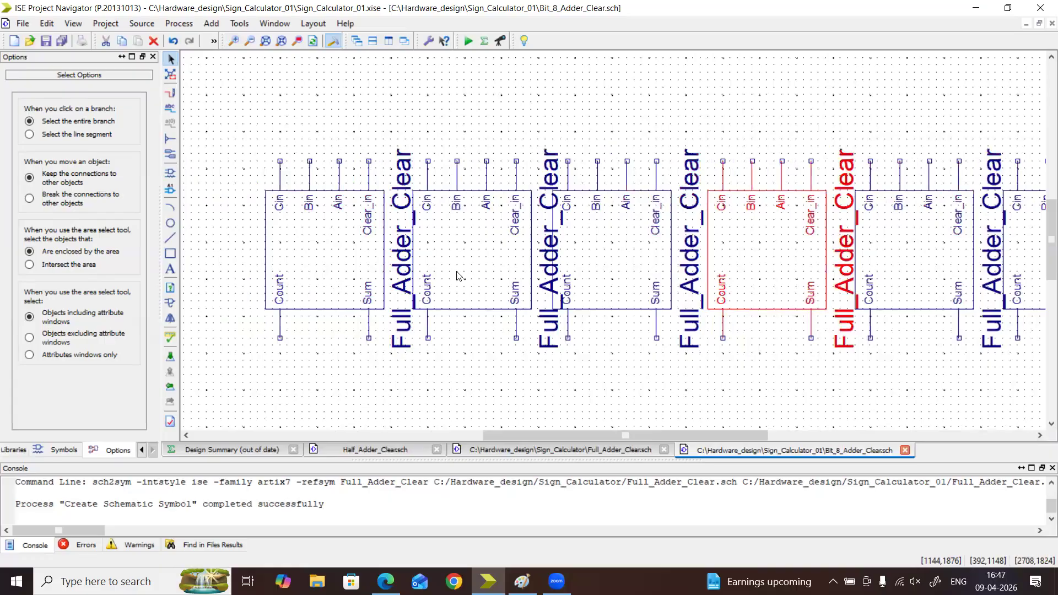
Add one more Full_Adder_Clear symbol from the project's symbol category at the left end of the row, rotated 90 degrees
left_click_drag(559, 437, 468, 438)
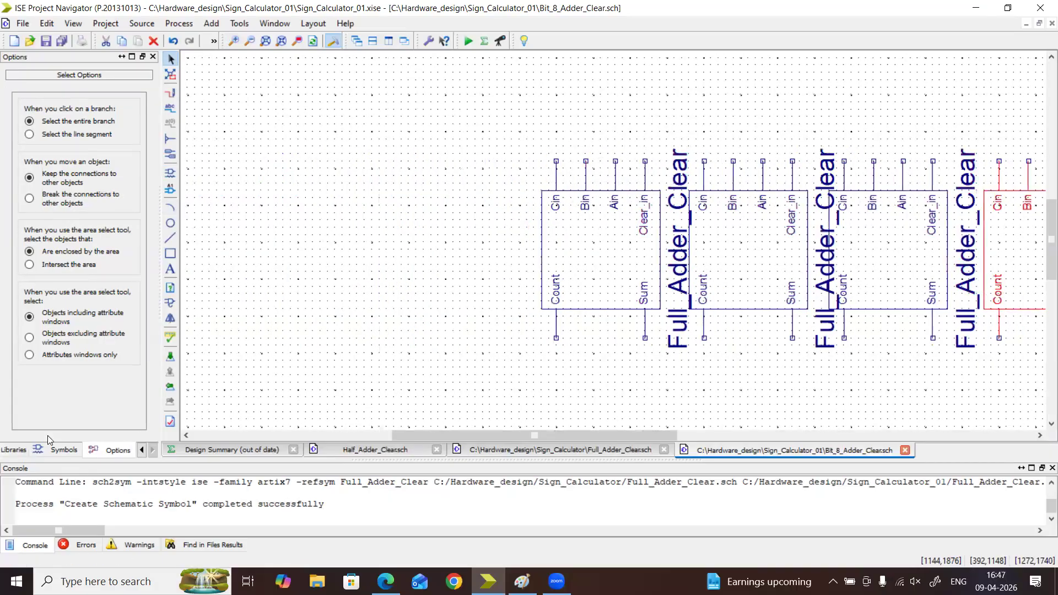
left_click(57, 451)
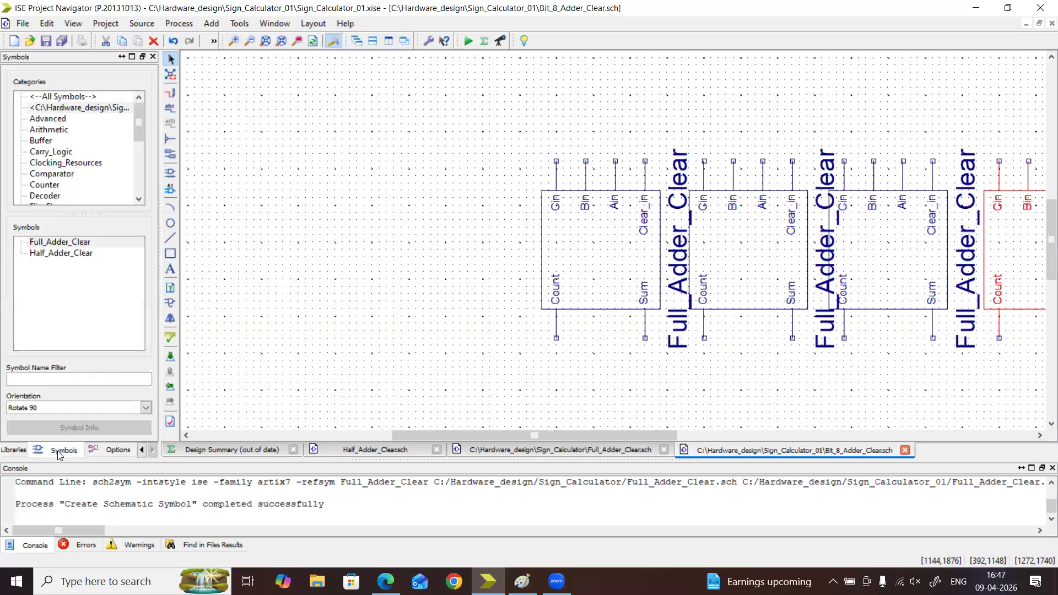
left_click(66, 110)
left_click(60, 243)
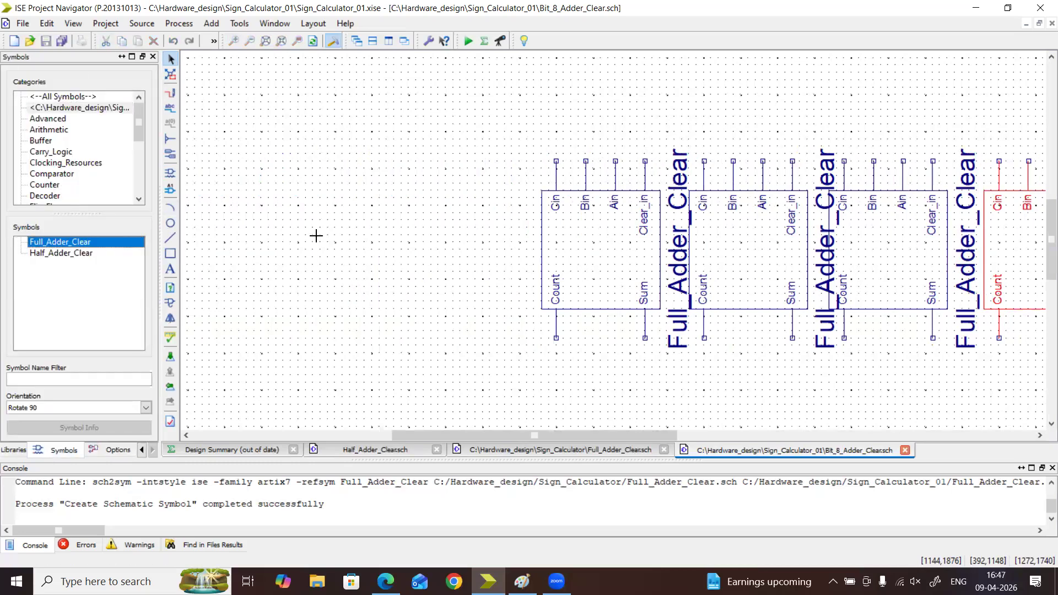
left_click(395, 163)
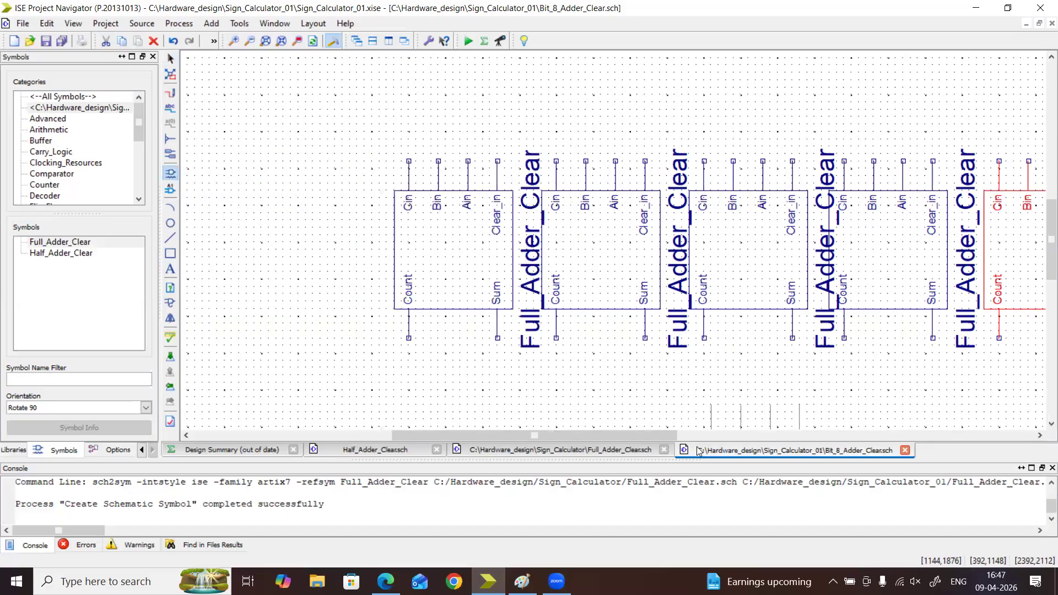
left_click_drag(600, 435, 882, 450)
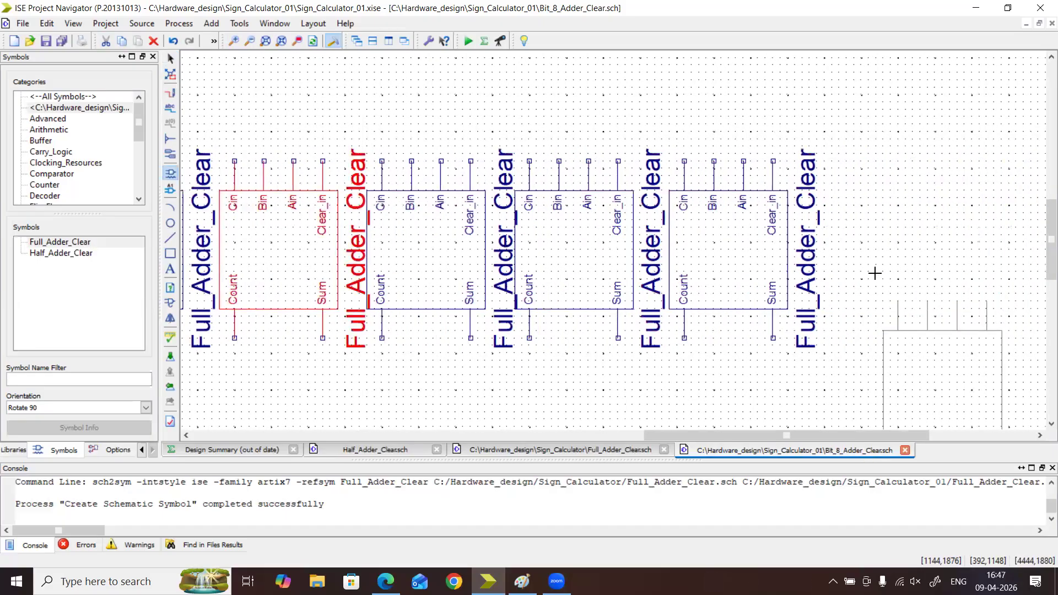
key("Escape")
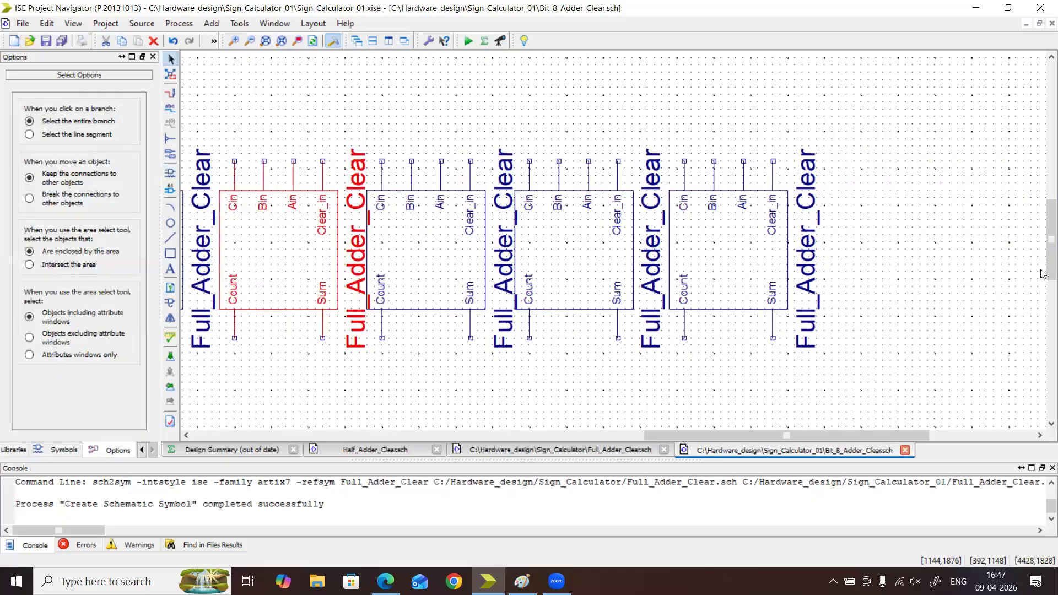
Filter all symbols by and2 and select the and2 gate for placement with the Rotate 90 orientation
left_click_drag(1048, 229, 1047, 220)
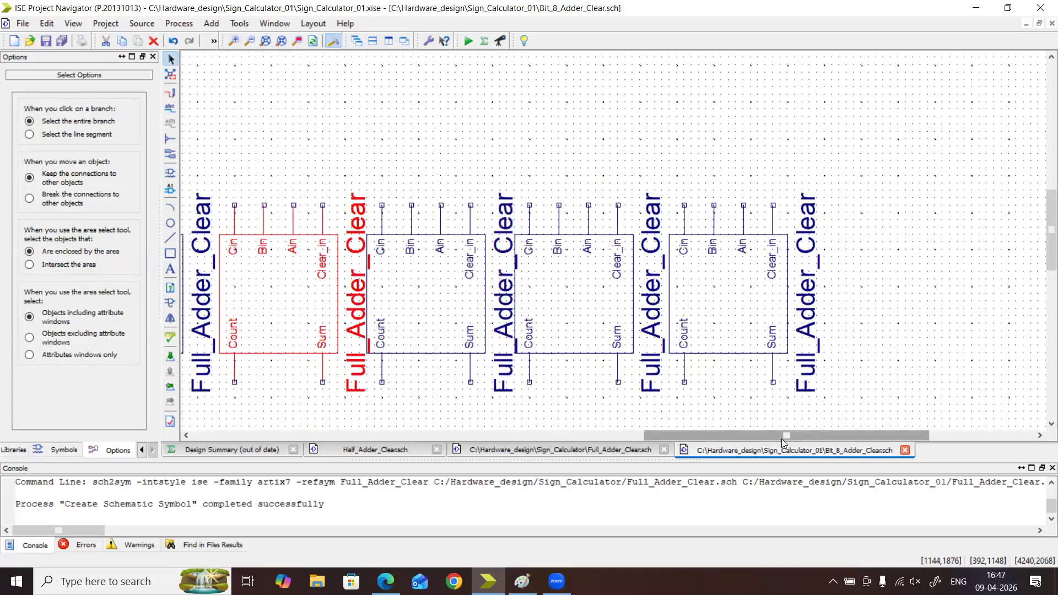
left_click_drag(782, 440, 763, 441)
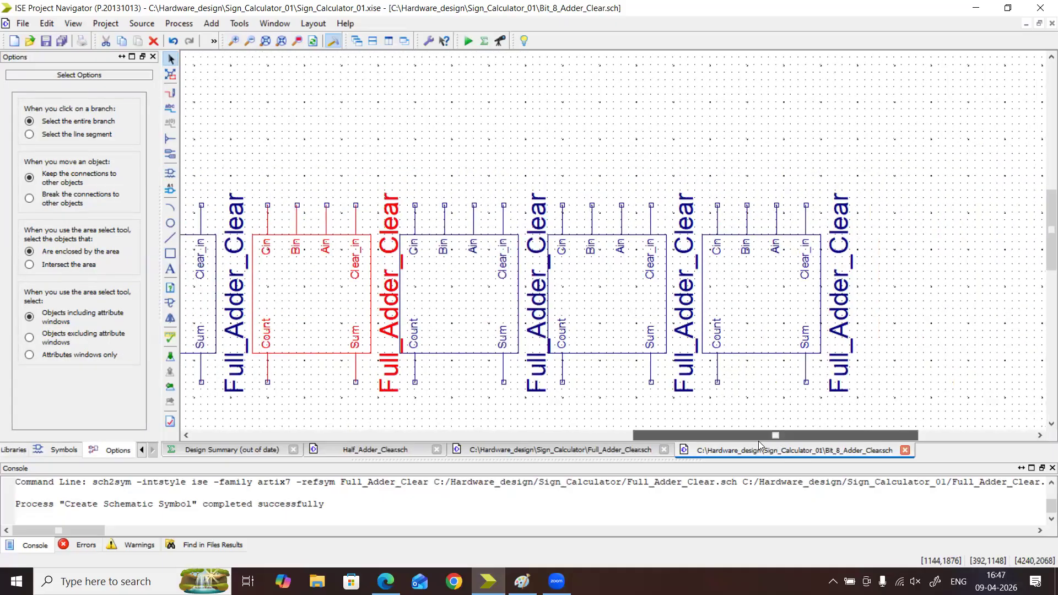
left_click(61, 451)
left_click(61, 98)
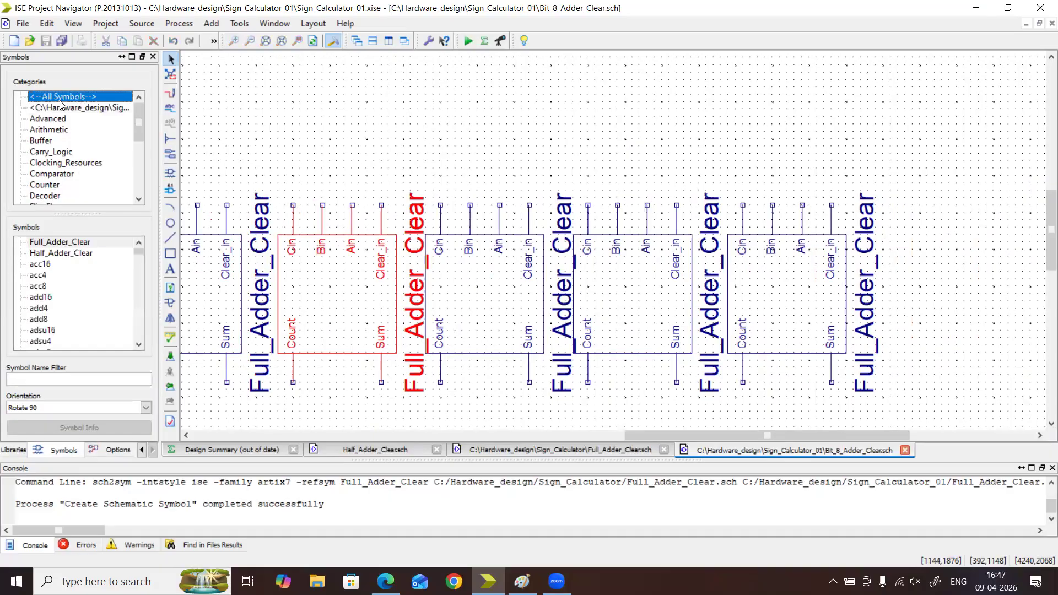
left_click(90, 379)
type("and2")
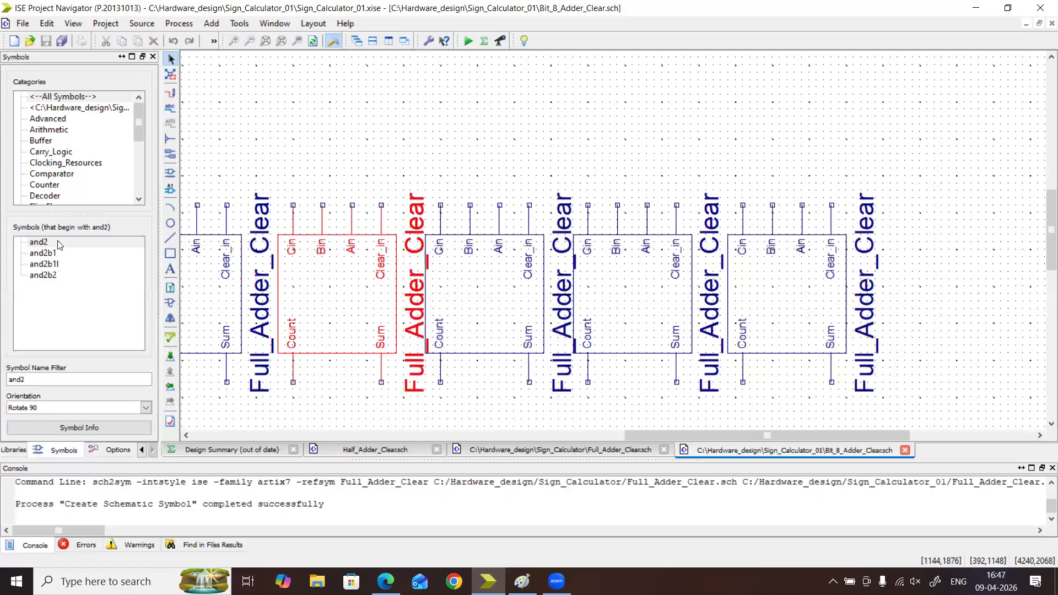
left_click(39, 242)
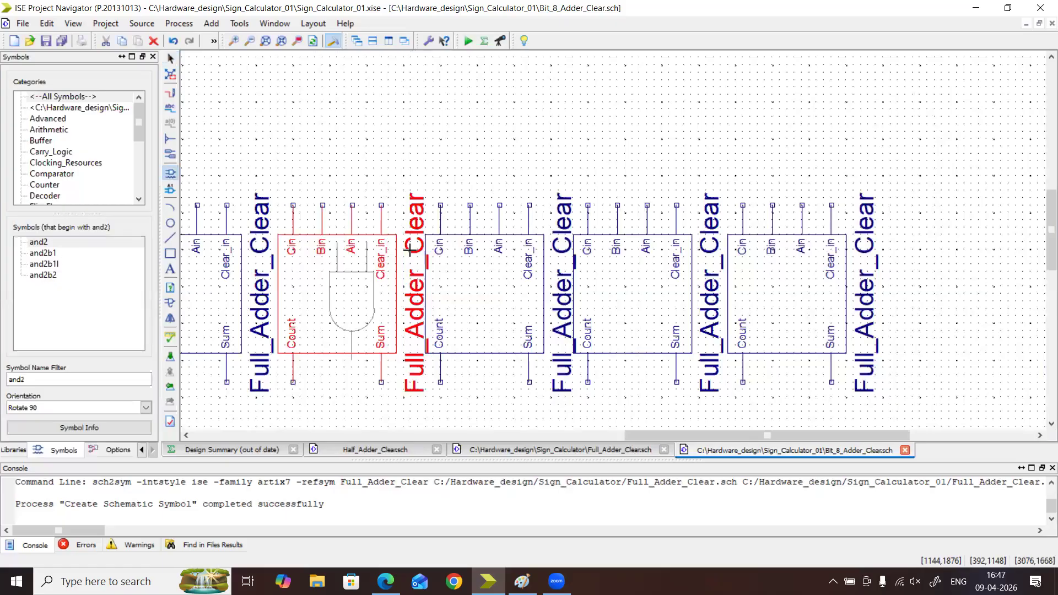
left_click(787, 87)
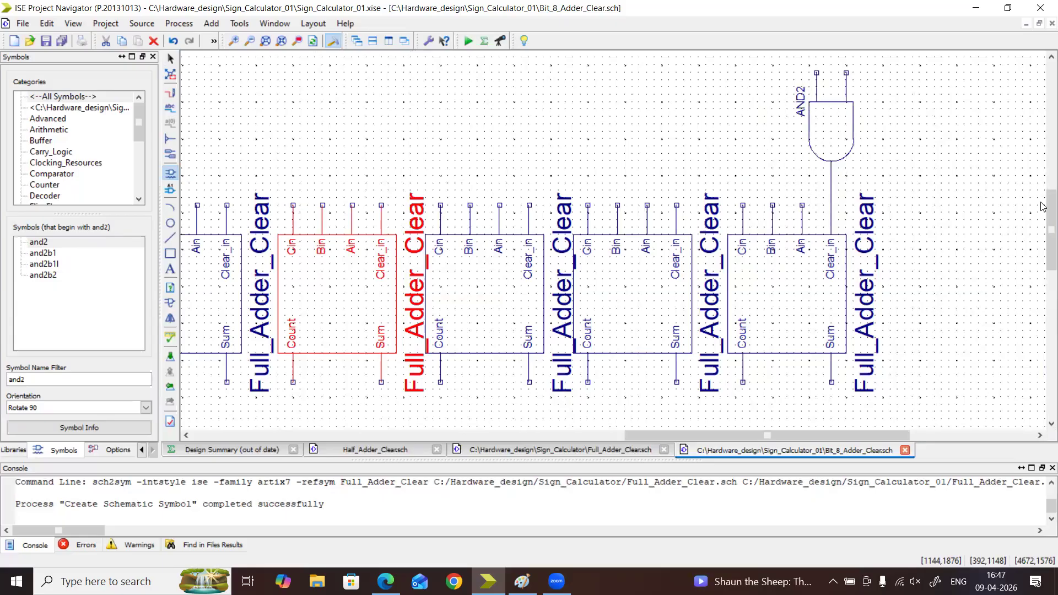
scroll(1041, 199, "up", 2)
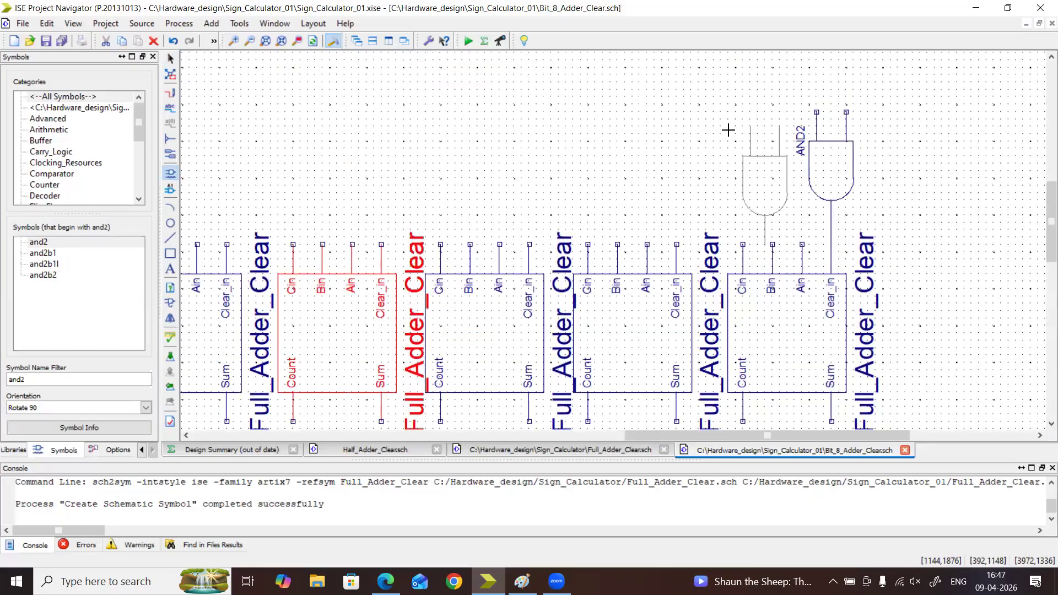
key("ctrl+z")
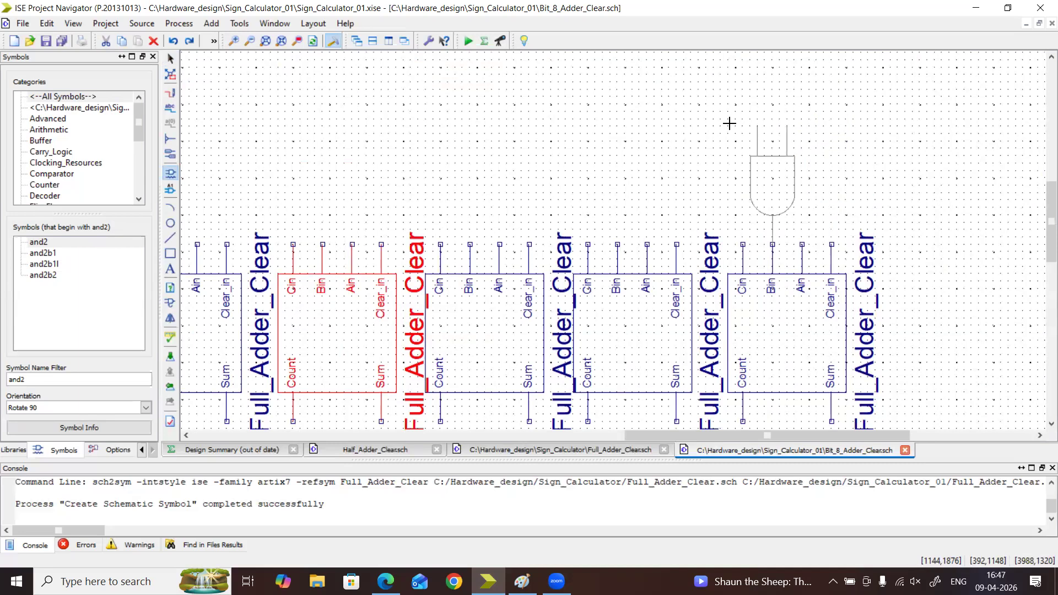
Place two and2 gates above each of the four rightmost adders, one on the Ain pin and one unconnected just above and left of it
left_click(757, 125)
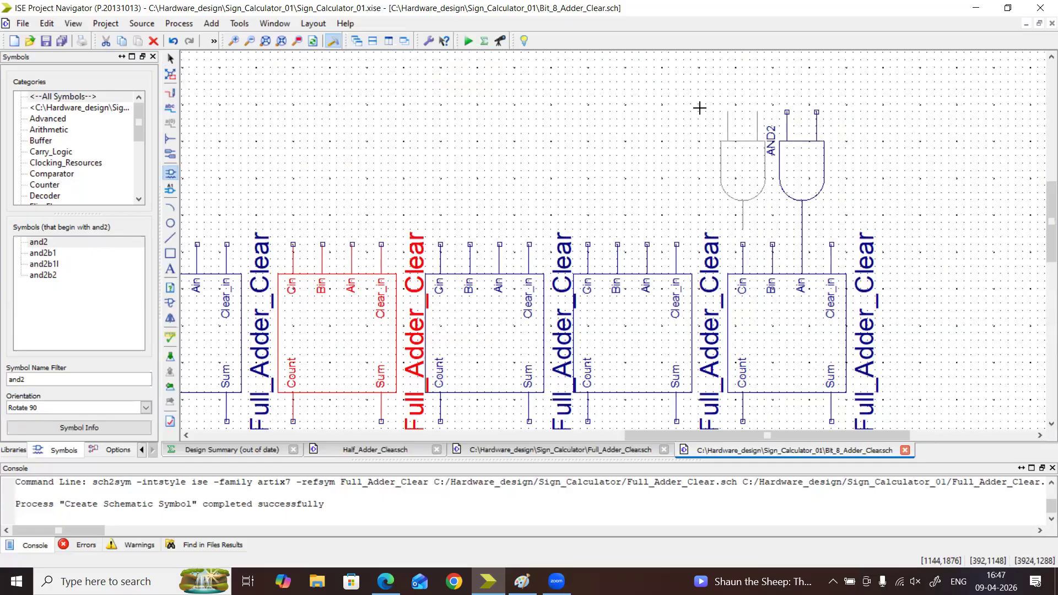
left_click(703, 76)
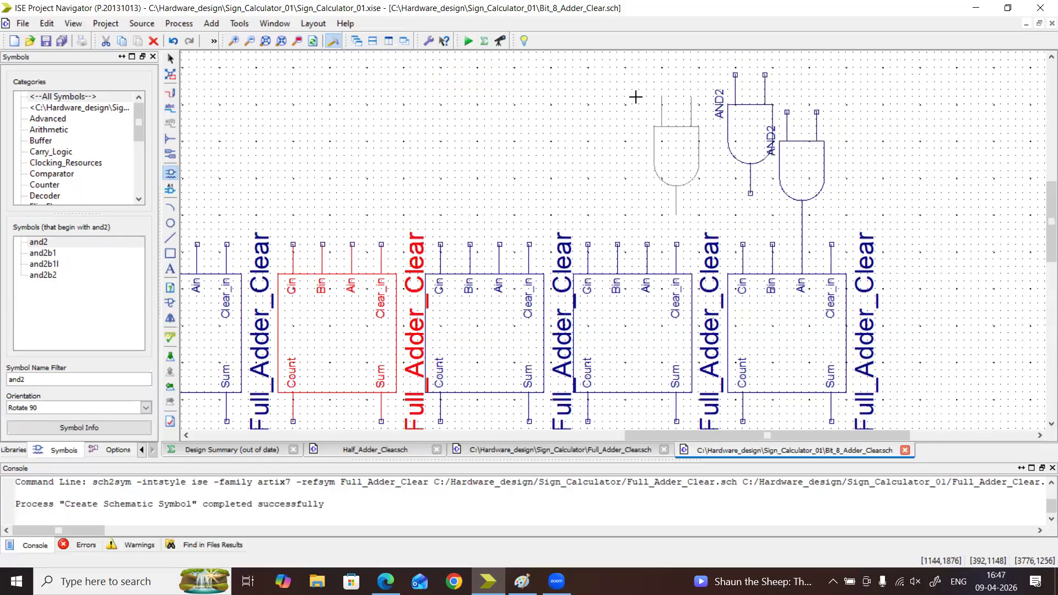
left_click(602, 110)
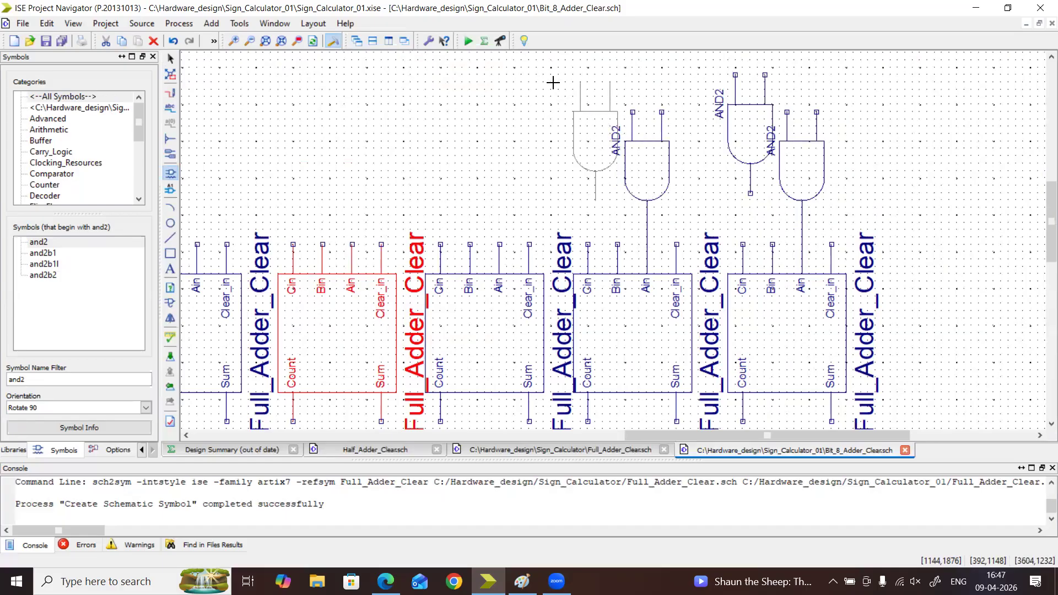
left_click(552, 82)
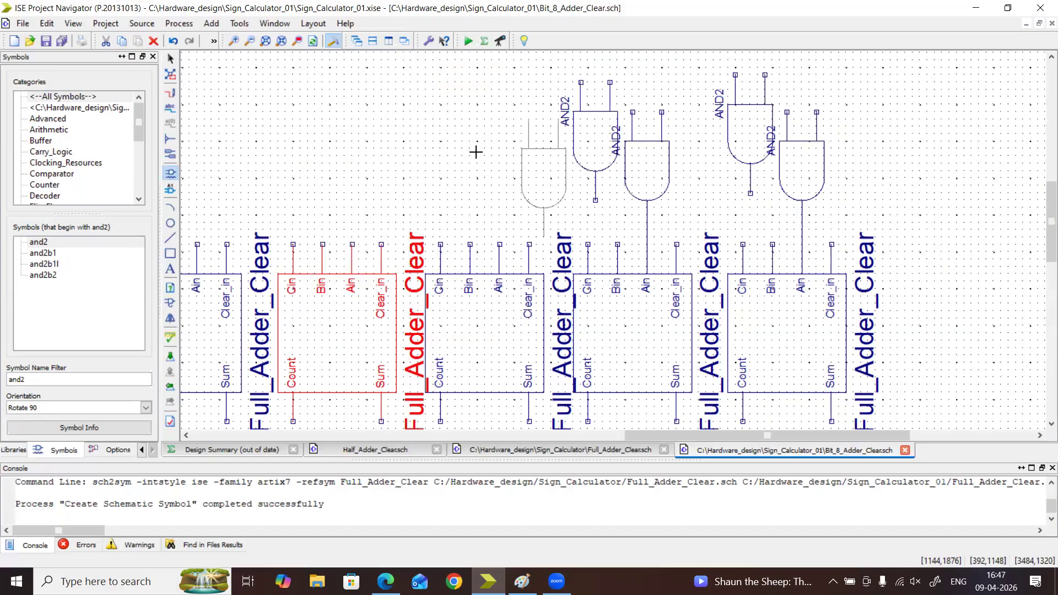
left_click(455, 122)
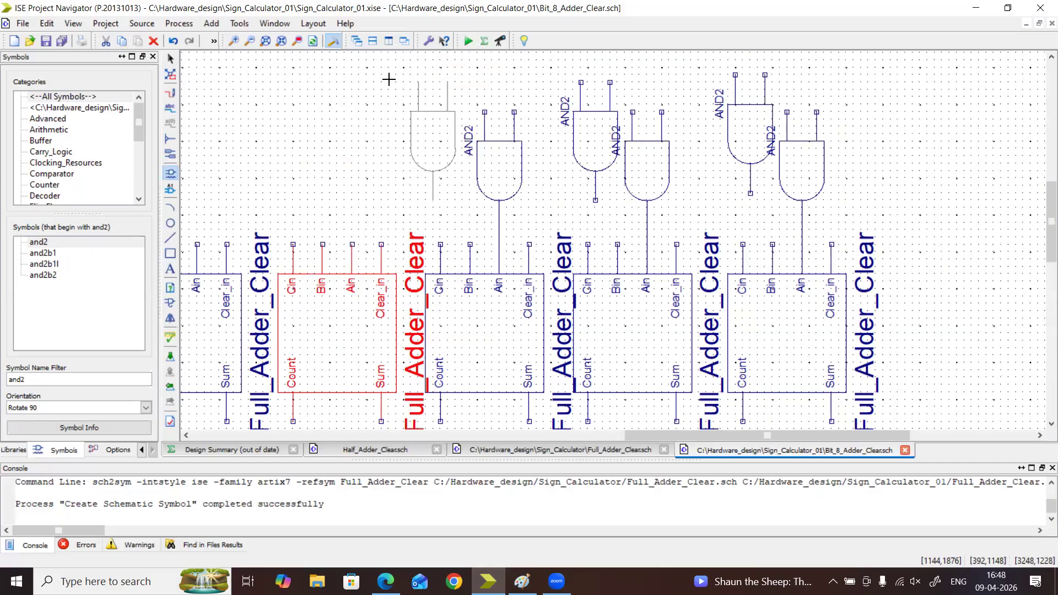
left_click(392, 79)
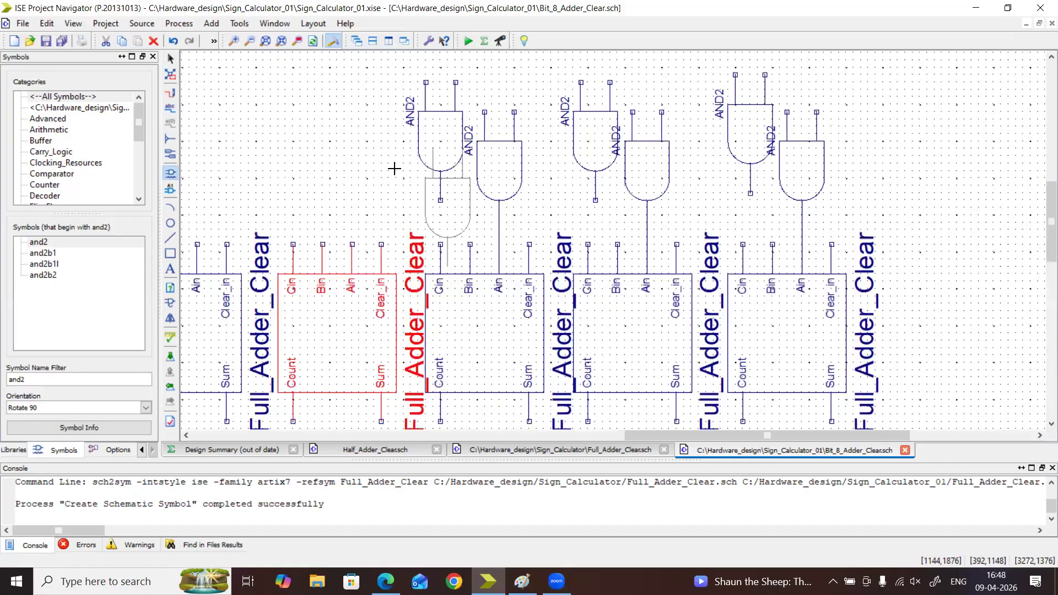
left_click(309, 113)
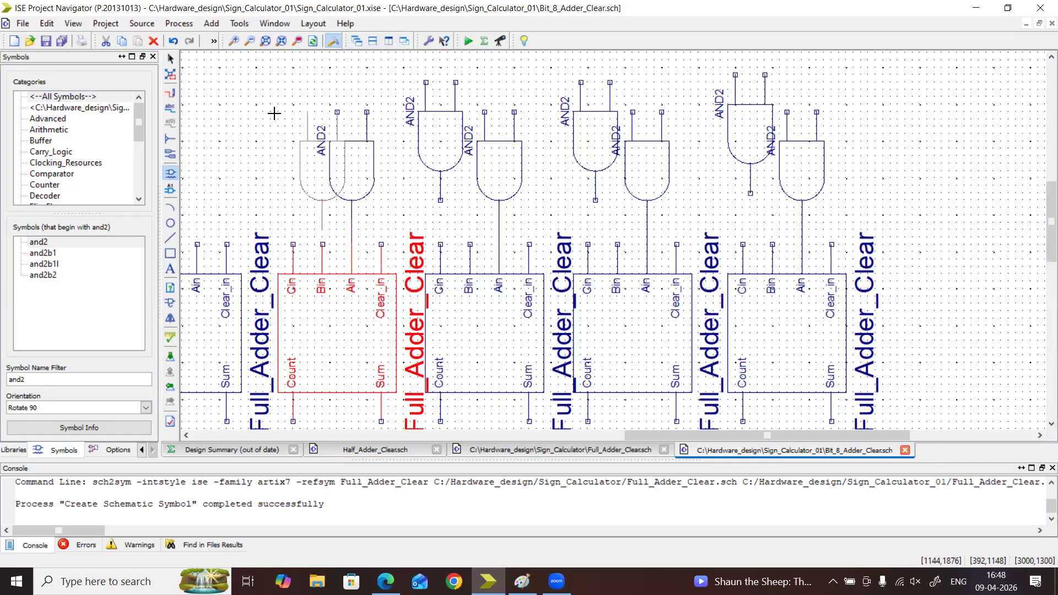
left_click(259, 78)
Place the same pair of and2 gates above the fifth and sixth adders from the right, with one gate of each pair on Ain
left_click_drag(630, 436, 533, 434)
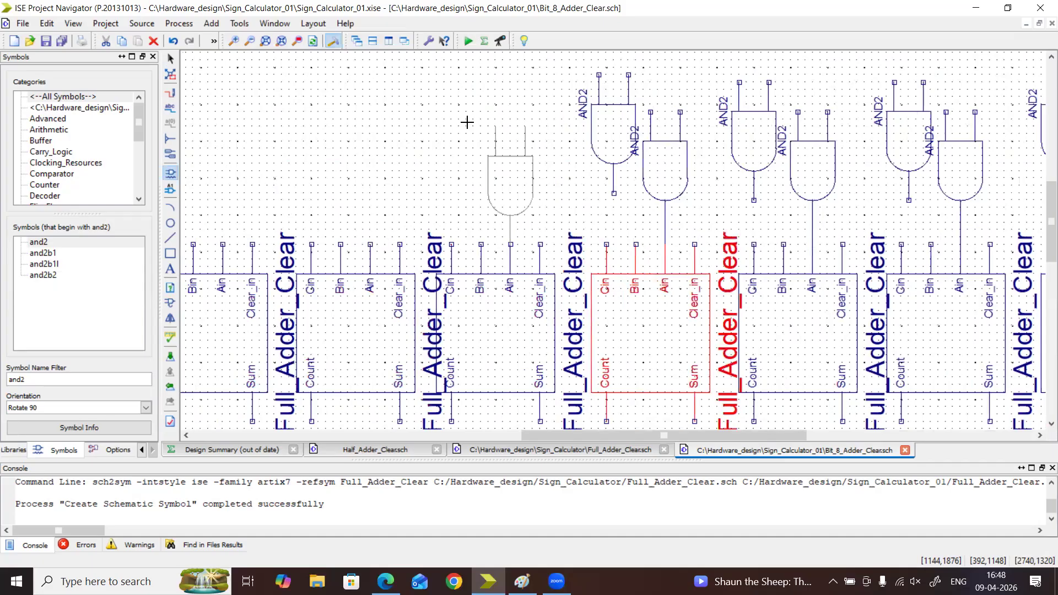
left_click(457, 122)
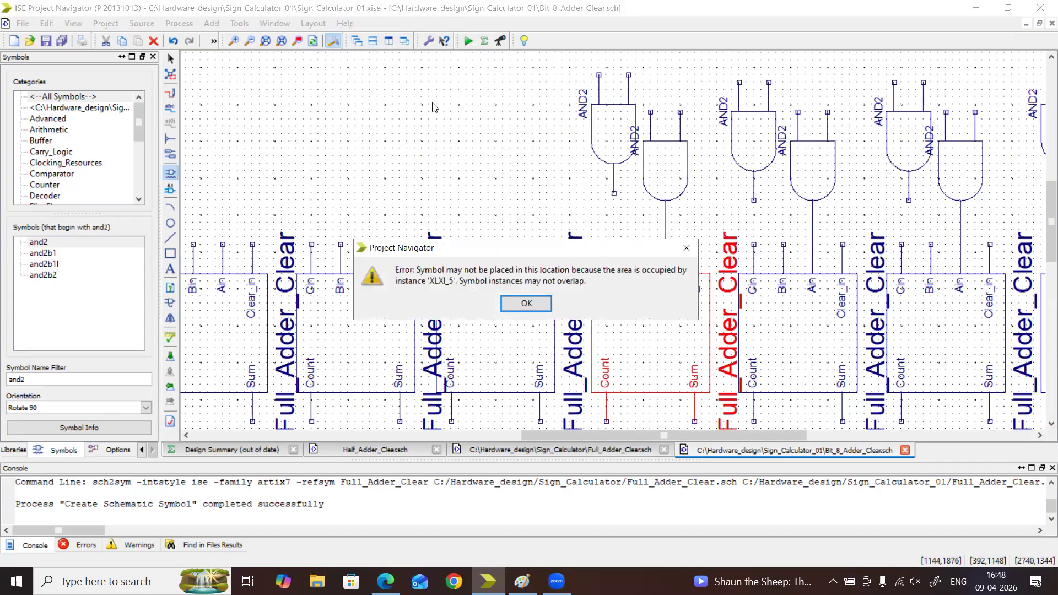
left_click(517, 300)
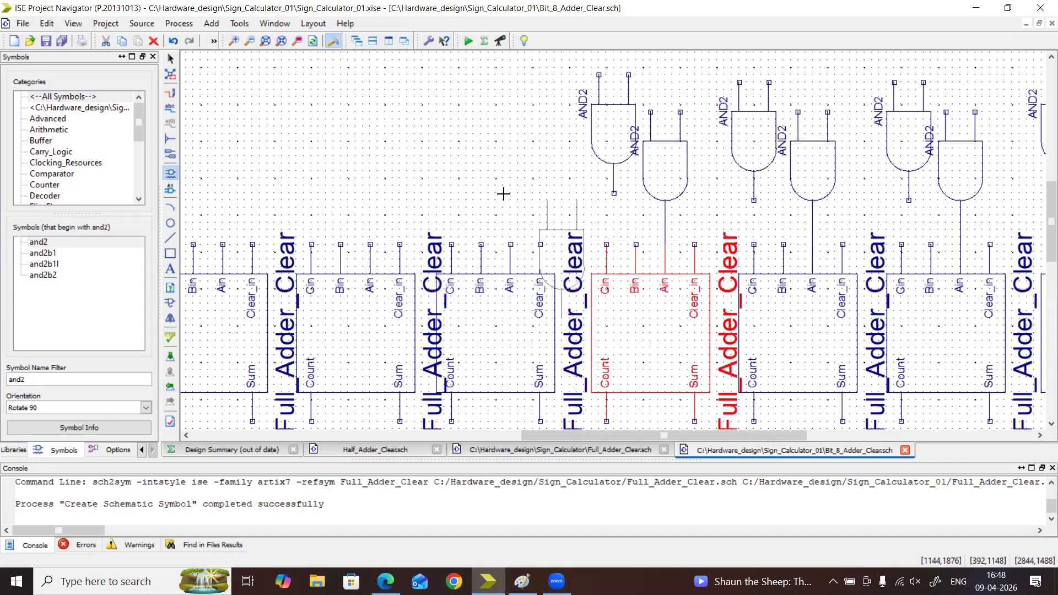
left_click(463, 111)
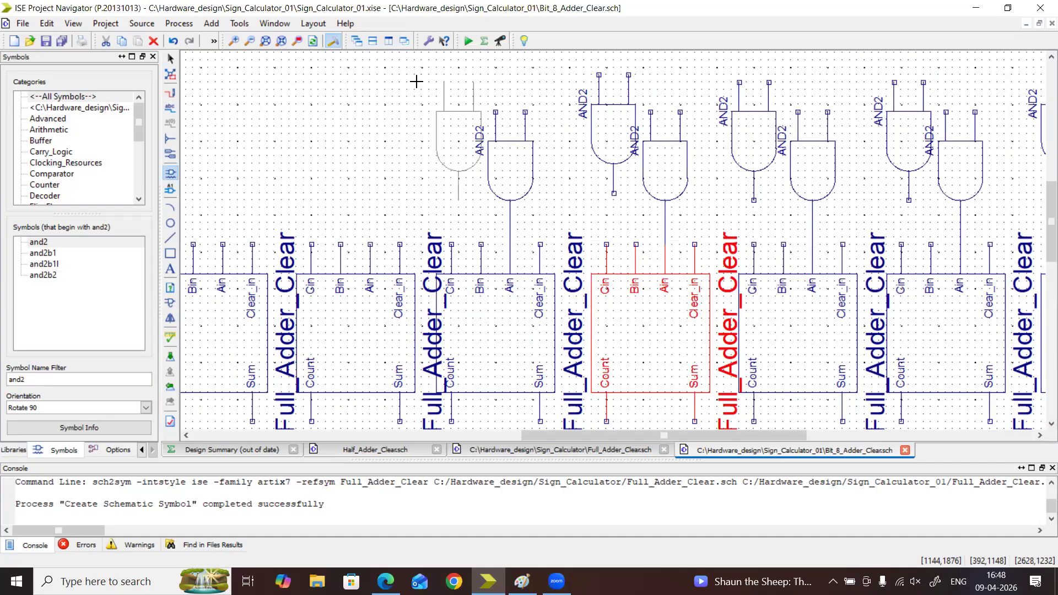
left_click(416, 81)
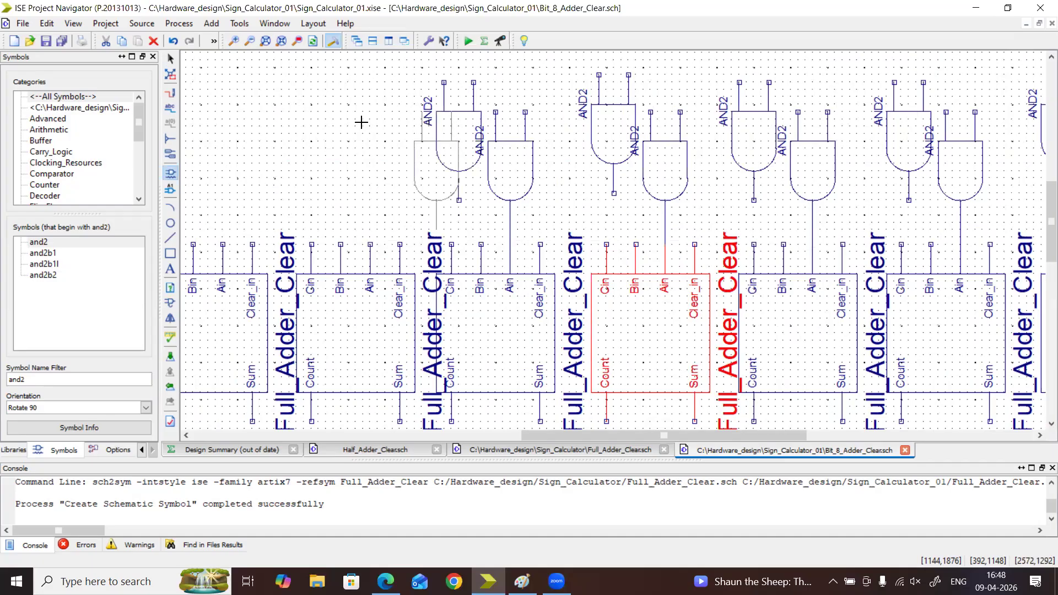
left_click(316, 106)
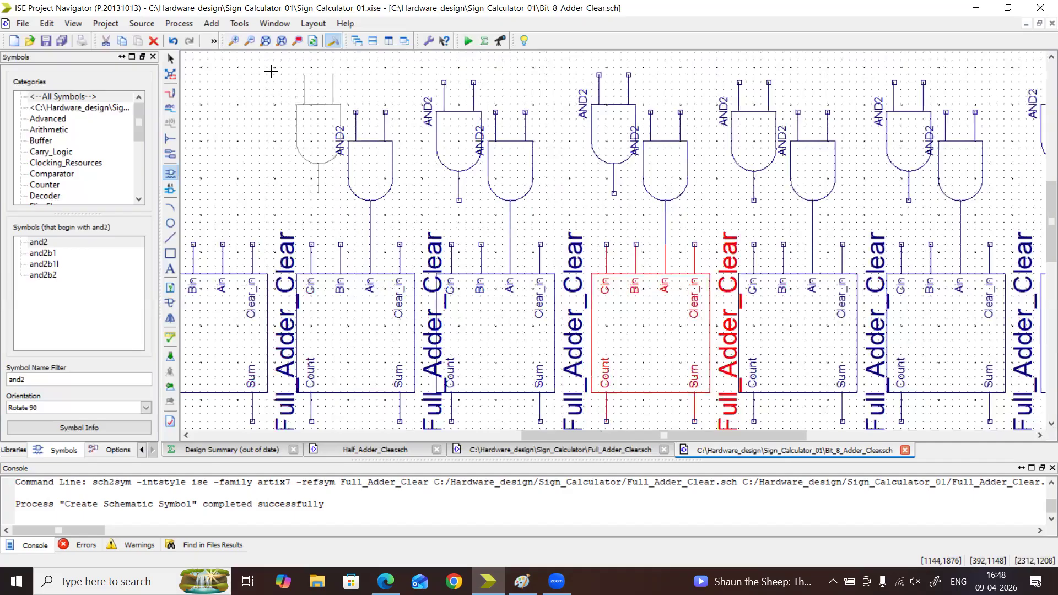
left_click(271, 71)
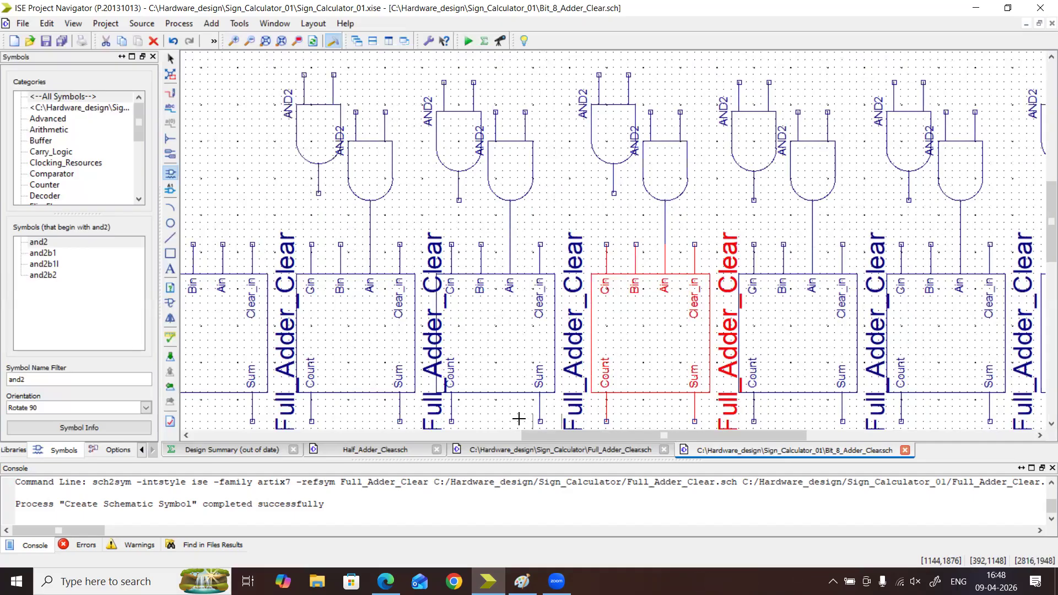
Complete the and2 gate pairs above the two leftmost adders, with one gate of each pair connected to Ain
left_click_drag(557, 436, 457, 437)
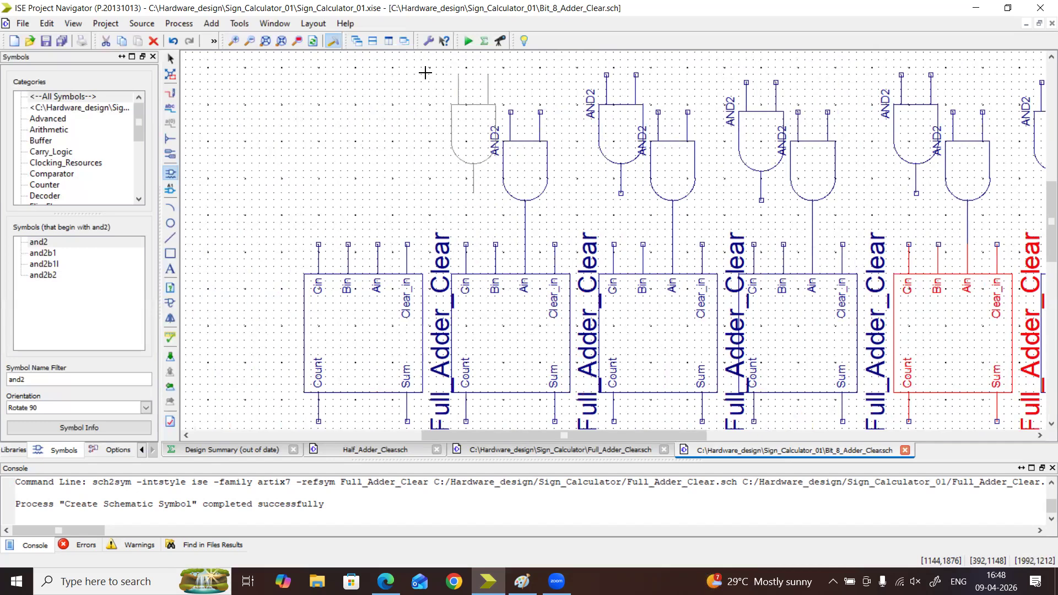
left_click(425, 73)
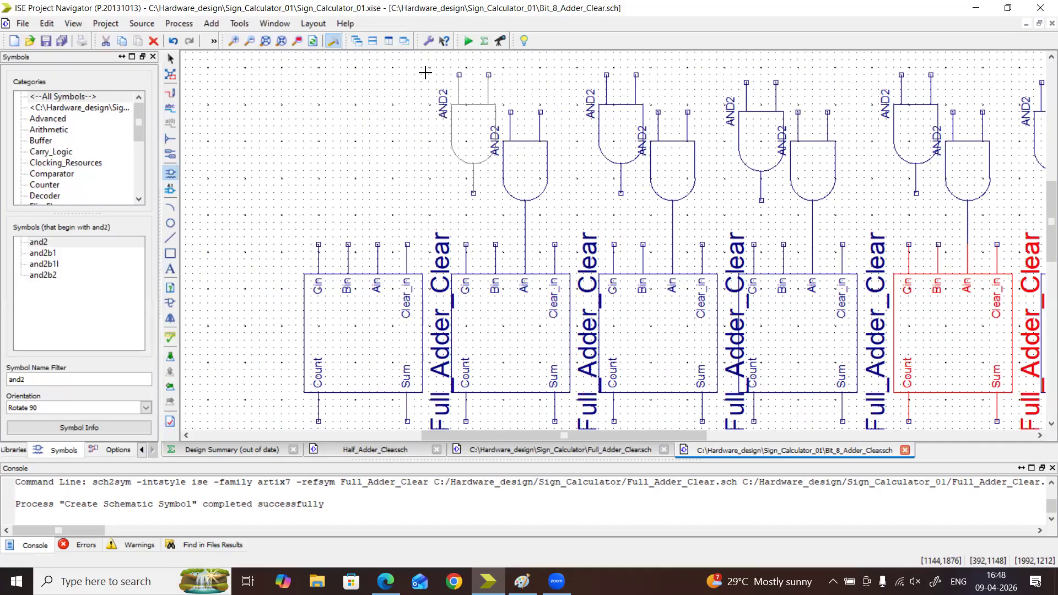
left_click(332, 110)
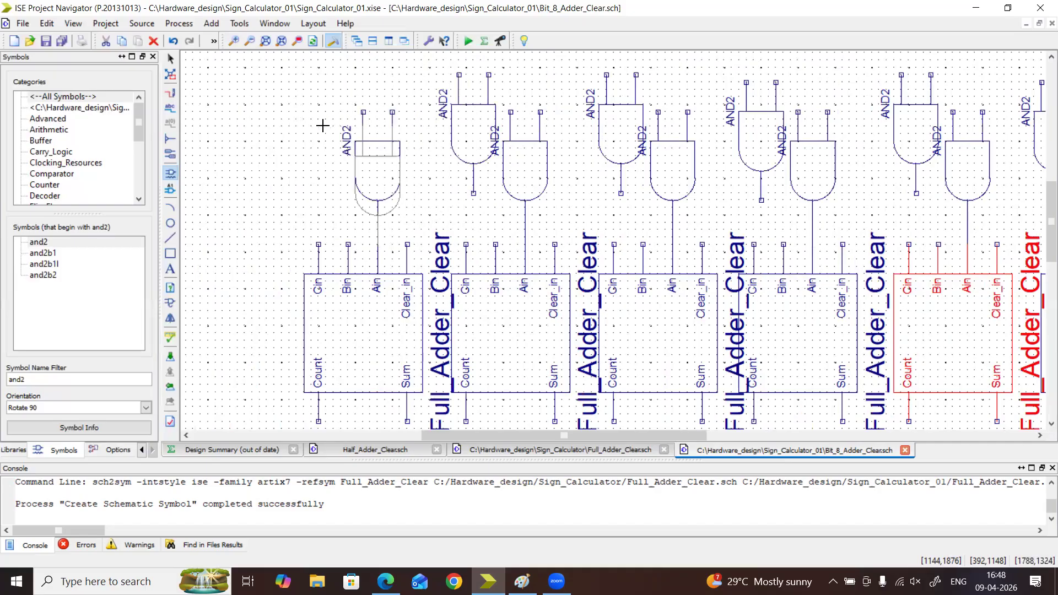
left_click(284, 74)
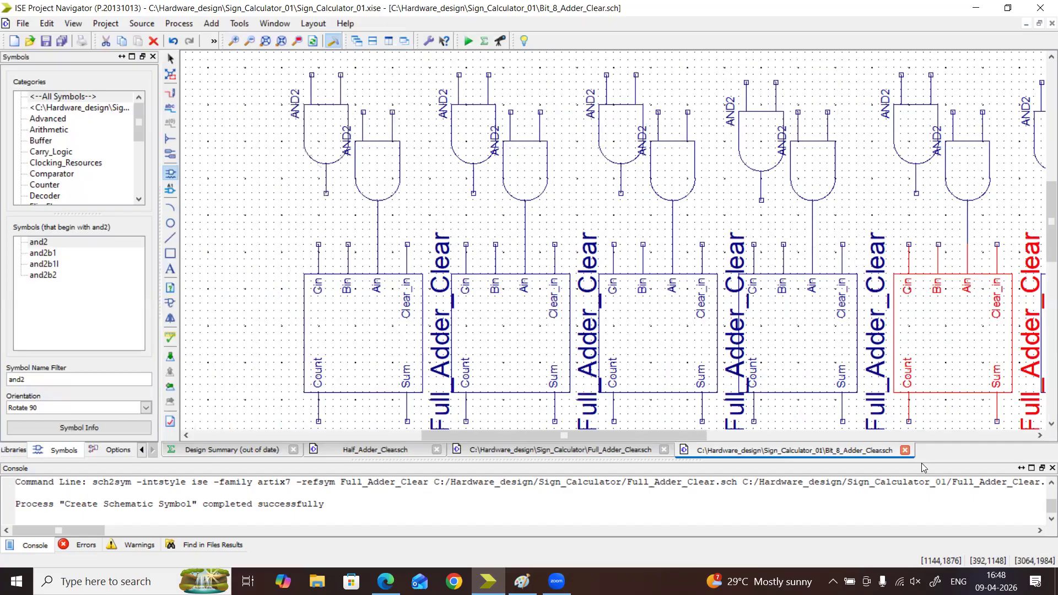
Place and2 gates below the three rightmost adders, each with its right input on the adder's Sum output
left_click_drag(1042, 221, 1042, 266)
left_click_drag(677, 436, 900, 436)
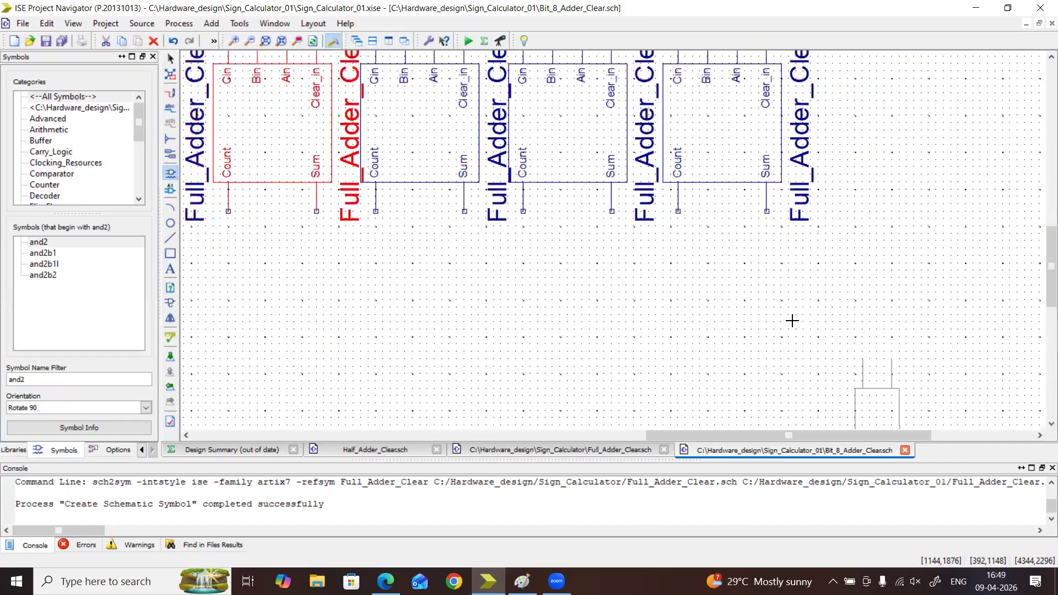
left_click(705, 215)
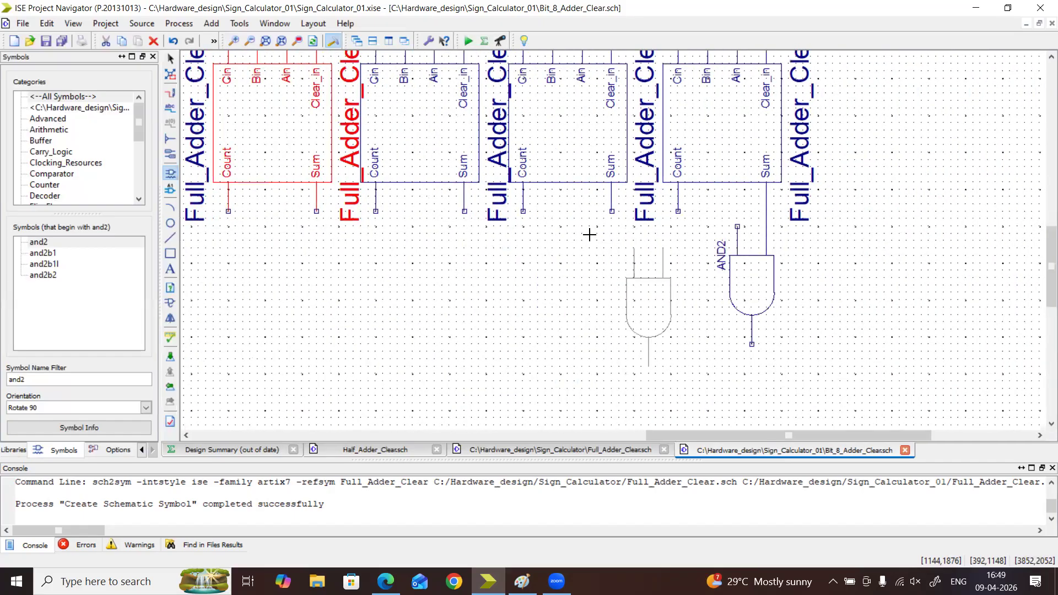
left_click(550, 215)
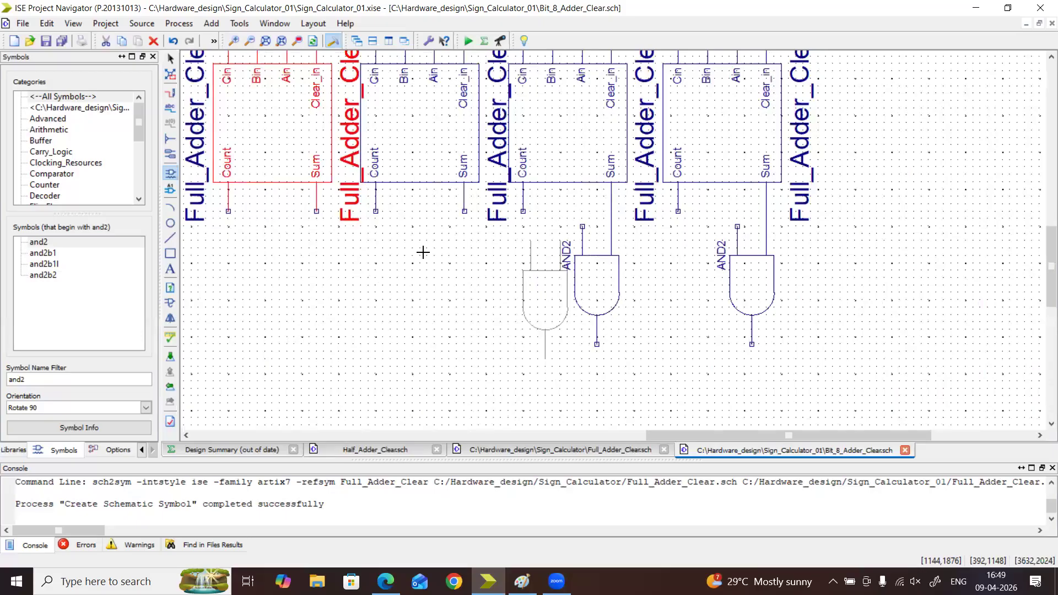
left_click(403, 210)
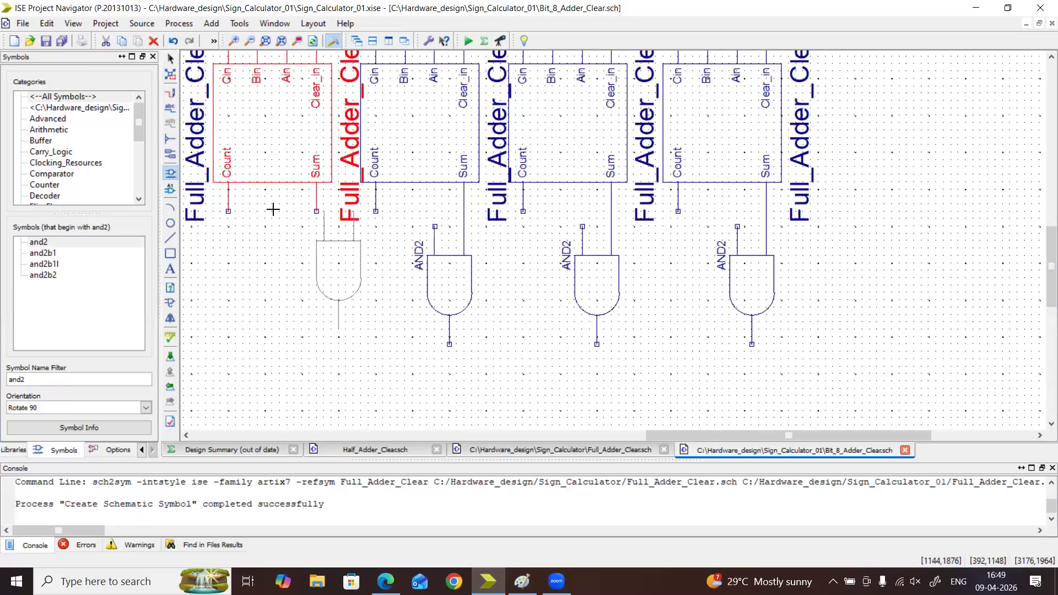
left_click(359, 314)
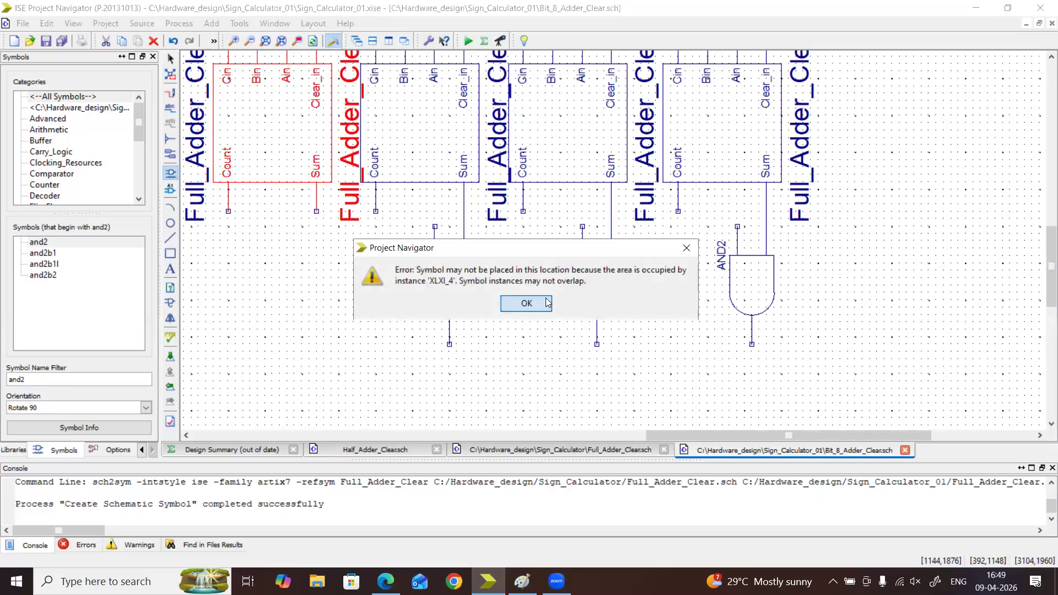
left_click(529, 303)
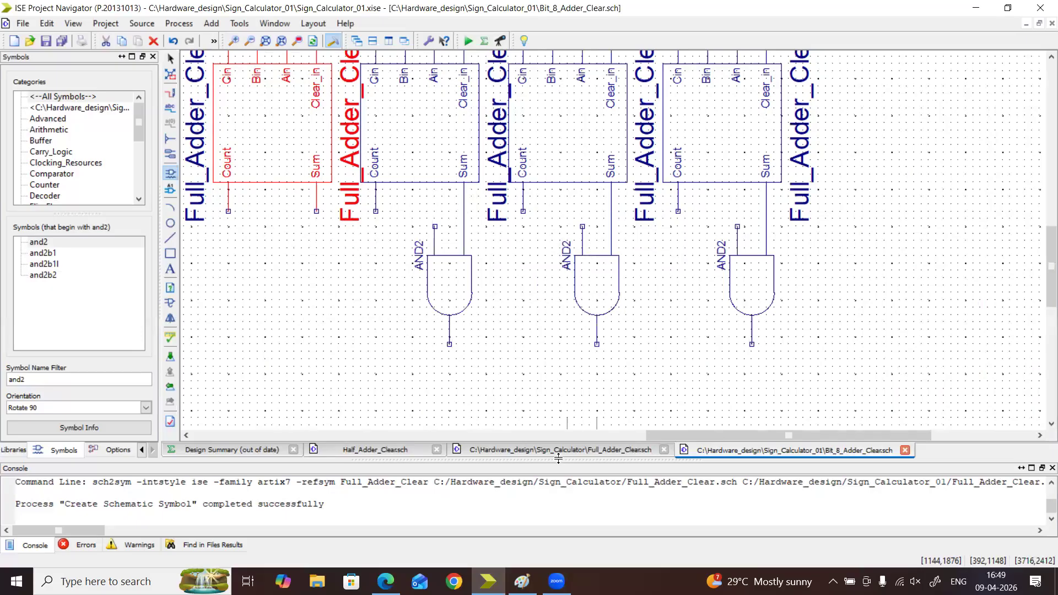
Attach and2 gates to the Sum outputs of the fourth and fifth adders from the right
left_click_drag(763, 440, 689, 436)
left_click(461, 218)
left_click(307, 201)
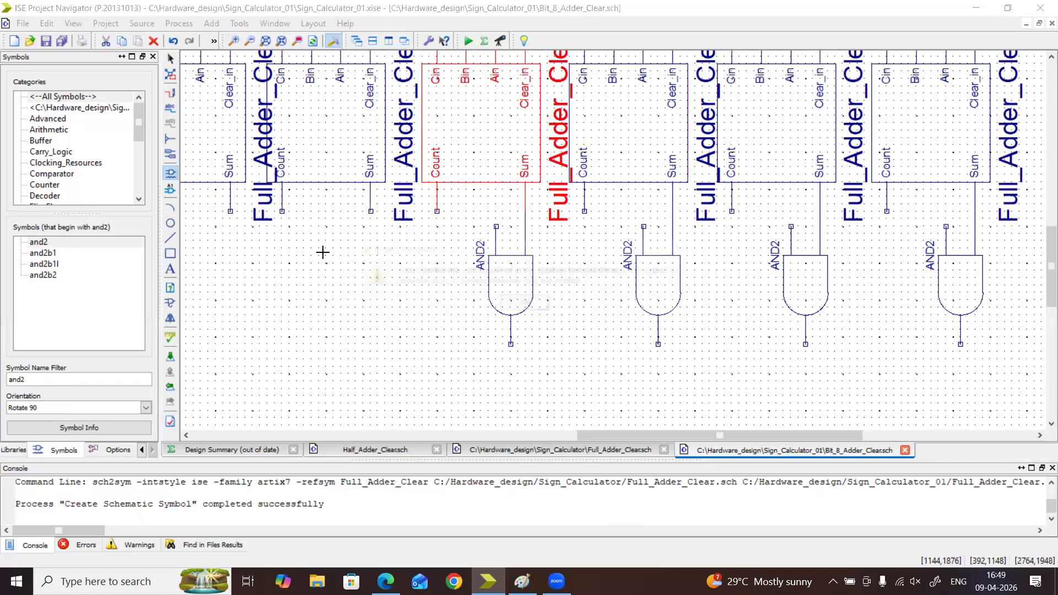
left_click(517, 304)
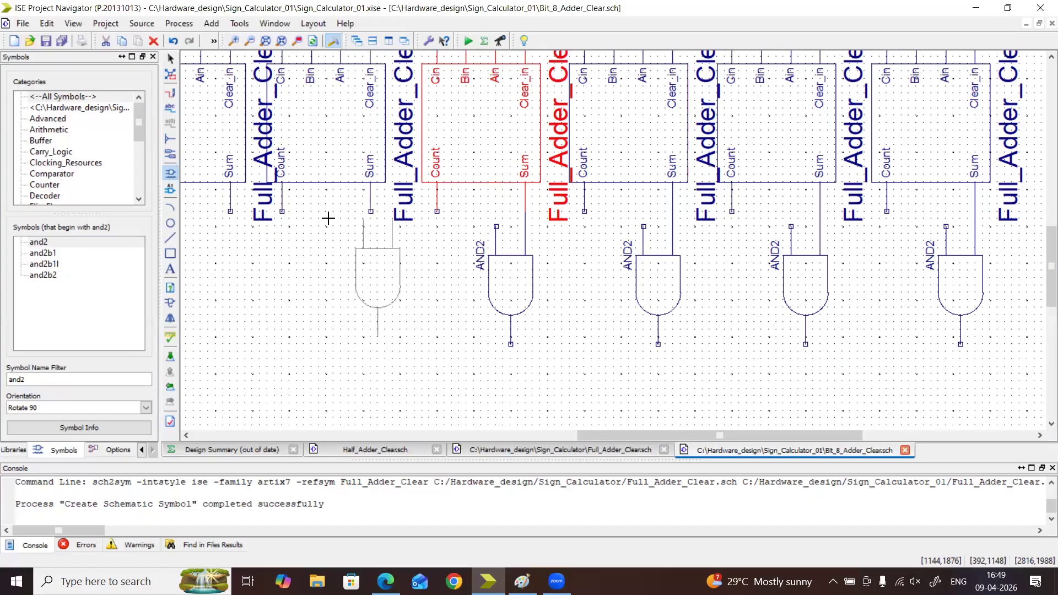
left_click_drag(659, 435, 546, 434)
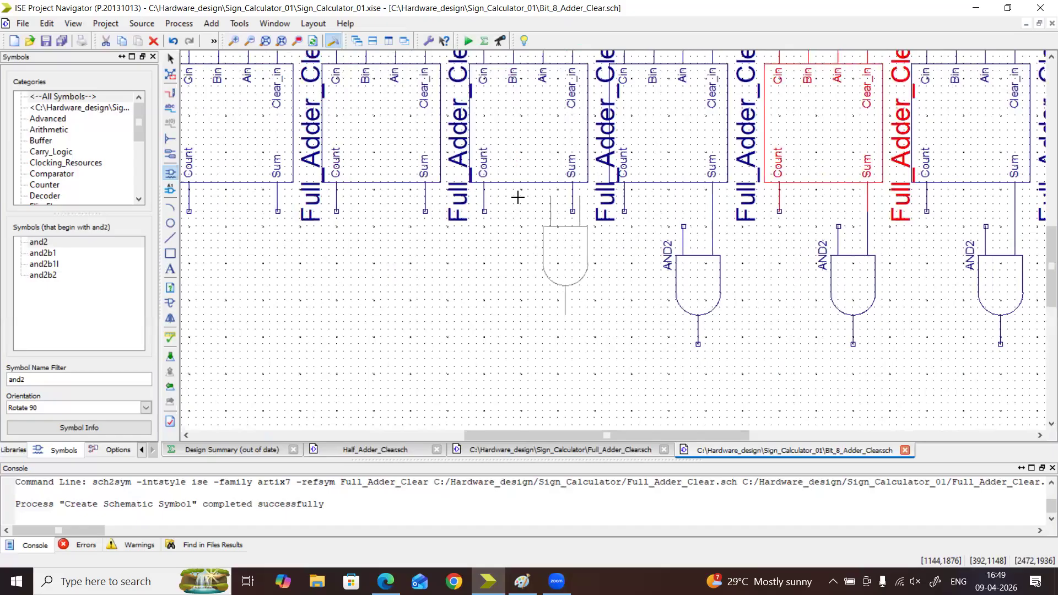
left_click(441, 263)
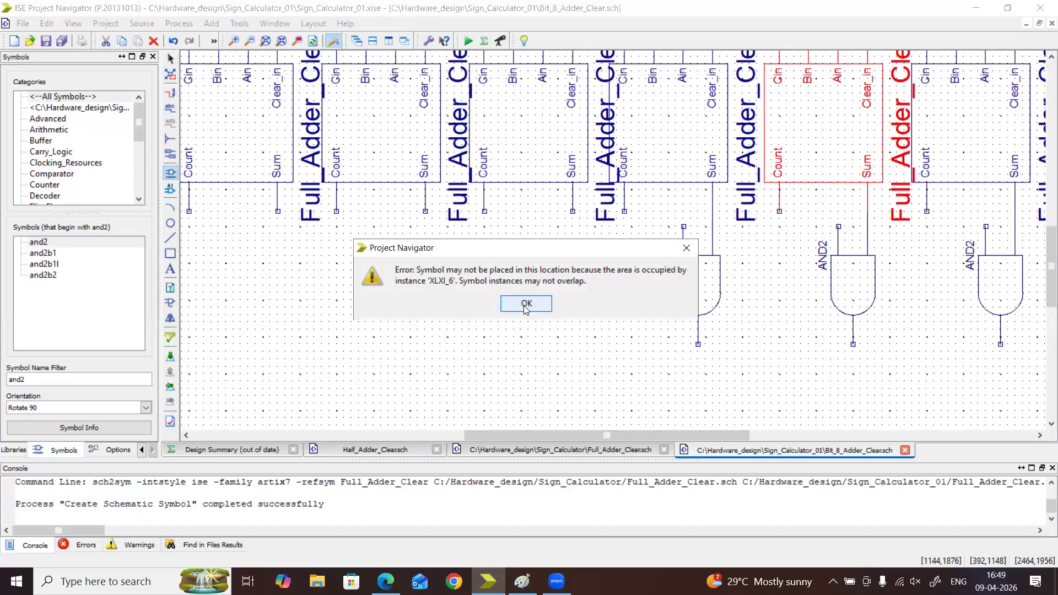
left_click(518, 306)
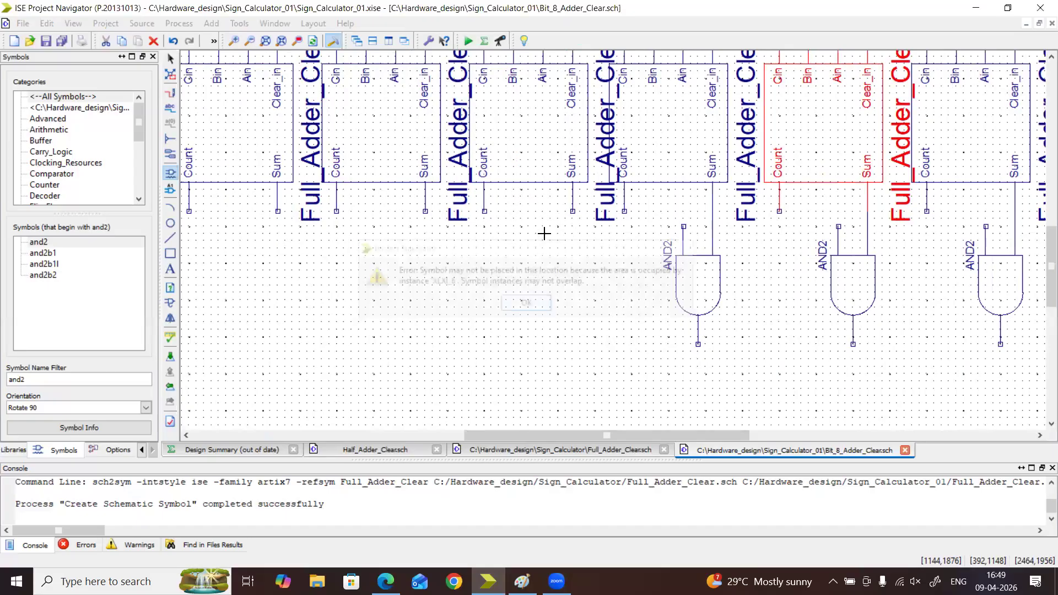
Attach and2 gates to the Sum outputs of the three leftmost adders
left_click_drag(549, 437, 501, 438)
left_click(512, 211)
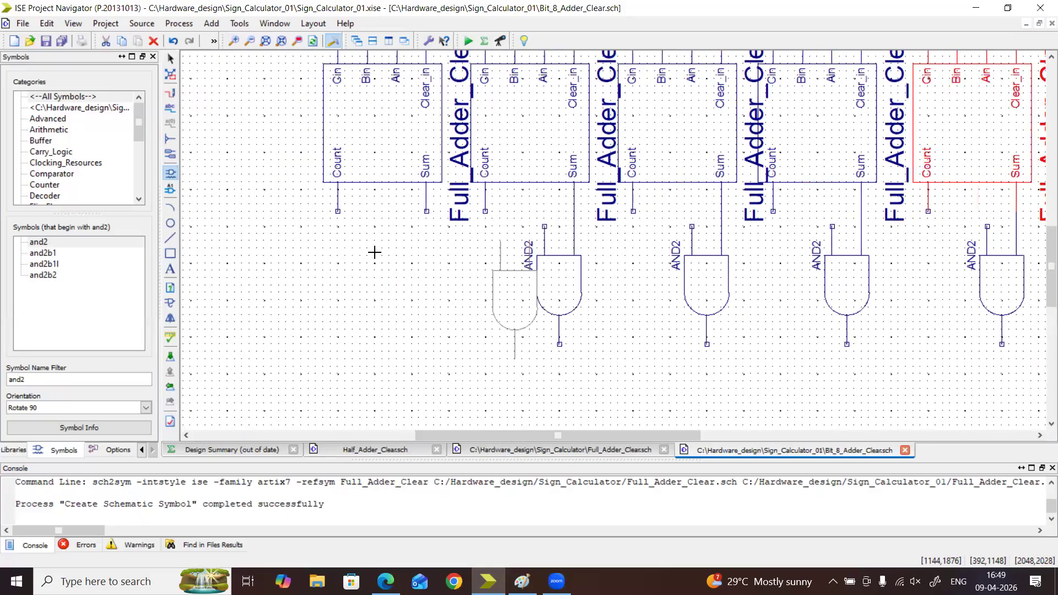
left_click(365, 211)
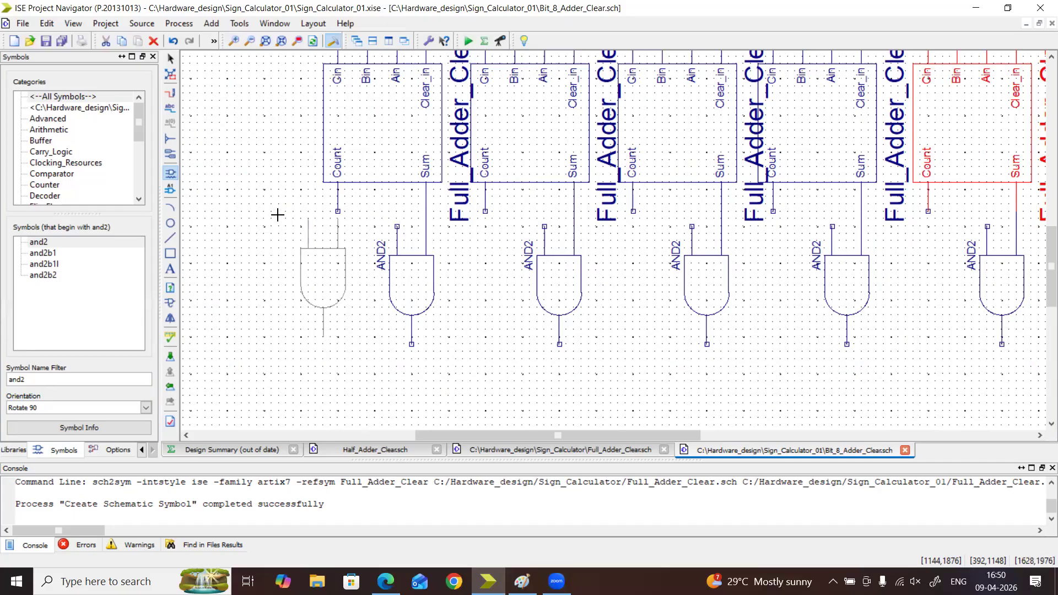
Add an and2 gate to the Count output of the leftmost adder and finish placing gates
left_click(276, 230)
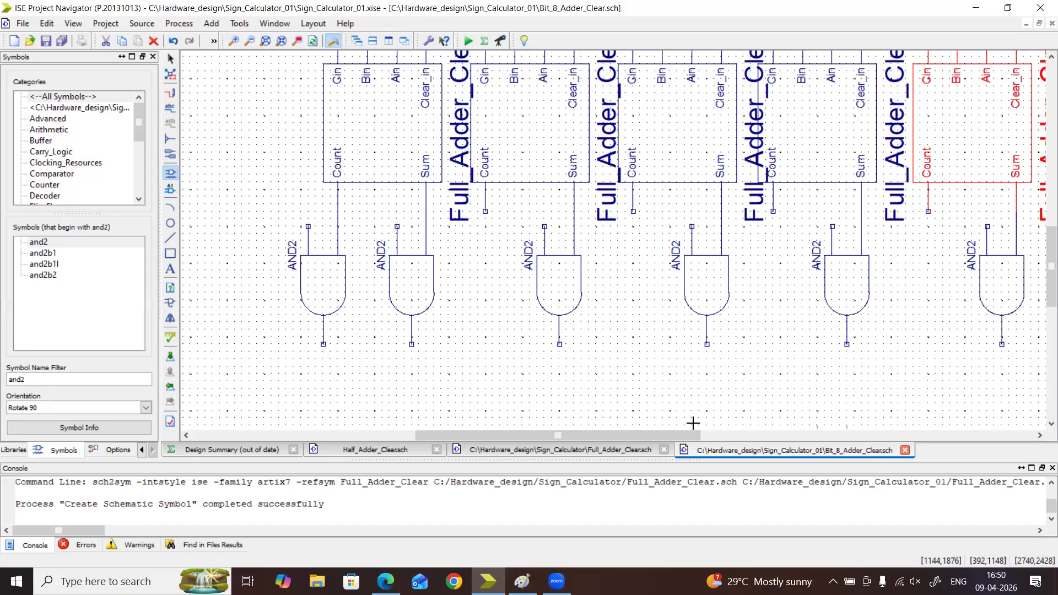
left_click_drag(667, 436, 887, 449)
key("Escape")
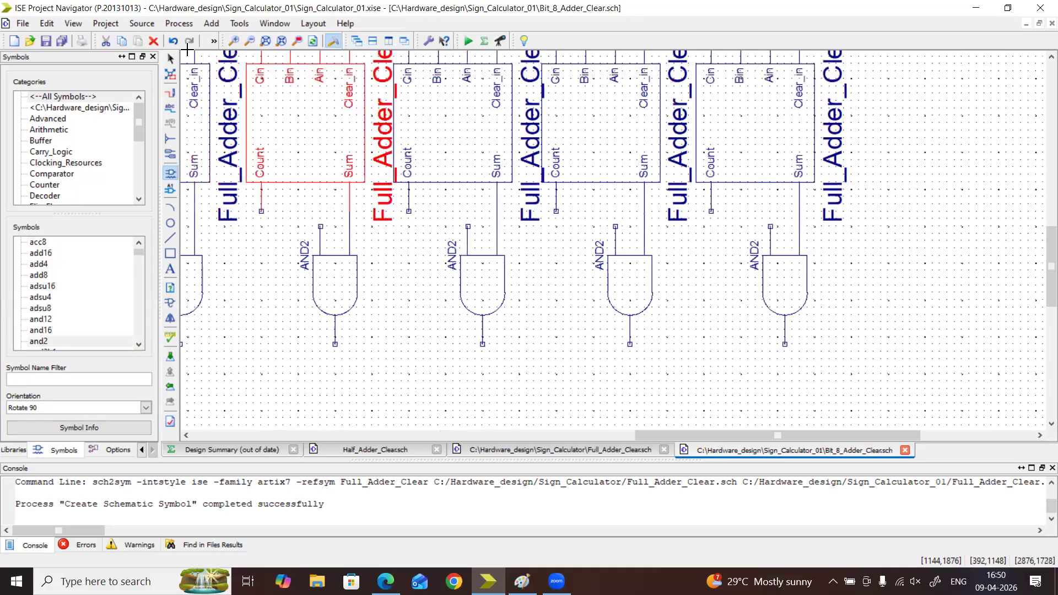
left_click(253, 45)
left_click(253, 45)
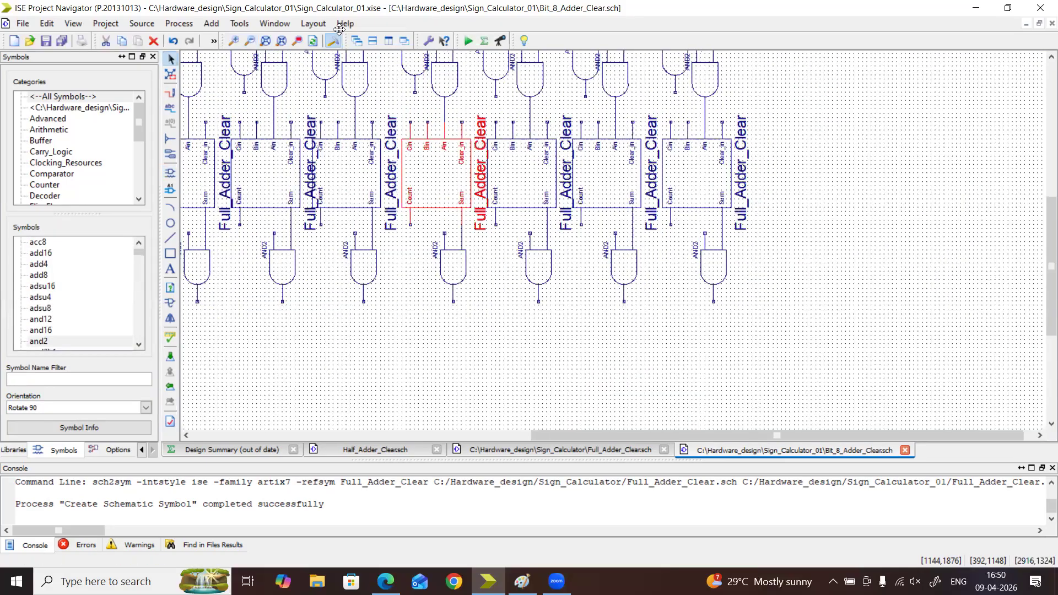
left_click(249, 42)
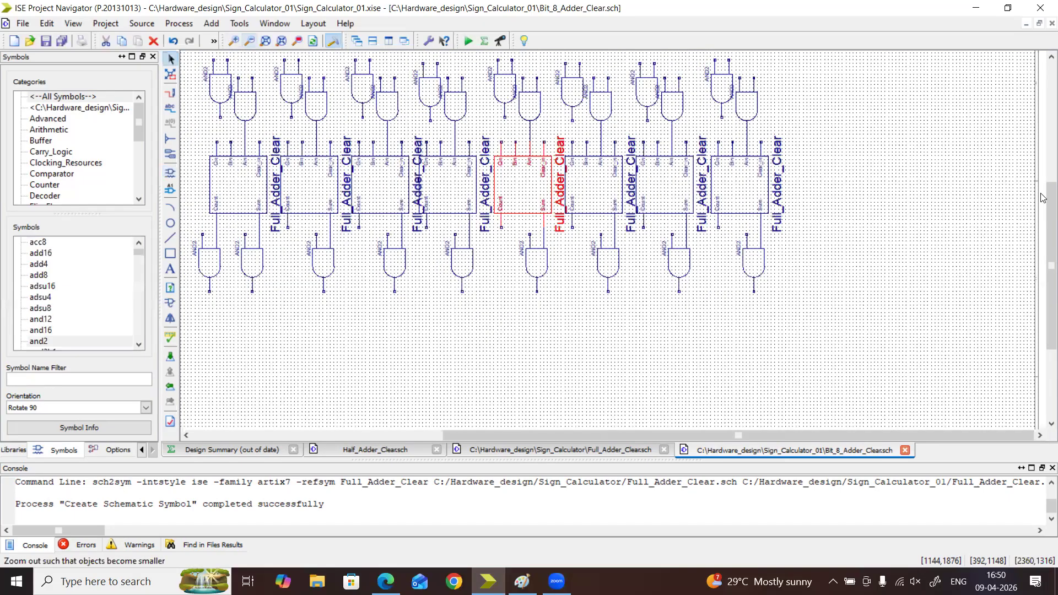
Try to wire the right input of the leftmost upper and2 gate to the left input of the gate beside it
left_click_drag(1051, 188, 1051, 155)
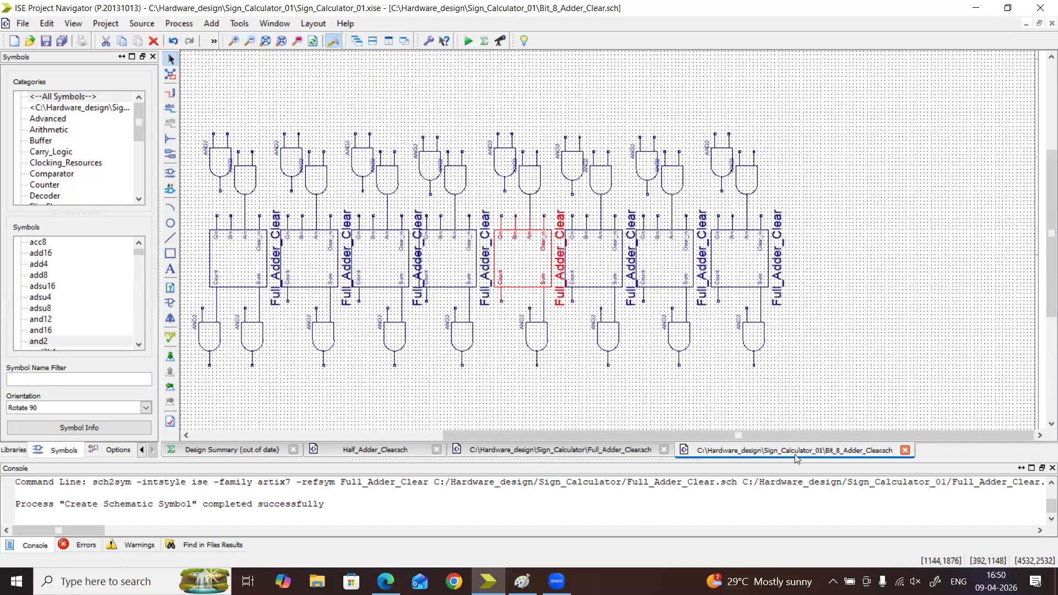
left_click_drag(806, 437, 734, 436)
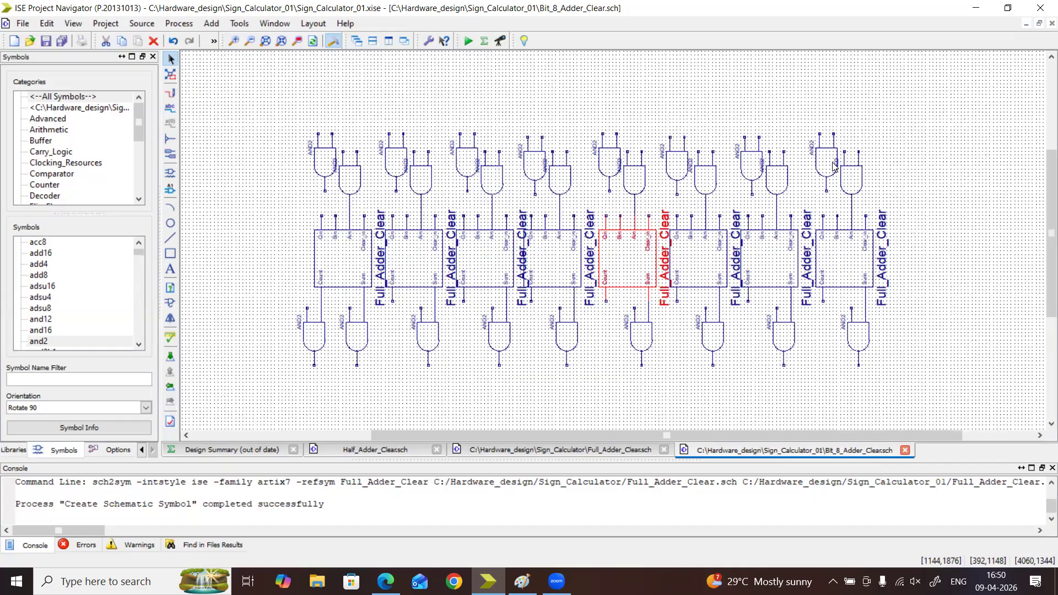
mouse_move(834, 166)
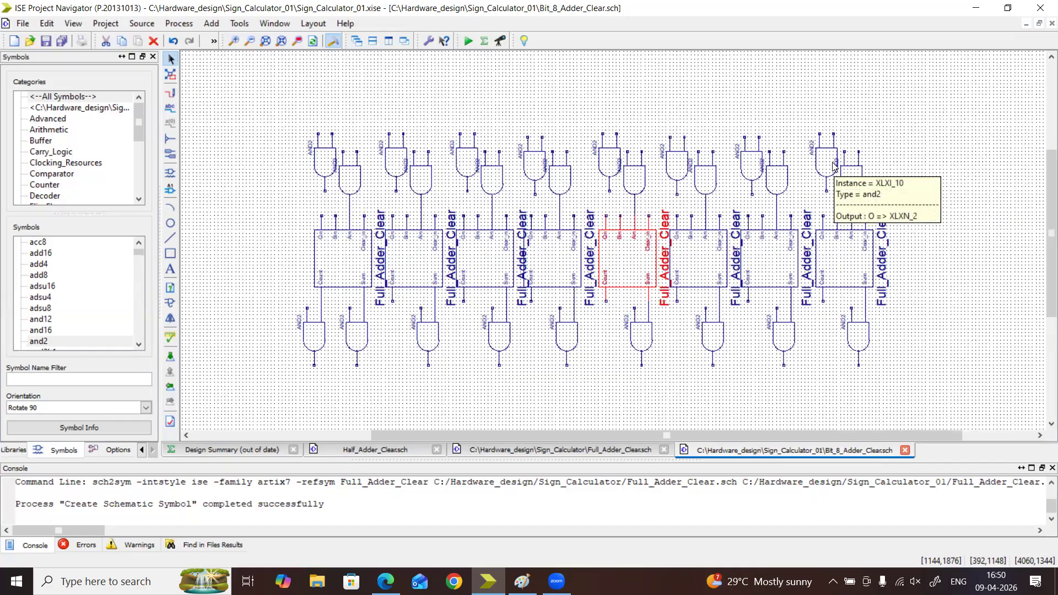
left_click(167, 96)
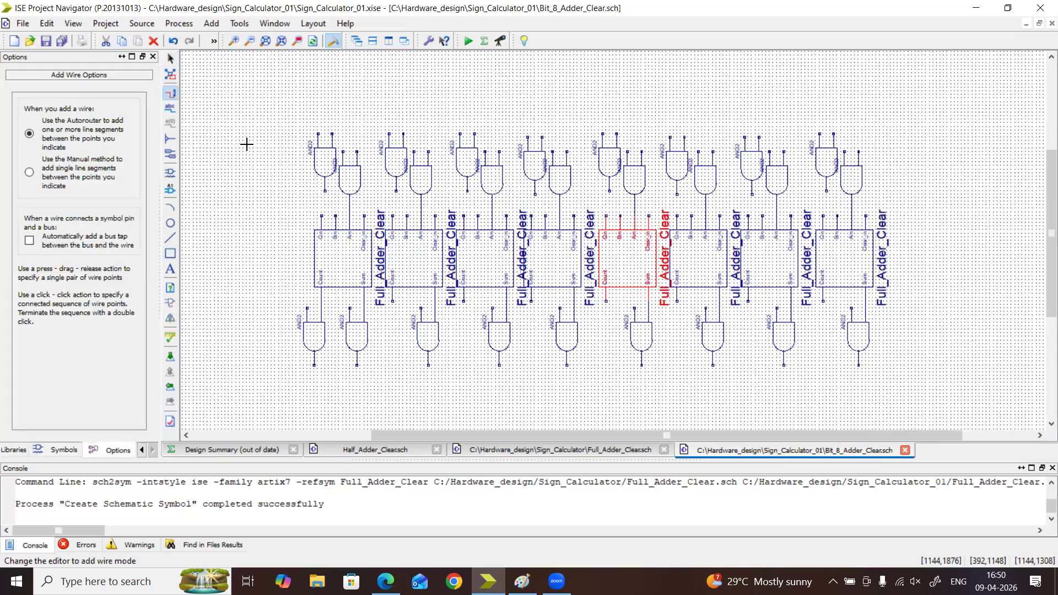
left_click(334, 134)
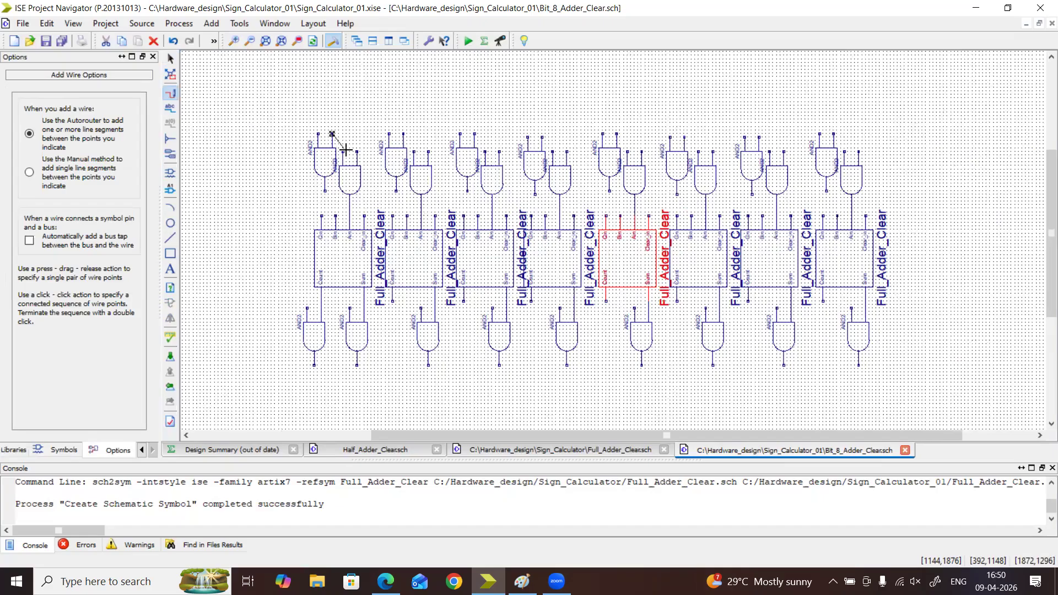
left_click(345, 154)
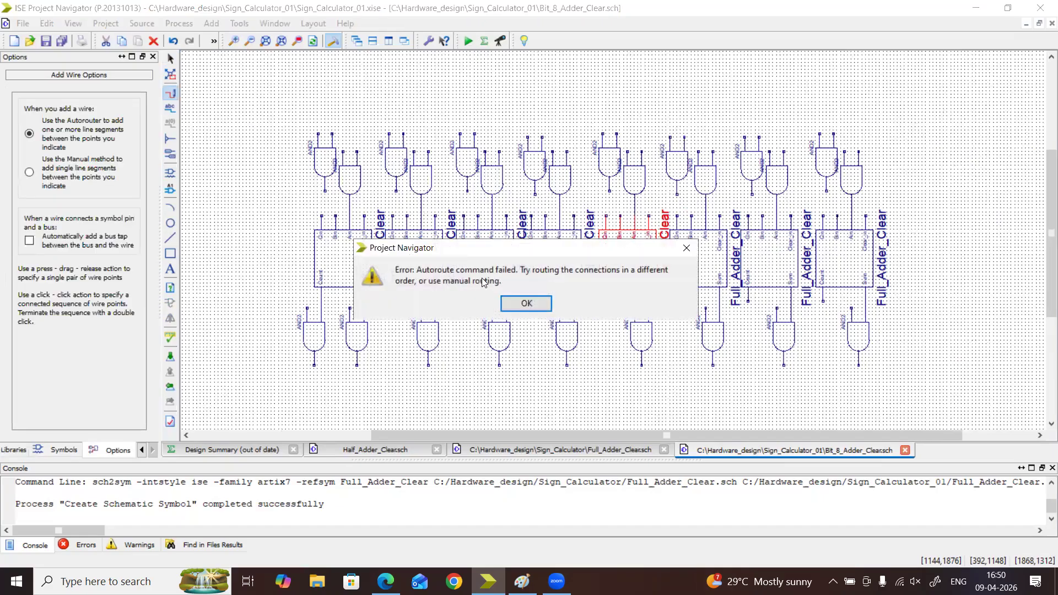
left_click(527, 303)
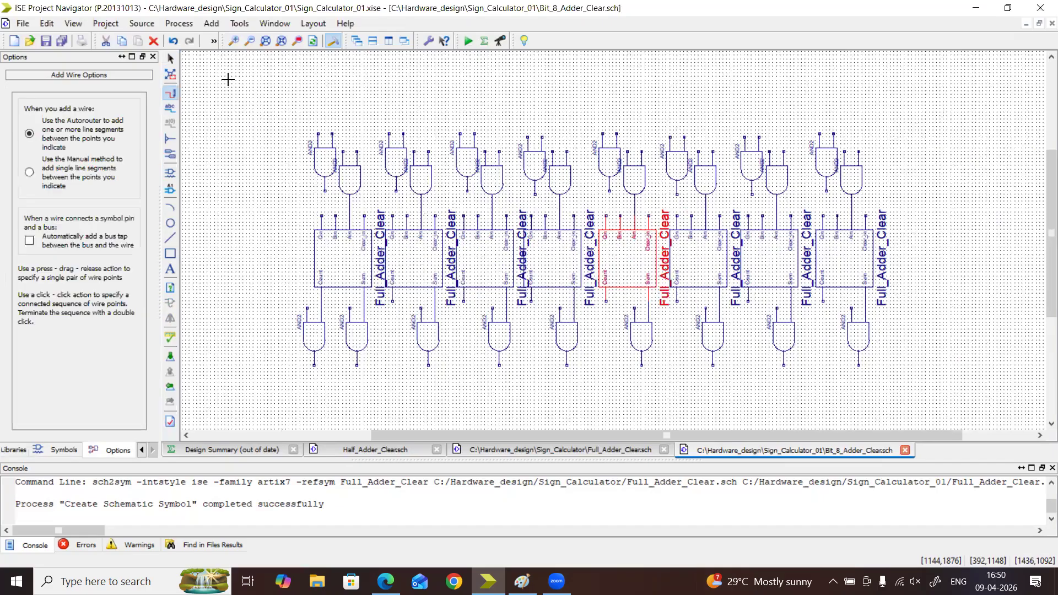
Above the three leftmost adders, wire each first and2 gate's right input to the neighbouring gate's left input
left_click(236, 43)
left_click(238, 44)
left_click(238, 44)
left_click_drag(597, 435, 570, 440)
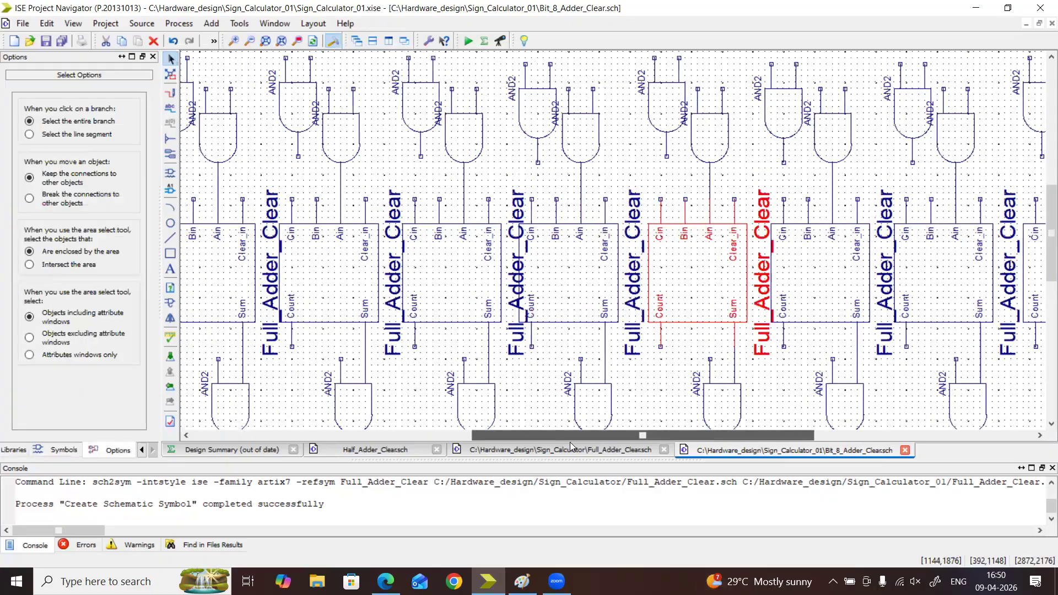
left_click_drag(1044, 193, 1044, 161)
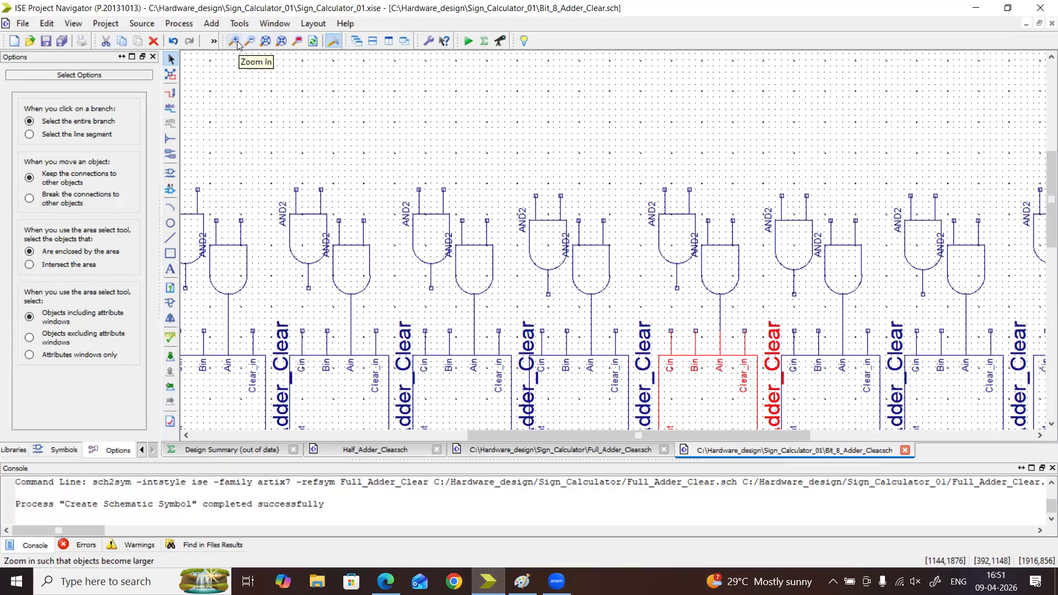
left_click_drag(573, 435, 523, 439)
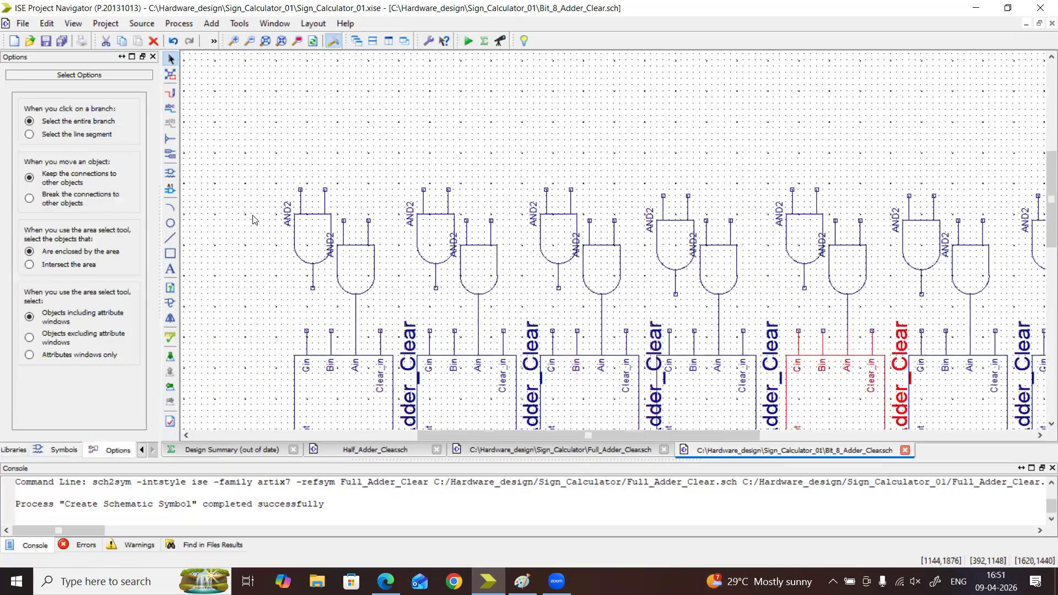
left_click(171, 93)
left_click(343, 220)
left_click(448, 190)
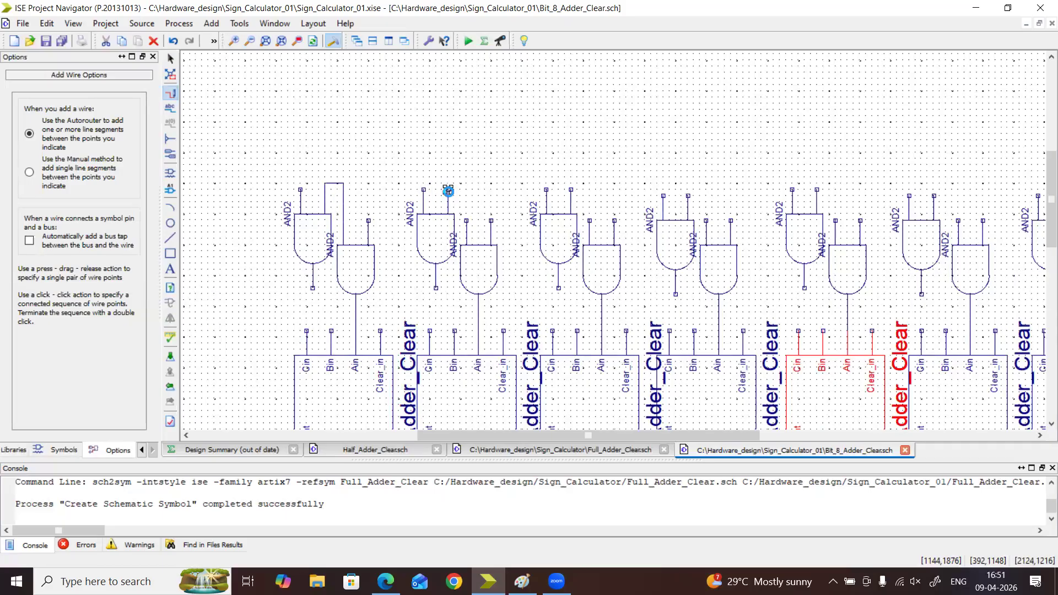
left_click(466, 220)
left_click(571, 190)
left_click(590, 220)
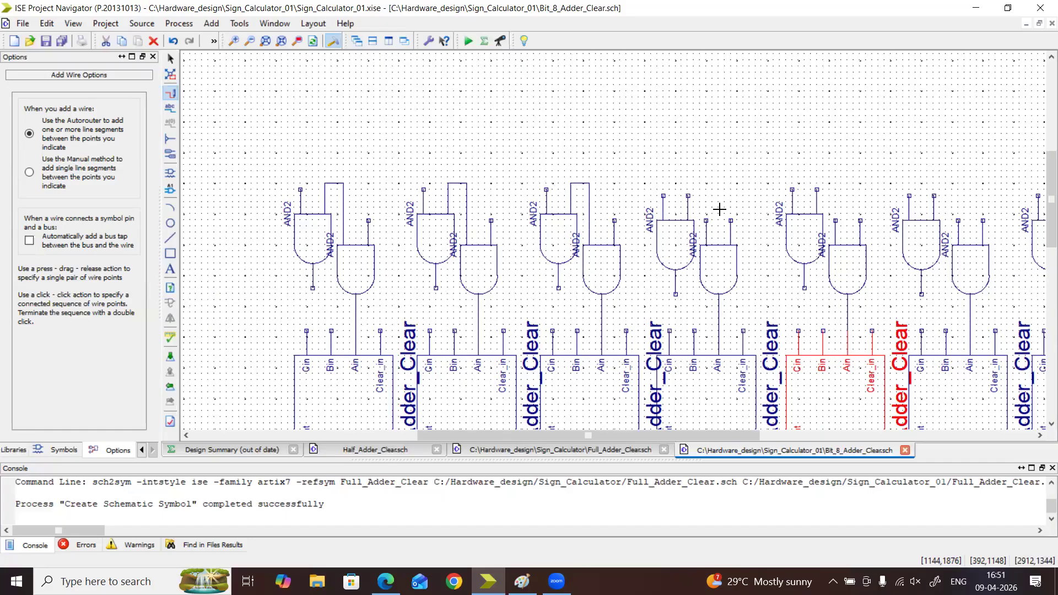
Join the adjacent inputs of the two and2 gates above the fourth and fifth adders from the left
left_click(687, 195)
left_click(706, 219)
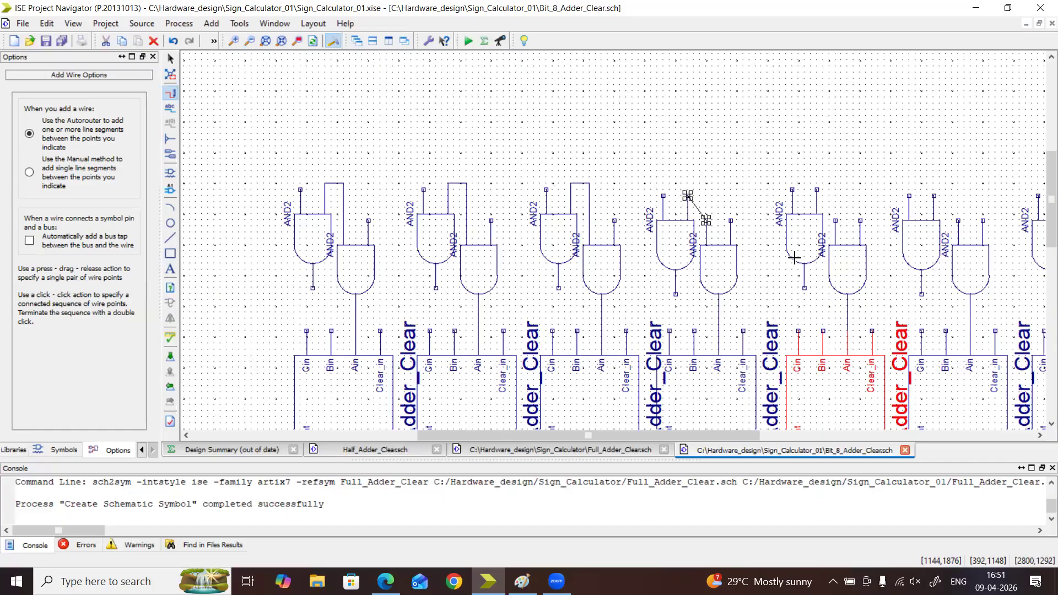
left_click(817, 191)
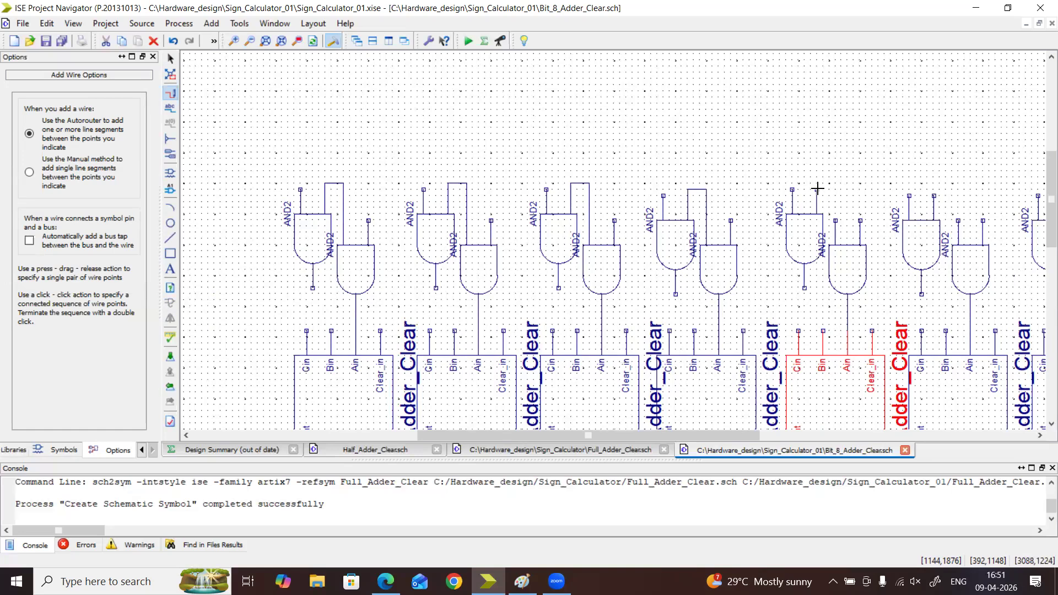
left_click(835, 220)
Wire the adjacent inputs of the and2 gate pairs above the three rightmost adders
left_click_drag(731, 439, 832, 442)
left_click(680, 194)
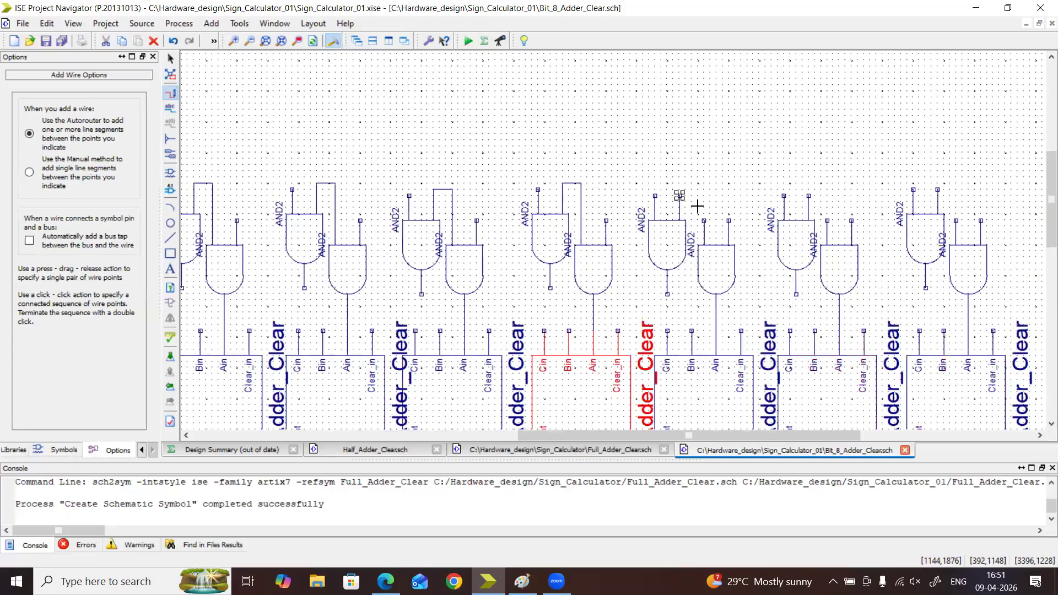
left_click(704, 220)
left_click(809, 196)
left_click(827, 221)
left_click(939, 190)
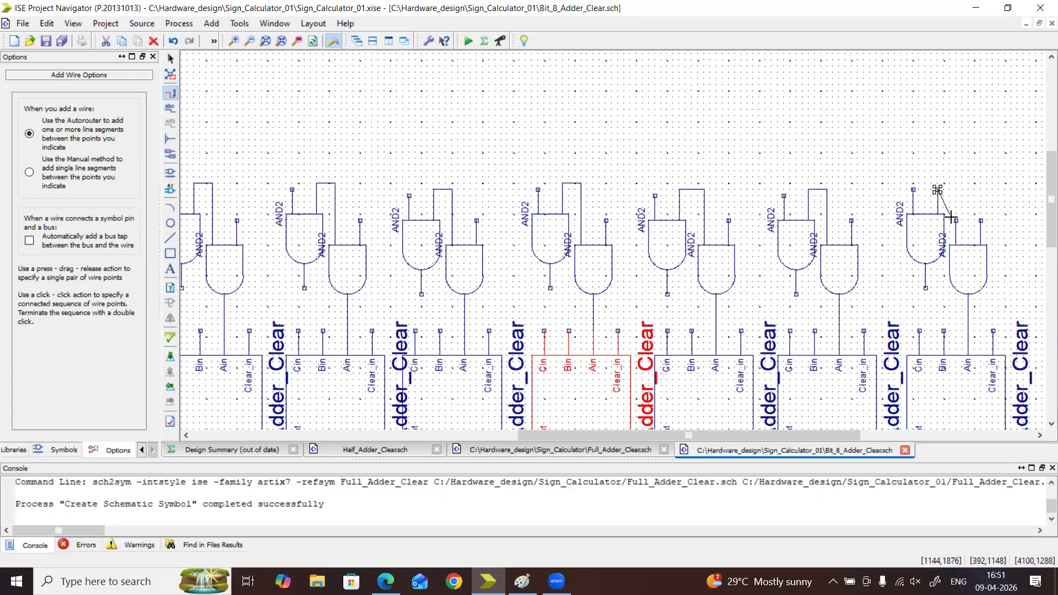
left_click(956, 220)
Connect the input loops of the three leftmost upper gate pairs with one horizontal shared wire
left_click_drag(572, 437, 399, 438)
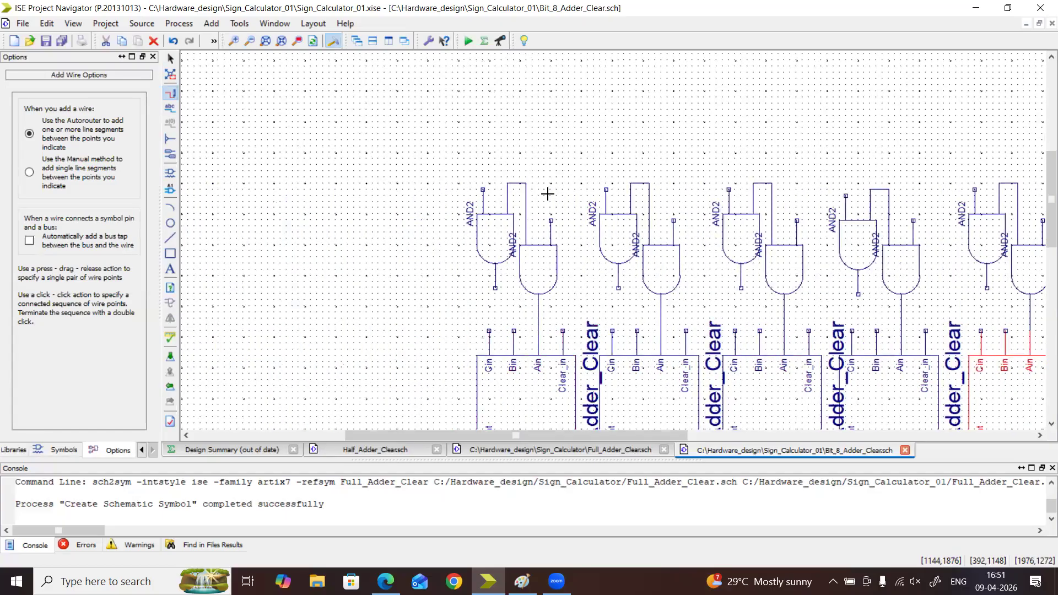
left_click(526, 183)
left_click(630, 183)
left_click(649, 183)
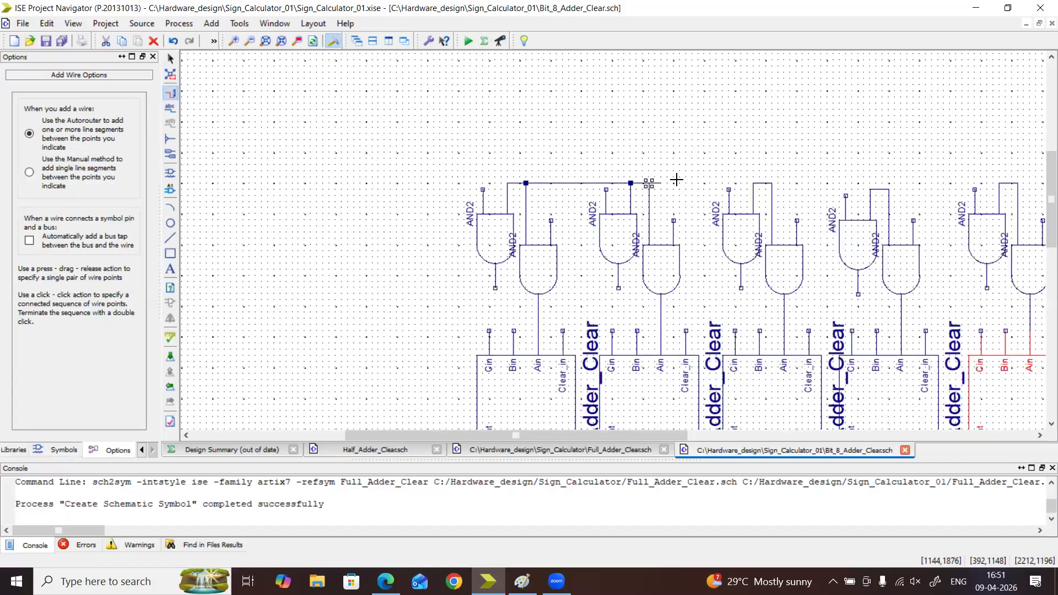
left_click(752, 183)
key("ctrl+z")
left_click(649, 183)
left_click(753, 183)
left_click(771, 183)
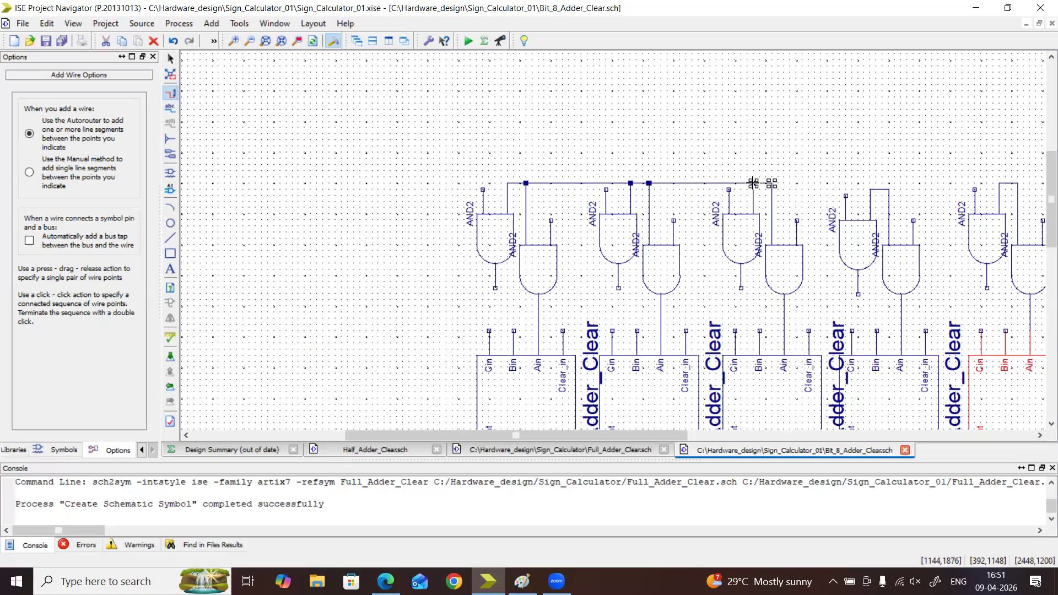
left_click(754, 183)
key("Return")
key("Escape")
Raise the fourth upper pair's input wire level with the shared wire and connect it to the third pair
left_click(880, 190)
left_click_drag(881, 191, 880, 204)
left_click(901, 194)
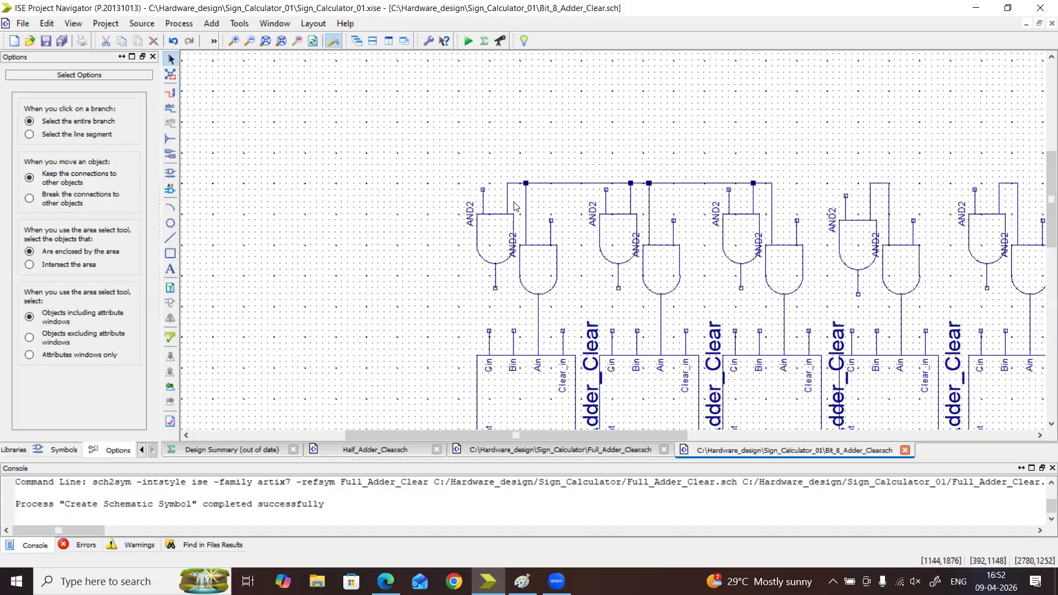
left_click(170, 93)
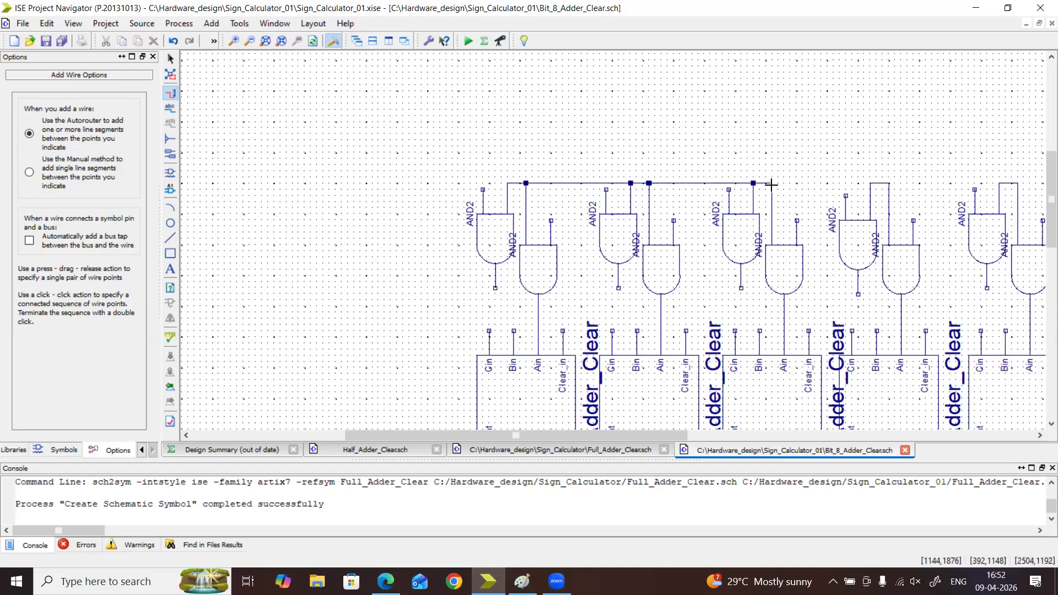
left_click_drag(795, 186, 874, 183)
Try to extend the shared input wire from the fourth upper gate pair to the fifth and undo it
left_click_drag(683, 435, 822, 425)
left_click_drag(526, 183, 637, 183)
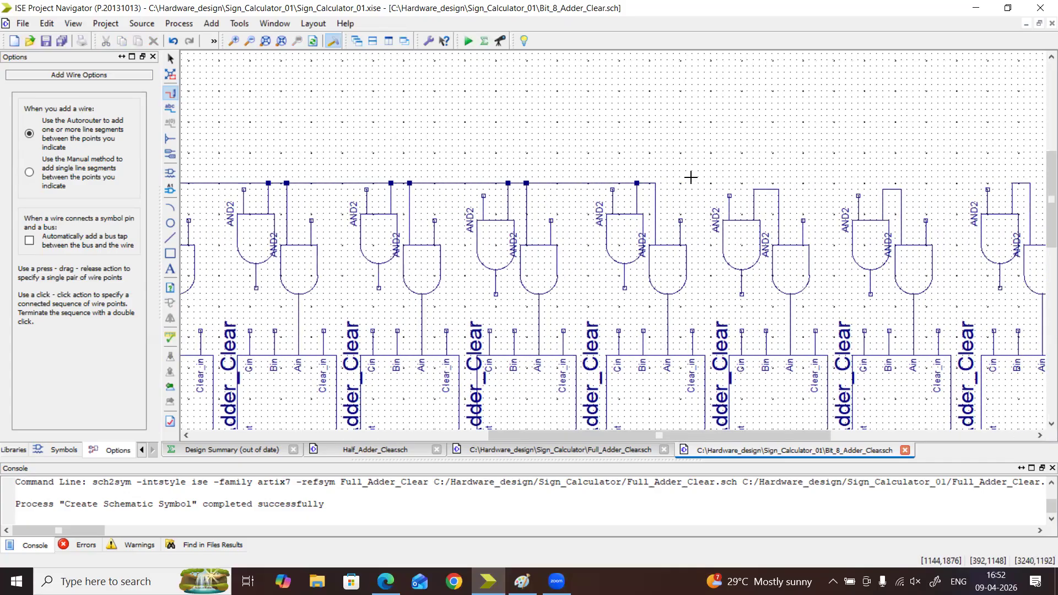
left_click(651, 185)
key("ctrl+z")
key("Escape")
key("Escape")
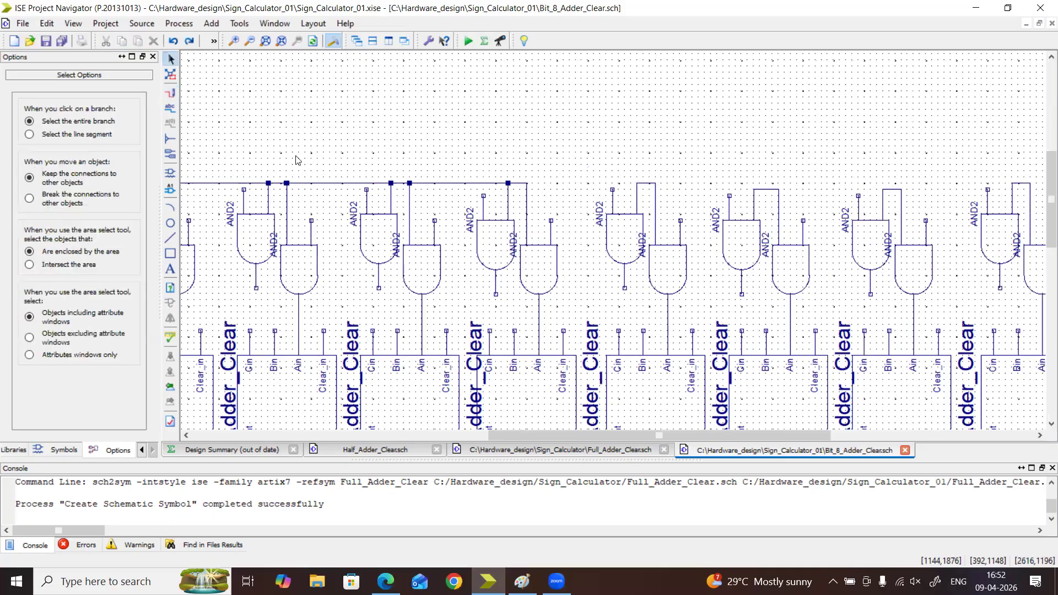
Wire the fourth upper gate pair's input loop to the fifth pair's loop
left_click(170, 93)
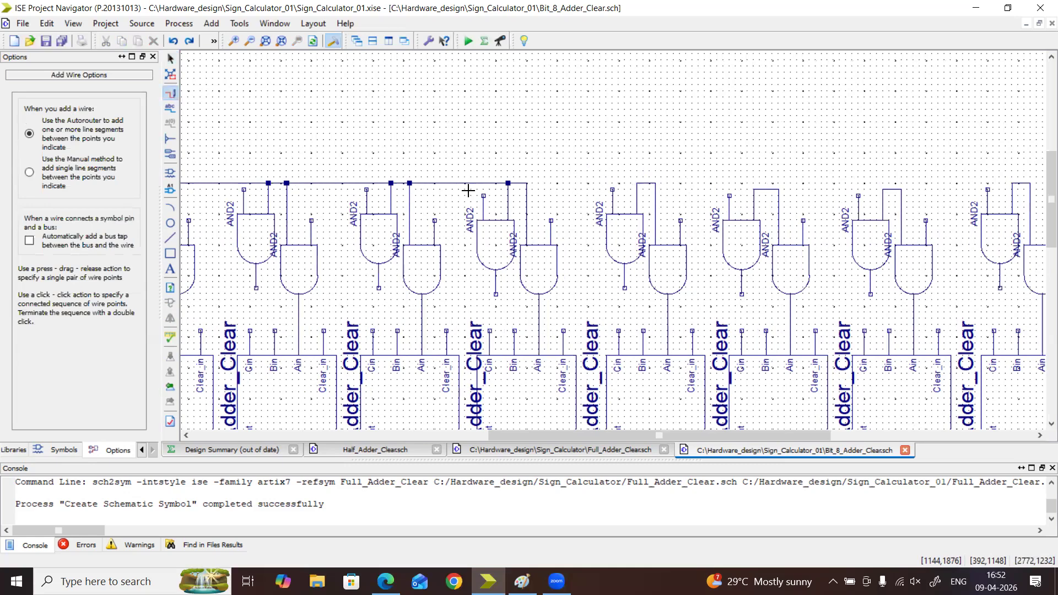
left_click(526, 183)
left_click(637, 183)
Extend the shared wire to the sixth upper gate pair and raise that pair's input wire to meet it
left_click(655, 183)
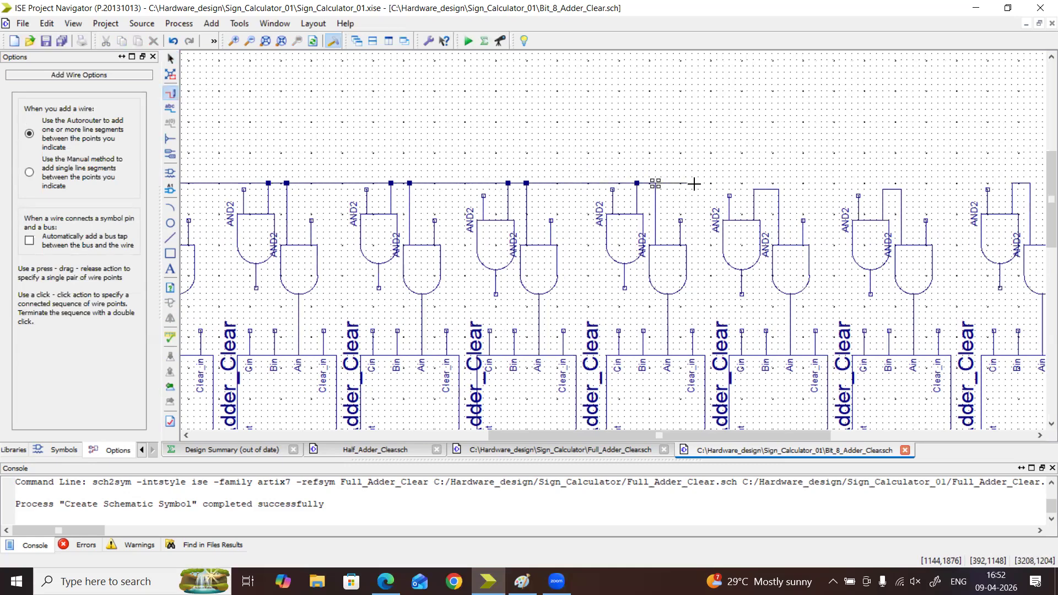
double_click(753, 182)
key("Escape")
left_click(770, 190)
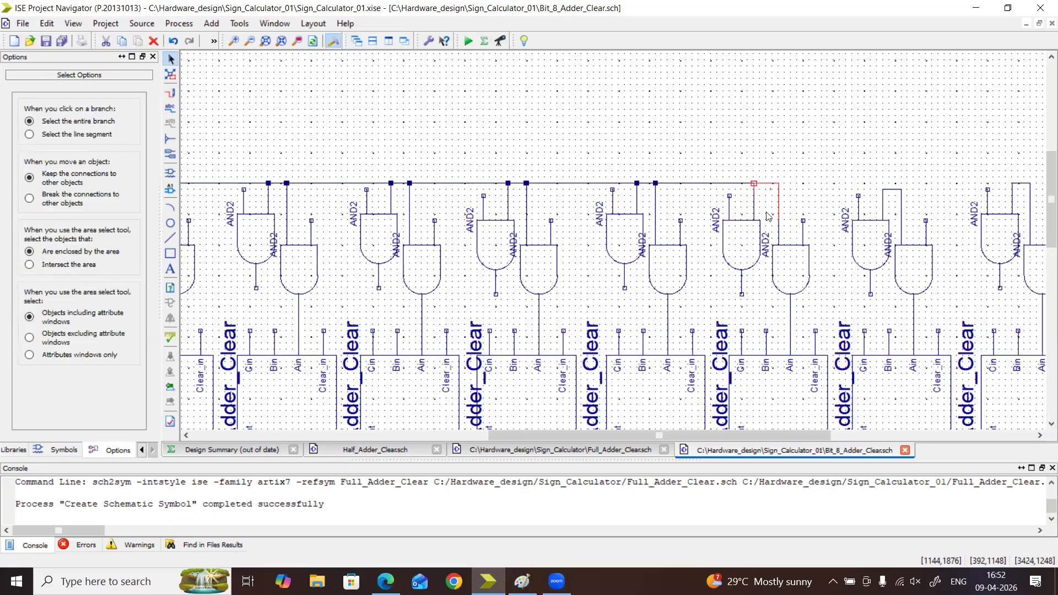
left_click(753, 184)
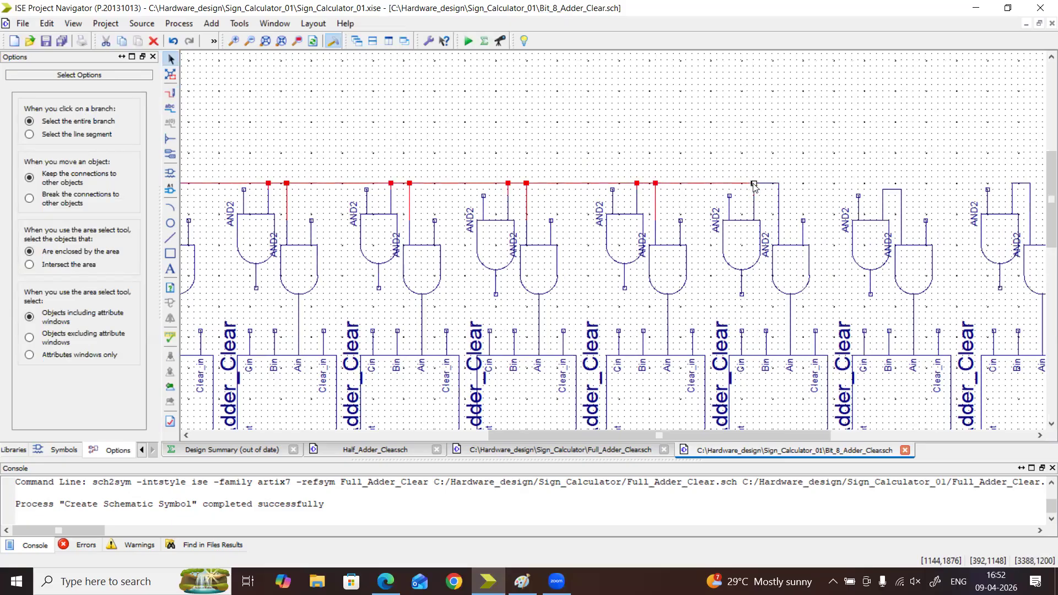
left_click(762, 196)
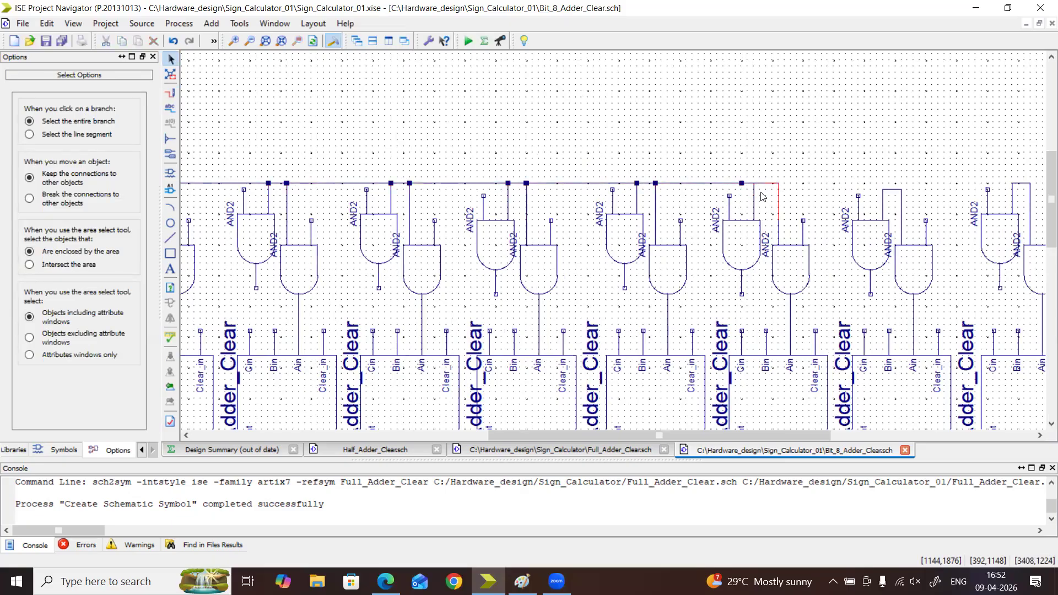
Raise the seventh upper pair's input wire level with the shared wire and connect it to the sixth pair
left_click(893, 189)
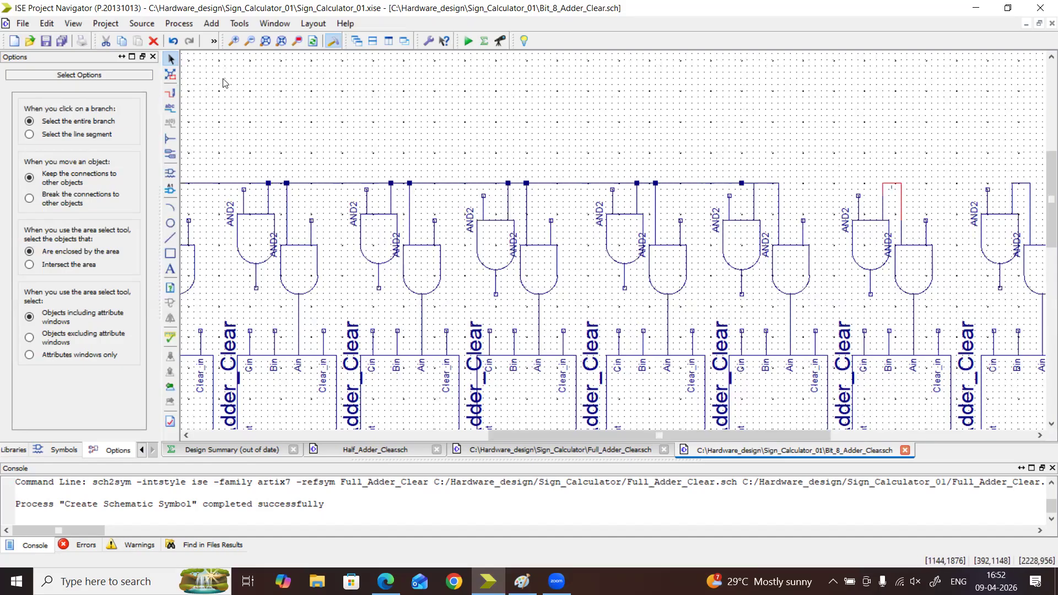
left_click(170, 97)
left_click(778, 183)
left_click(881, 182)
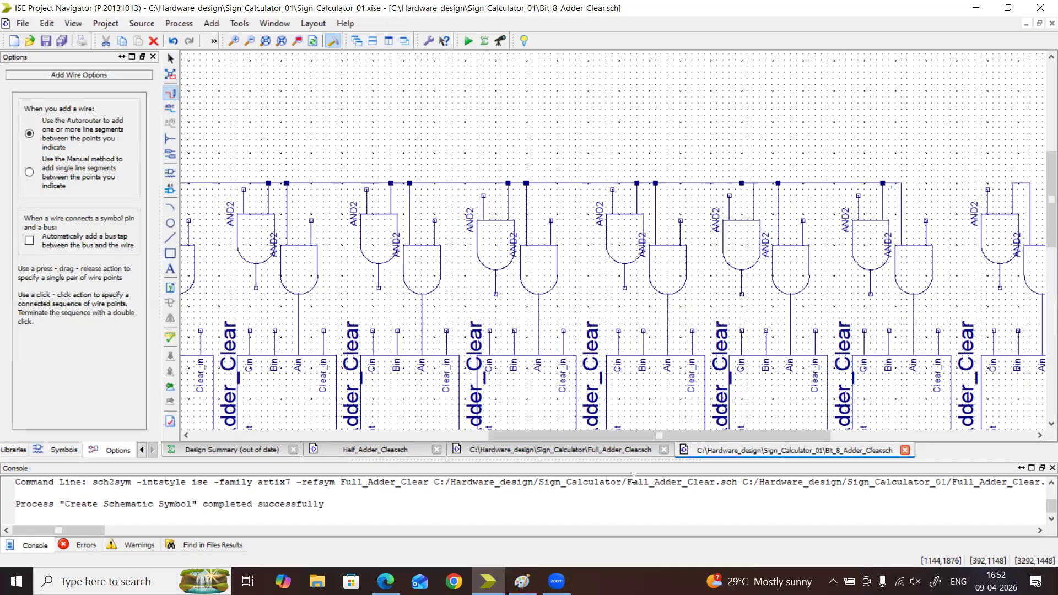
Complete the shared upper wire by connecting the seventh gate pair to the rightmost pair
scroll(715, 195, "right", 3)
left_click(687, 183)
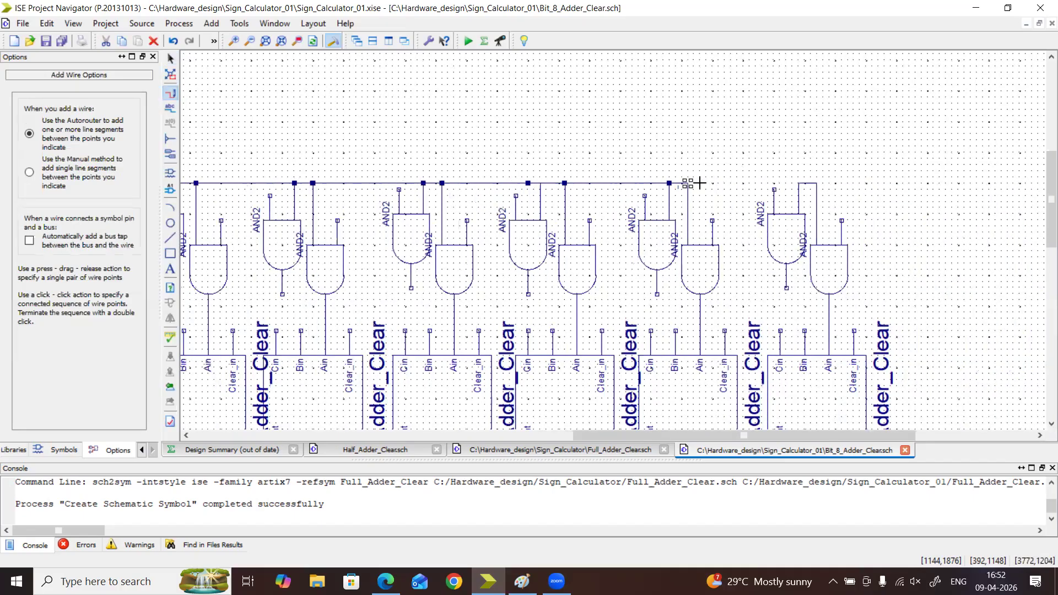
left_click(799, 182)
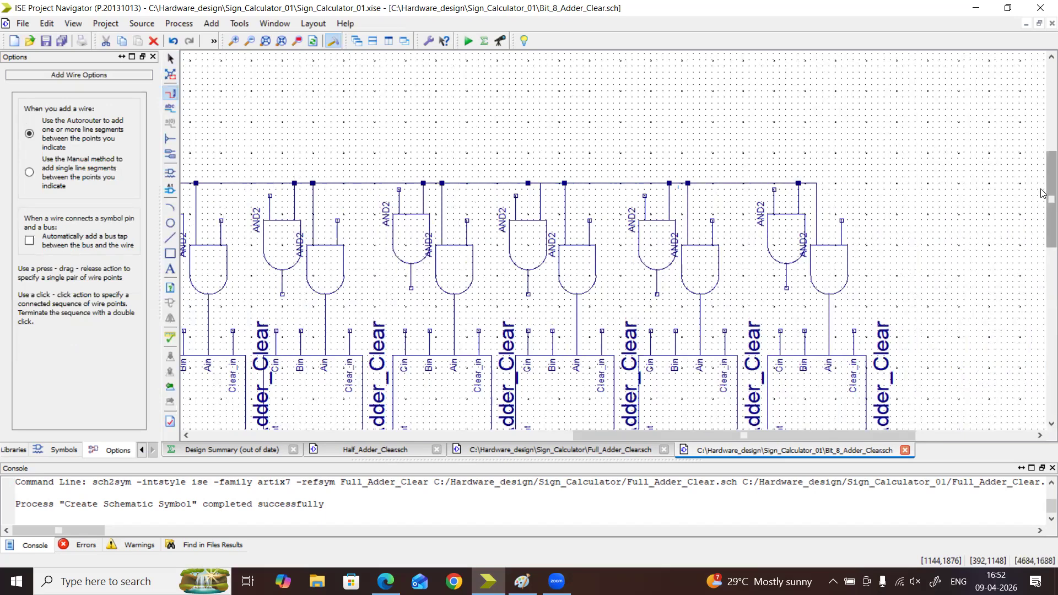
Try to wire the free inputs of the two rightmost lower and2 gates together and undo it
left_click_drag(1042, 227, 1043, 302)
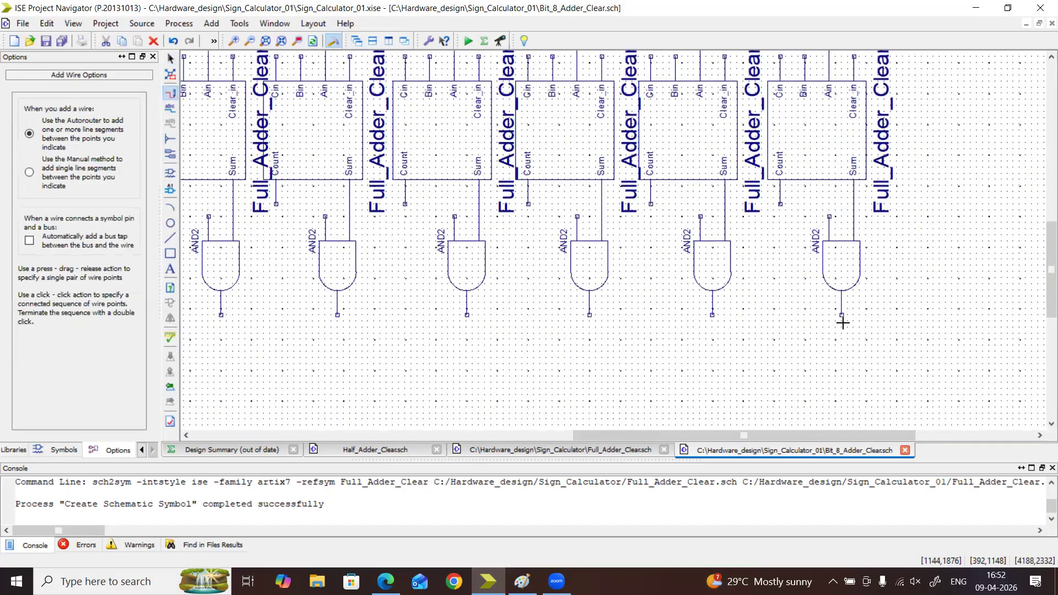
left_click(700, 216)
left_click(832, 216)
key("ctrl+z")
Connect the free left inputs of the three rightmost lower and2 gates with one shared wire
left_click(700, 216)
left_click(829, 216)
left_click(577, 216)
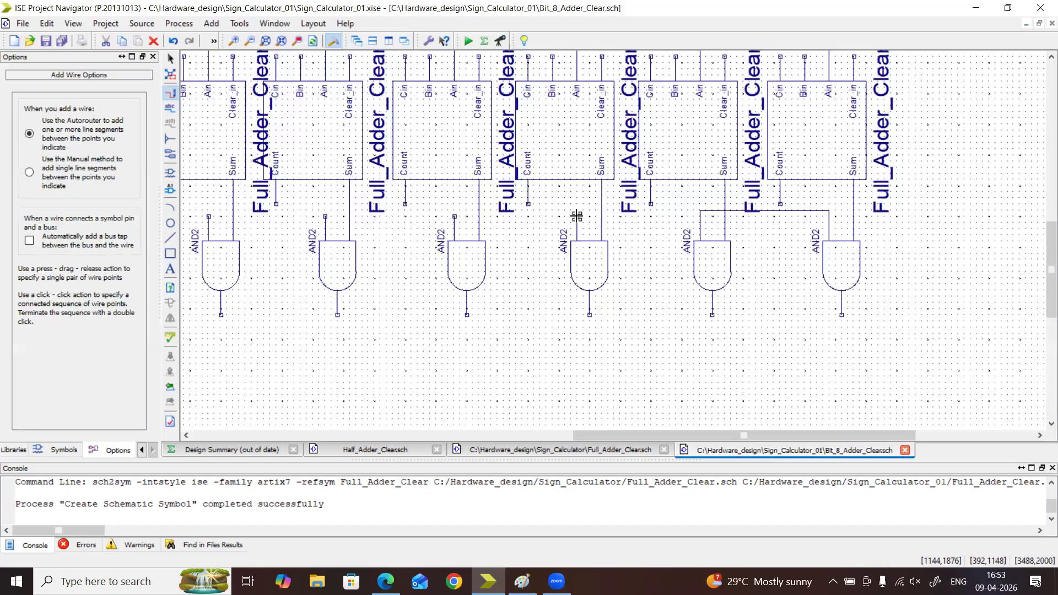
left_click(699, 216)
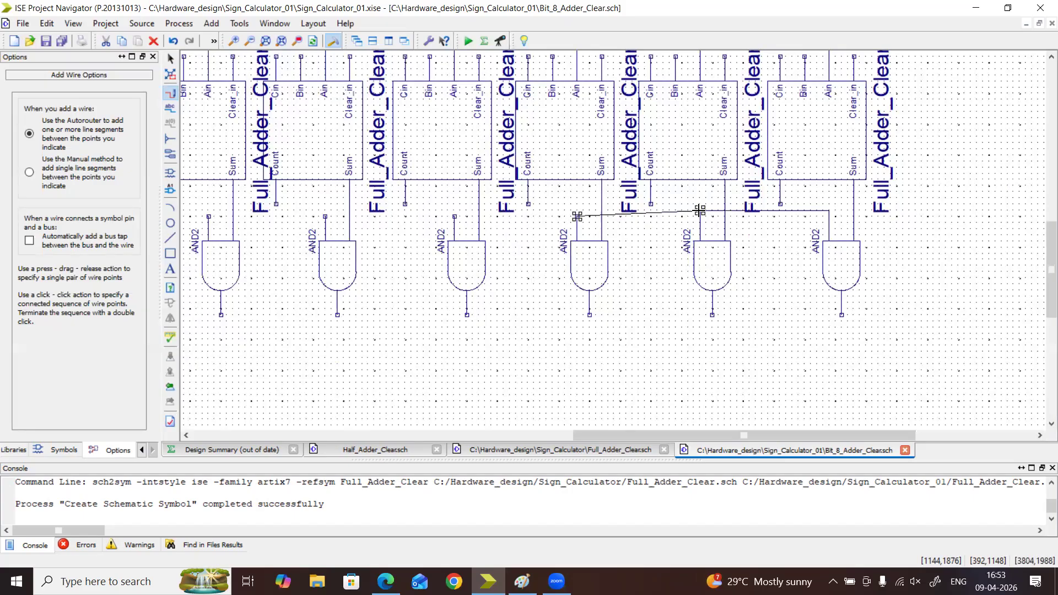
Extend the lower shared wire to the free inputs of the fourth, fifth and sixth and2 gates from the right
left_click(453, 217)
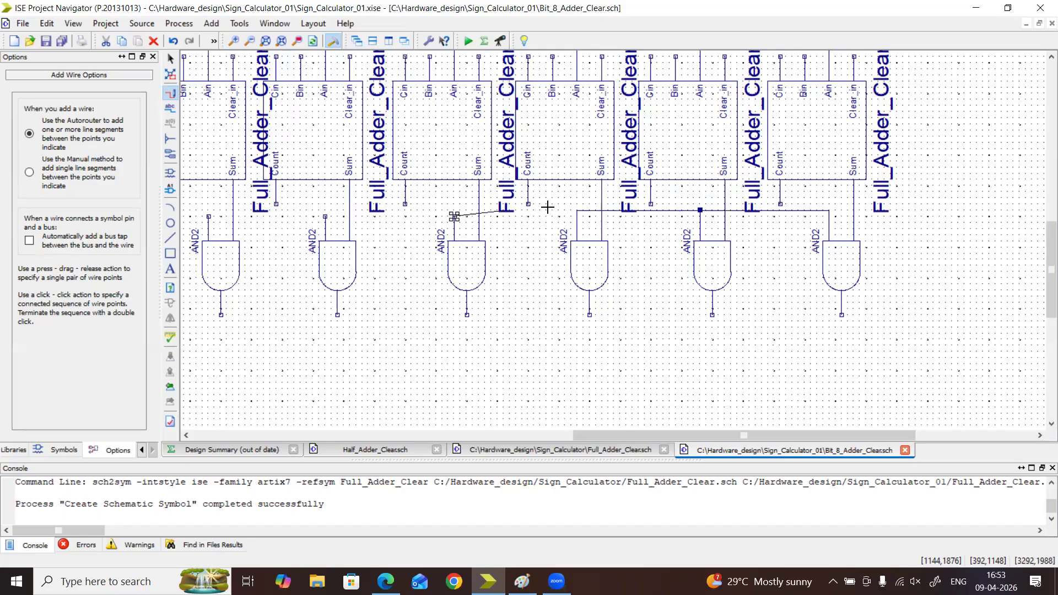
left_click(577, 210)
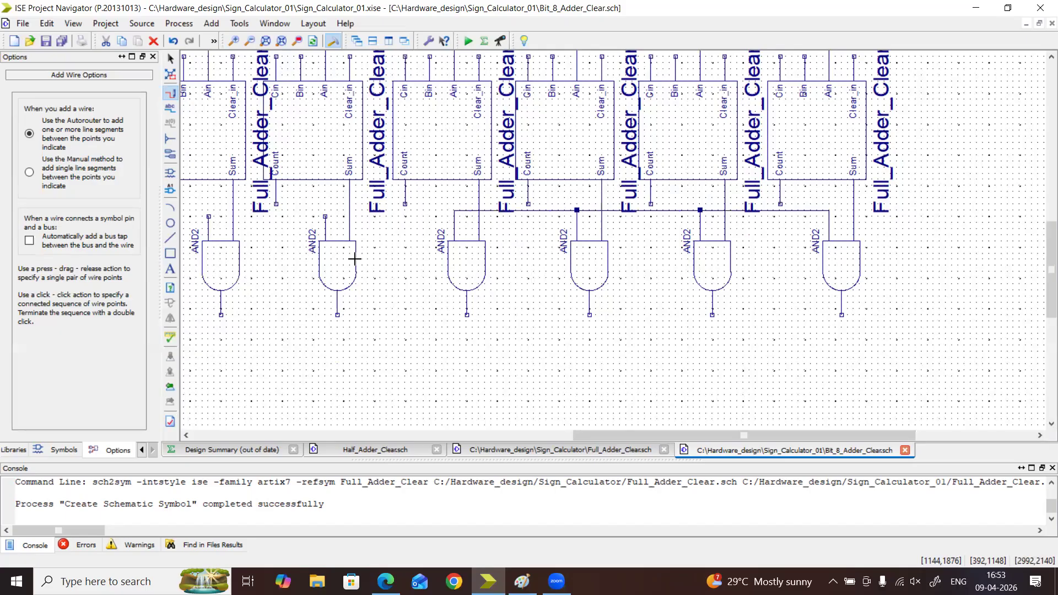
left_click(326, 216)
left_click(455, 210)
left_click(208, 216)
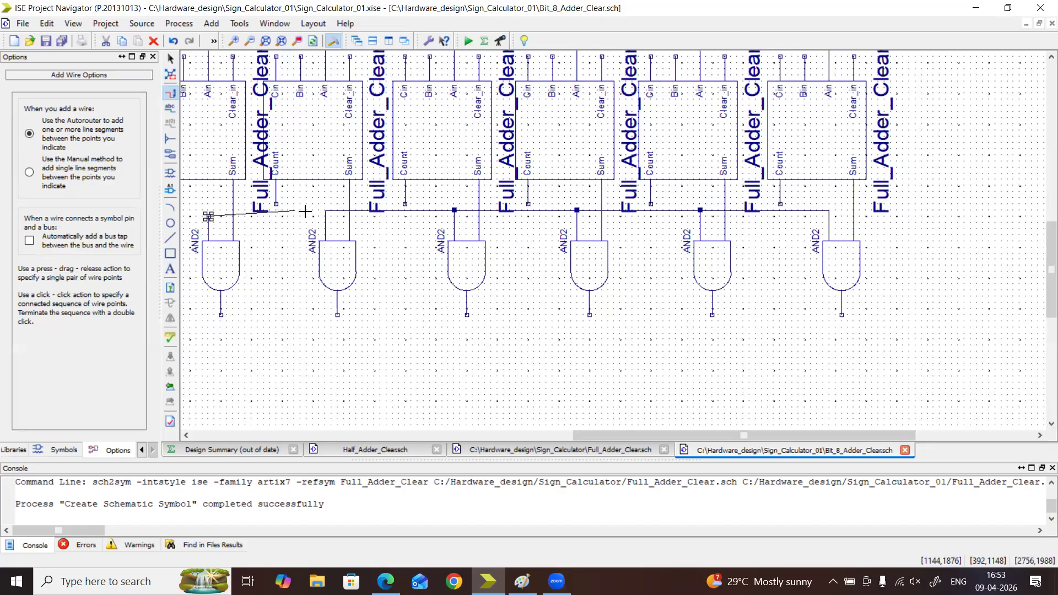
left_click(326, 210)
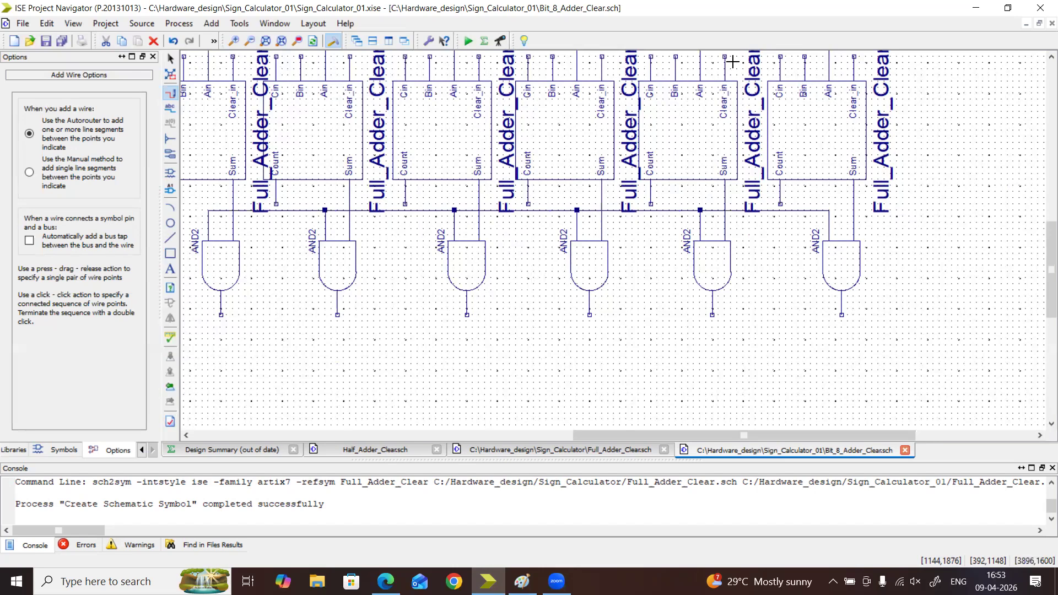
Extend the lower shared wire to the two leftmost Sum gates and the Count gate of the leftmost adder
left_click_drag(703, 437, 530, 463)
left_click(522, 216)
left_click(643, 210)
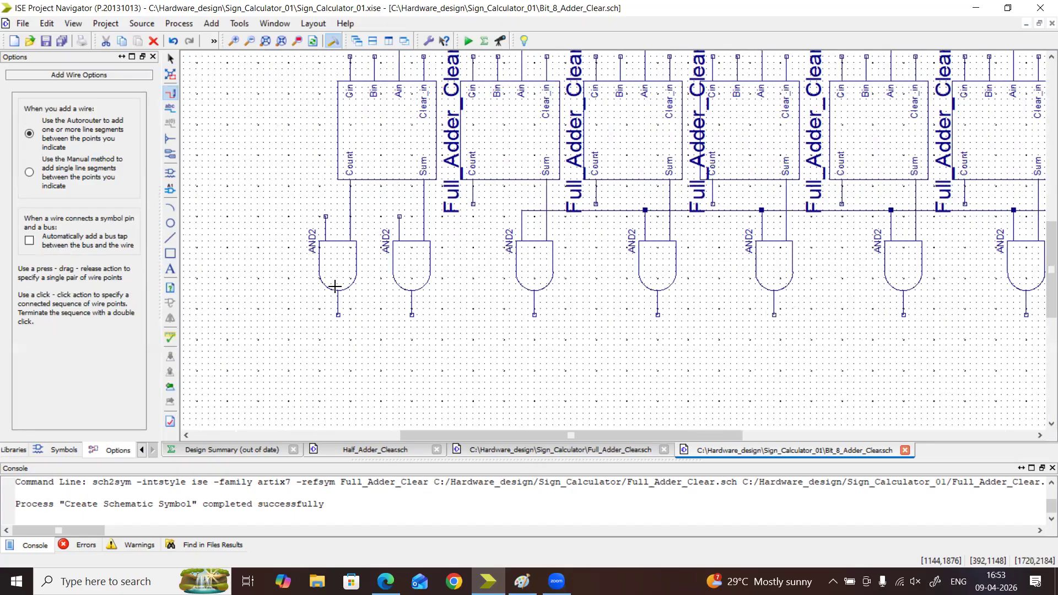
left_click(400, 215)
left_click(521, 210)
left_click(325, 217)
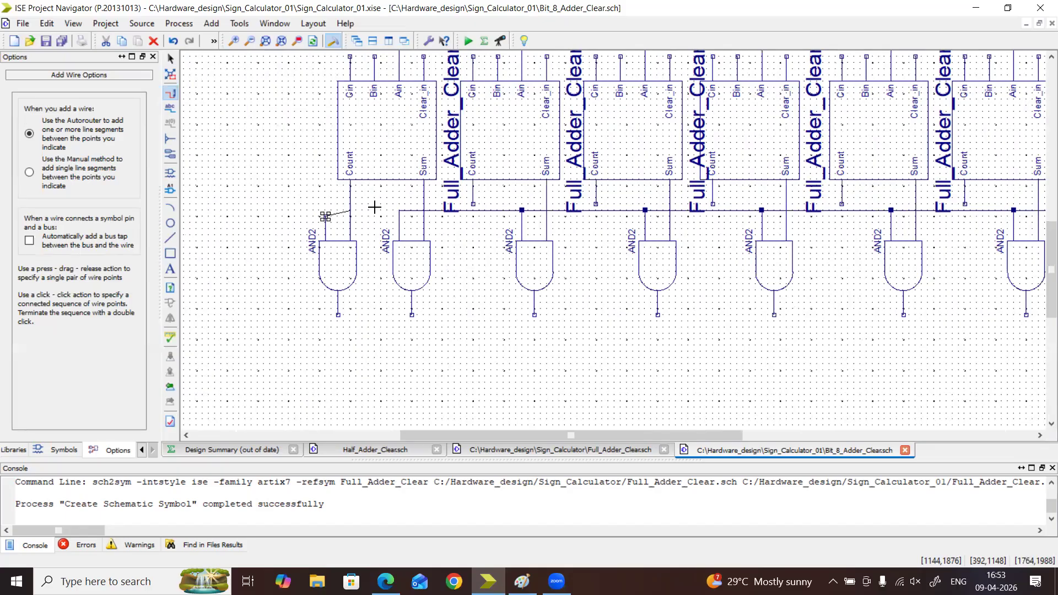
left_click(399, 210)
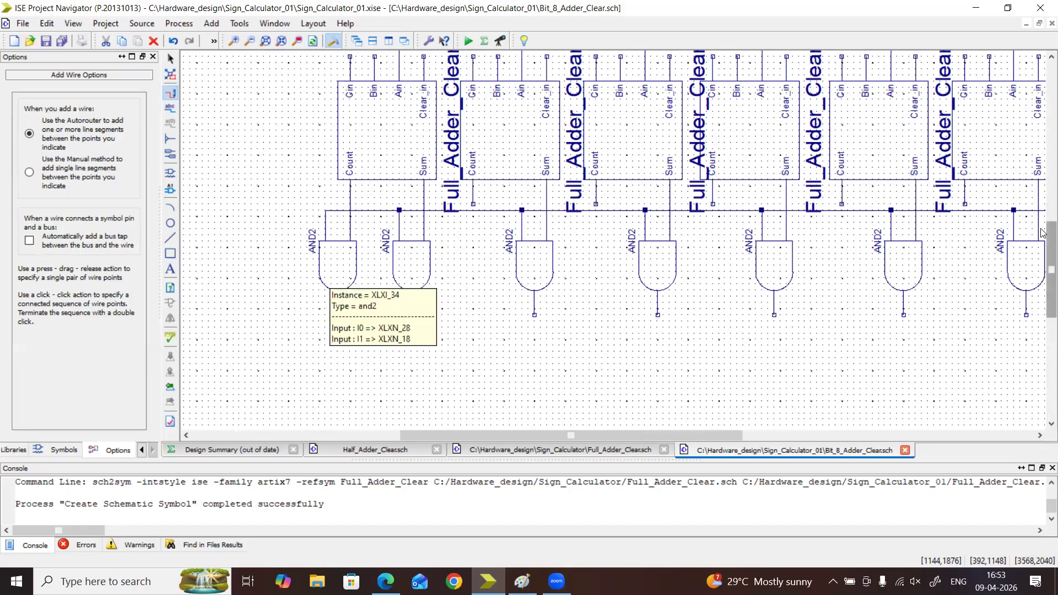
Wire the outputs of the free upper and2 gates to the Bin inputs of the two rightmost Full_Adder_Clear symbols
left_click_drag(1050, 265, 1042, 189)
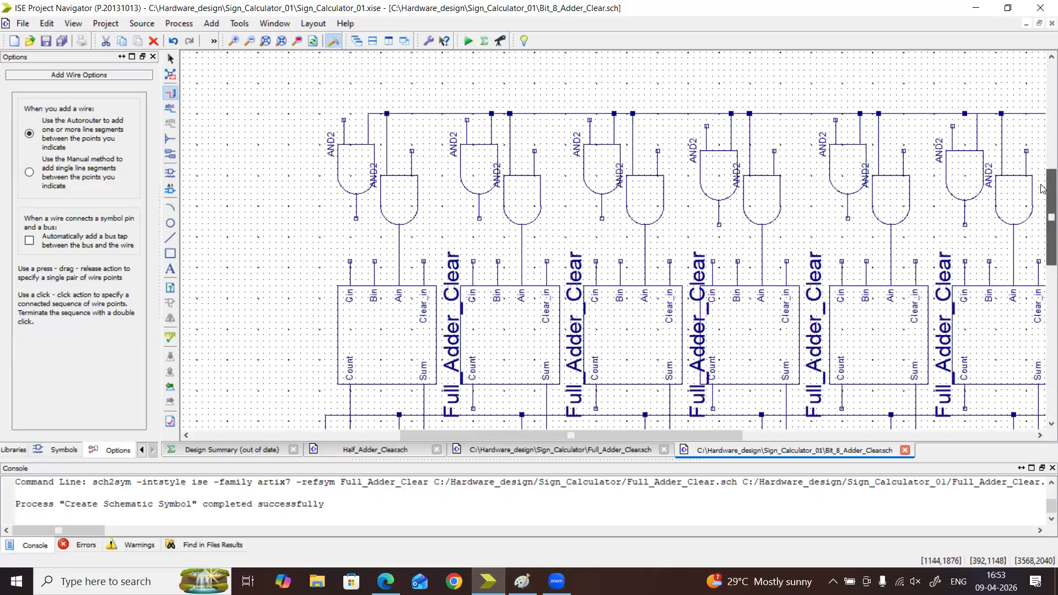
left_click_drag(581, 435, 763, 435)
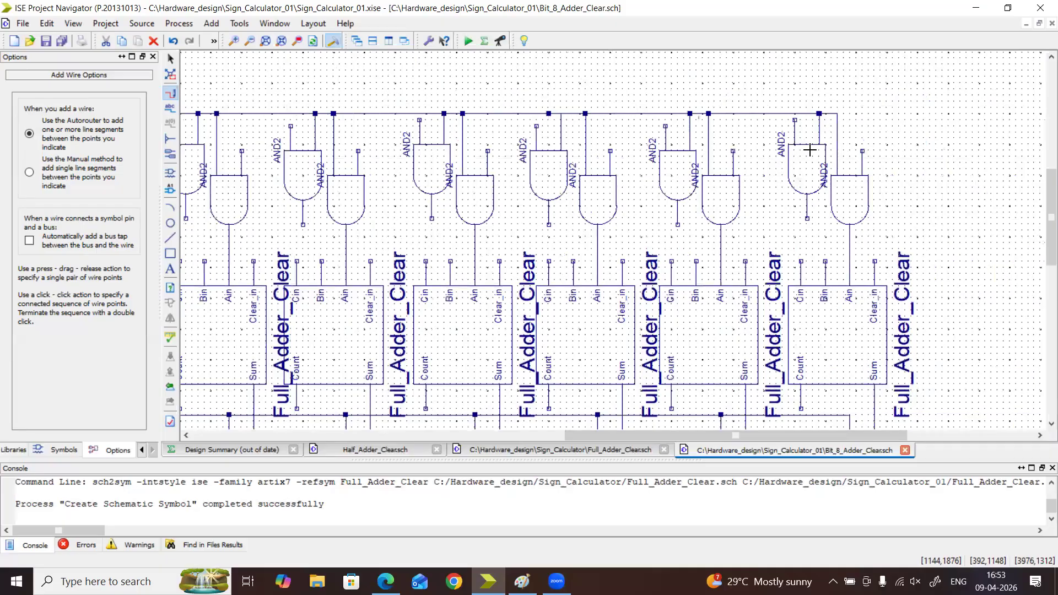
key("Escape")
left_click(858, 206)
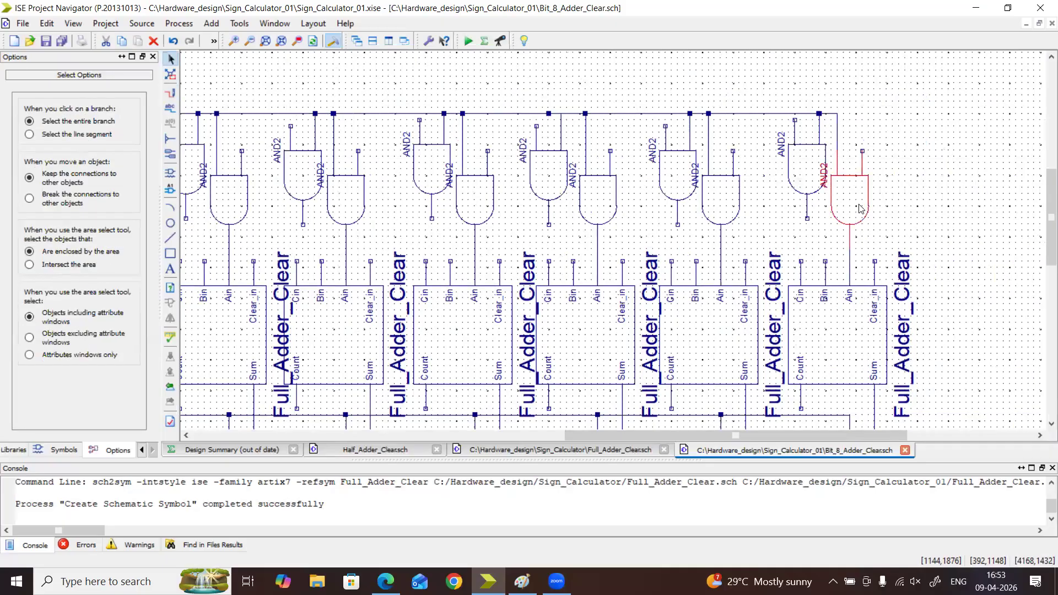
left_click(813, 190)
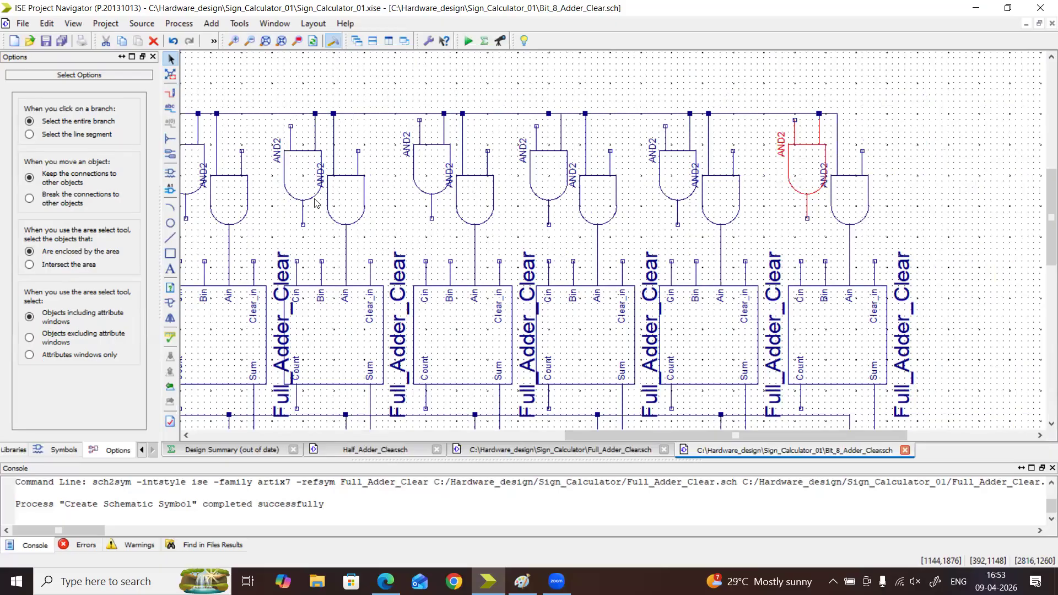
left_click(170, 93)
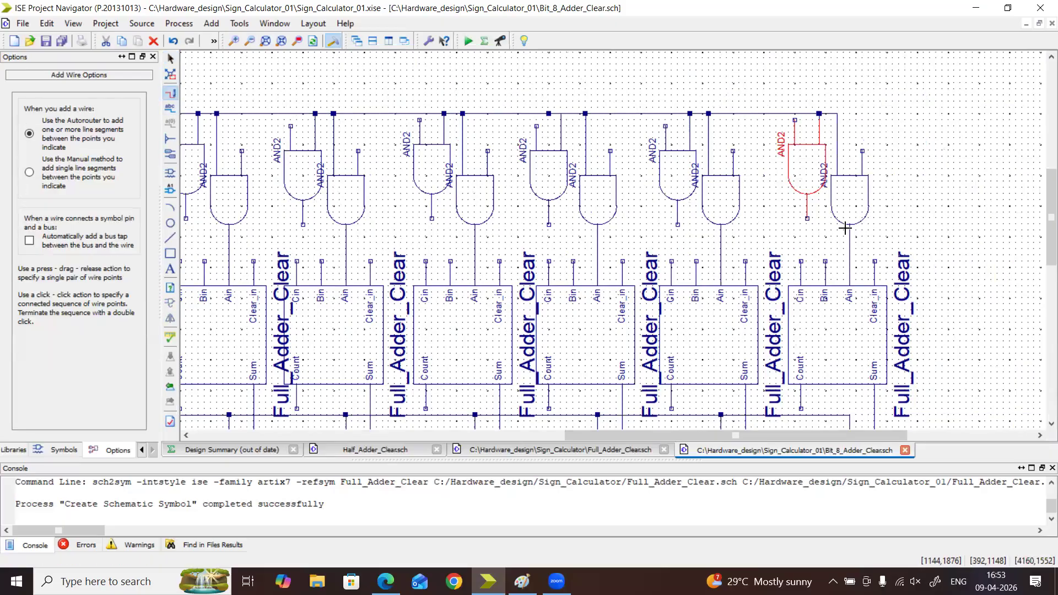
left_click(808, 219)
left_click(813, 269)
left_click(678, 223)
left_click(697, 262)
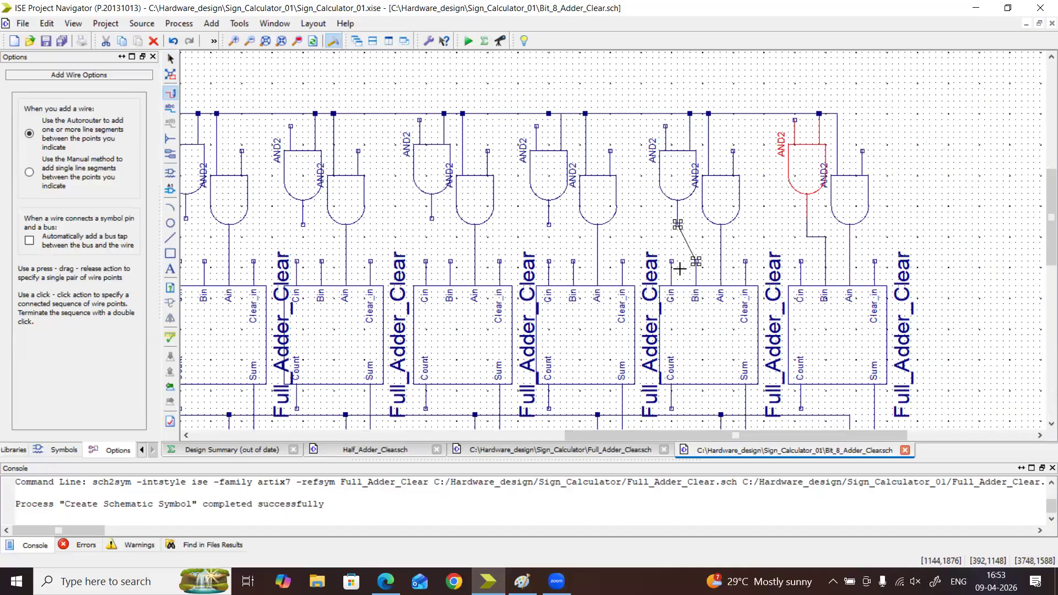
Wire the matching upper and2 gate outputs to the Bin inputs of the third through sixth adders from the right
left_click(549, 225)
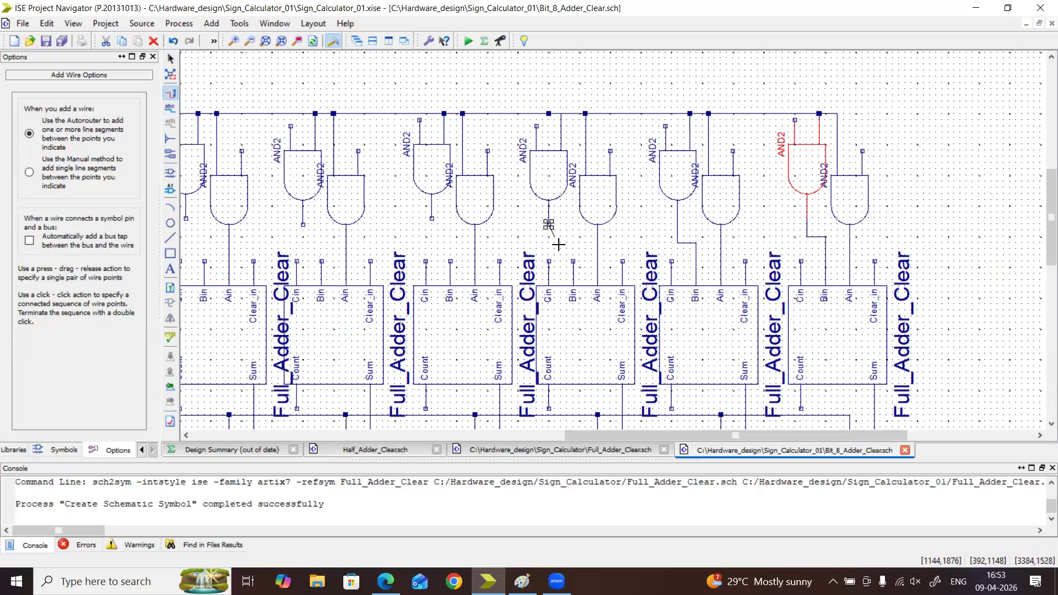
left_click(573, 262)
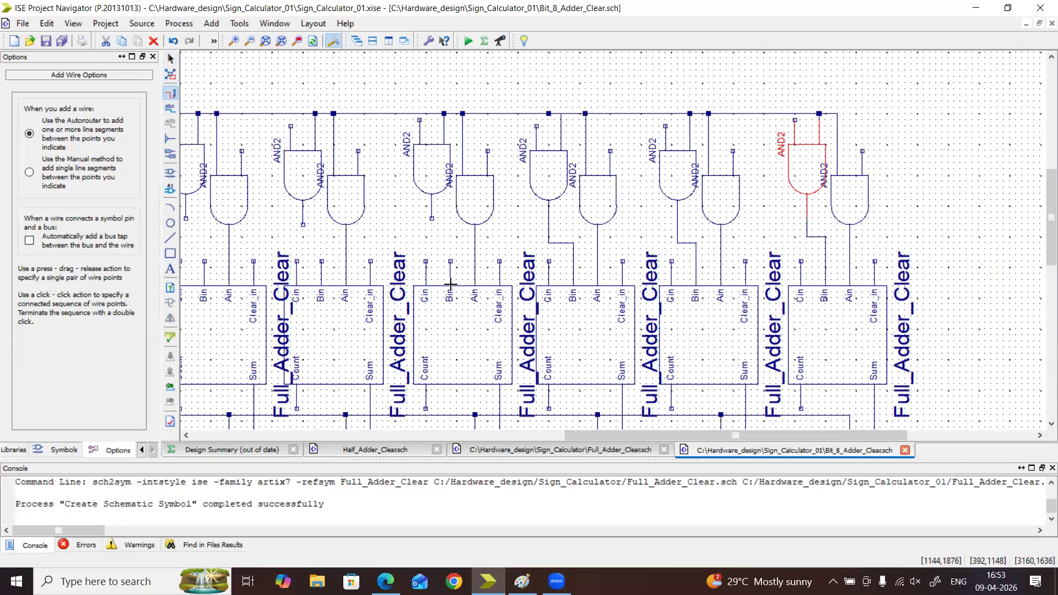
left_click(431, 218)
left_click(450, 262)
left_click_drag(716, 434, 674, 447)
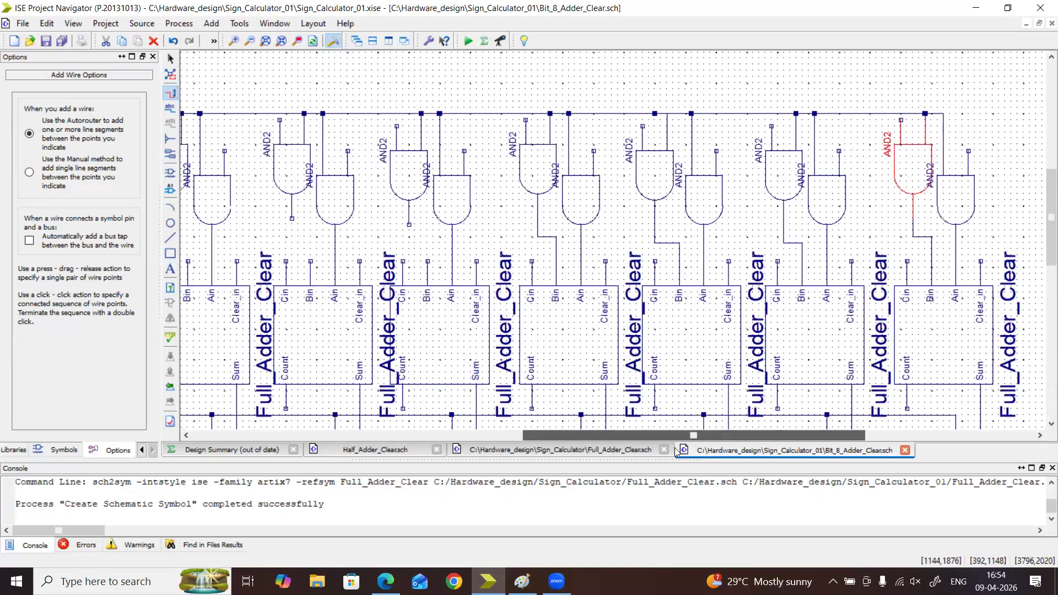
left_click(409, 219)
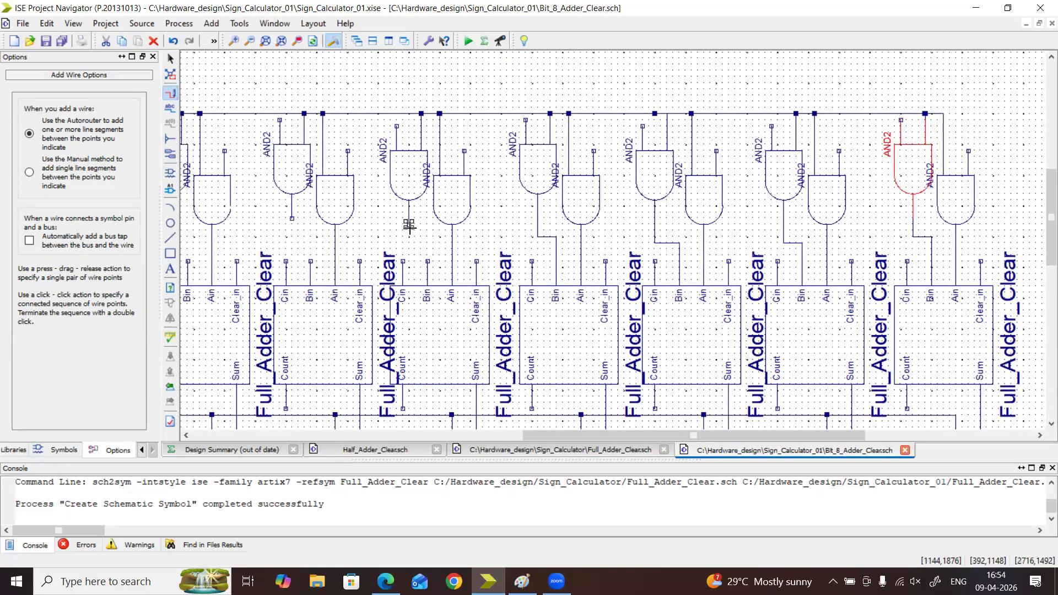
left_click(427, 261)
left_click(292, 218)
left_click(312, 260)
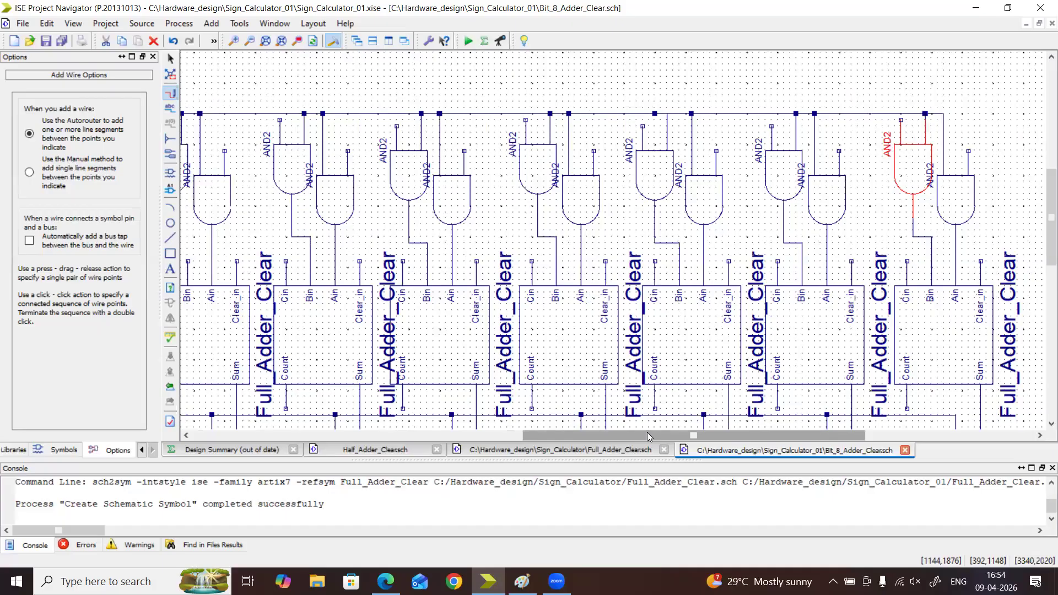
Wire the remaining upper and2 gate outputs to the Bin inputs of the two leftmost adders
left_click_drag(647, 432, 558, 433)
left_click(391, 218)
left_click(409, 261)
left_click(267, 219)
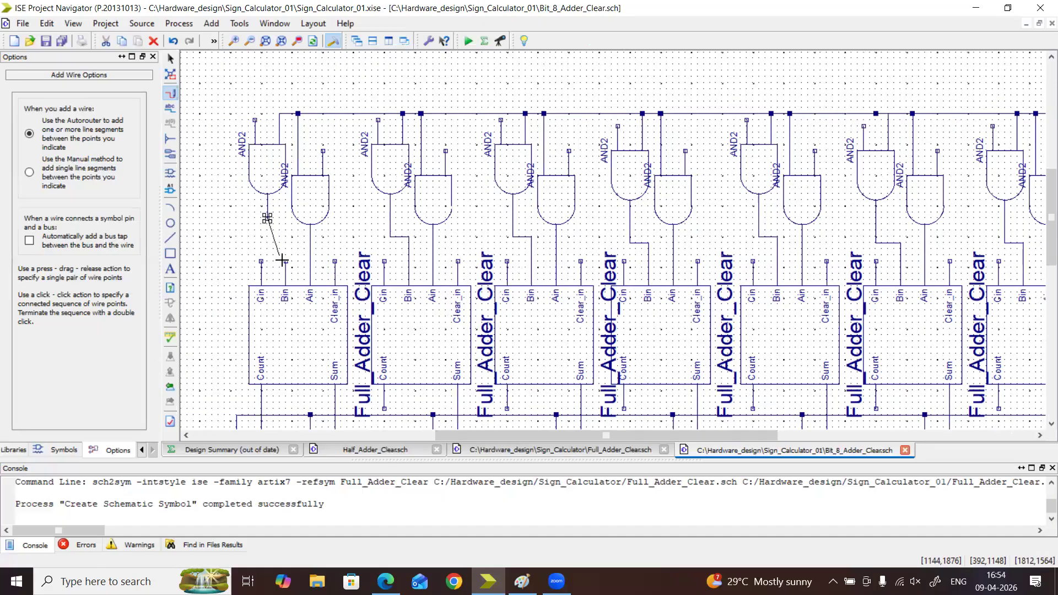
left_click(285, 261)
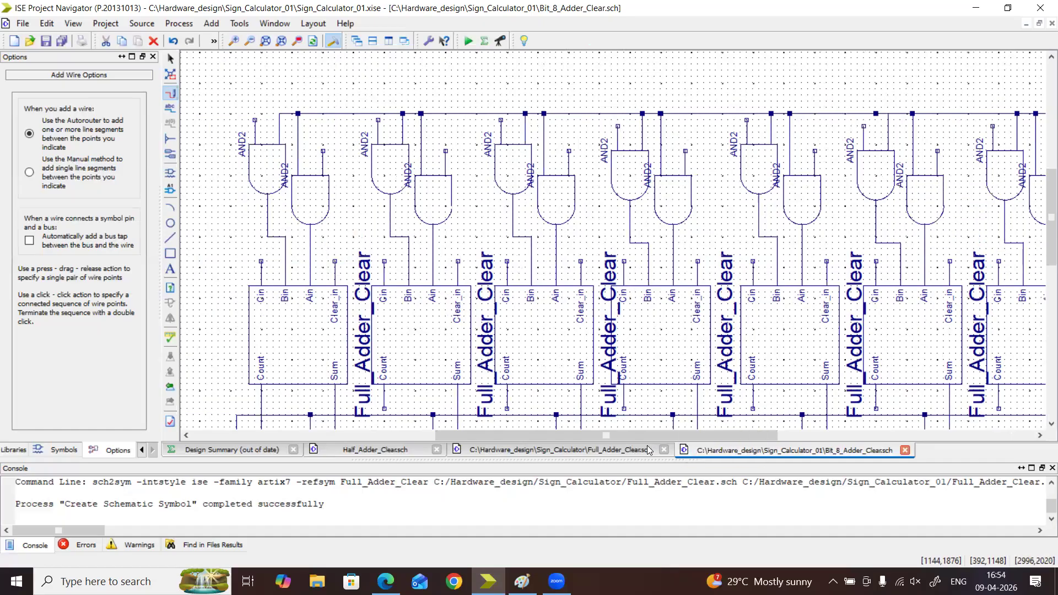
Add automatic I/O markers to the free inputs of the rightmost adder's two and2 gates and the second adder's Ain gate
left_click_drag(593, 440, 761, 441)
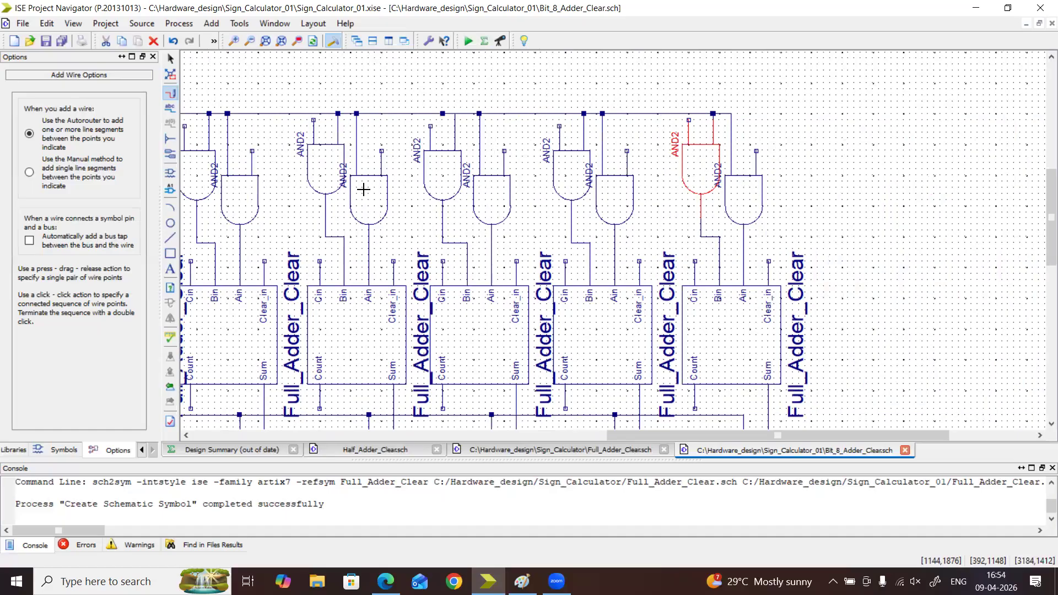
left_click(170, 155)
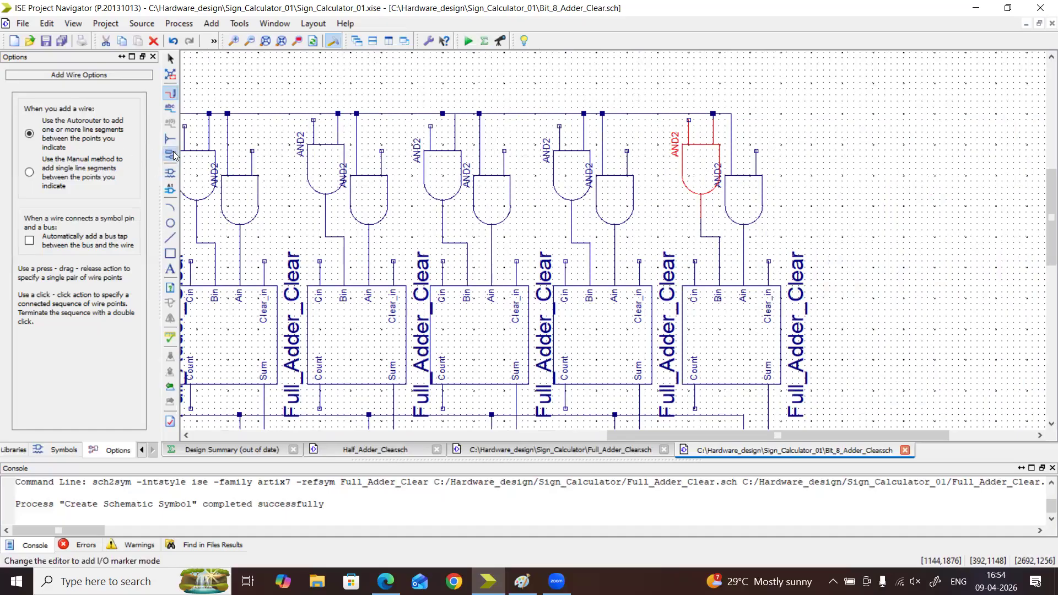
left_click(753, 147)
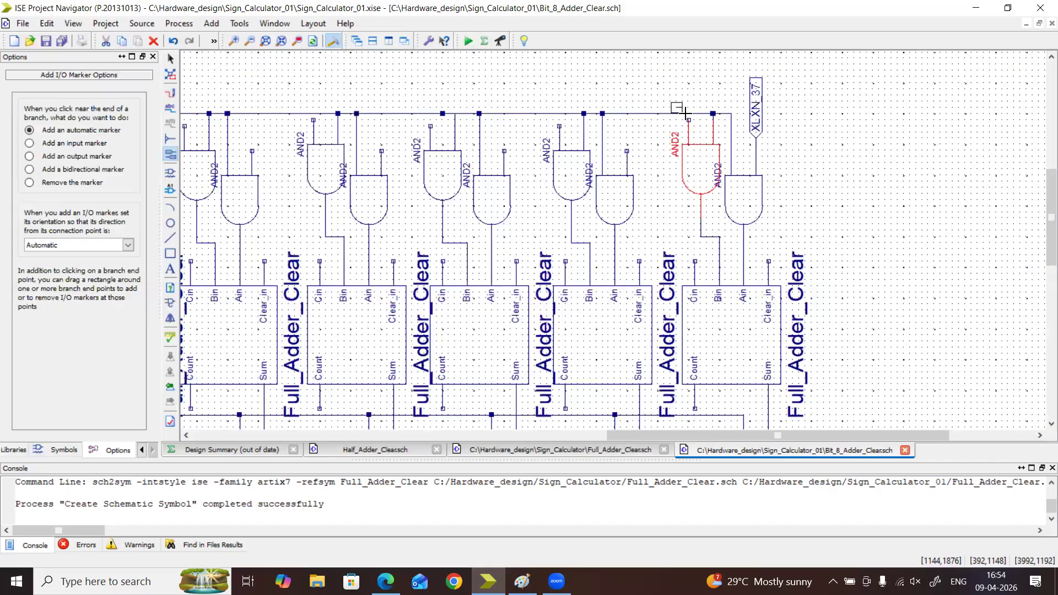
left_click(689, 120)
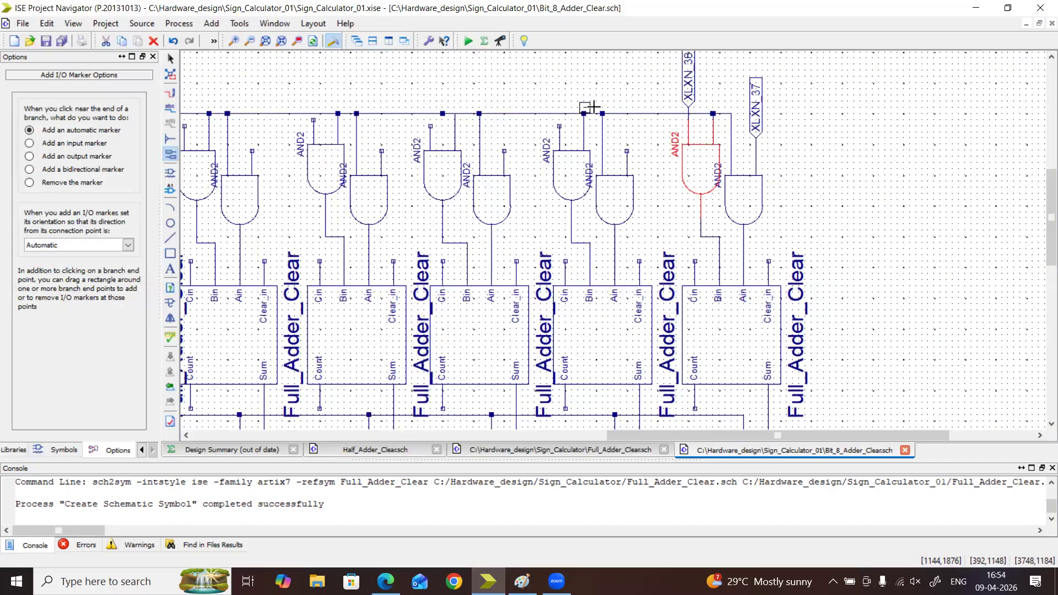
left_click(625, 148)
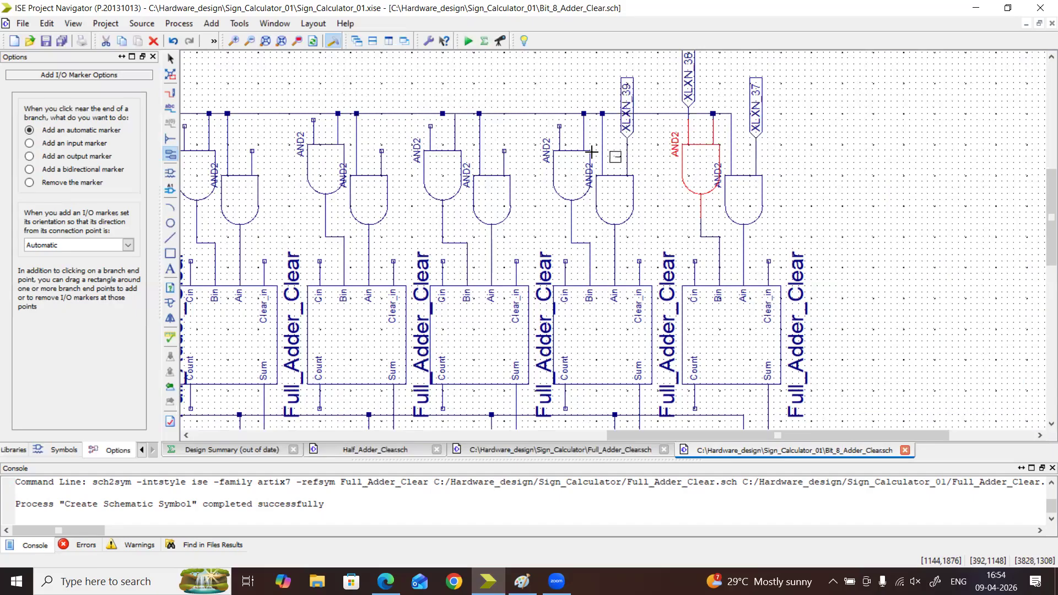
Try to add an automatic I/O marker to the free input of the and2 gate feeding the second adder's Bin
left_click(535, 145)
left_click(543, 301)
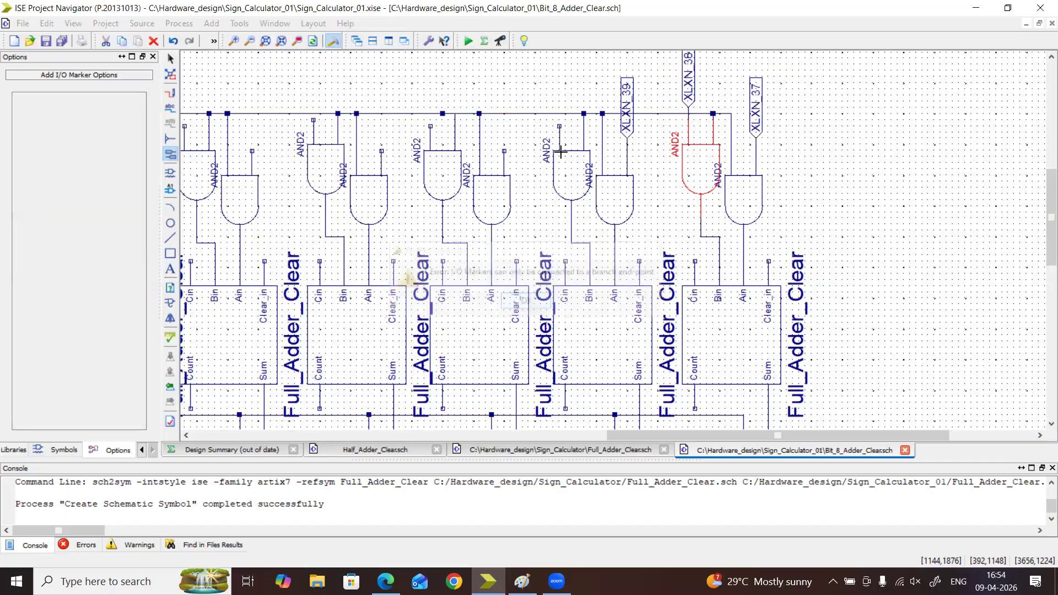
left_click(556, 126)
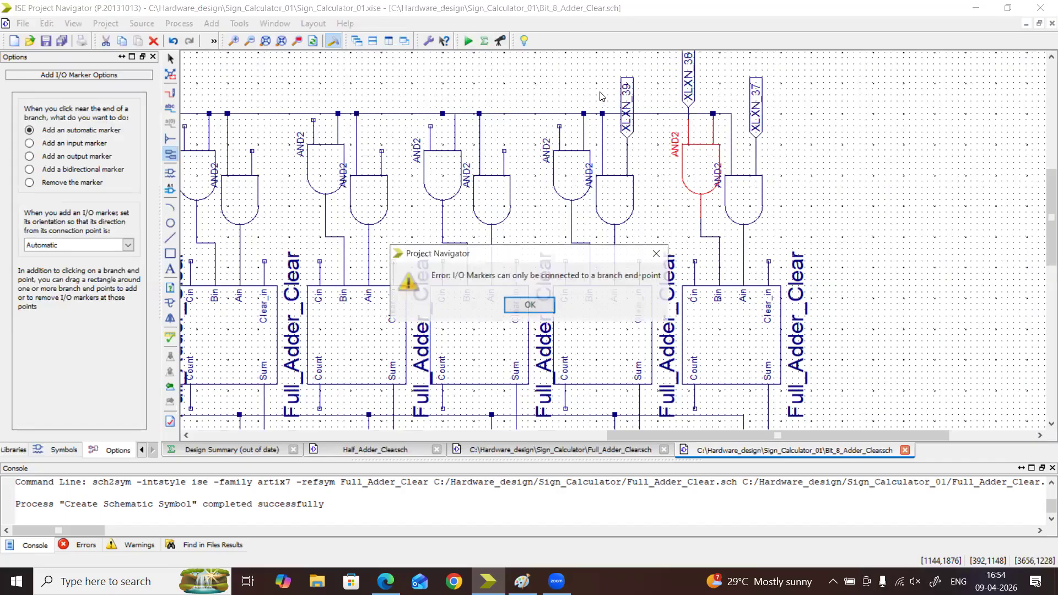
left_click(542, 303)
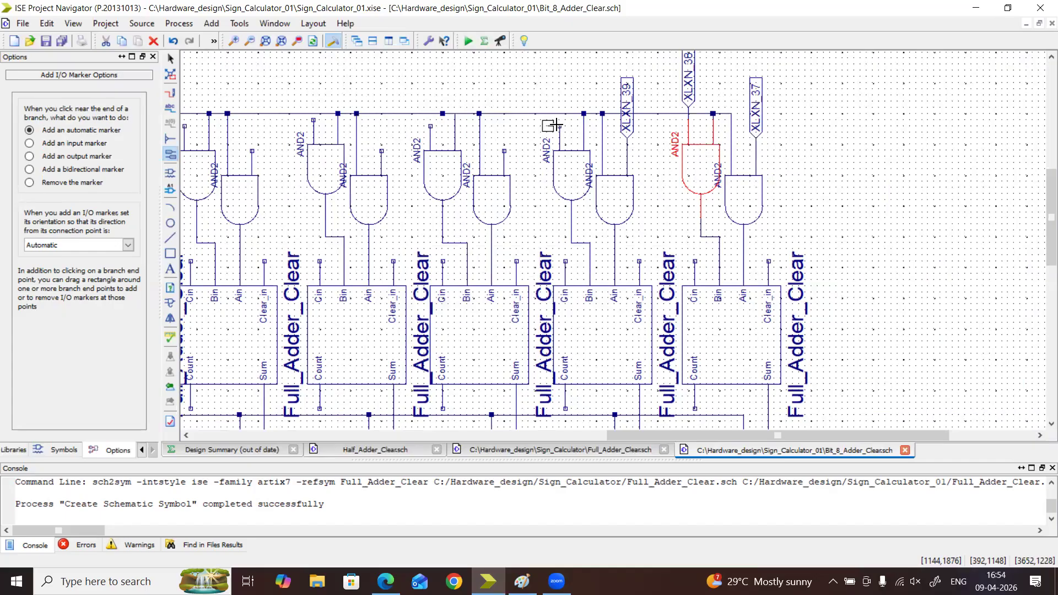
left_click(556, 125)
left_click(536, 300)
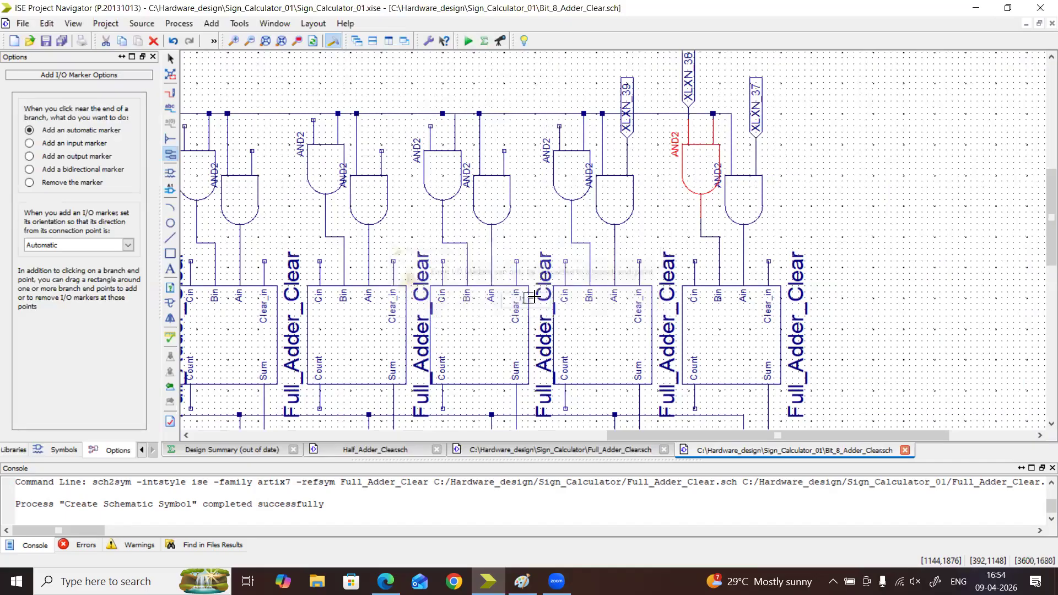
key("Escape")
Try extending the second adder's Bin gate input upward with a short wire, and undo each attempt
left_click(172, 94)
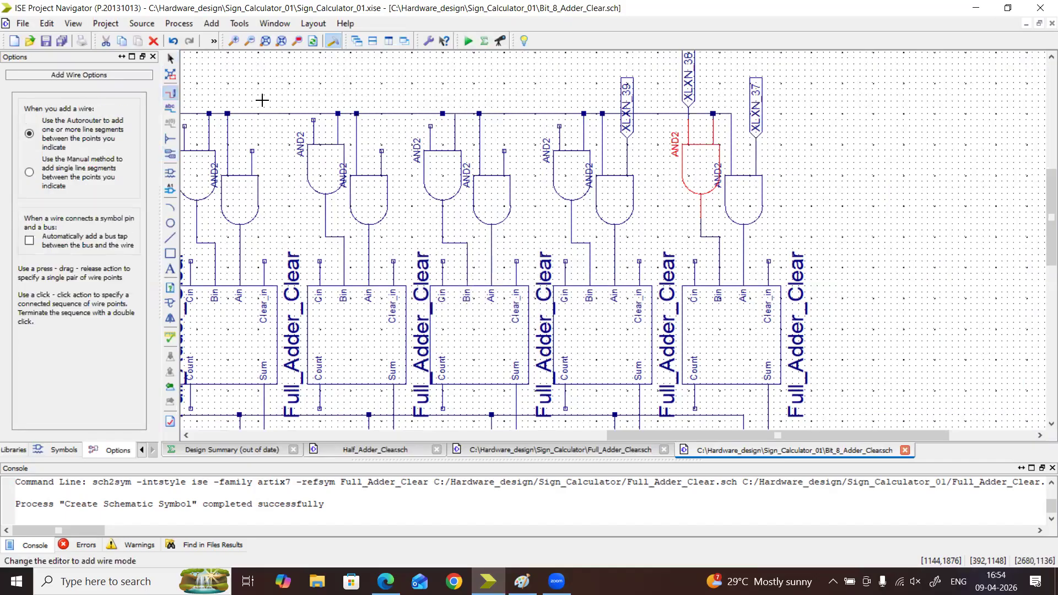
left_click(558, 126)
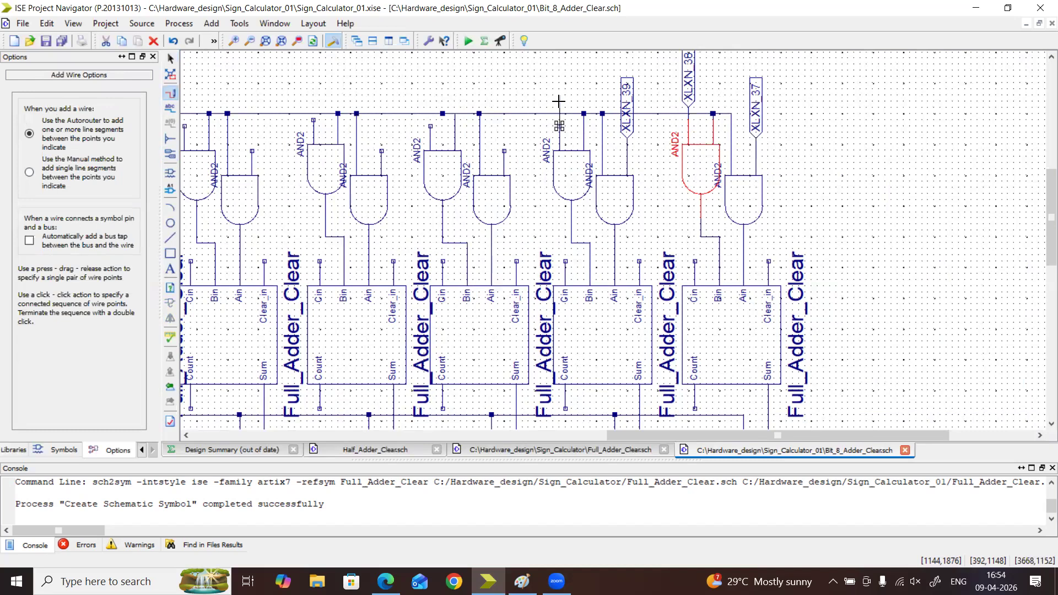
double_click(558, 105)
key("ctrl+z")
left_click(559, 106)
left_click(560, 154)
key("ctrl+z")
left_click_drag(559, 119, 559, 102)
key("ctrl+z")
Retry placing an I/O marker on the second adder's Bin gate input, including at a closer zoom
left_click(170, 154)
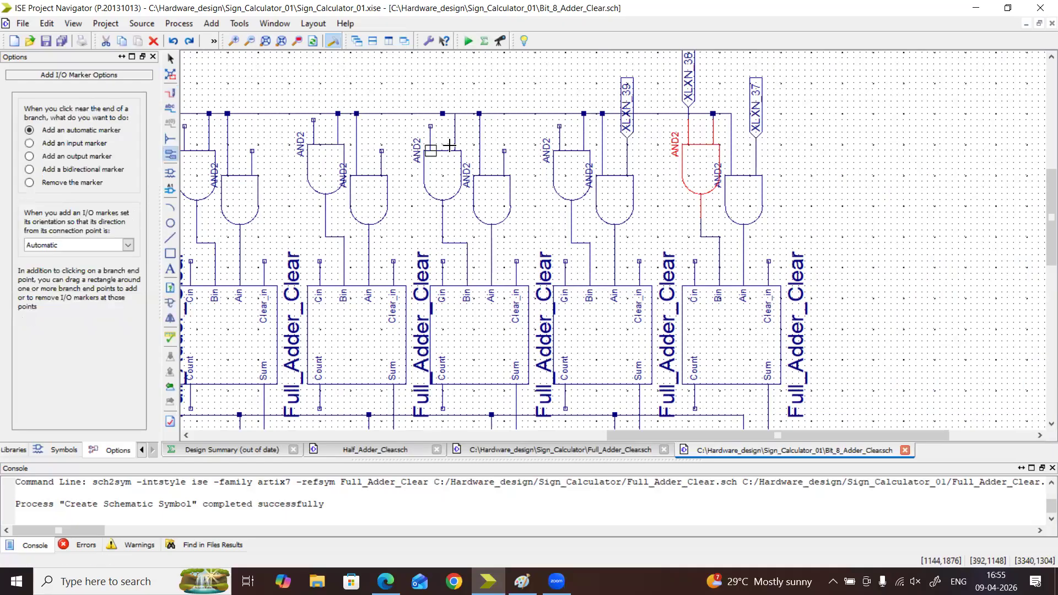
left_click(556, 125)
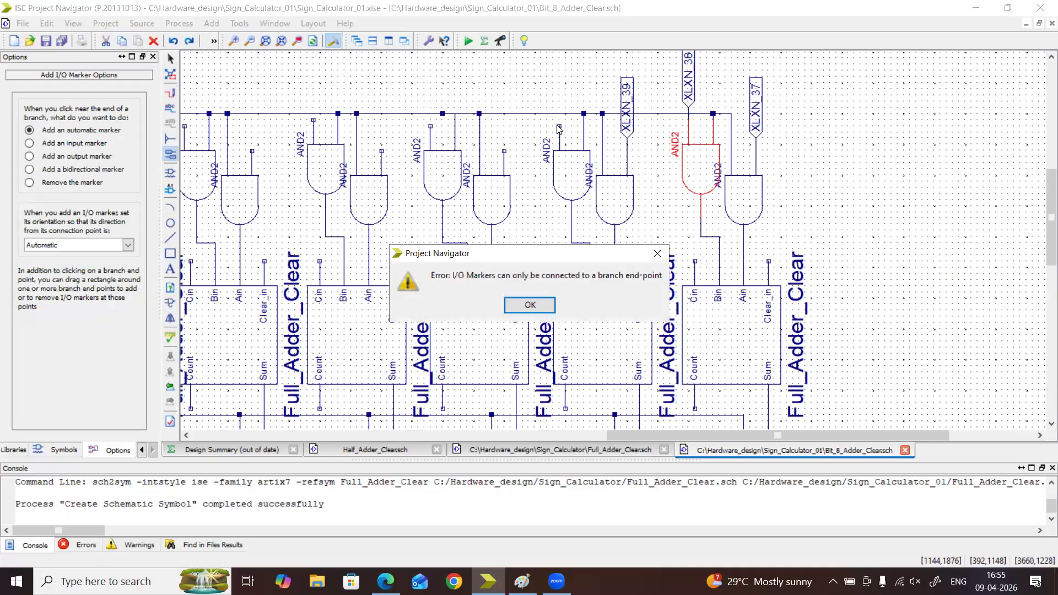
left_click(539, 312)
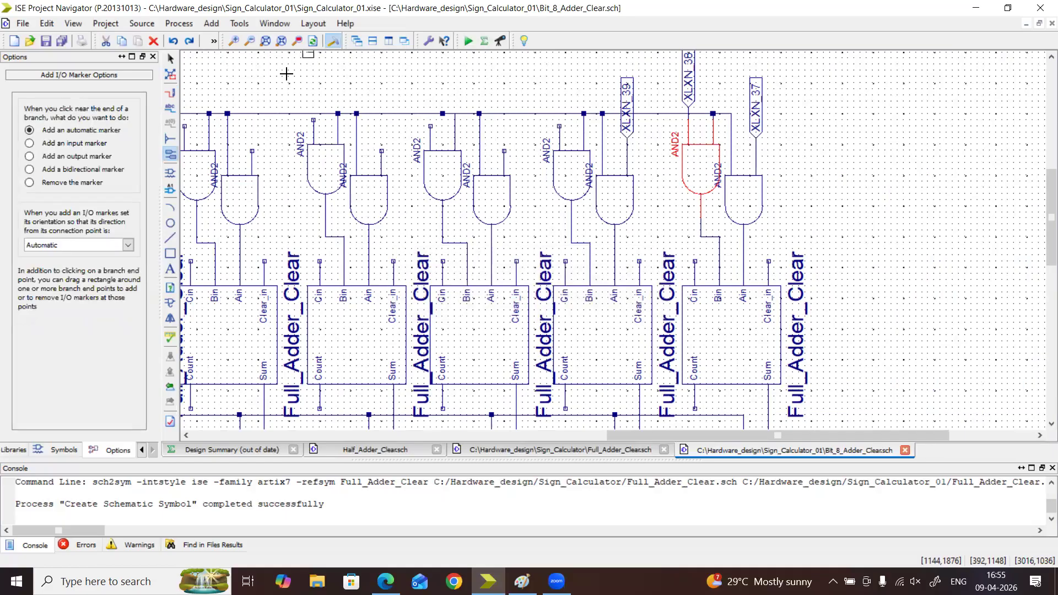
left_click(234, 40)
left_click(234, 40)
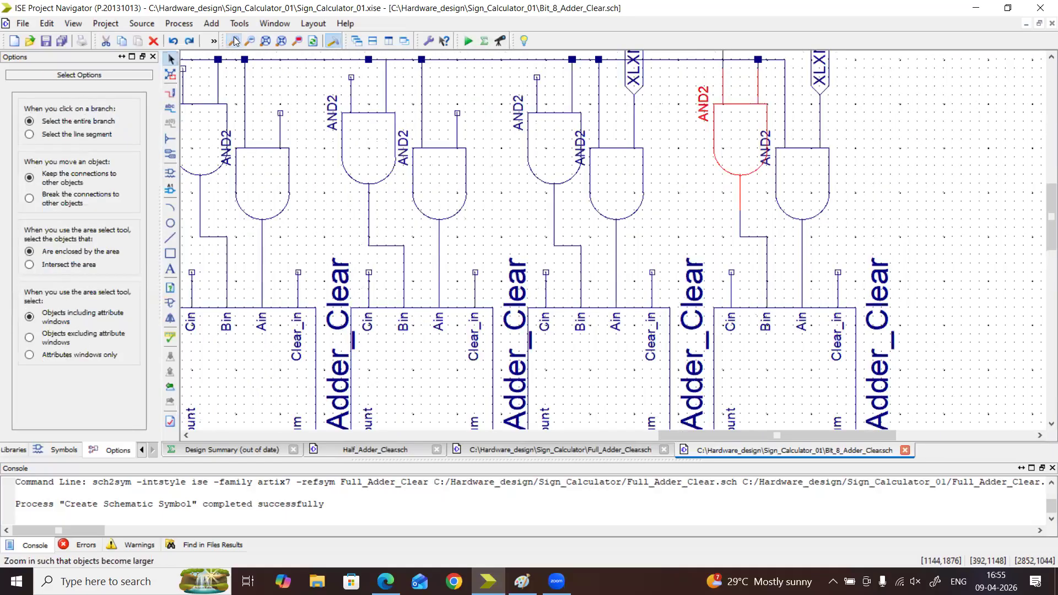
left_click(234, 40)
scroll(1037, 198, "up", 3)
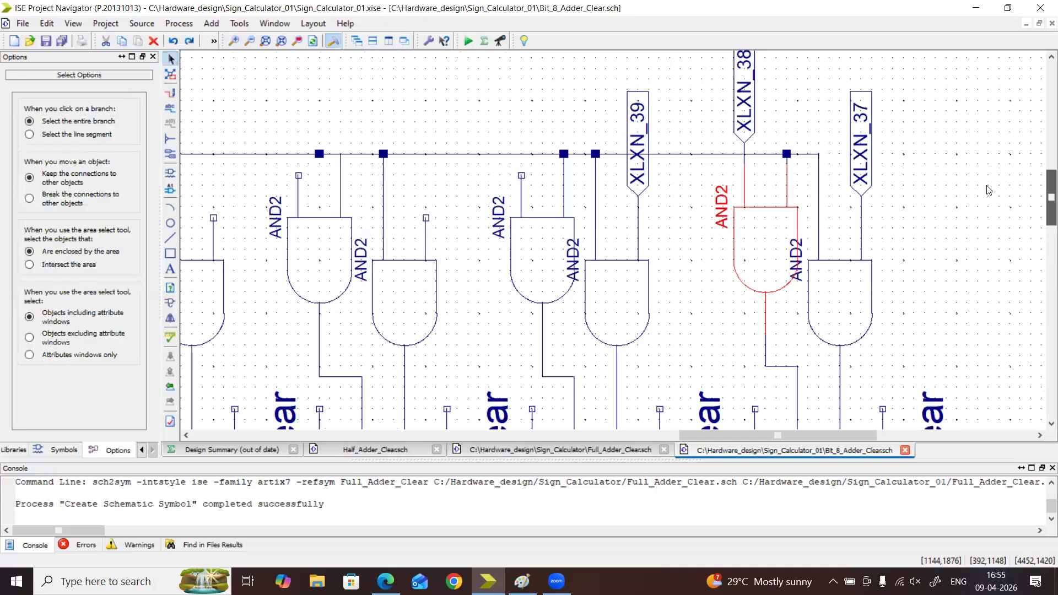
left_click(170, 153)
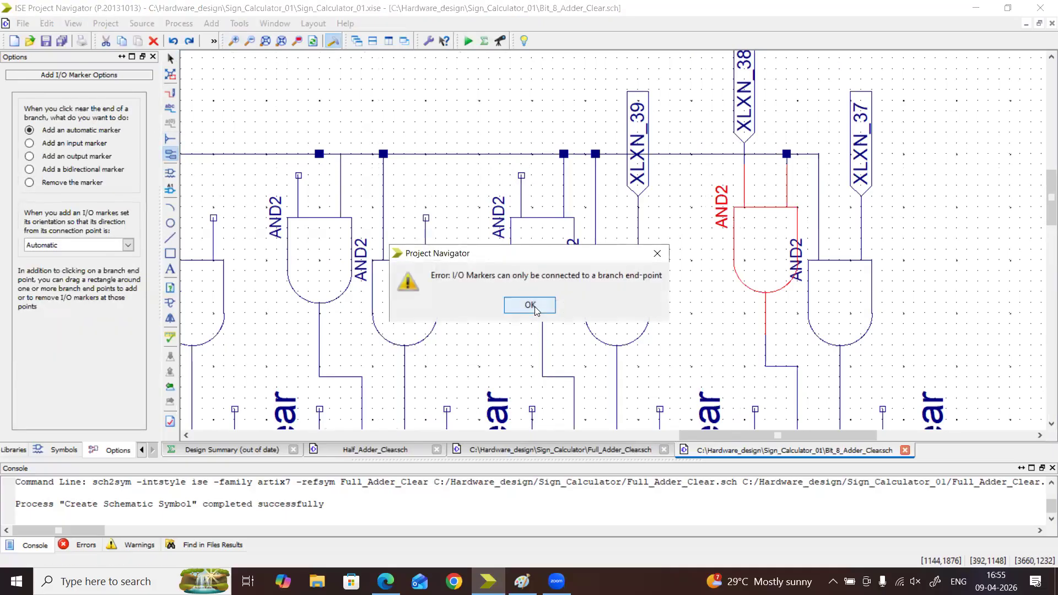
left_click(530, 305)
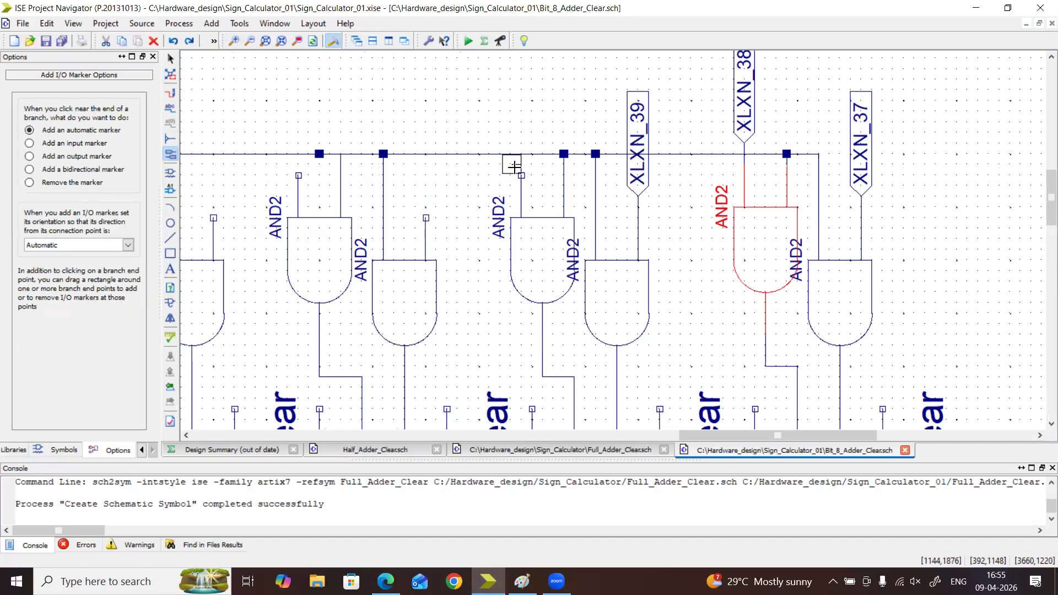
left_click(518, 175)
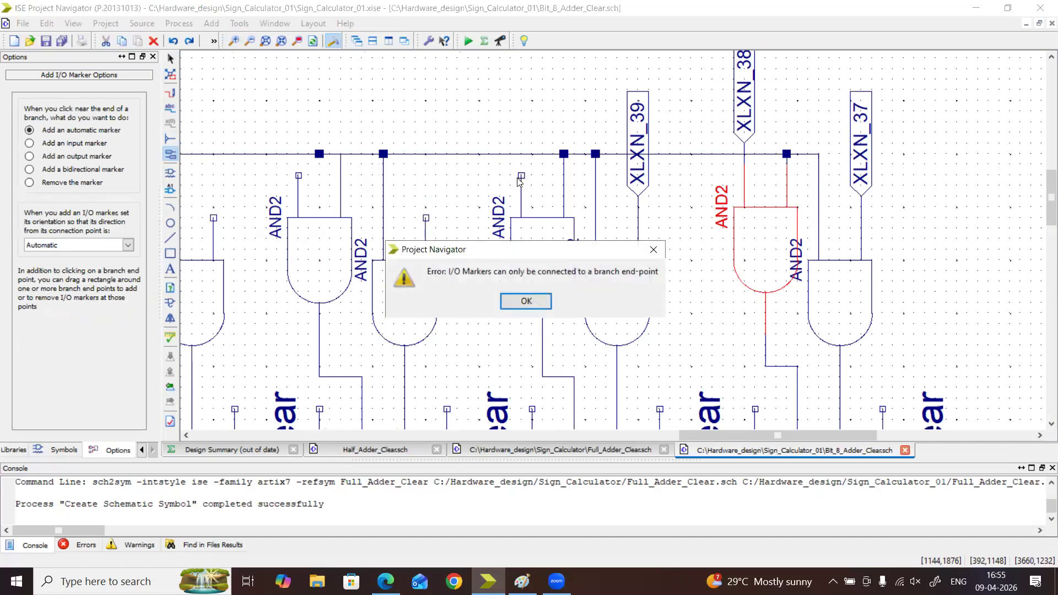
left_click(531, 304)
key("Escape")
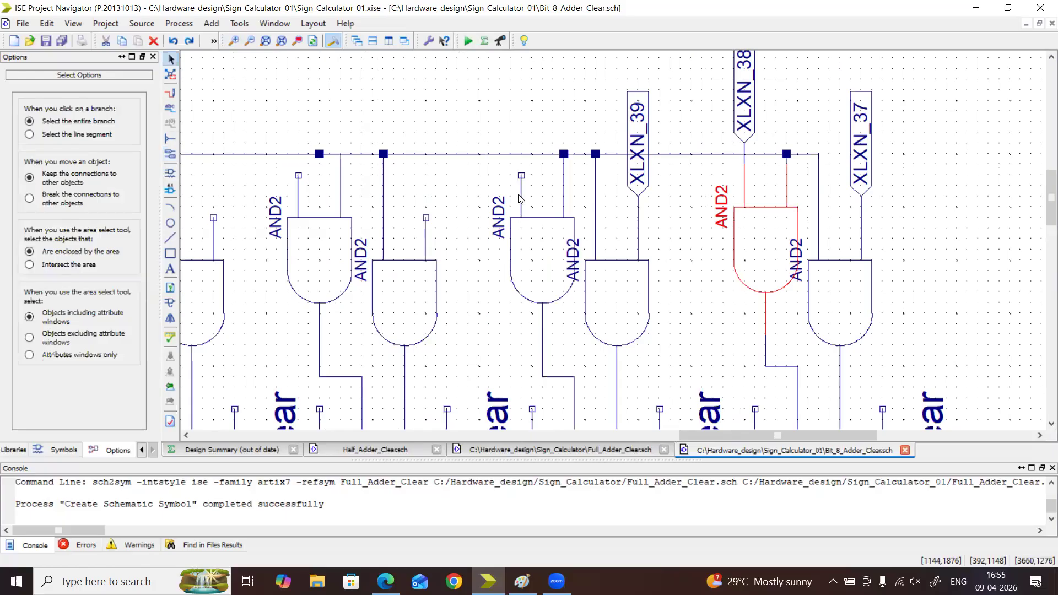
Move the second adder's Bin and2 gate slightly down and add an automatic I/O marker to its free input
left_click_drag(520, 178, 521, 188)
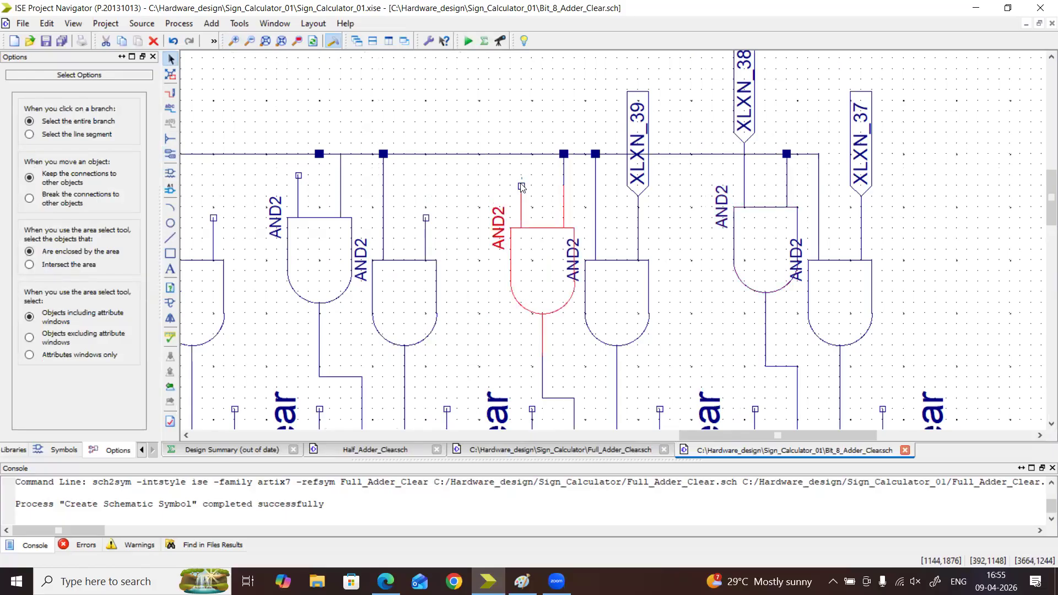
left_click(509, 184)
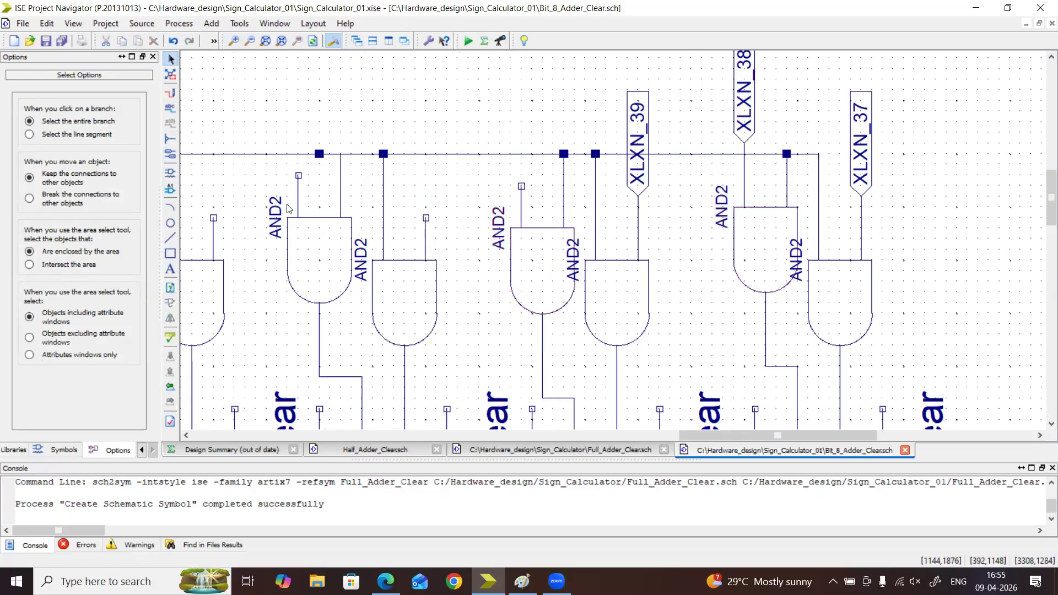
left_click(170, 155)
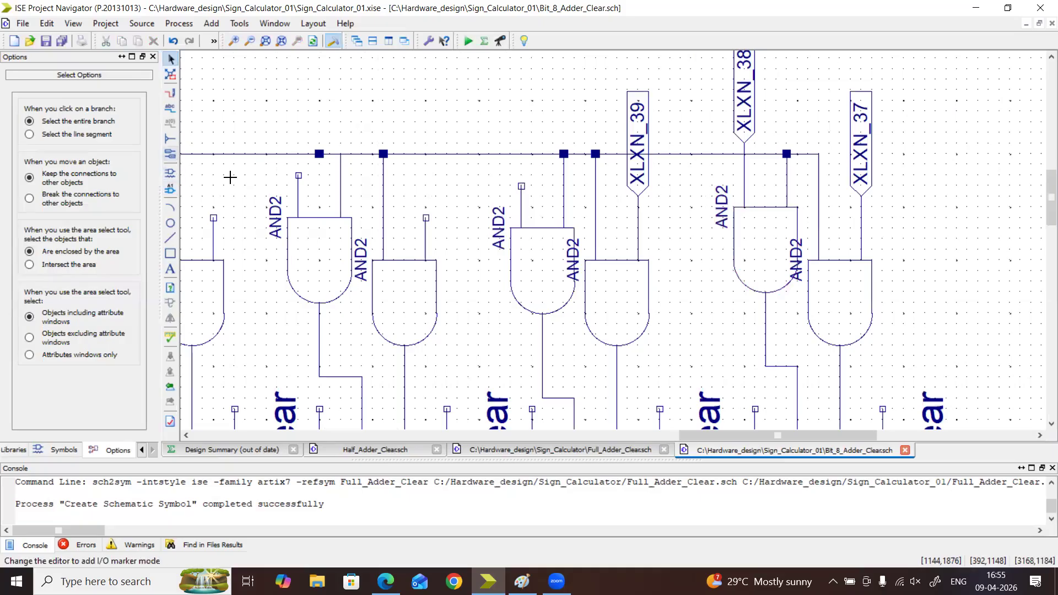
left_click(514, 182)
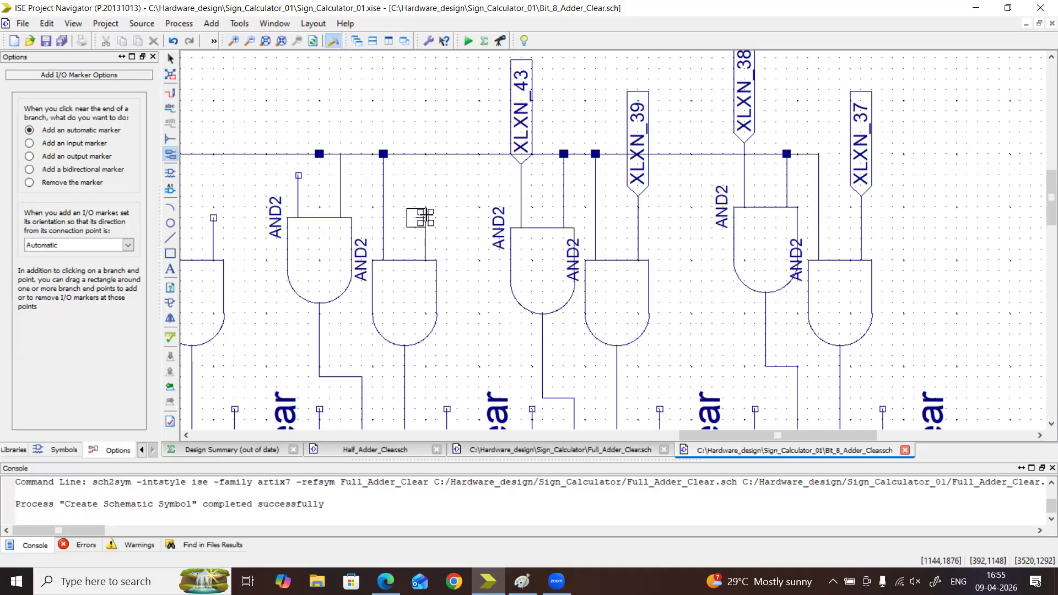
Add automatic I/O markers to the third adder's Ain and Bin gate inputs, moving its Bin gate slightly down
left_click(425, 217)
left_click(276, 198)
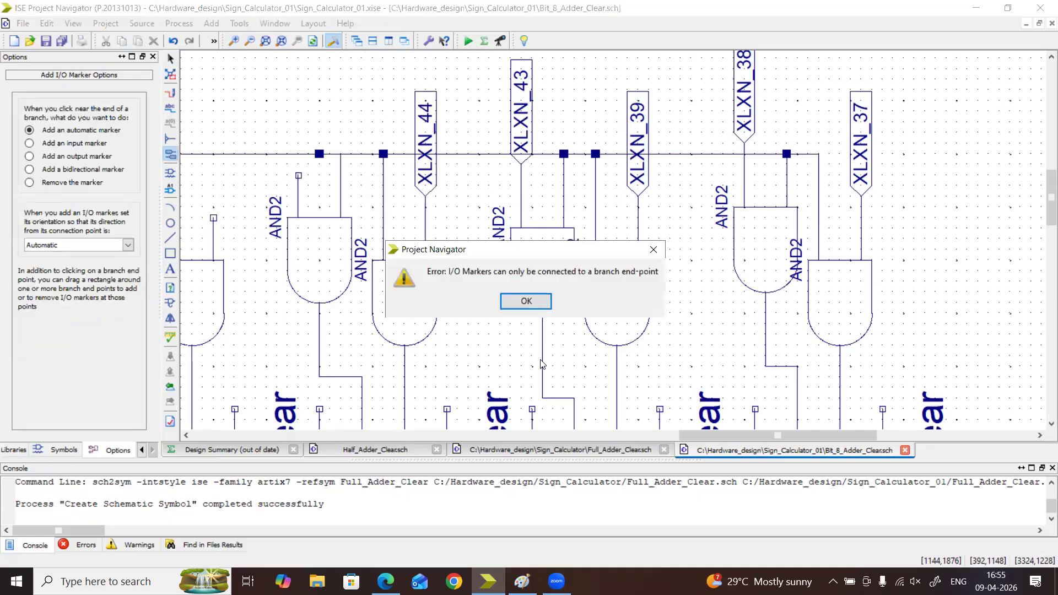
left_click(532, 301)
key("Escape")
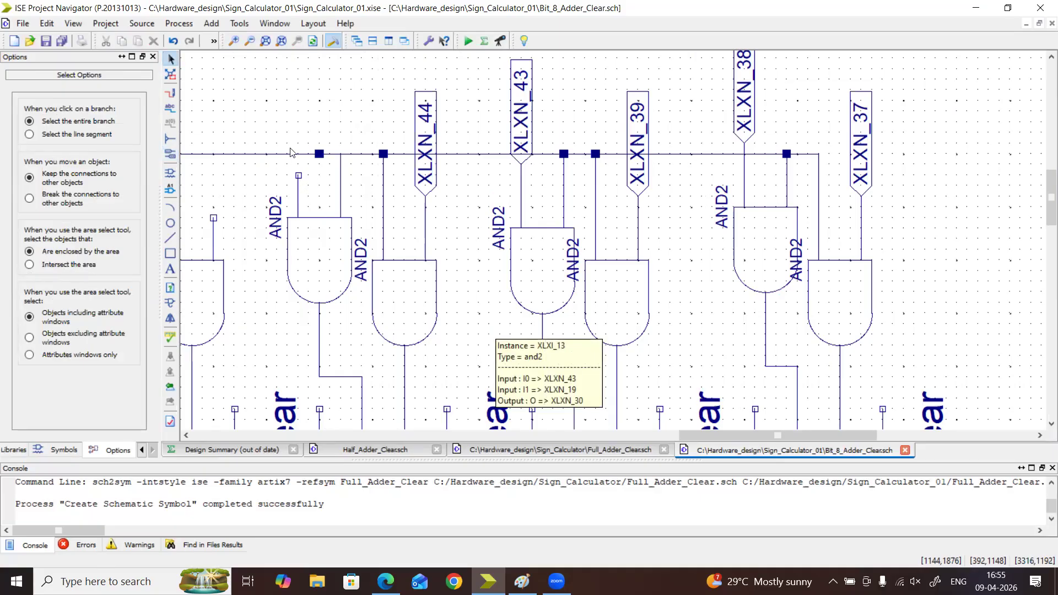
left_click(308, 258)
left_click_drag(309, 257, 308, 262)
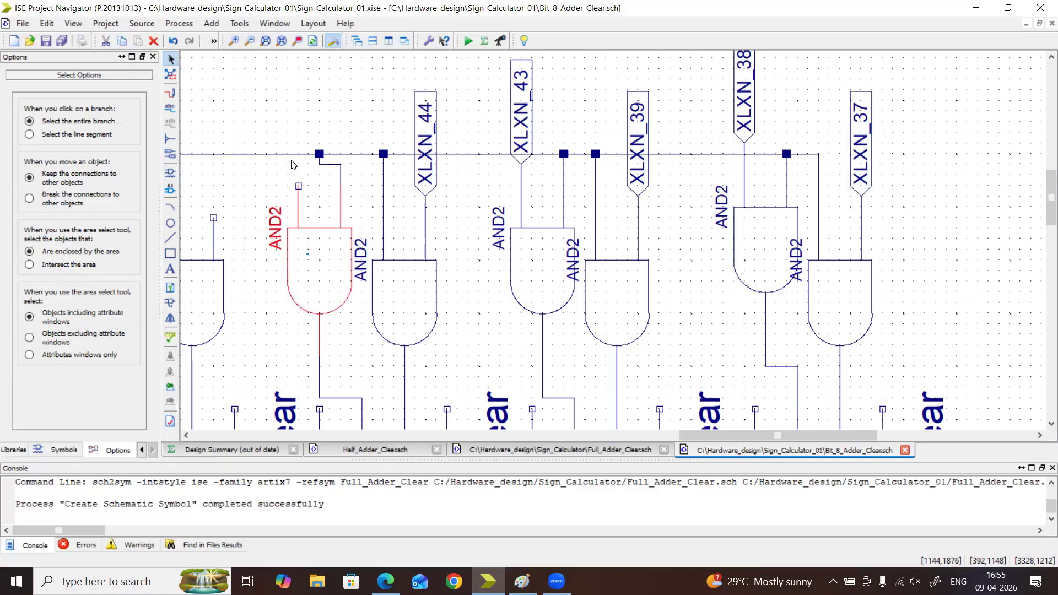
left_click(293, 155)
left_click(170, 154)
left_click(296, 187)
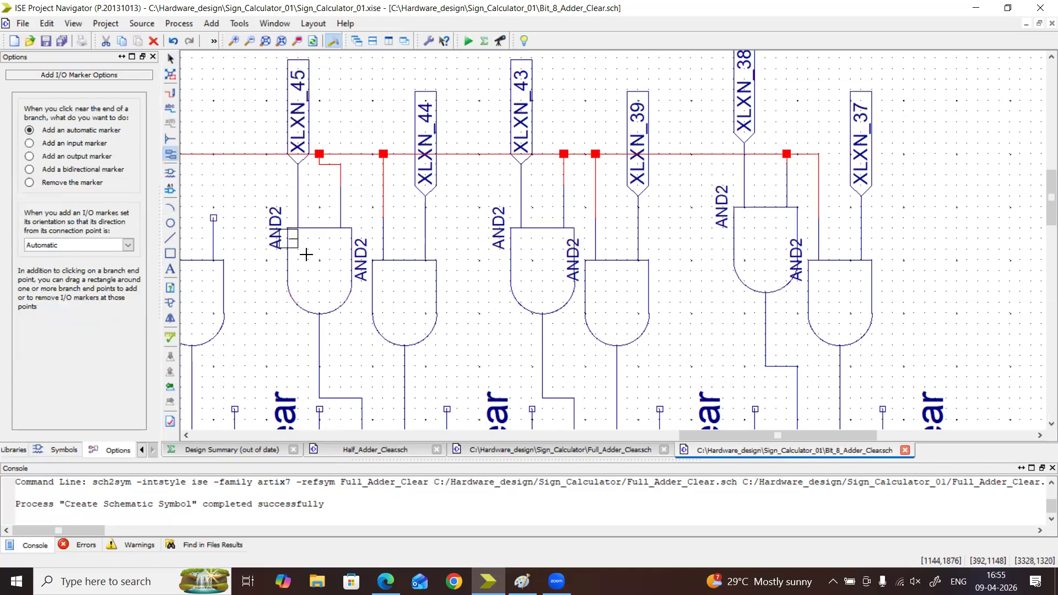
Add automatic I/O markers to the fourth adder's Ain and Bin gate inputs and the fifth adder's Ain gate input
left_click_drag(686, 436, 610, 436)
left_click(539, 216)
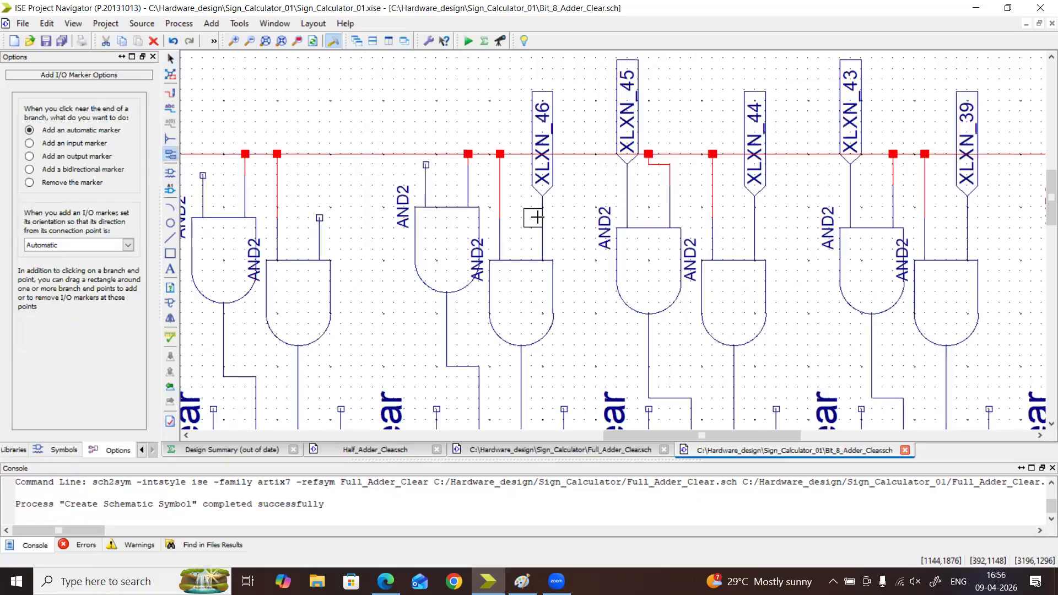
left_click(422, 163)
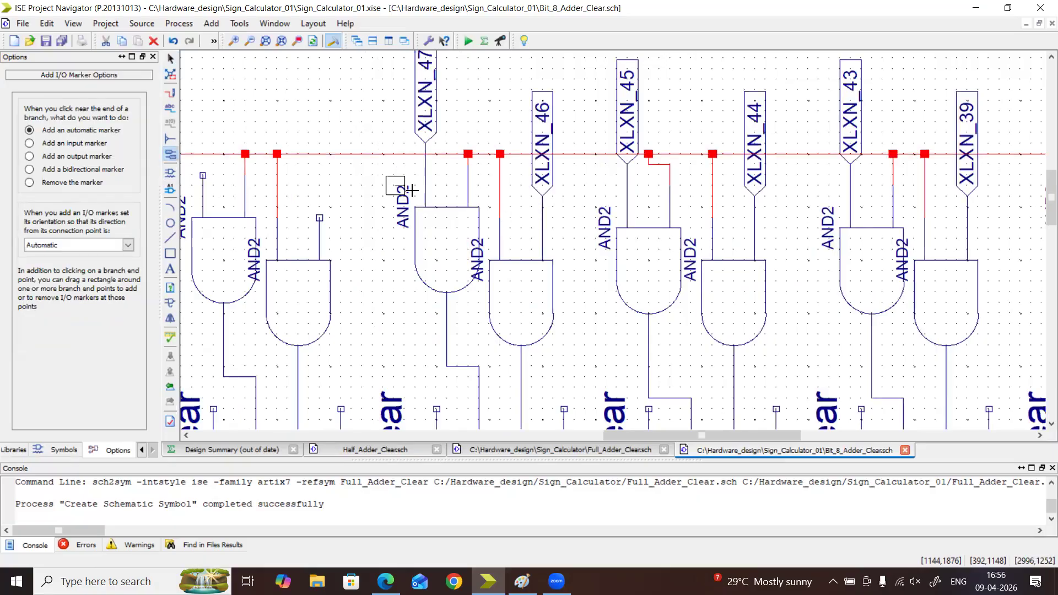
left_click(316, 219)
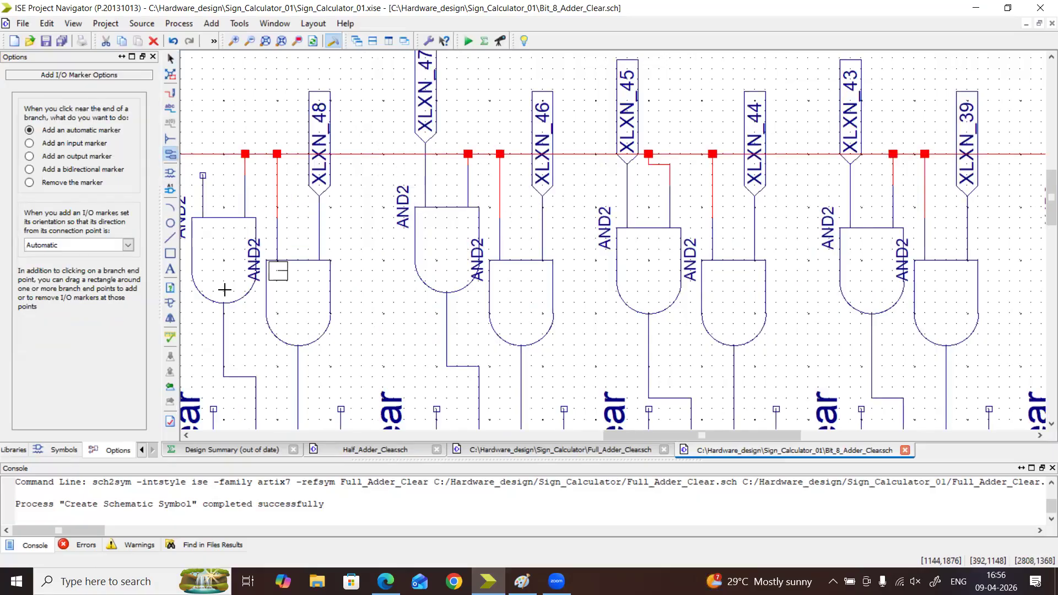
Try to add an automatic I/O marker to the free input of the fifth adder's Bin gate
left_click(241, 233)
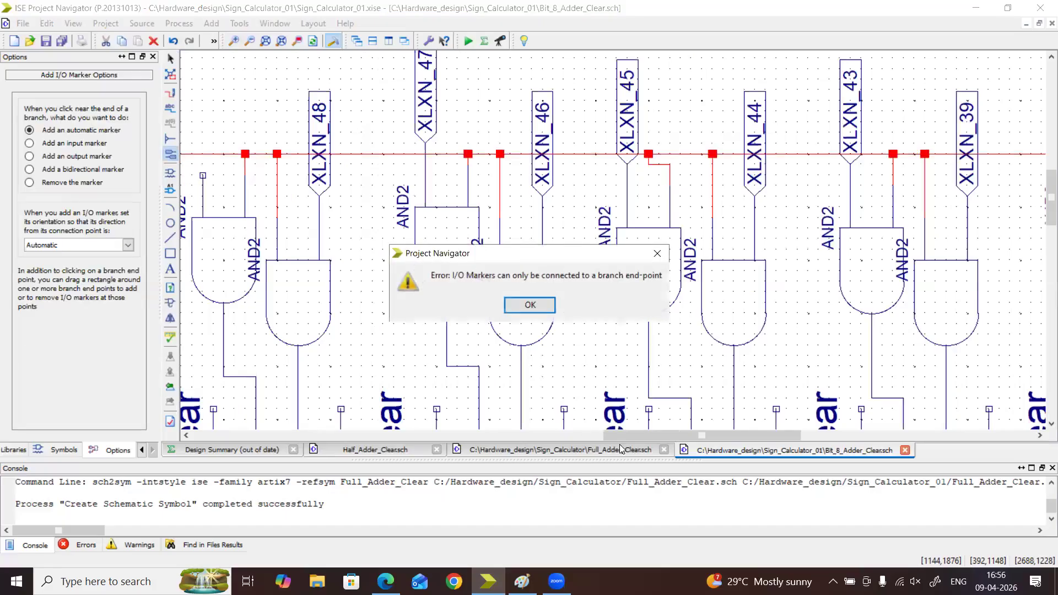
left_click(530, 304)
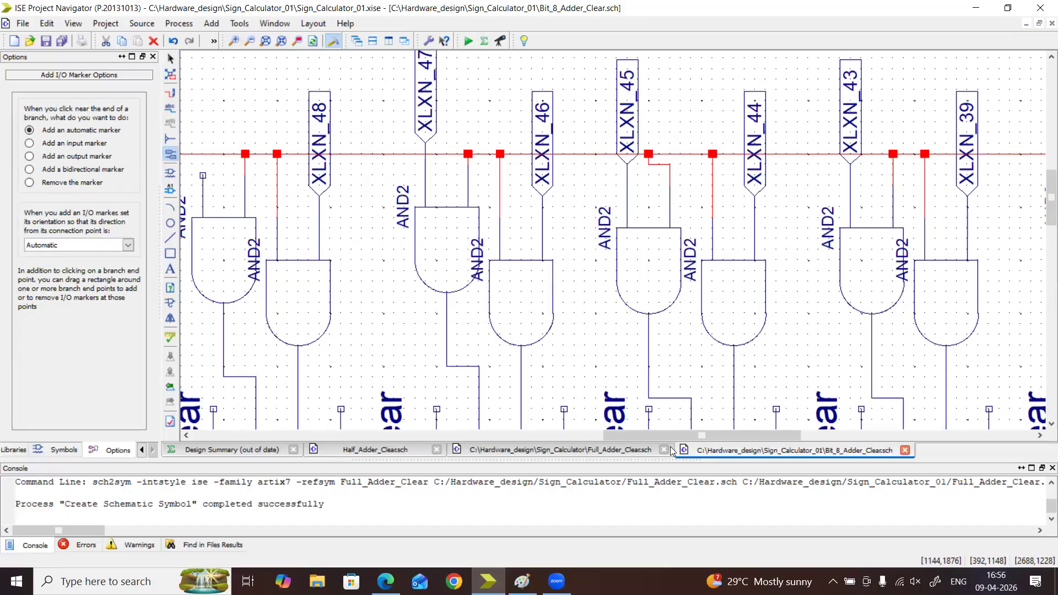
left_click_drag(666, 436, 553, 436)
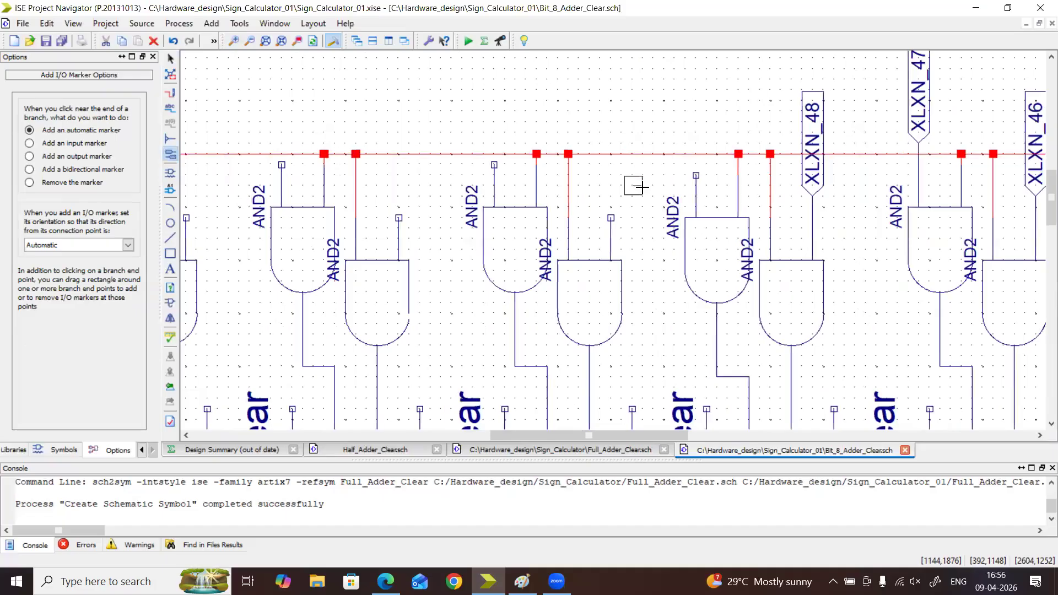
left_click(693, 171)
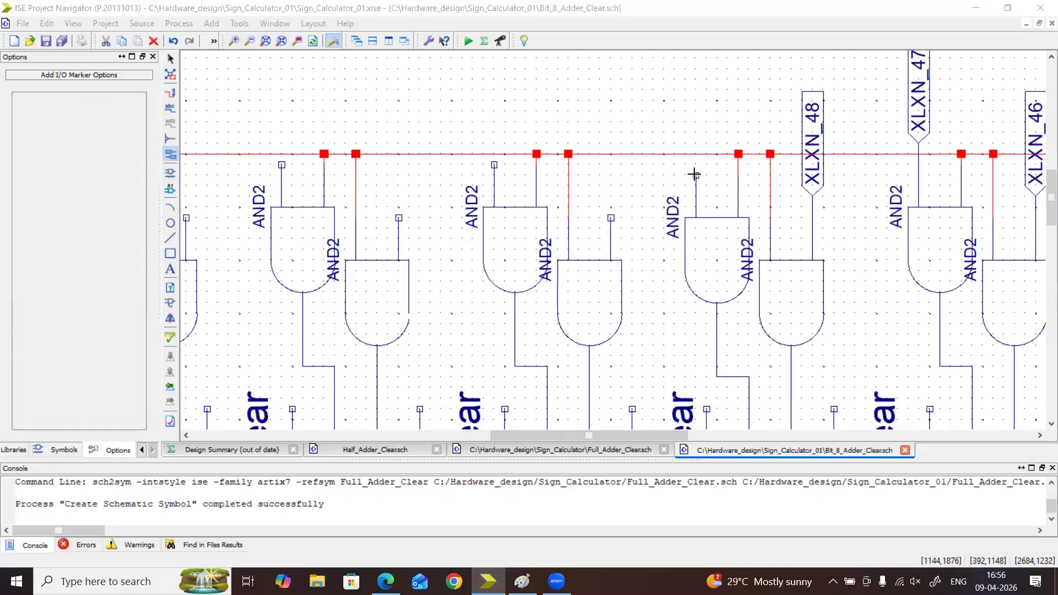
left_click(526, 301)
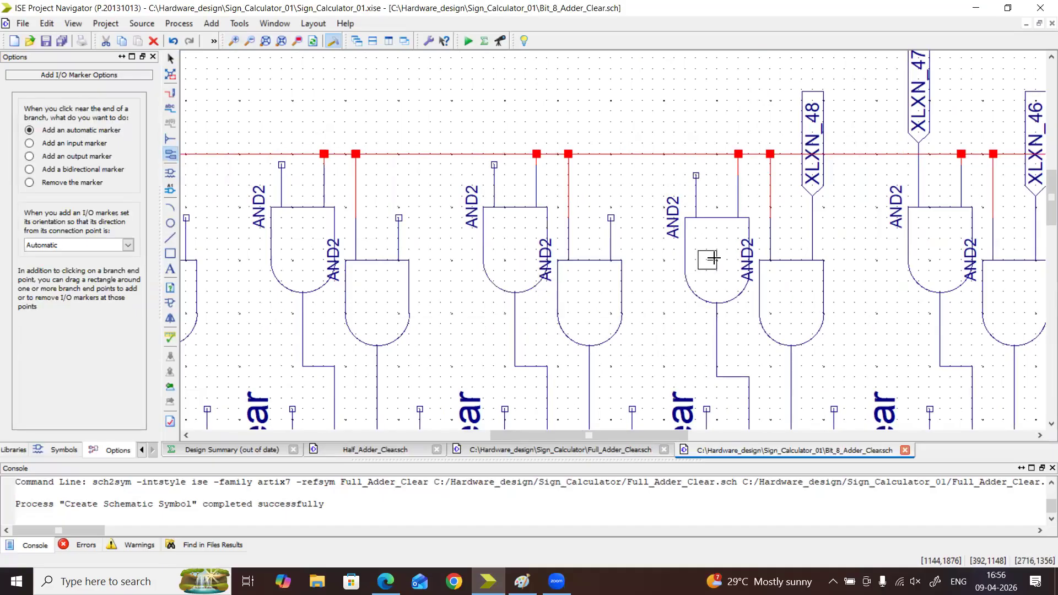
Move the fifth adder's Bin and2 gate slightly down and add an automatic I/O marker to its free input
key("Escape")
left_click_drag(701, 266, 700, 278)
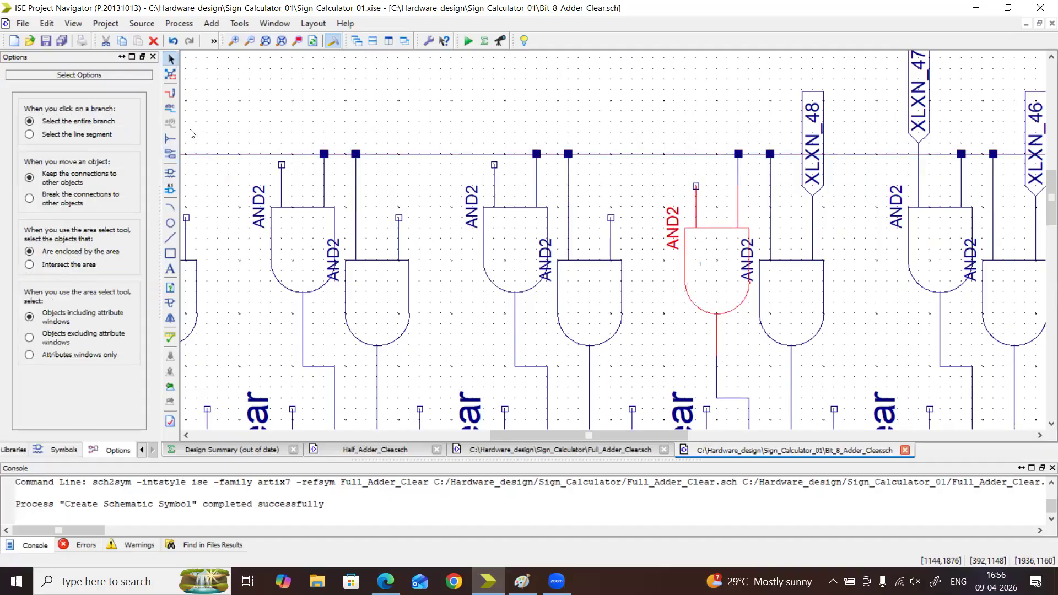
left_click(170, 154)
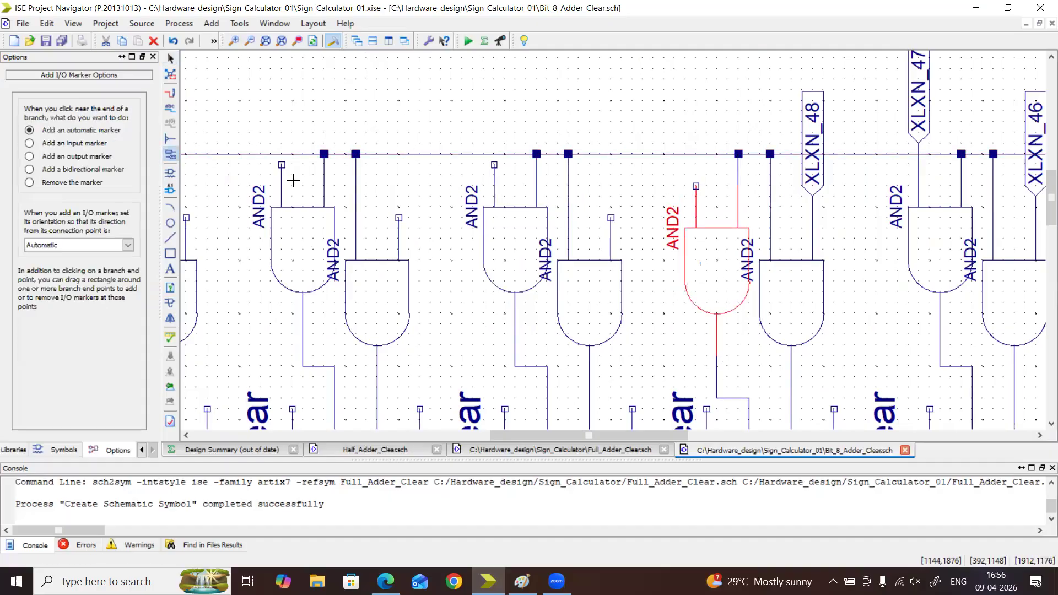
left_click(695, 186)
Add automatic I/O markers to the Ain and Bin gate inputs of the sixth, seventh and eighth adders
left_click(610, 216)
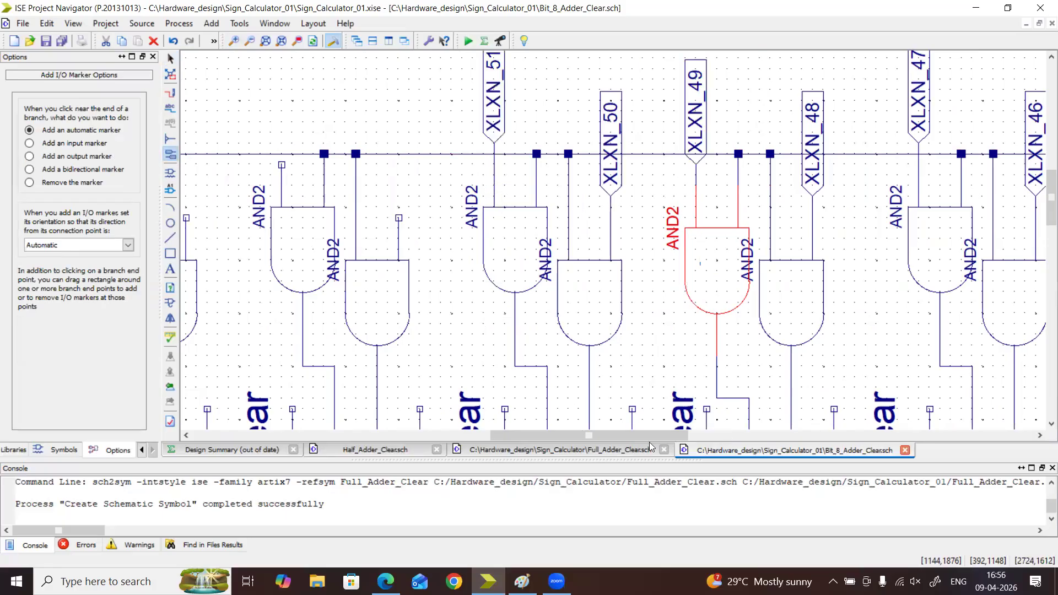
left_click_drag(637, 435, 572, 436)
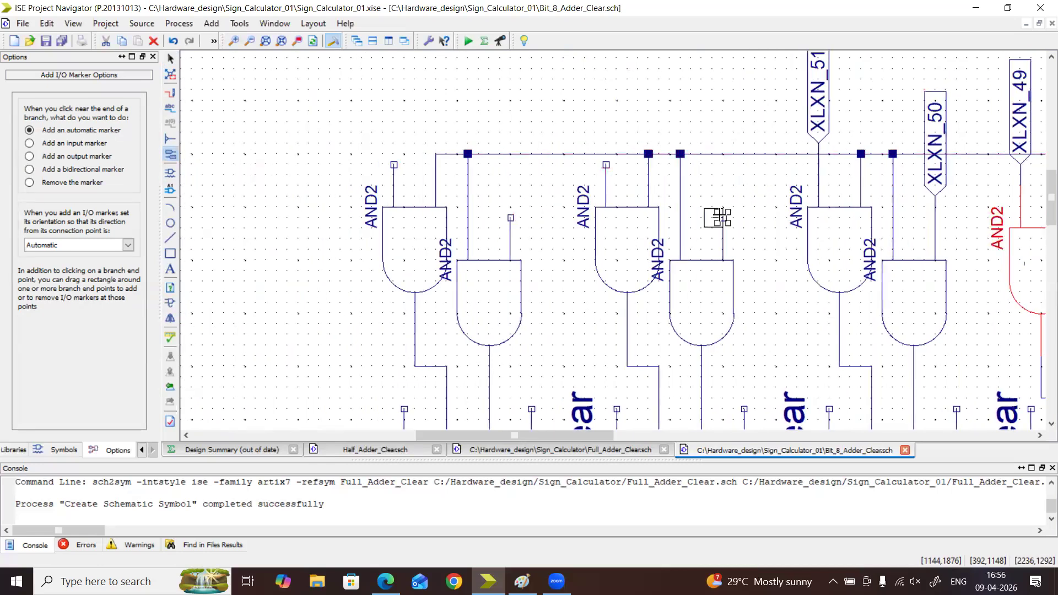
left_click(723, 219)
left_click(605, 163)
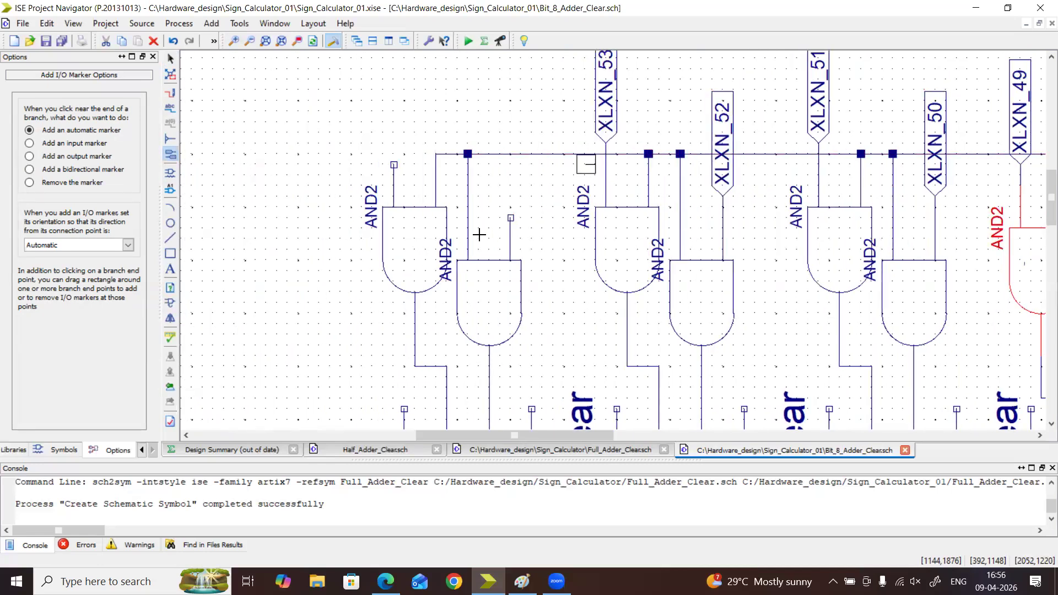
left_click(510, 218)
left_click(394, 159)
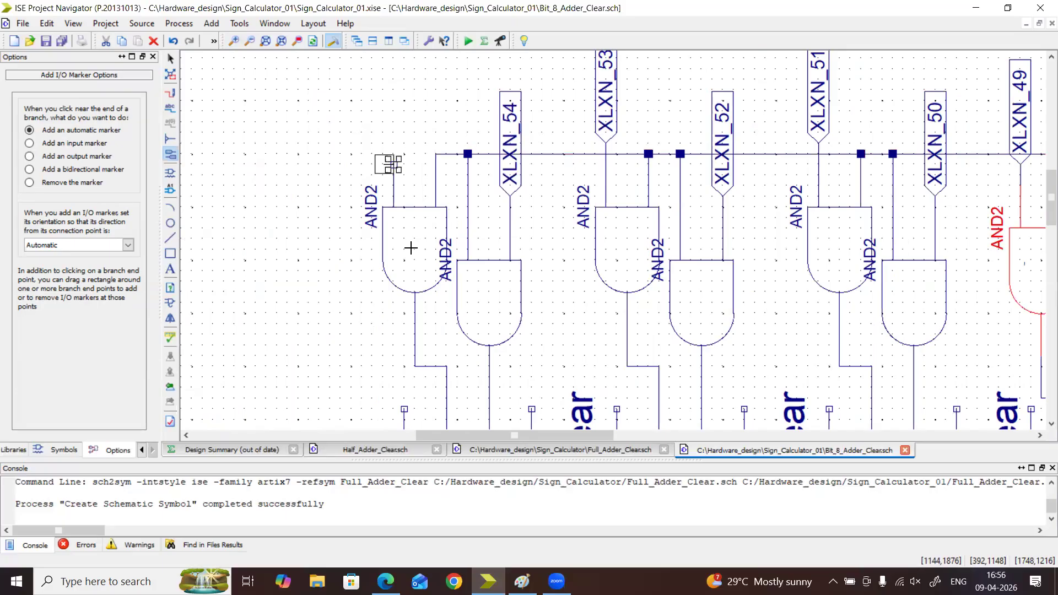
Rename the net of the first adder's Ain gate I/O marker, XLXN_37, to A0
left_click_drag(602, 438, 935, 437)
key("Escape")
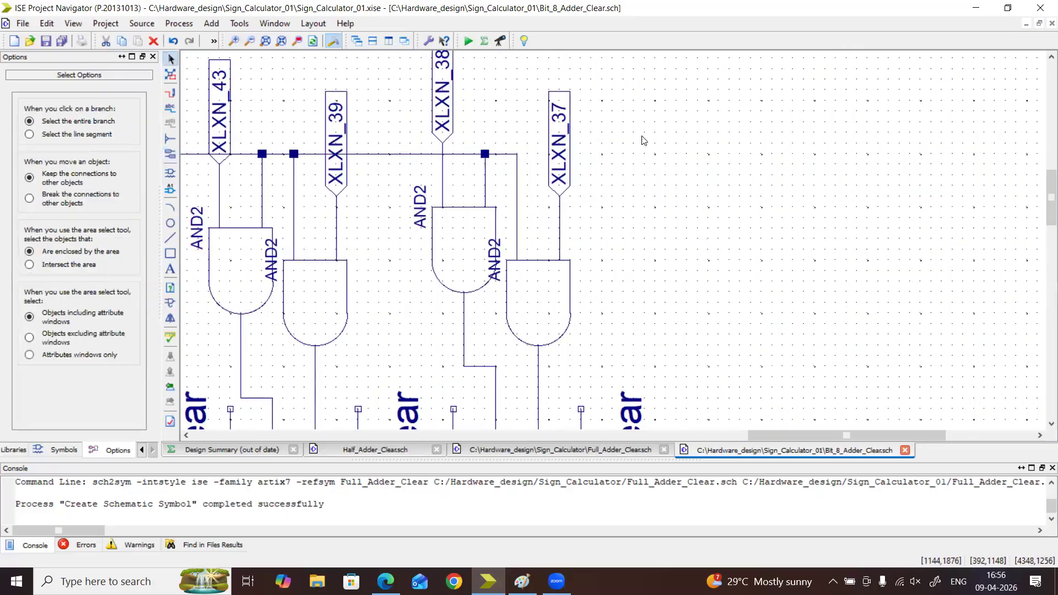
double_click(560, 161)
left_click(248, 222)
left_click_drag(420, 220, 375, 221)
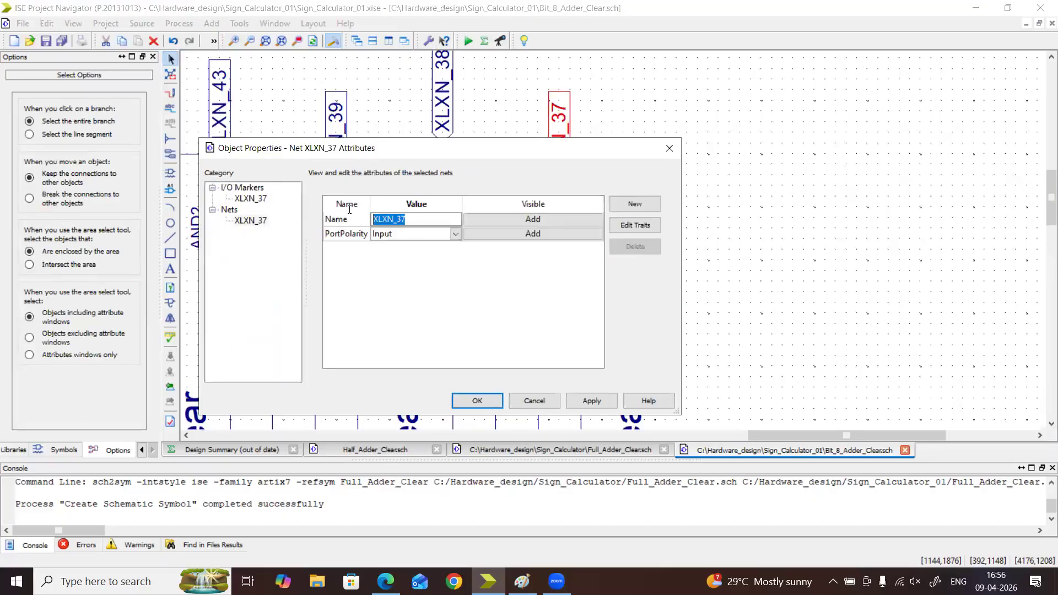
type("A0")
left_click(490, 399)
Rename the net of the first adder's Bin gate I/O marker, XLXN_38, to B0
double_click(442, 105)
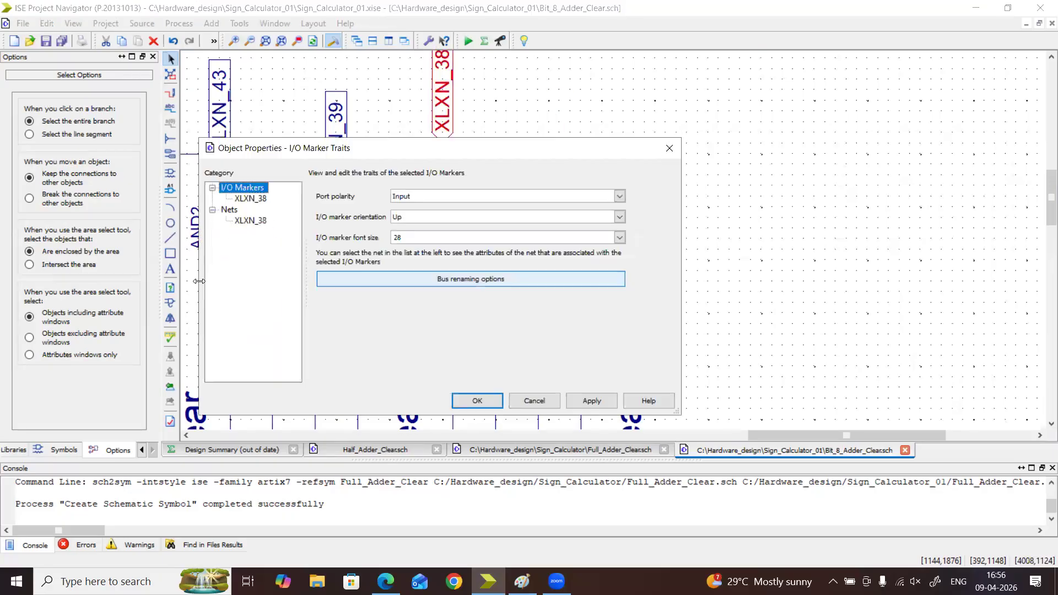
left_click(261, 221)
left_click(421, 216)
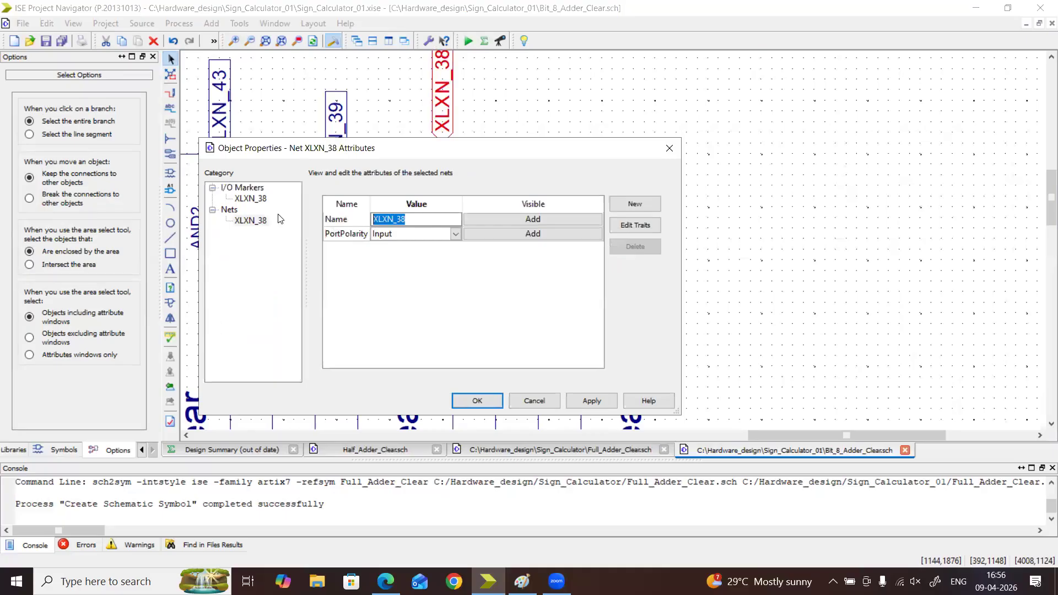
type("B0")
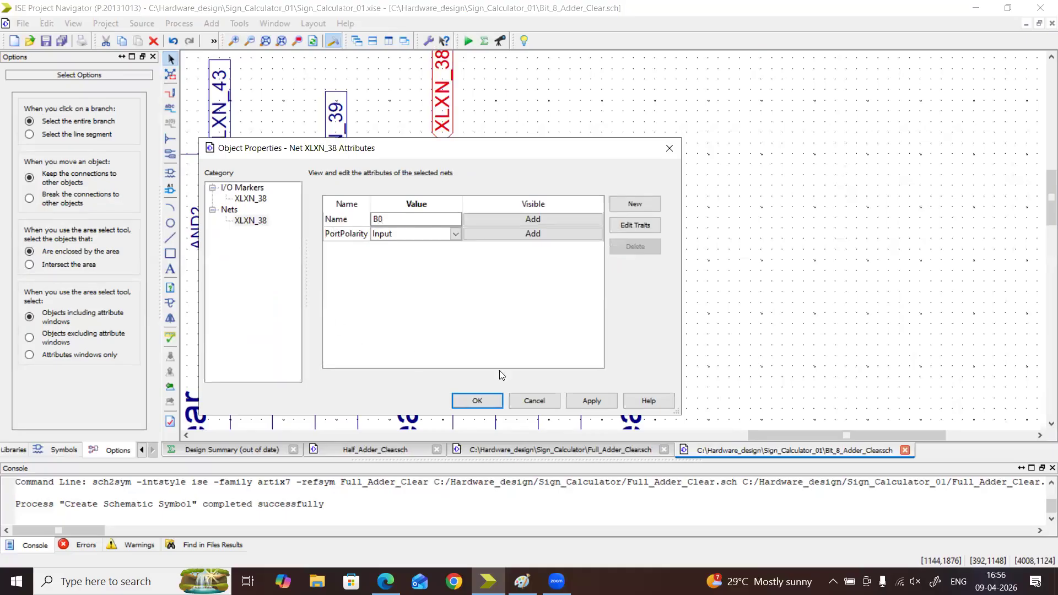
left_click(477, 401)
Rename the net of the second adder's Ain gate I/O marker, XLXN_39, to A1
double_click(337, 187)
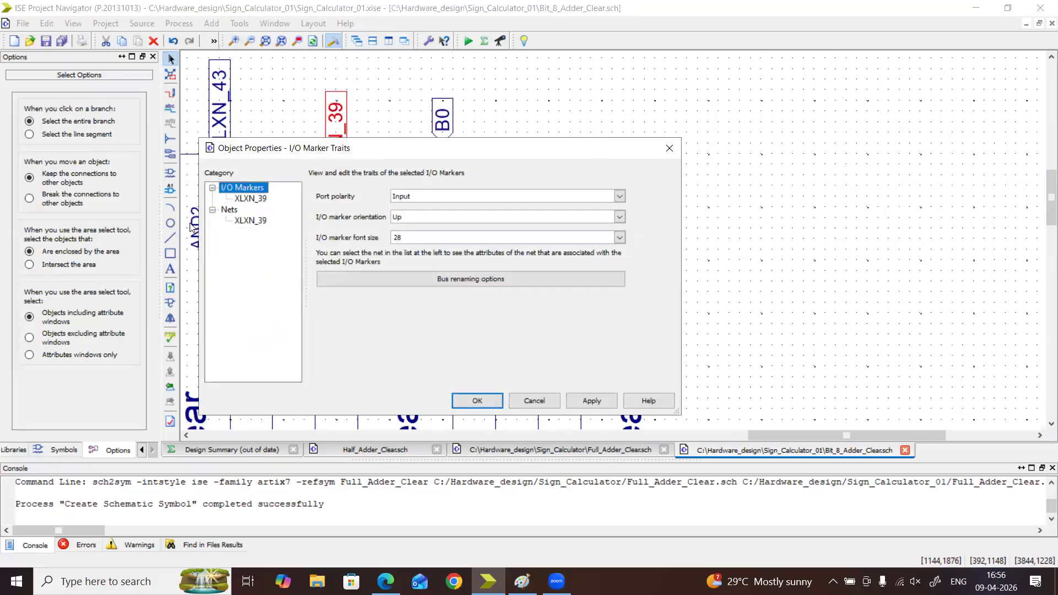
left_click(245, 220)
left_click(441, 219)
type("A1")
left_click(477, 400)
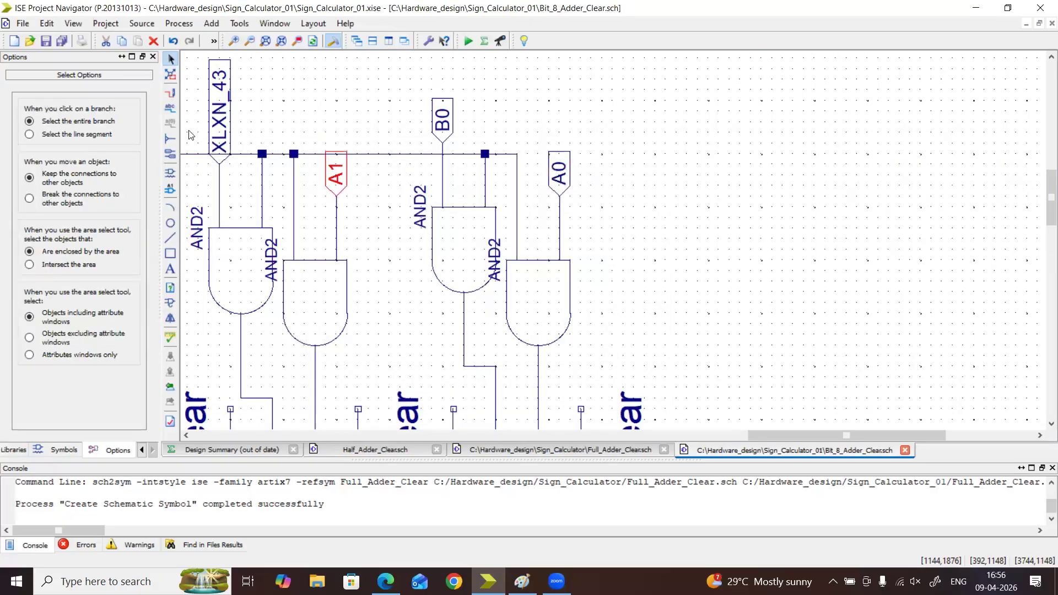
Try to rename the net of the second adder's Bin gate I/O marker, XLXN_43, to B1
double_click(224, 131)
left_click(245, 220)
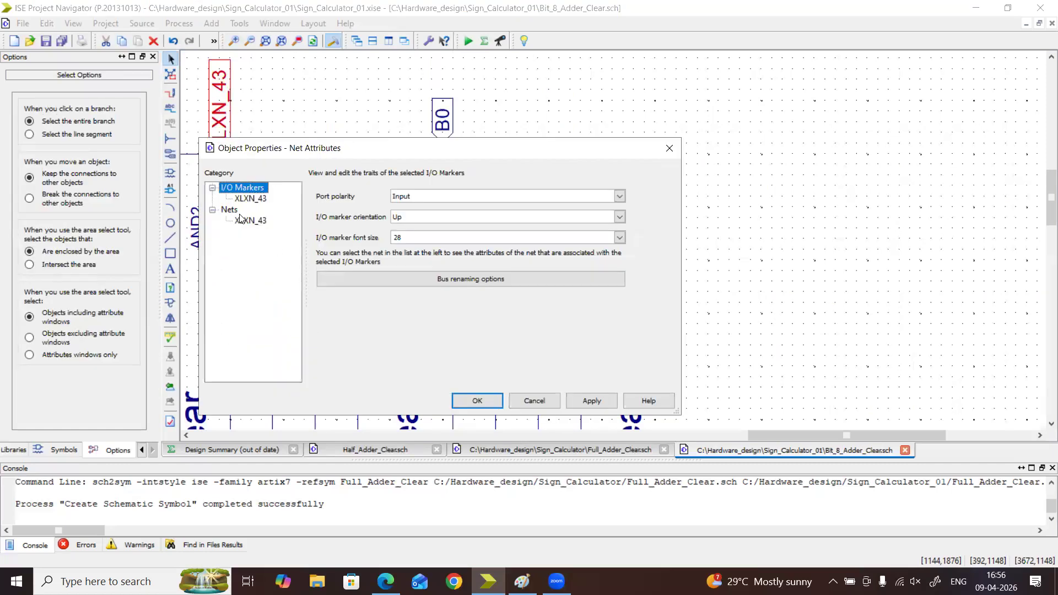
double_click(421, 221)
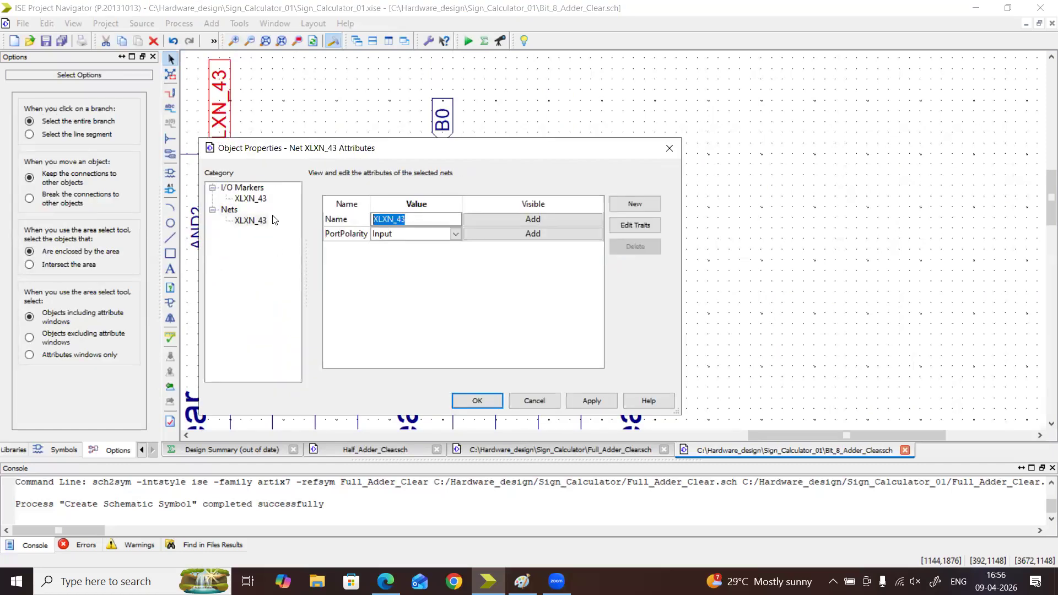
type("B1")
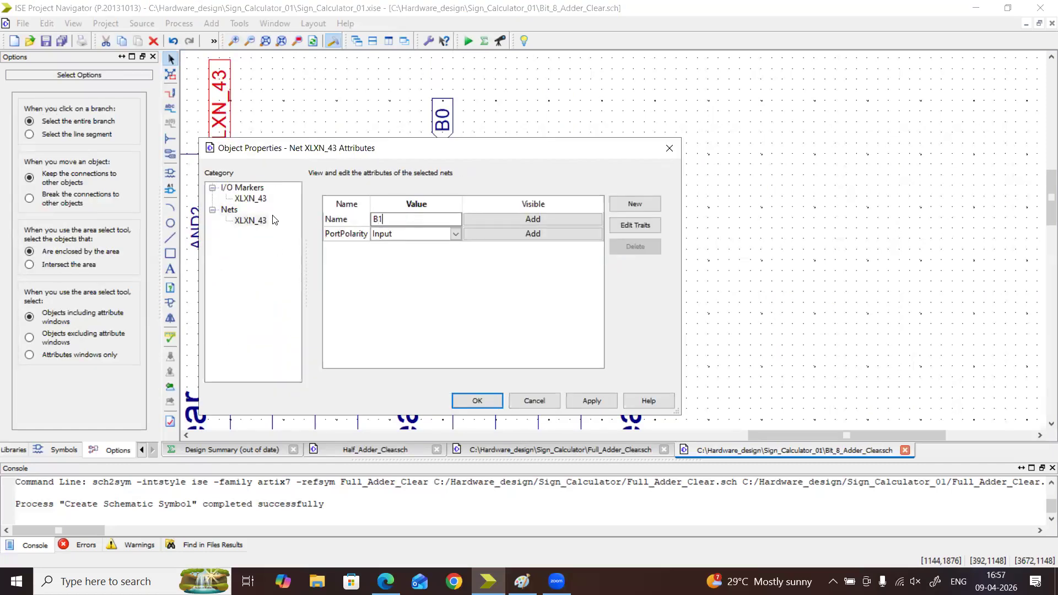
left_click(477, 400)
Set the net name of the second adder's Bin gate I/O marker, XLXN_43, to B1
left_click_drag(791, 436, 694, 449)
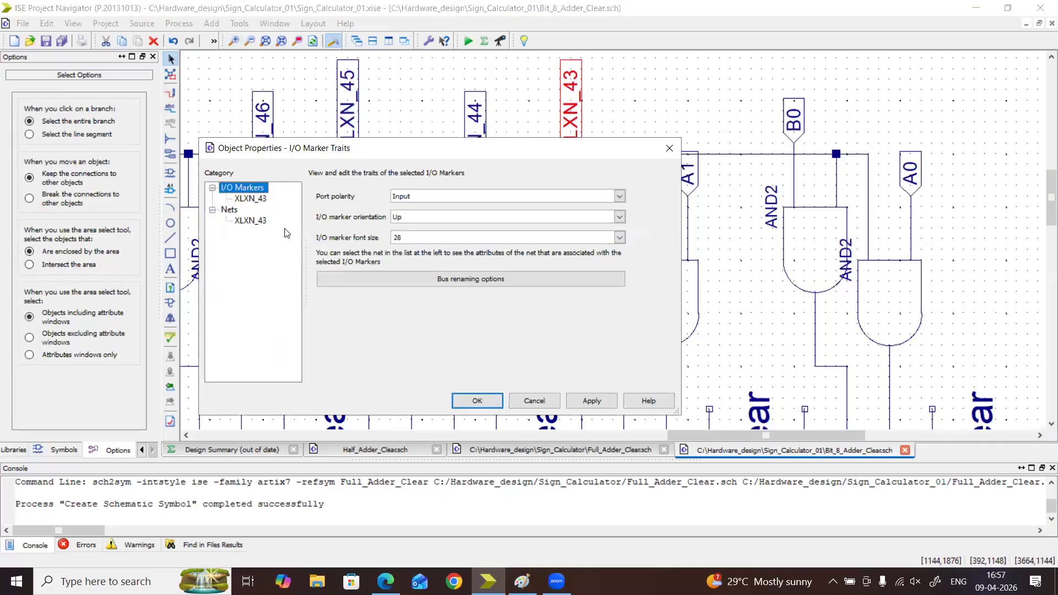
left_click(256, 221)
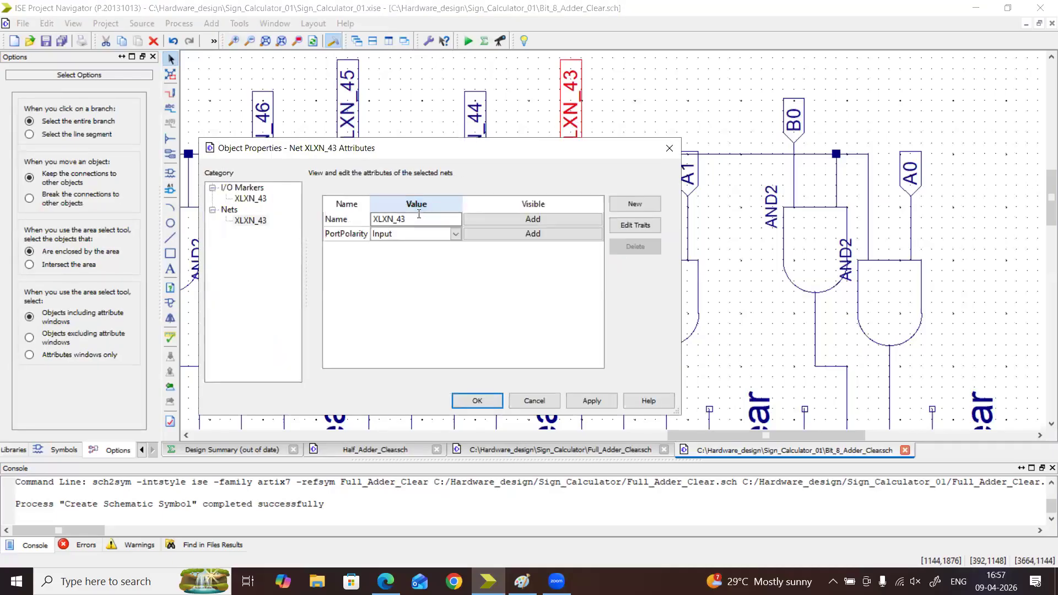
key("ctrl+a")
type("B")
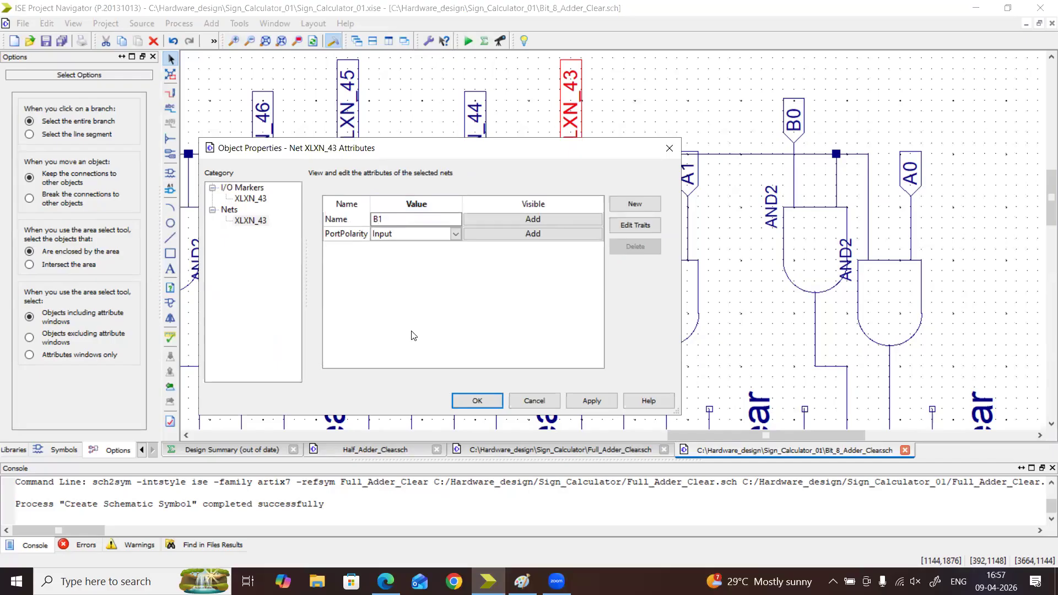
left_click(476, 400)
Rename the net of the third adder's Ain gate I/O marker, XLXN_44, to A2
double_click(475, 113)
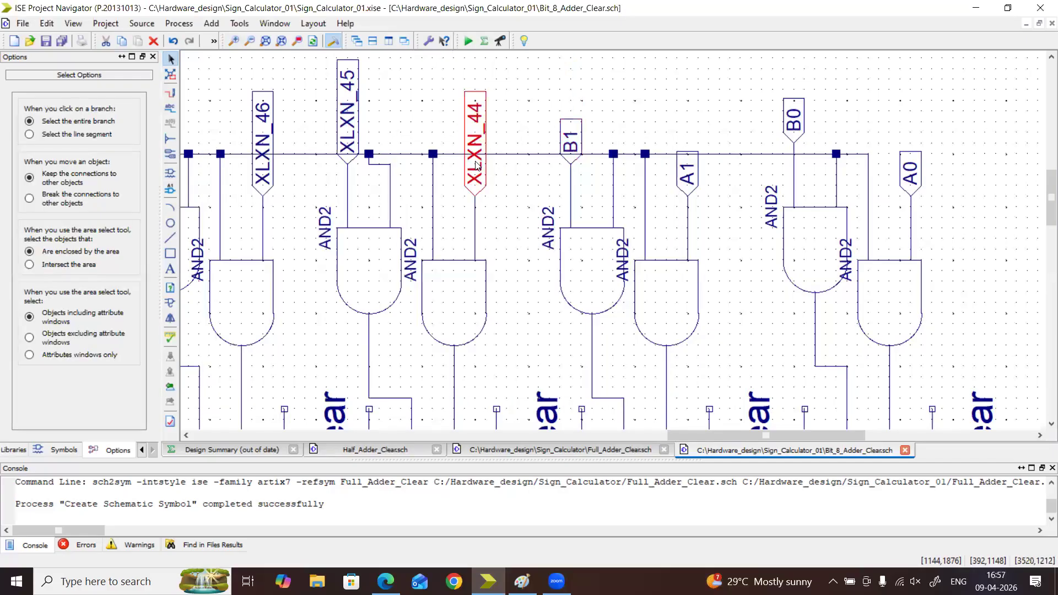
left_click(259, 221)
key("ctrl+a")
type("A2")
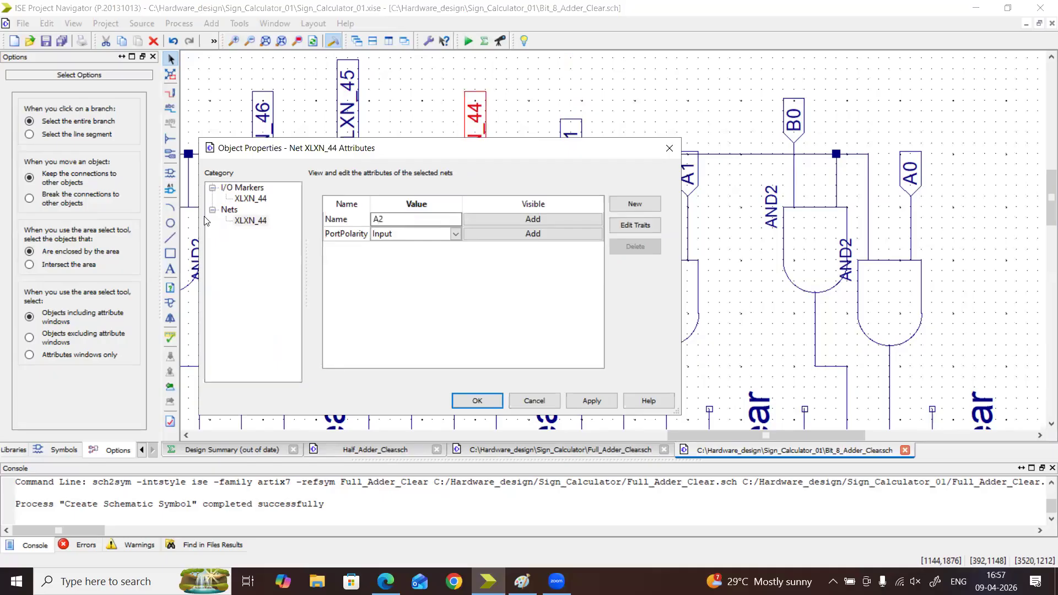
left_click(477, 400)
Rename the net of the third adder's Bin gate I/O marker, XLXN_45, to B2
double_click(347, 105)
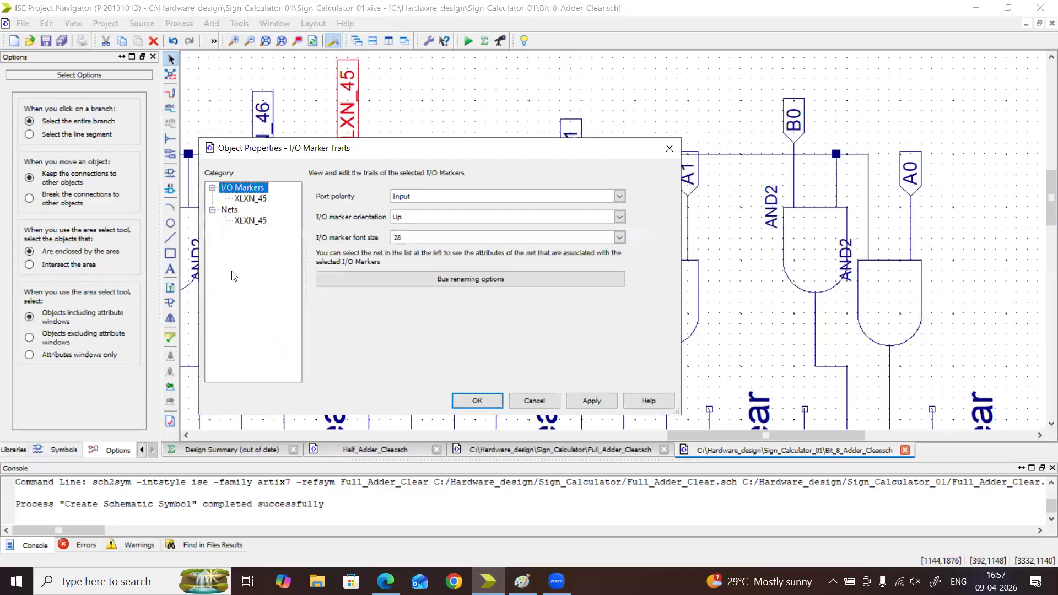
left_click(248, 221)
key("ctrl+a")
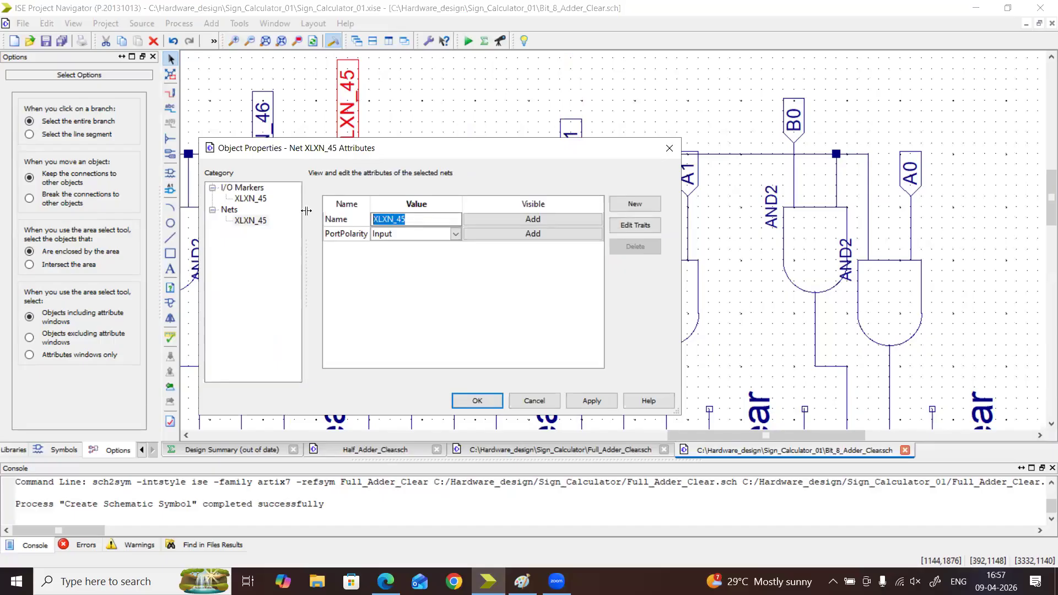
type("B2")
left_click(476, 400)
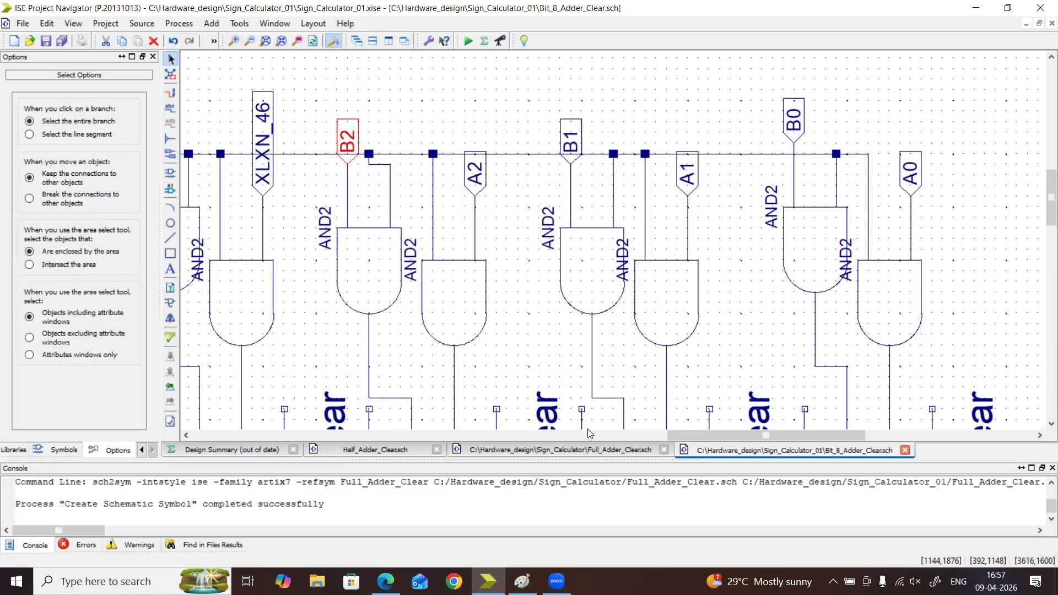
Rename the net of the fourth adder's Ain gate I/O marker, XLXN_46, to A3, selecting only that marker
left_click_drag(683, 439, 573, 439)
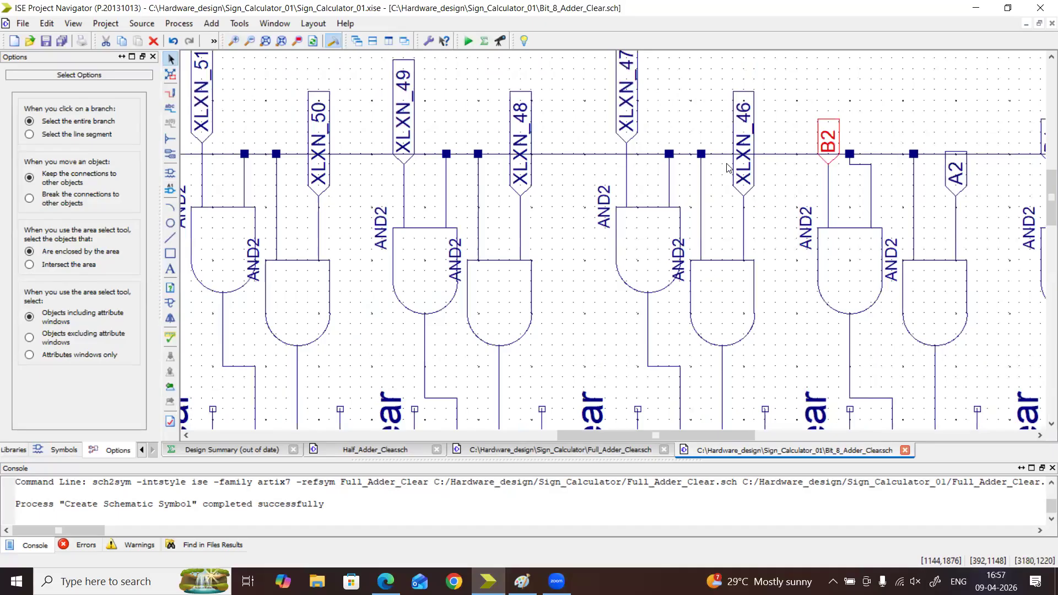
double_click(744, 162)
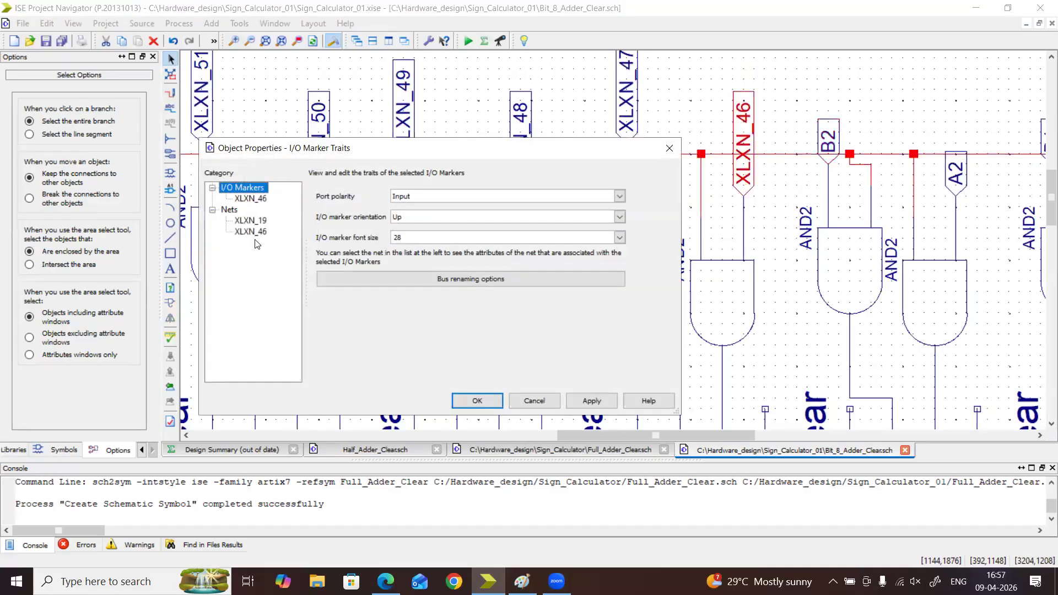
left_click(670, 148)
double_click(738, 134)
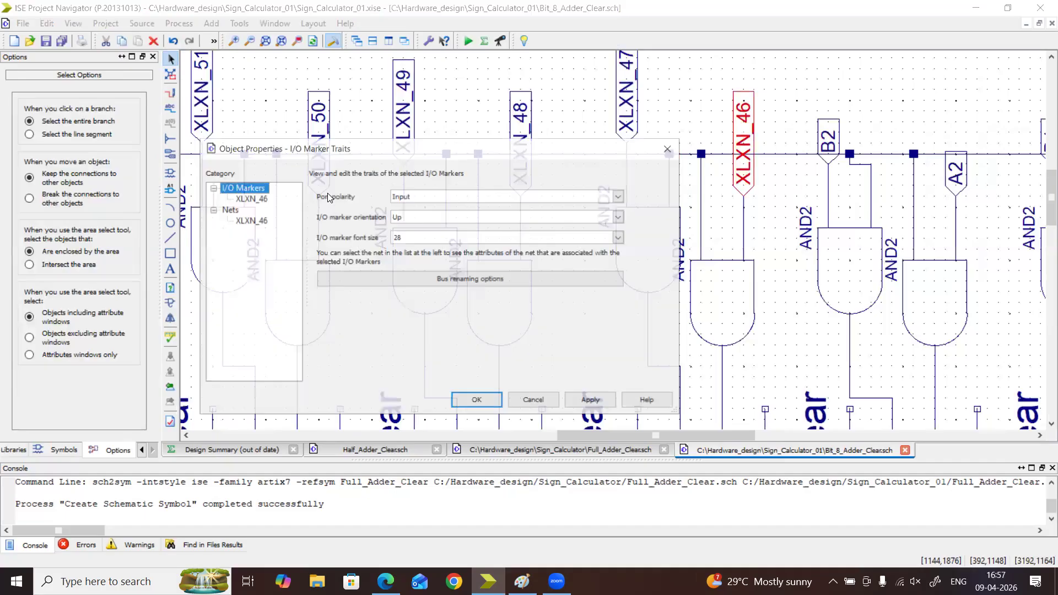
left_click(259, 220)
double_click(428, 220)
type("A3")
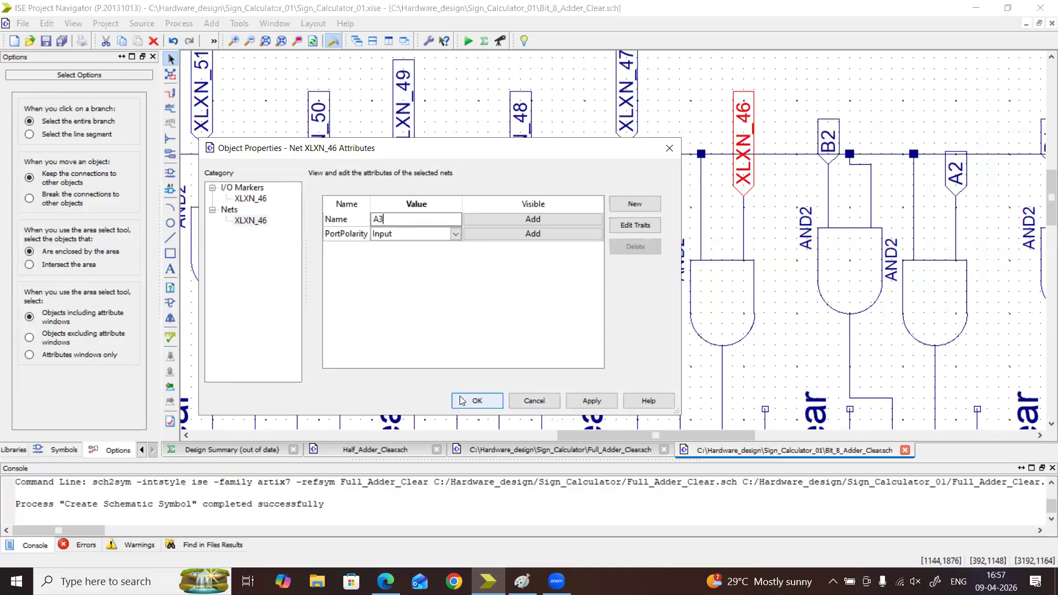
left_click(477, 401)
Rename the net of the fourth adder's Bin gate I/O marker, XLXN_47, to B3
double_click(621, 132)
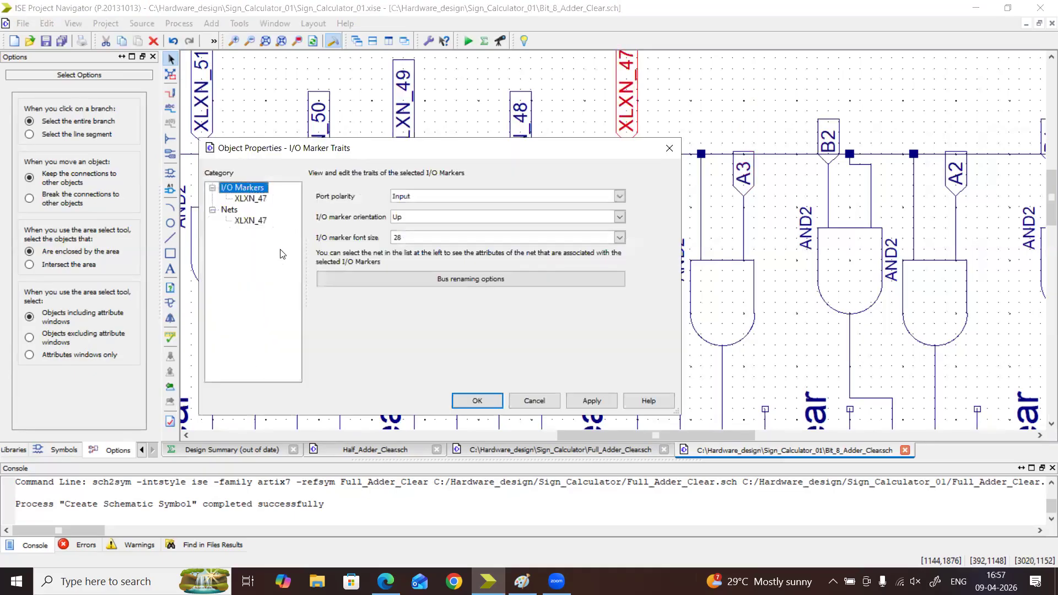
left_click(261, 222)
key("ctrl+a")
type("B3")
left_click(476, 402)
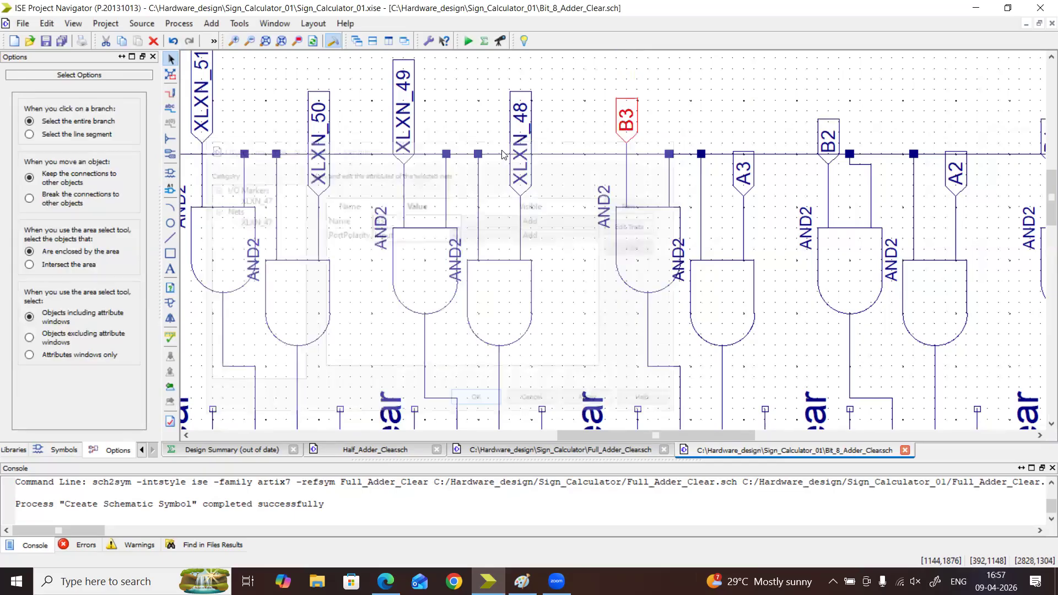
Rename the net of the fifth adder's Ain gate I/O marker, XLXN_48, to A4
double_click(520, 116)
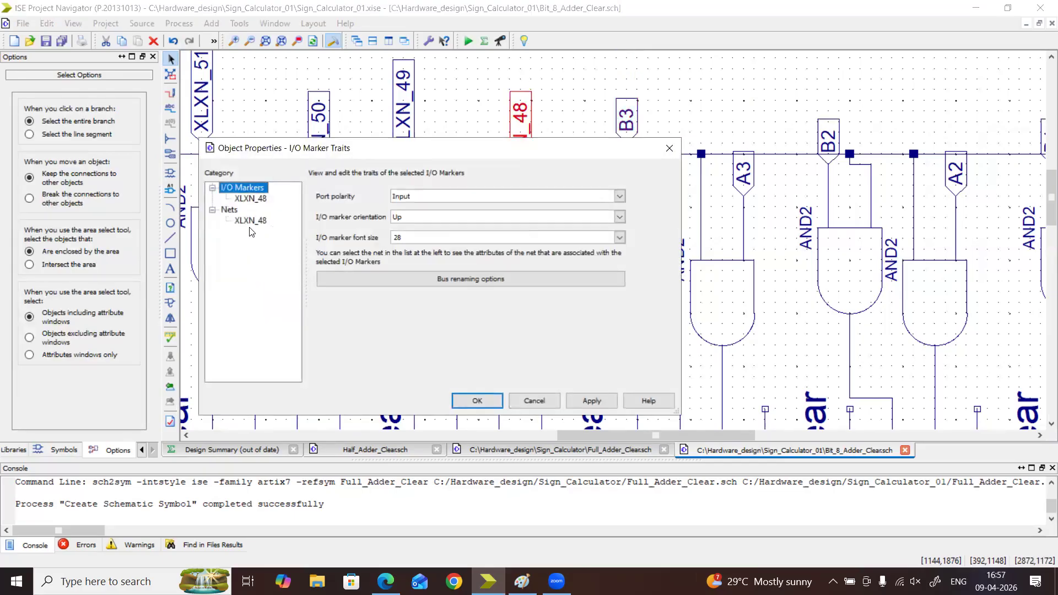
left_click(269, 224)
key("ctrl+a")
type("A")
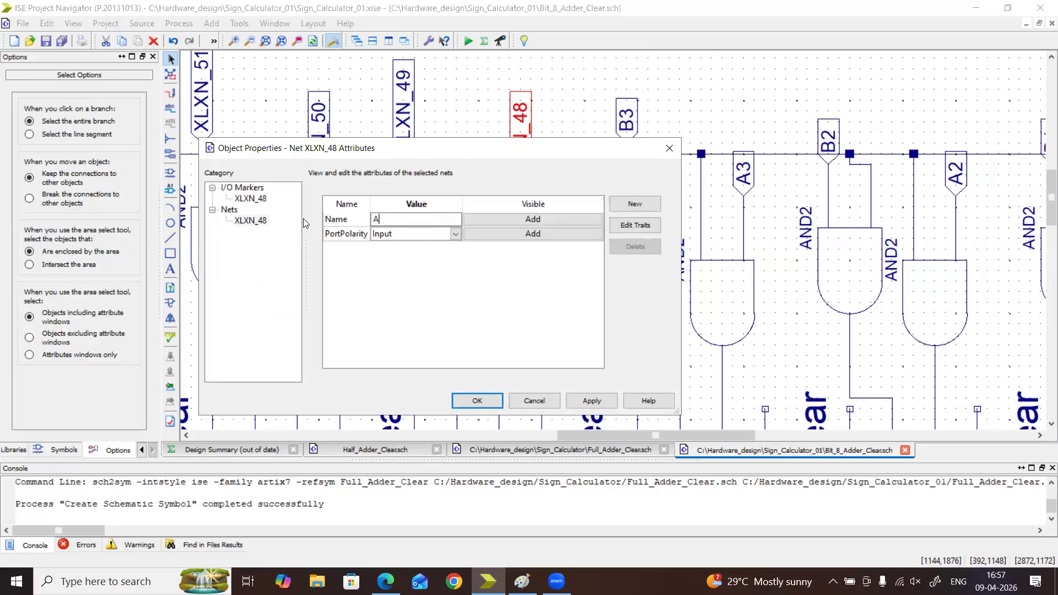
type("4")
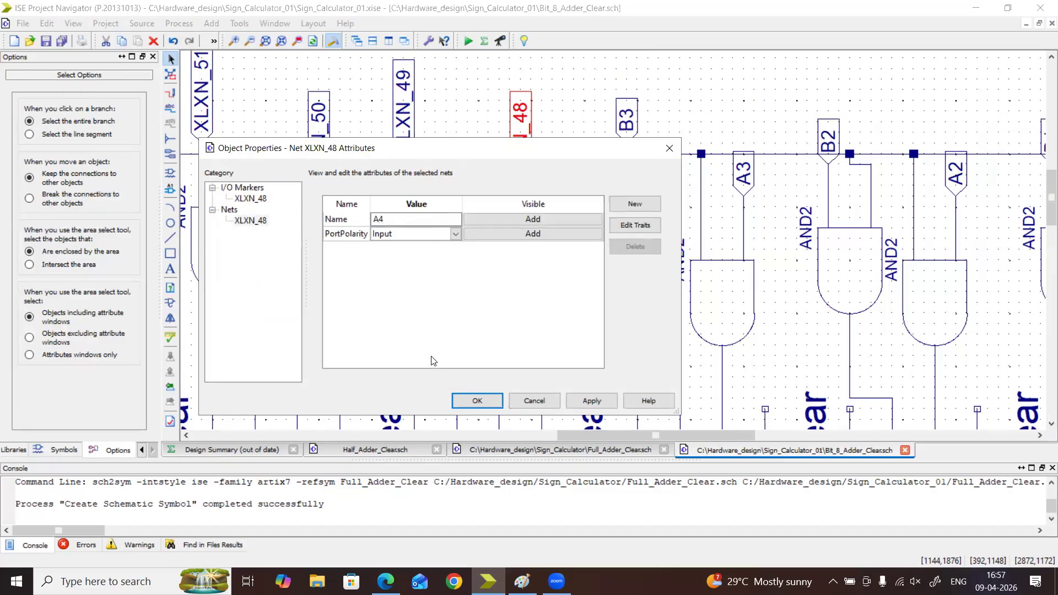
left_click(477, 400)
double_click(405, 123)
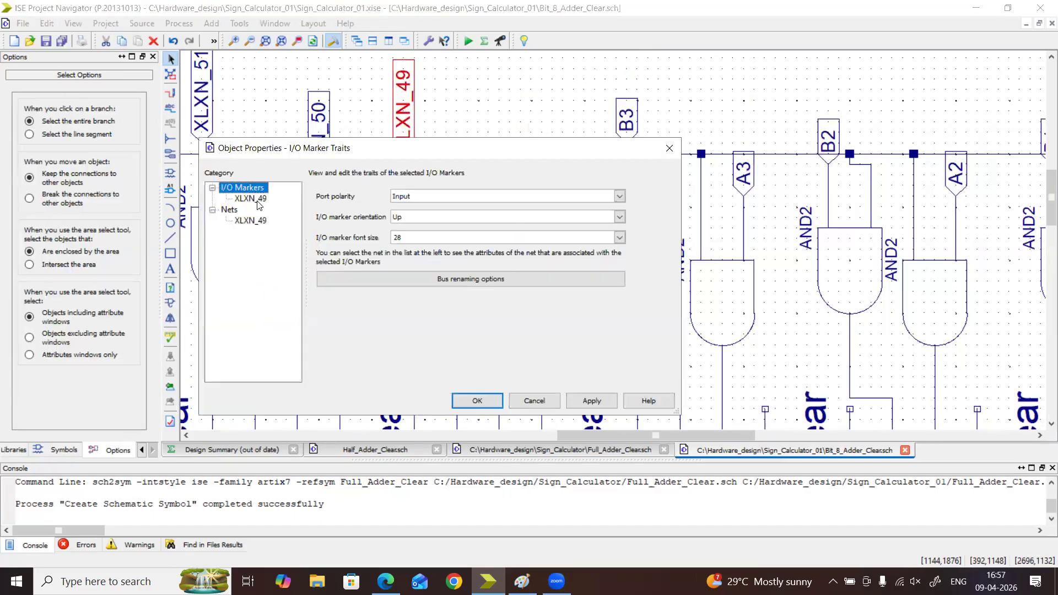
left_click(259, 222)
left_click_drag(415, 217, 322, 219)
type("A5")
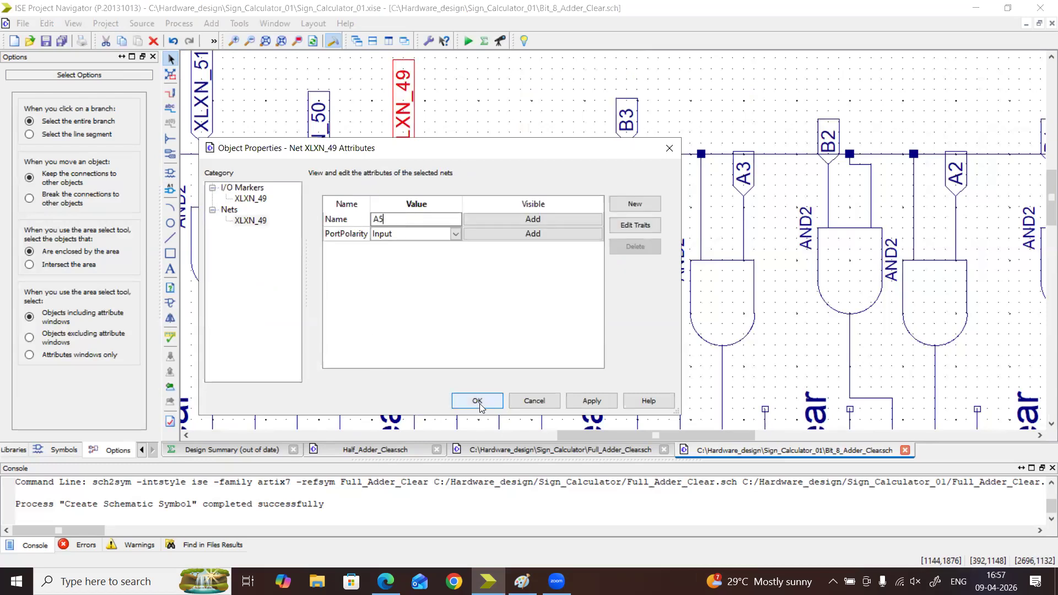
left_click(670, 148)
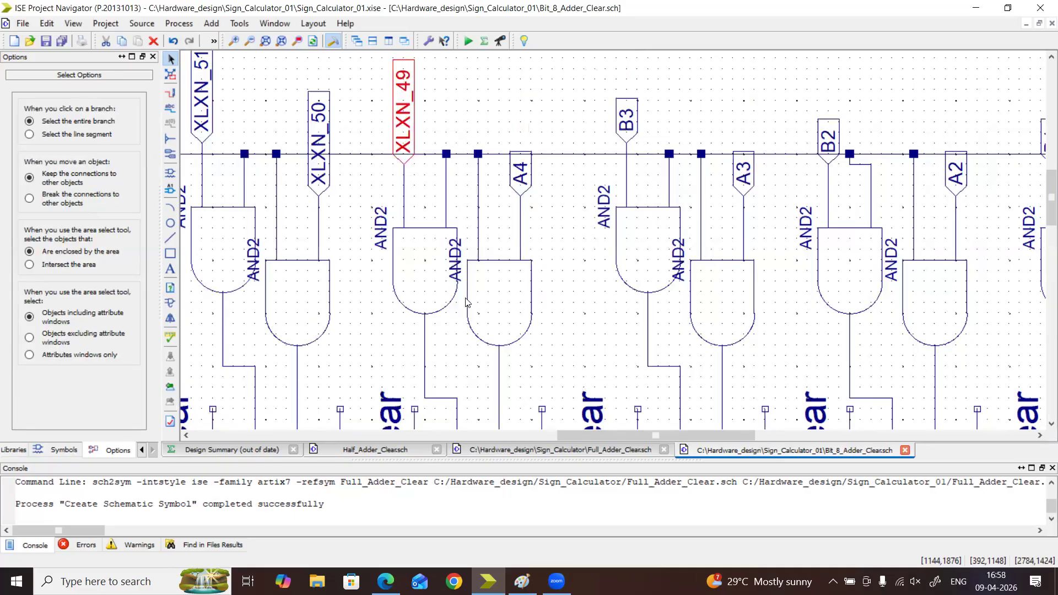
Rename the net of the fifth adder's Bin gate I/O marker, XLXN_49, to B4
double_click(403, 133)
left_click(258, 222)
double_click(438, 219)
type("B4")
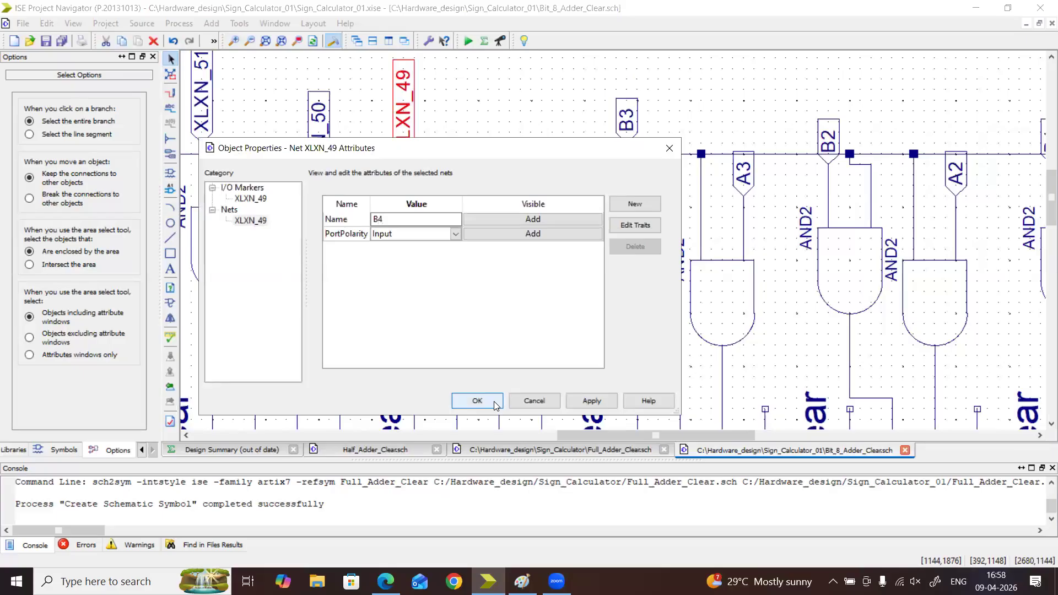
left_click(490, 402)
Rename the net of the sixth adder's Ain gate I/O marker, XLXN_50, to A5
double_click(325, 135)
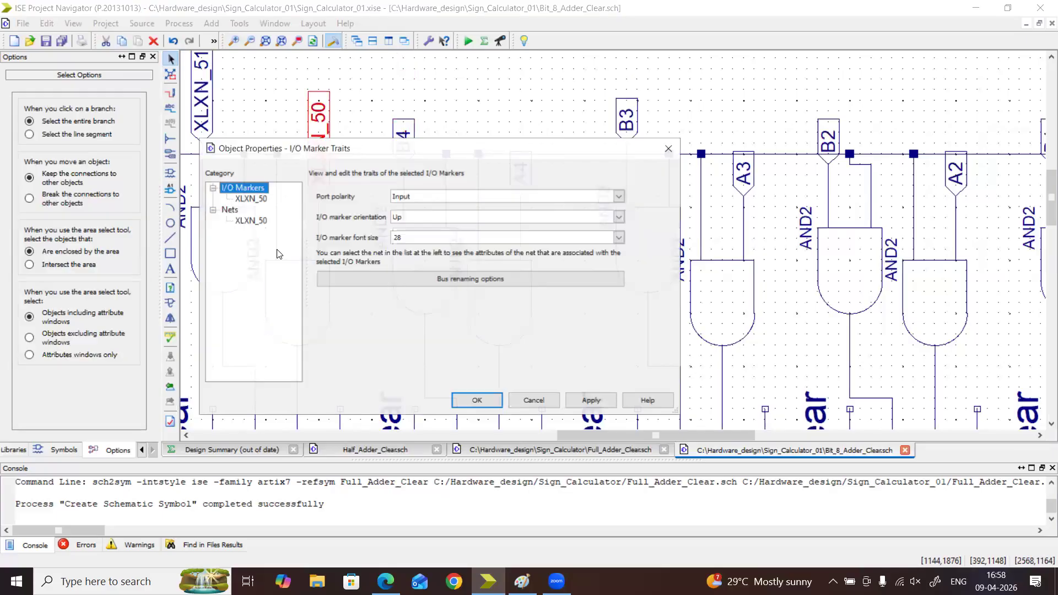
left_click(258, 221)
left_click(418, 219)
left_click_drag(417, 219, 282, 217)
type("A5")
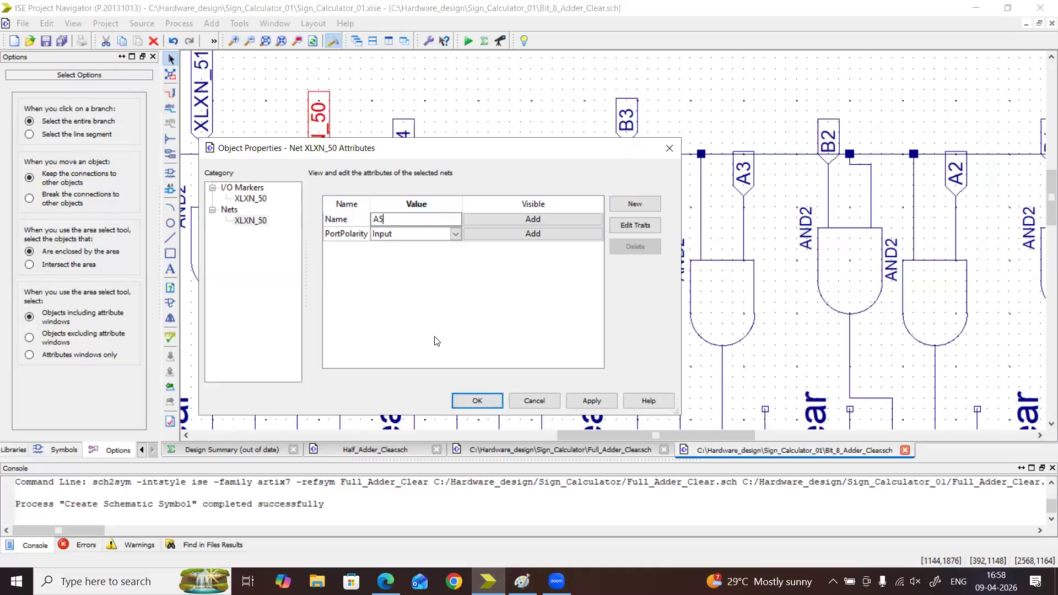
left_click(471, 402)
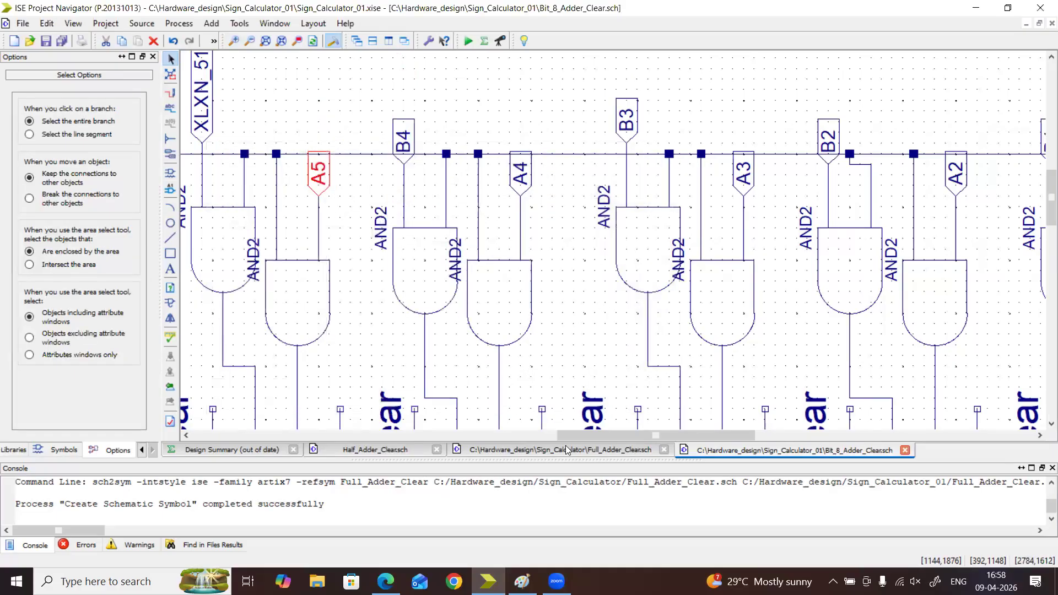
Rename the net of the sixth adder's Bin gate I/O marker, XLXN_51, to B5
left_click_drag(558, 438, 469, 440)
left_click(638, 124)
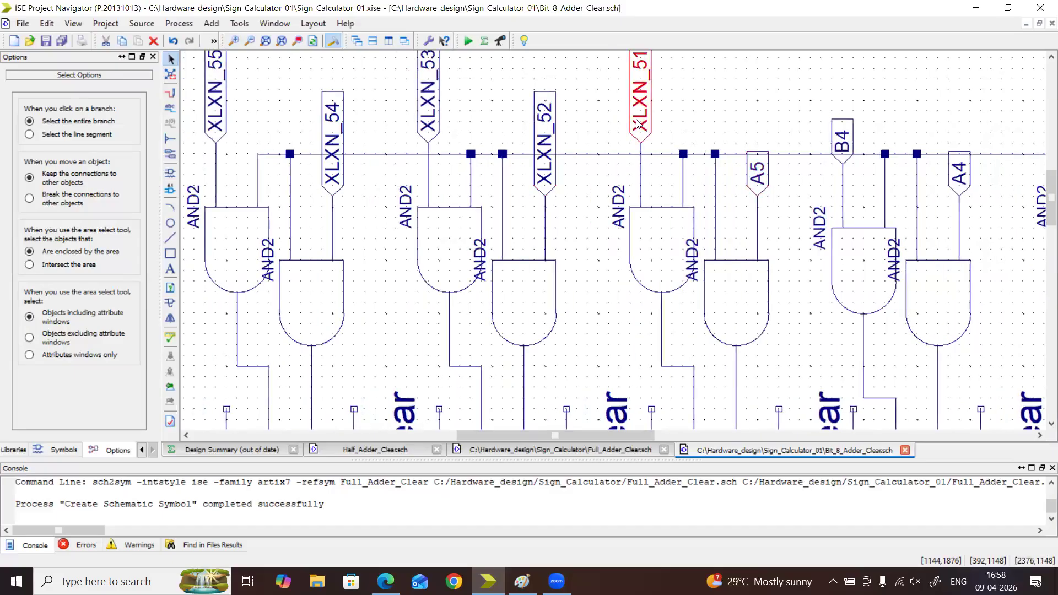
double_click(639, 124)
left_click(248, 221)
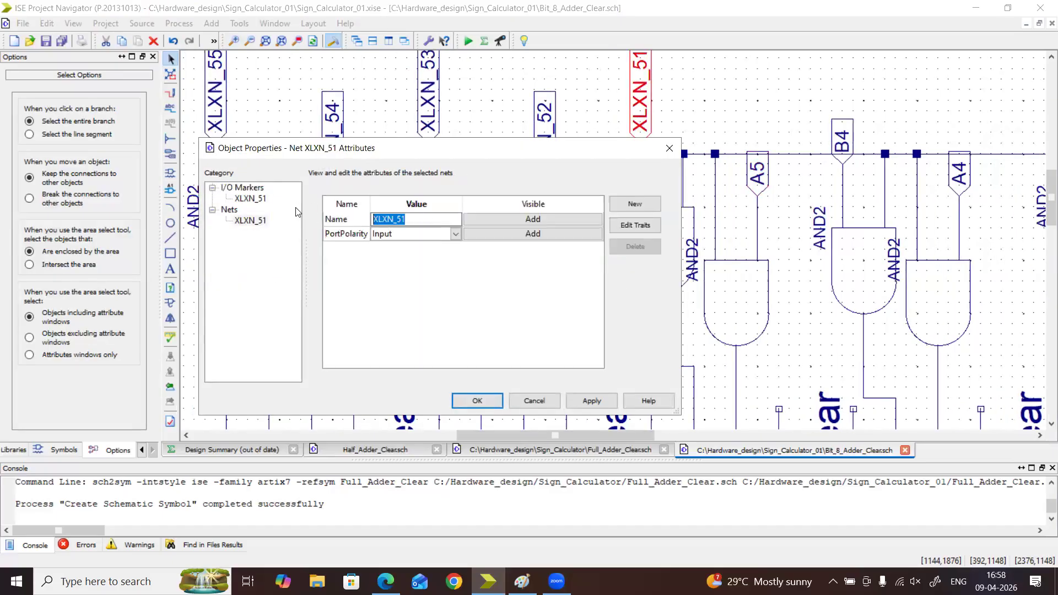
type("B5")
left_click(498, 400)
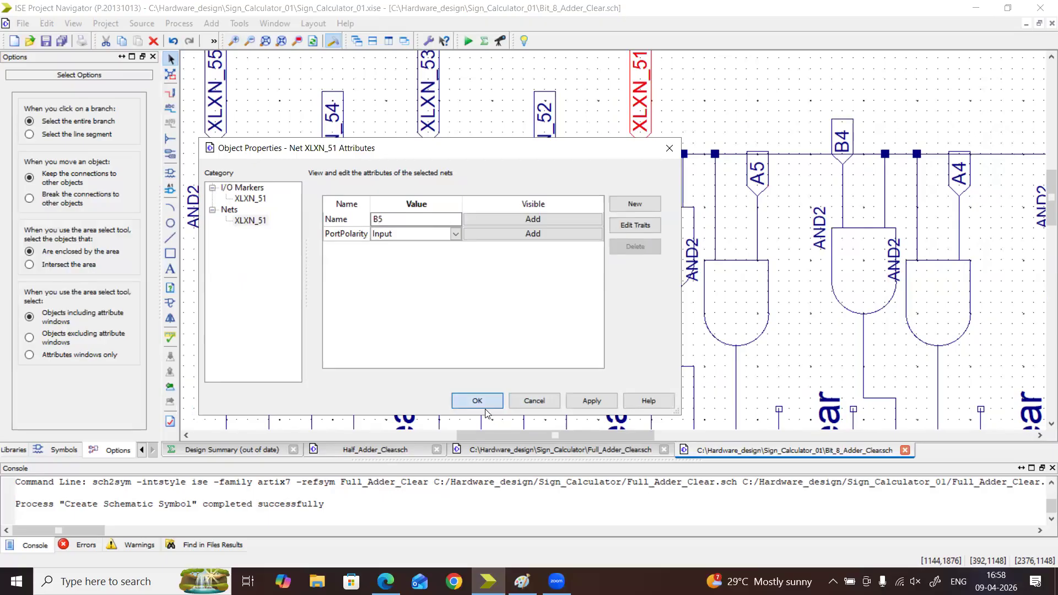
Rename the net of the seventh adder's Ain gate I/O marker, XLXN_52, to A6
double_click(550, 133)
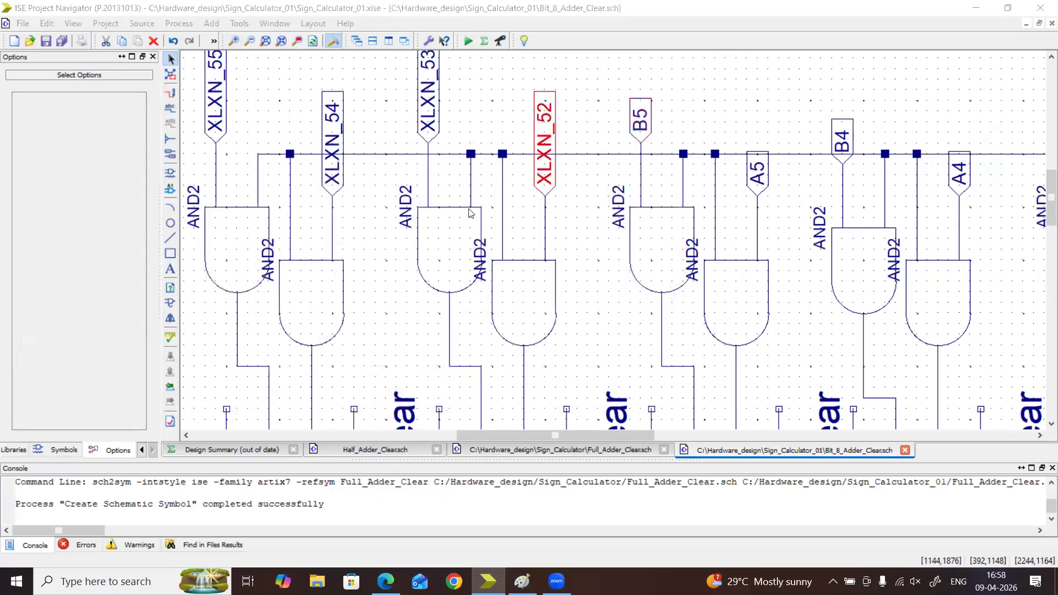
left_click(269, 221)
left_click(385, 213)
key("ctrl+a")
type("A")
left_click(478, 400)
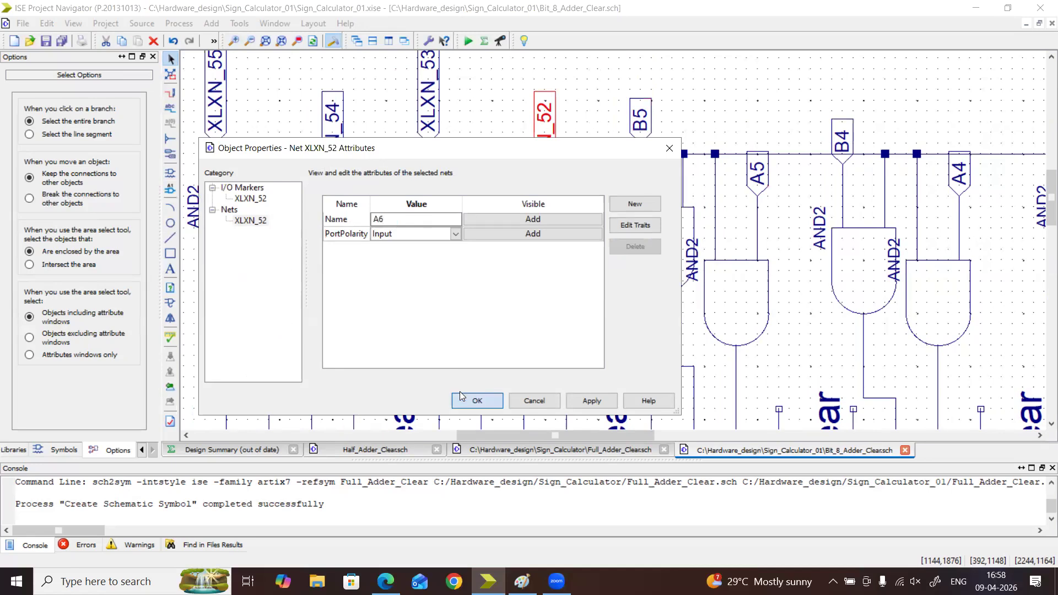
Rename the net of the seventh adder's Bin gate I/O marker, XLXN_53, to B6
double_click(428, 94)
left_click(263, 220)
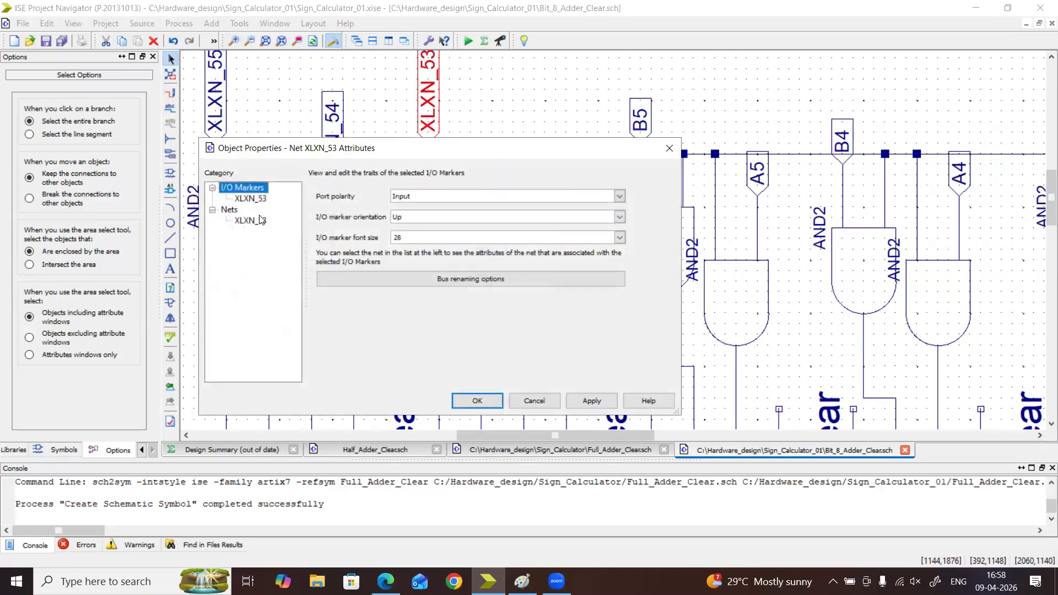
left_click(420, 218)
key("ctrl+a")
type("B6")
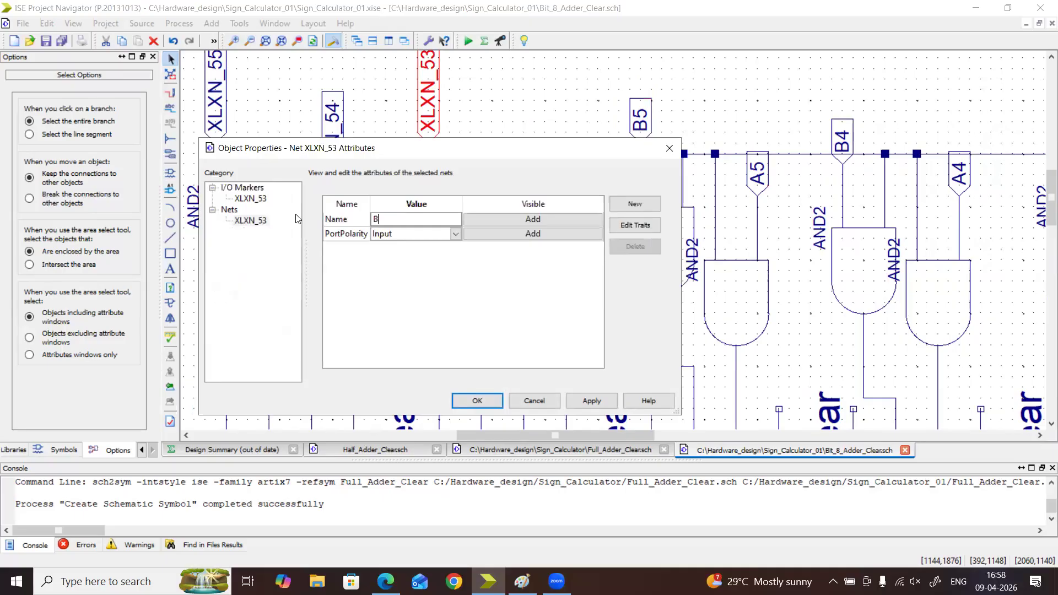
left_click(489, 406)
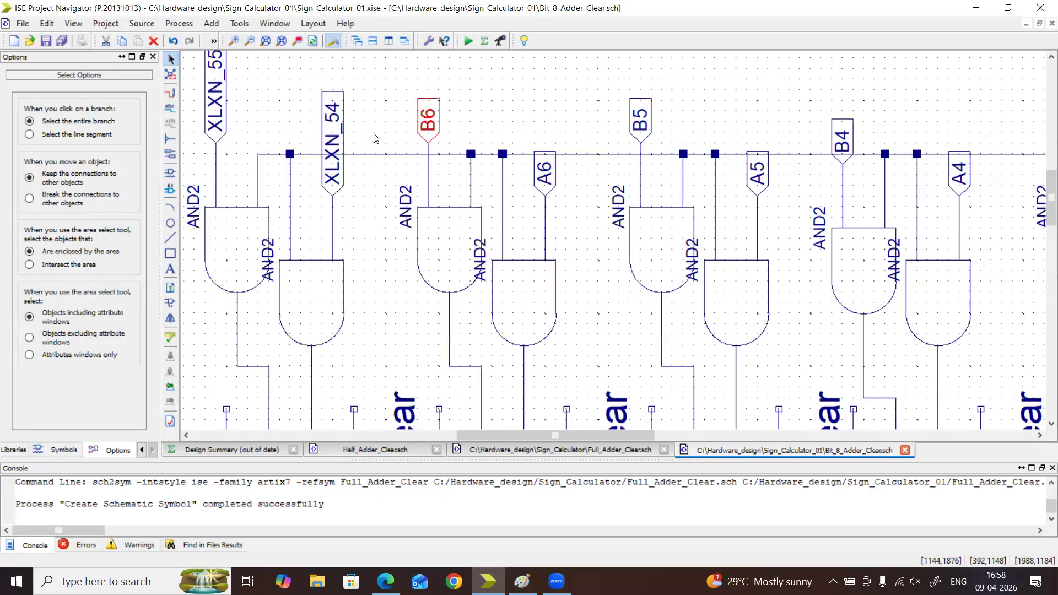
Rename the net of the eighth adder's Ain gate I/O marker, XLXN_54, to A7
left_click(340, 139)
double_click(340, 139)
left_click(251, 221)
type("A7")
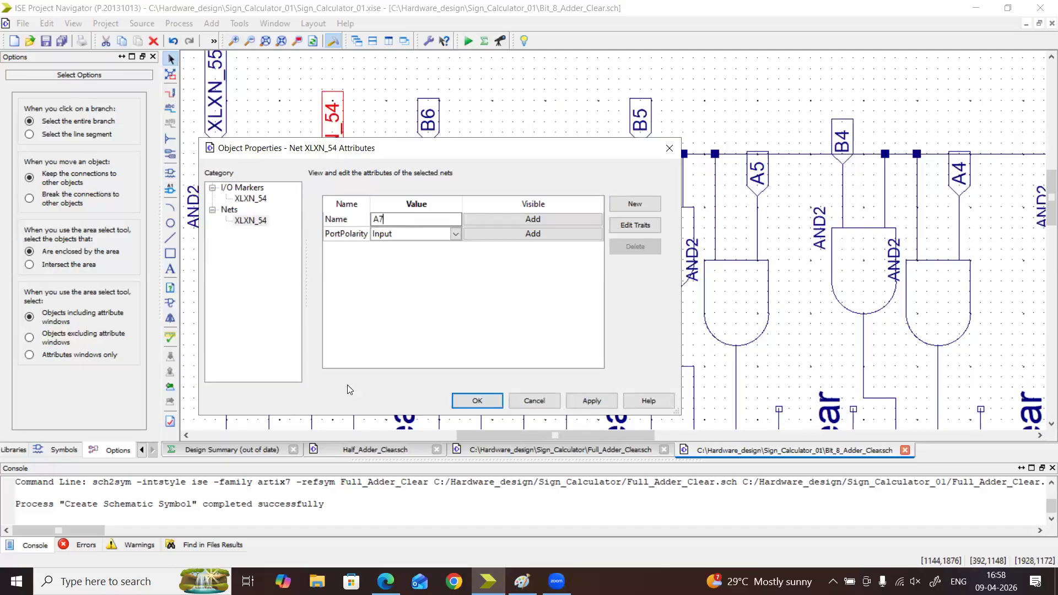
left_click(478, 401)
Rename the net of the eighth adder's Bin gate I/O marker, XLXN_55, to B7
double_click(222, 111)
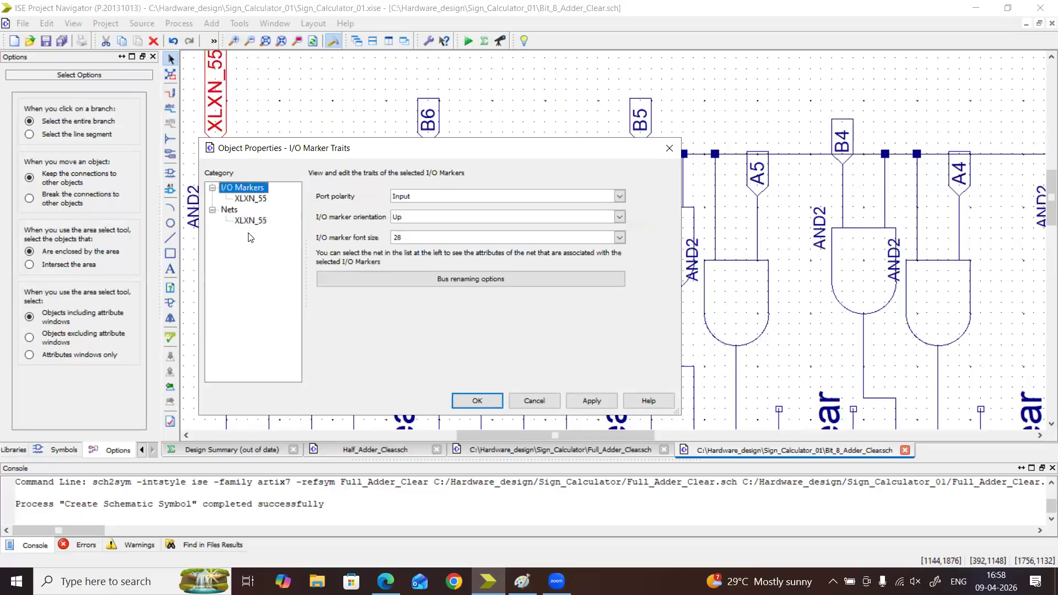
left_click(250, 221)
type("B7")
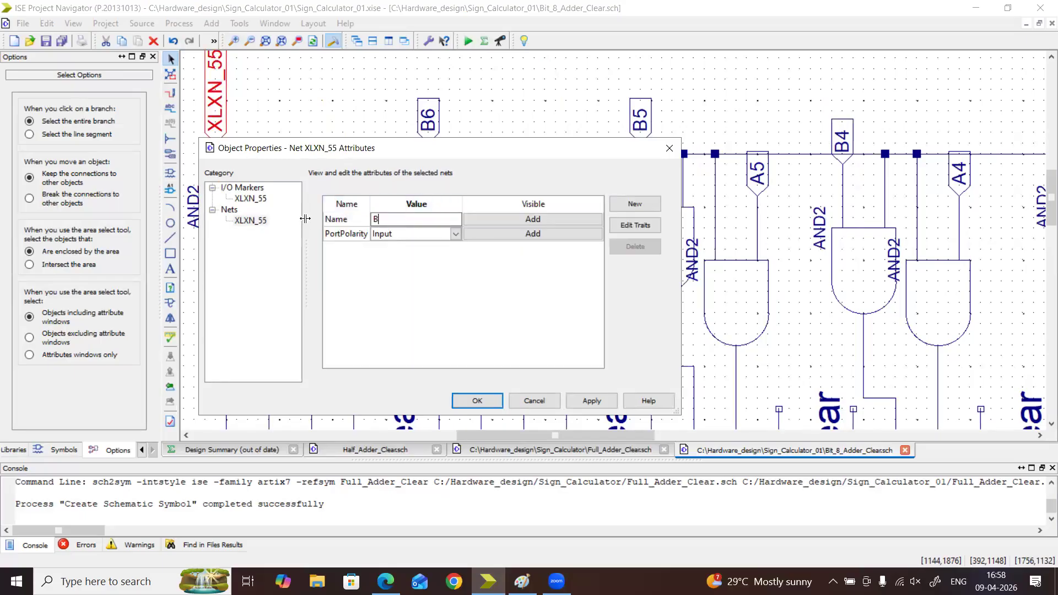
left_click(477, 401)
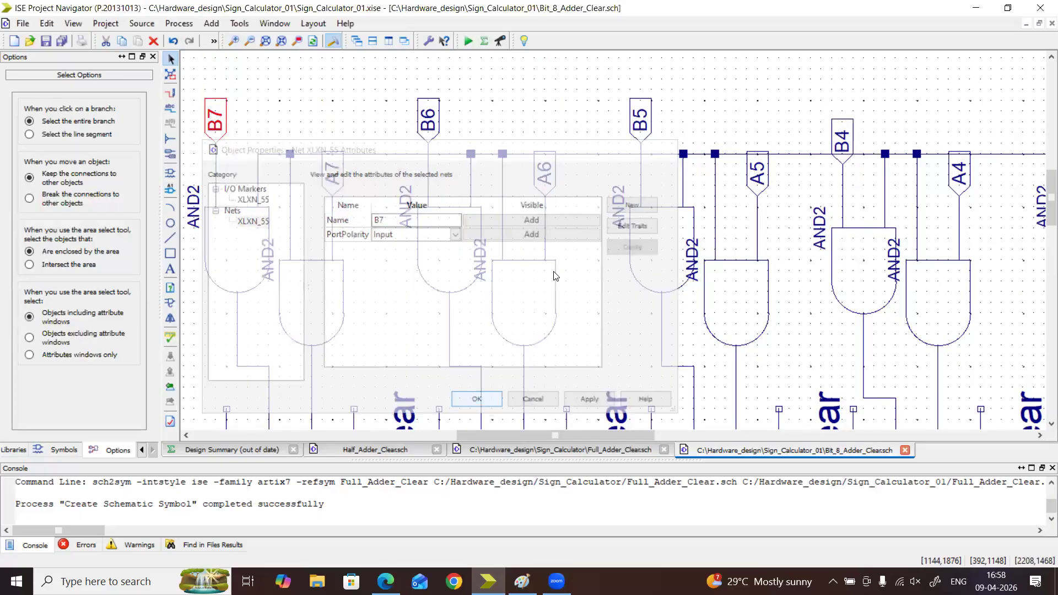
Add automatic I/O markers to the outputs of all nine AND2 gates below the adders, covering the eight Sum gates and the final carry gate
scroll(557, 270, "down", 8)
scroll(557, 270, "down", 3)
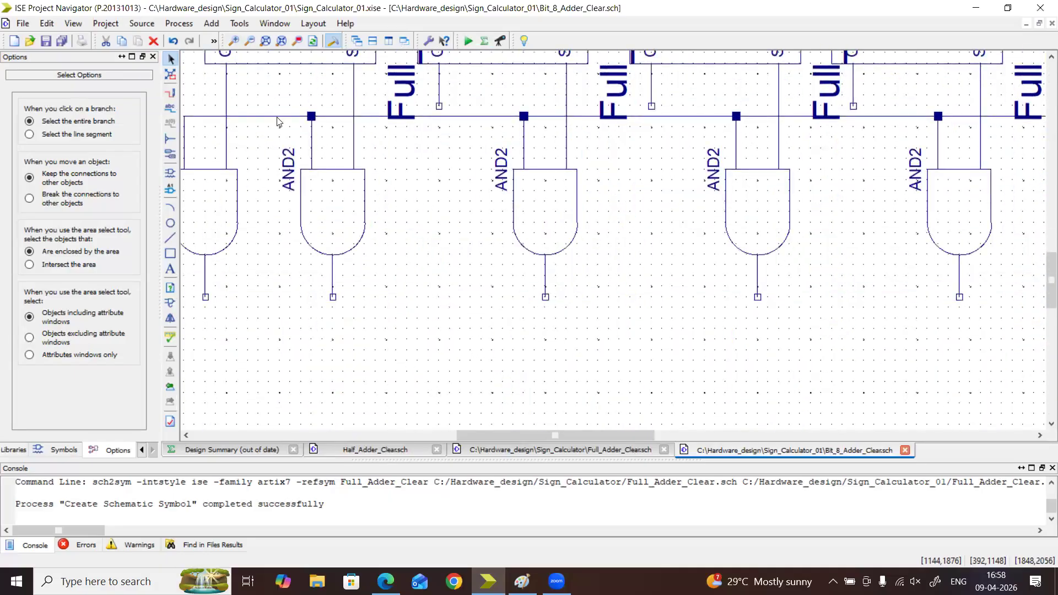
left_click(249, 43)
left_click(249, 43)
left_click(249, 43)
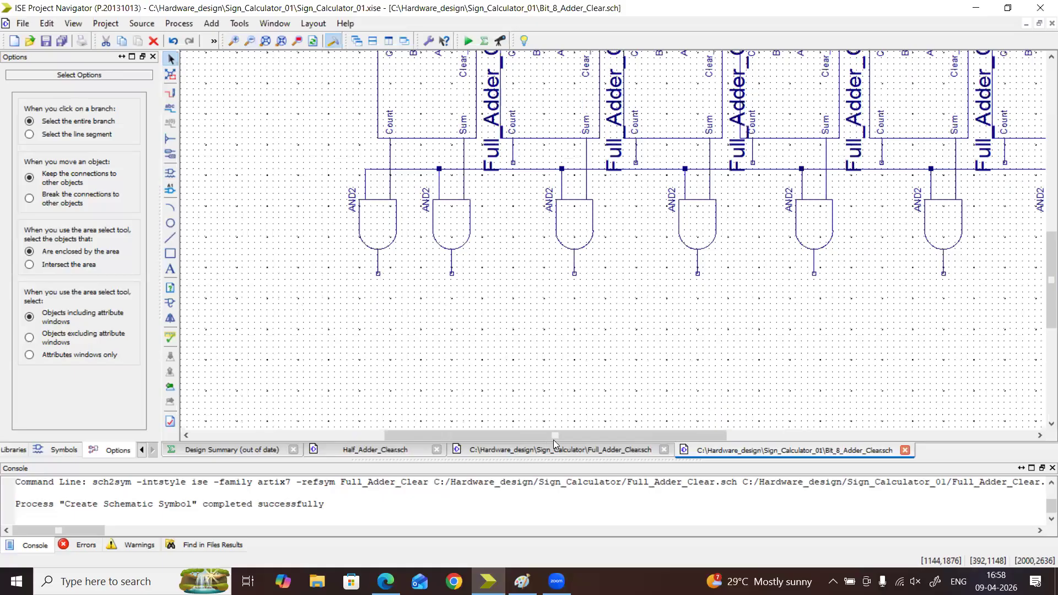
left_click_drag(636, 439, 730, 439)
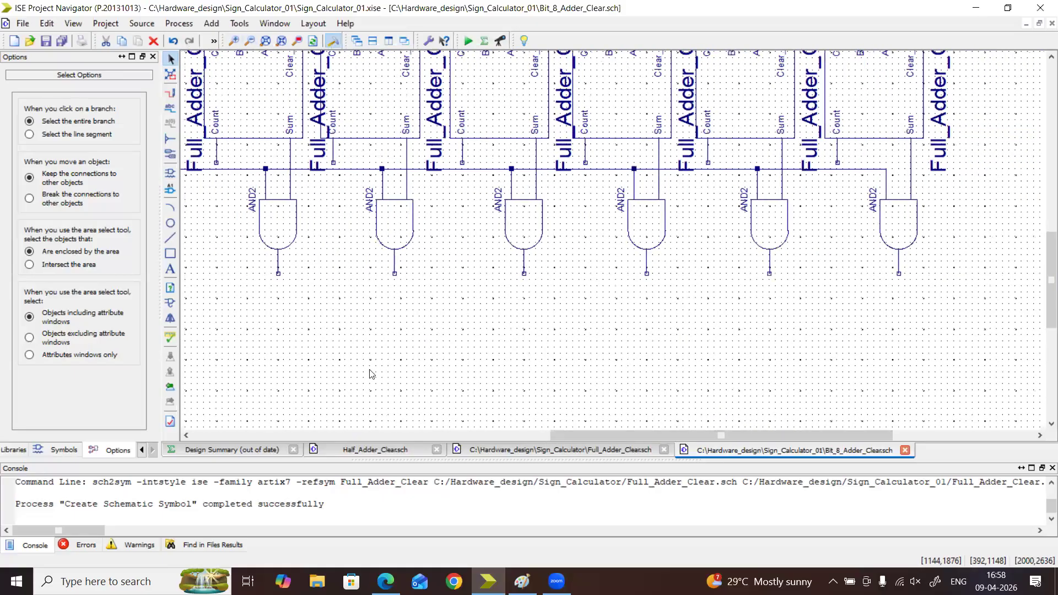
left_click(170, 154)
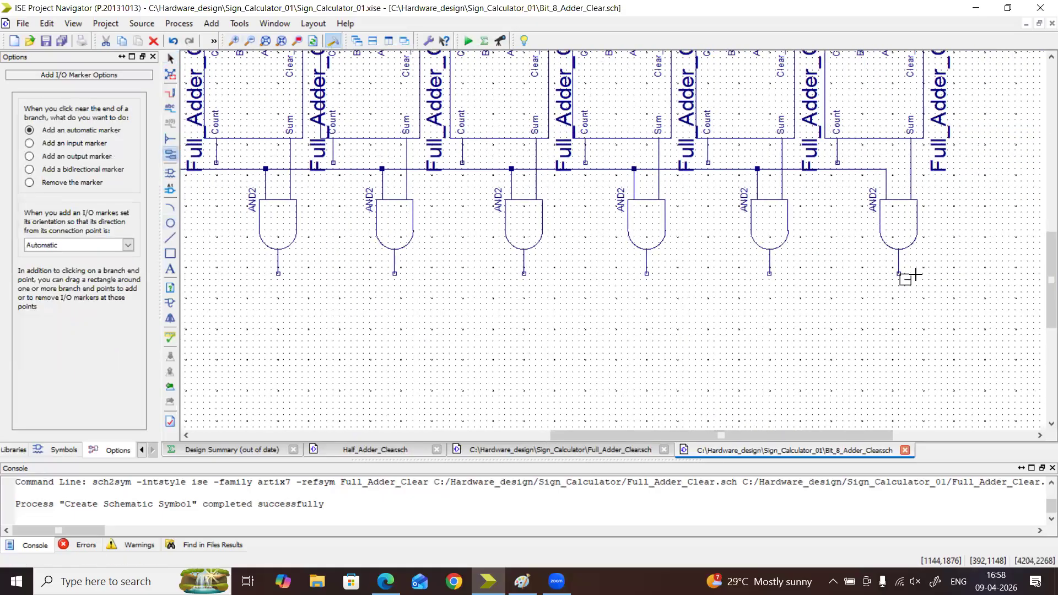
left_click(898, 274)
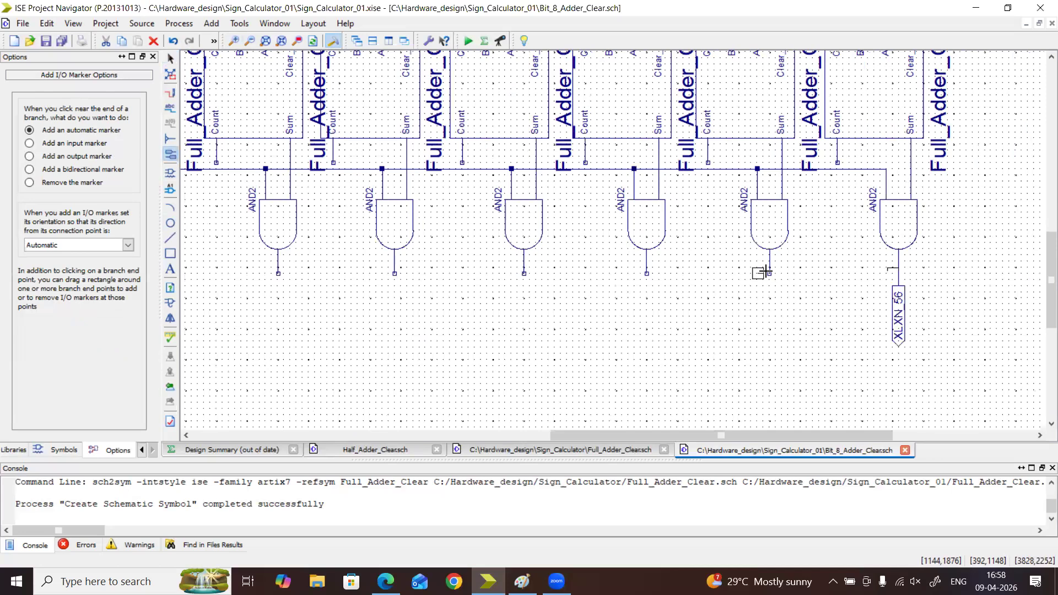
left_click(769, 274)
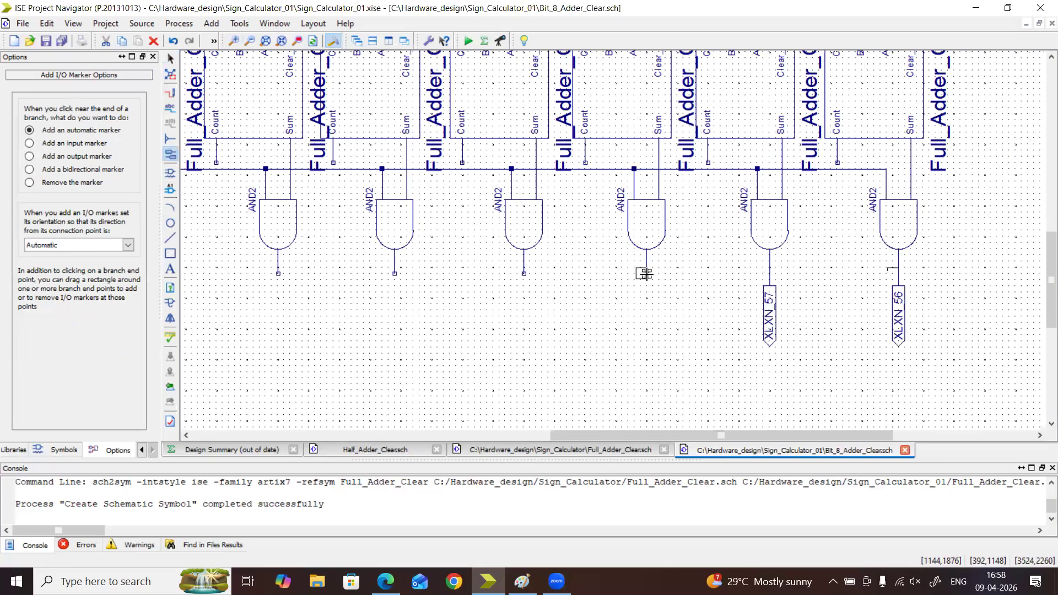
left_click(647, 274)
left_click(524, 274)
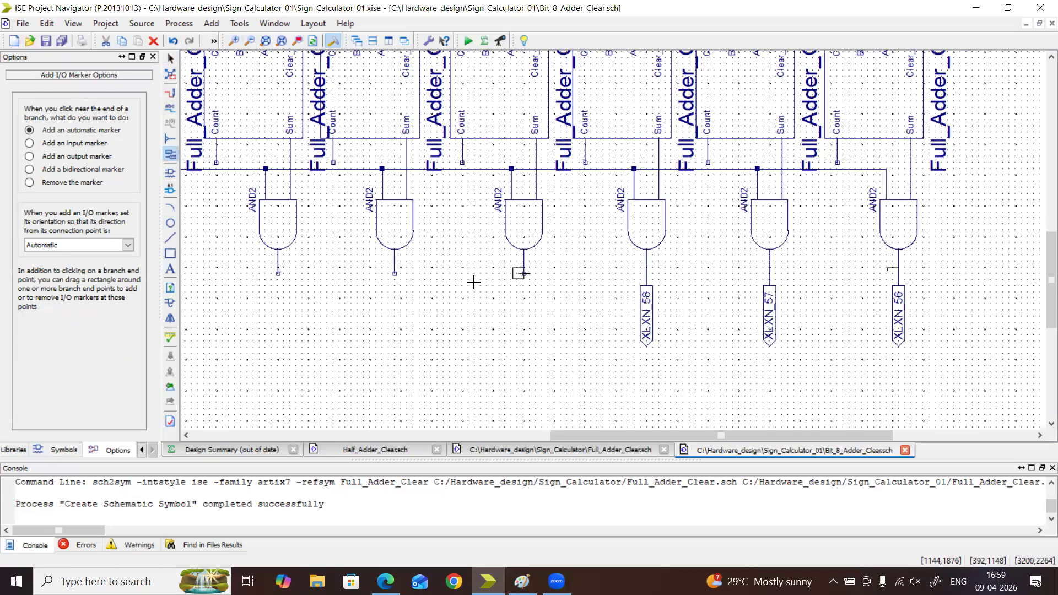
left_click(394, 275)
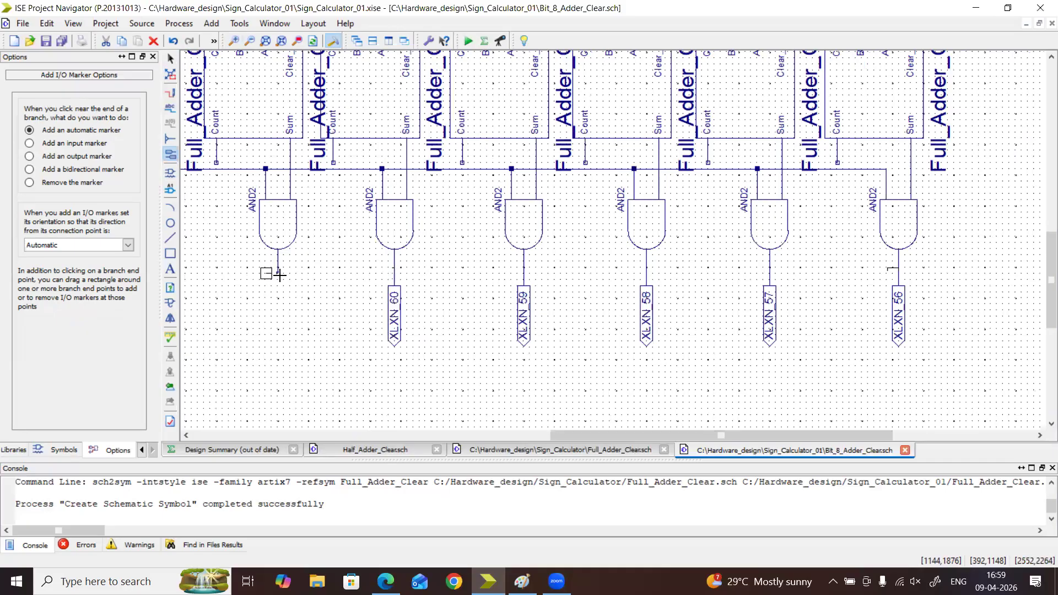
left_click(278, 274)
left_click_drag(639, 433, 519, 433)
left_click(455, 273)
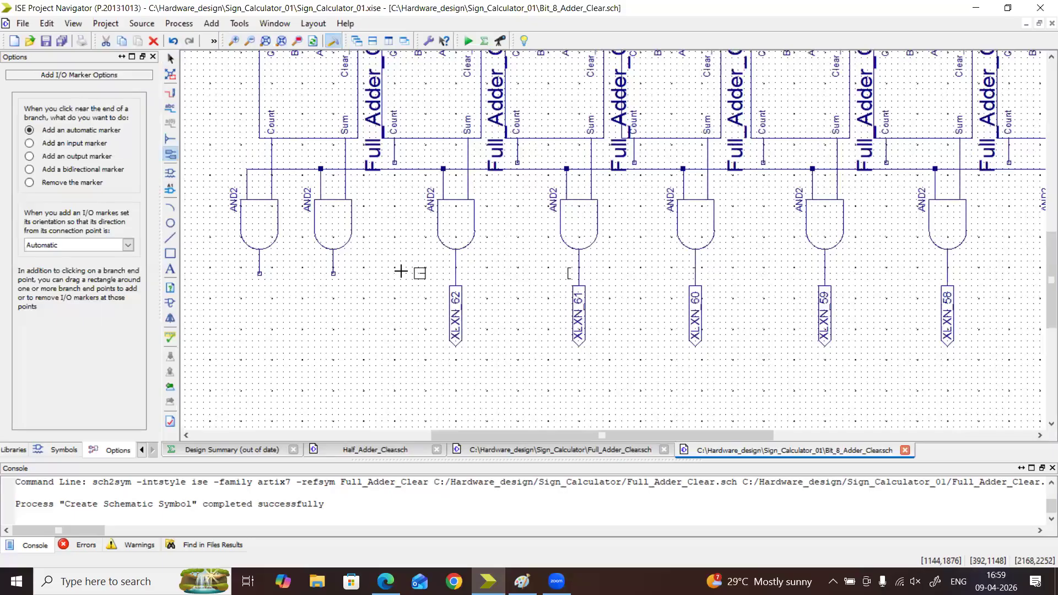
left_click(331, 271)
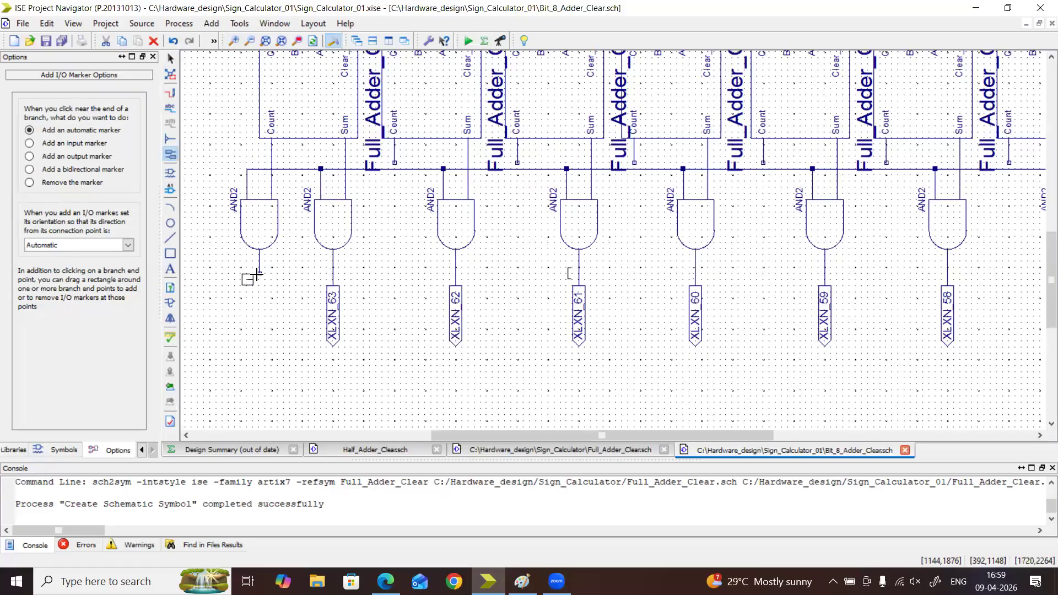
left_click(257, 273)
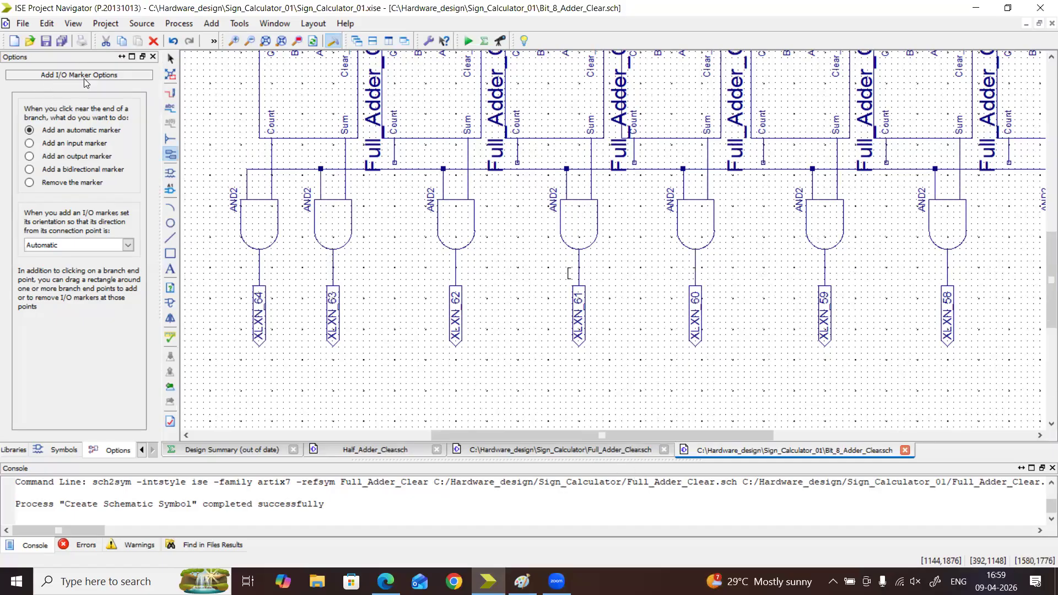
Save the schematic, and rename the net of the first adder's Sum gate output marker, XLXN_56, to S0
left_click(45, 41)
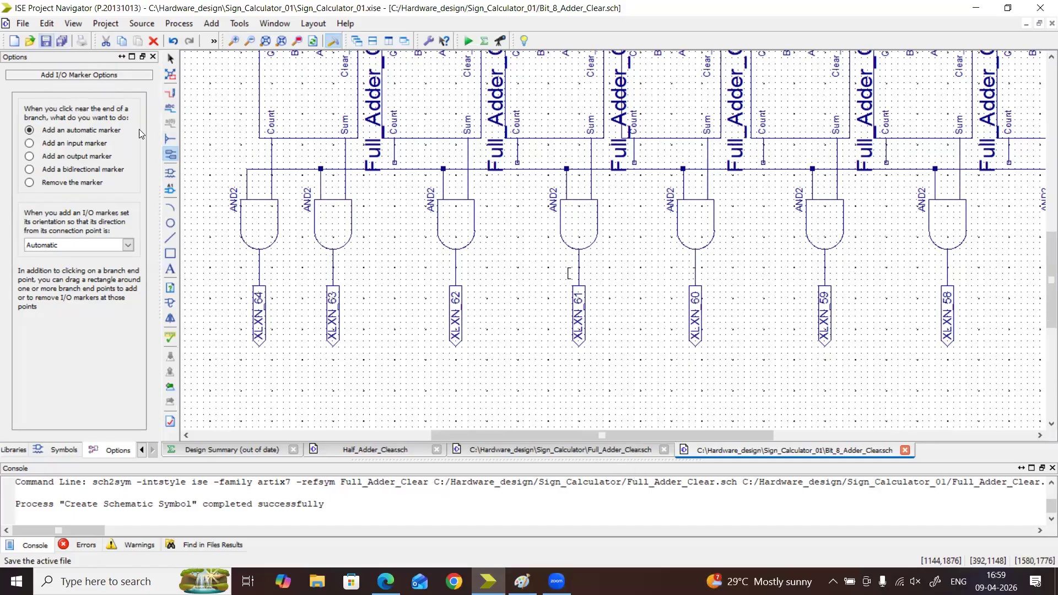
left_click_drag(523, 439, 693, 435)
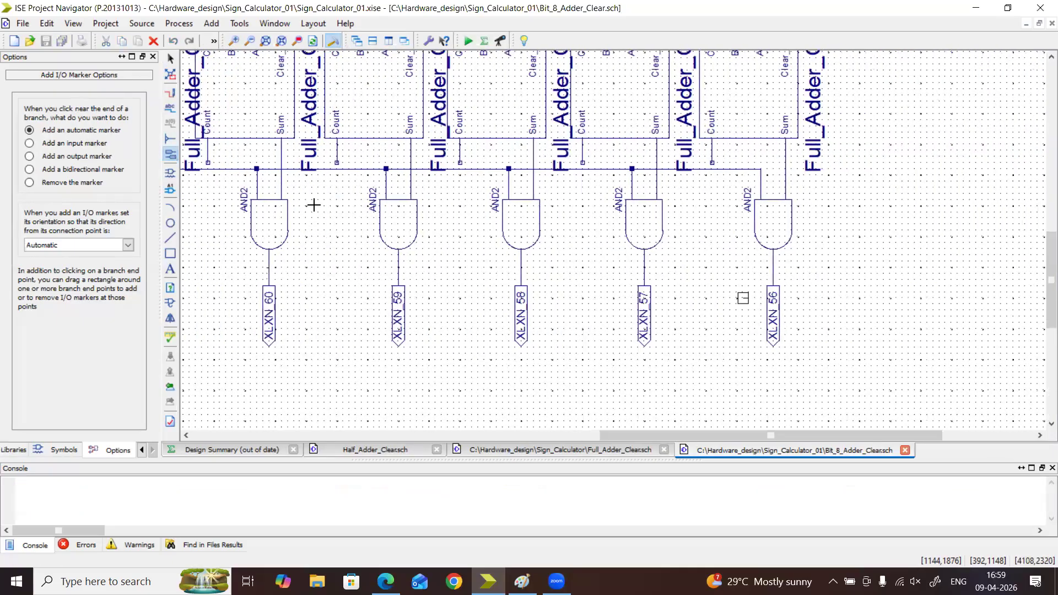
left_click(171, 59)
right_click(773, 325)
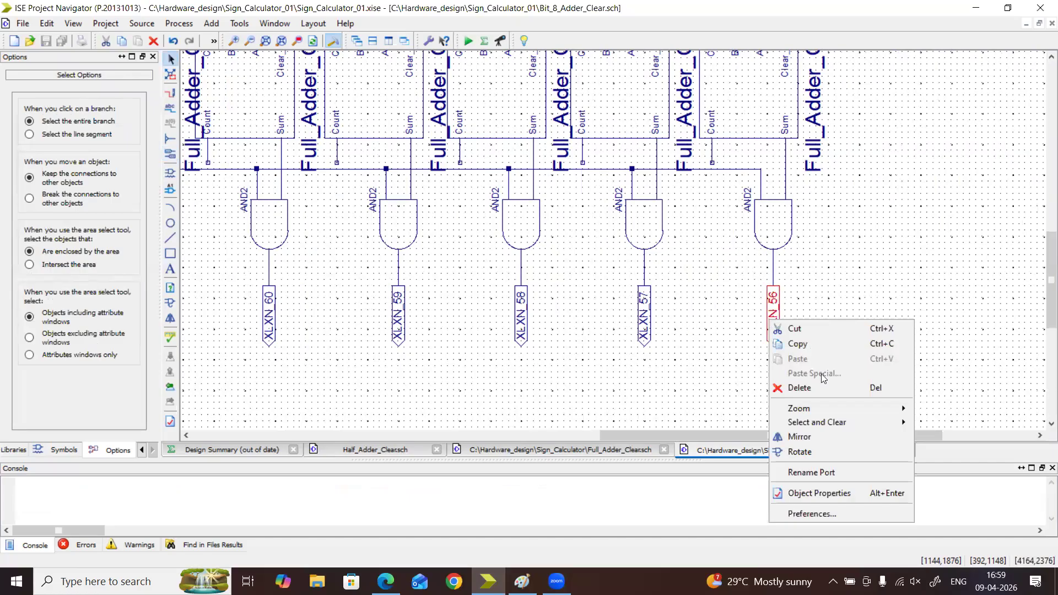
left_click(810, 472)
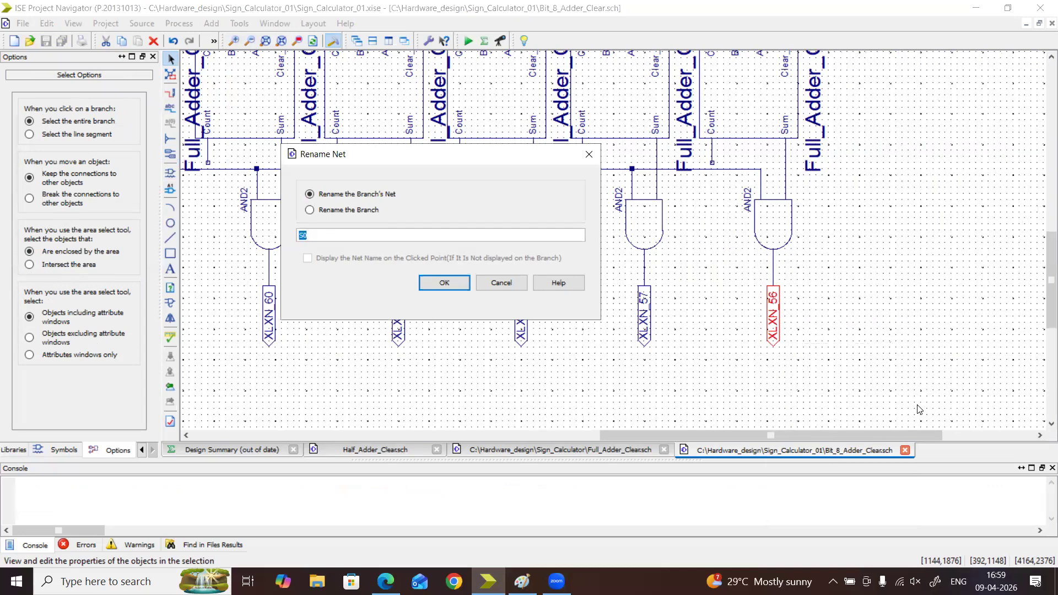
left_click(444, 282)
Rename the net of the second adder's Sum gate output marker, XLXN_57, to S1
left_click(642, 328)
double_click(642, 328)
left_click(238, 222)
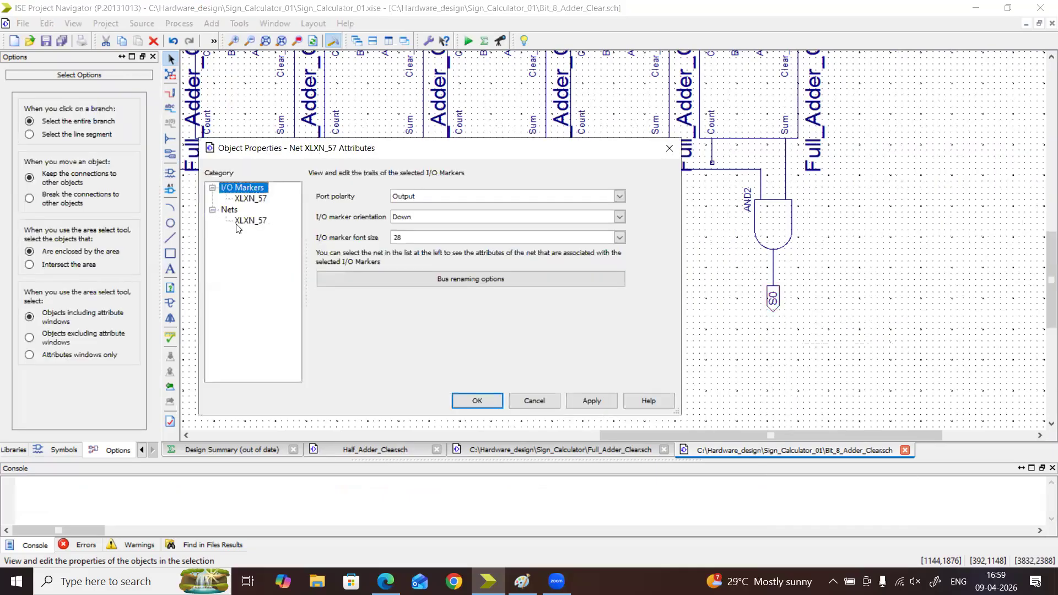
type("S0")
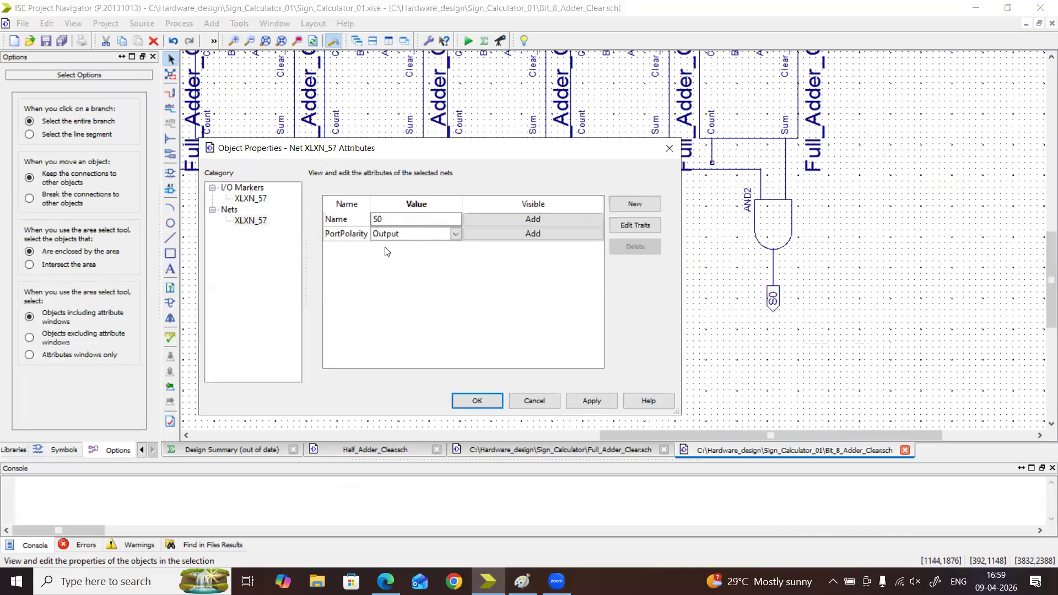
left_click(477, 401)
Rename the net of the third adder's Sum gate output marker, XLXN_58, to S2
double_click(521, 317)
left_click(249, 220)
key("Tab")
type("S2")
left_click(477, 401)
double_click(398, 320)
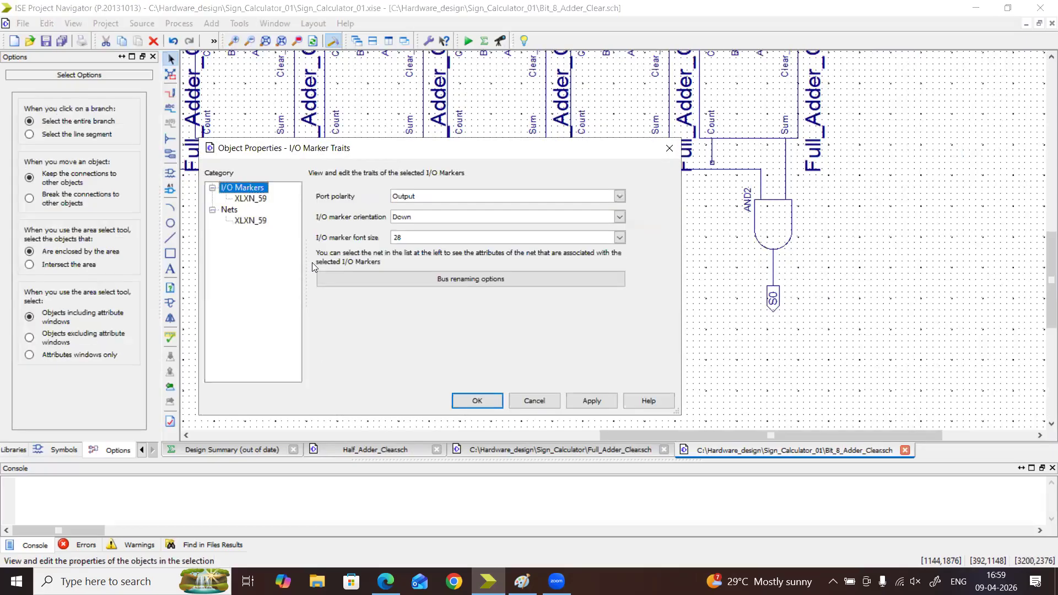
left_click(249, 220)
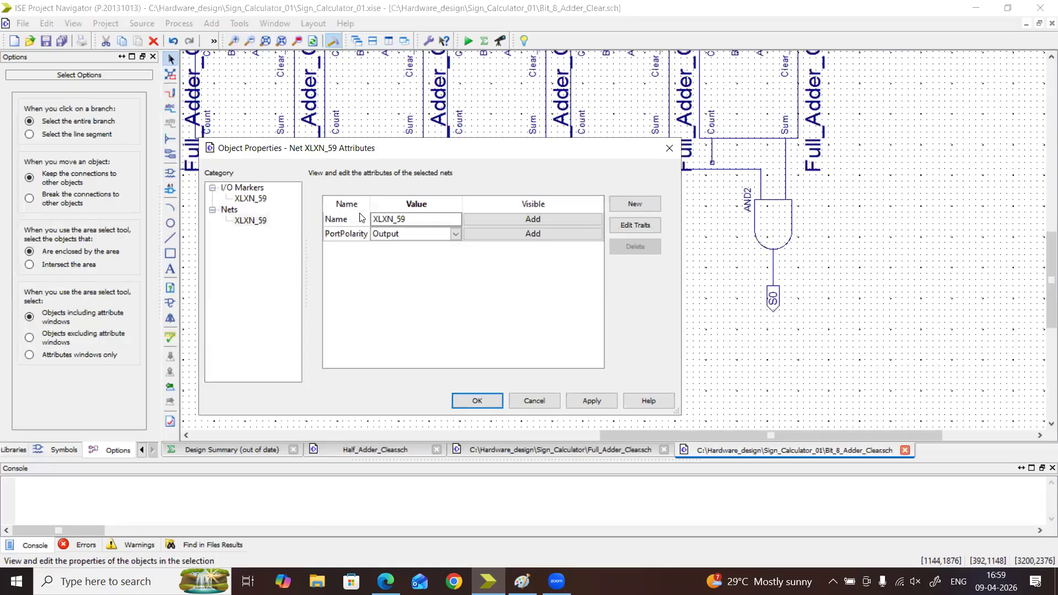
left_click(263, 221)
type("S3")
left_click(473, 399)
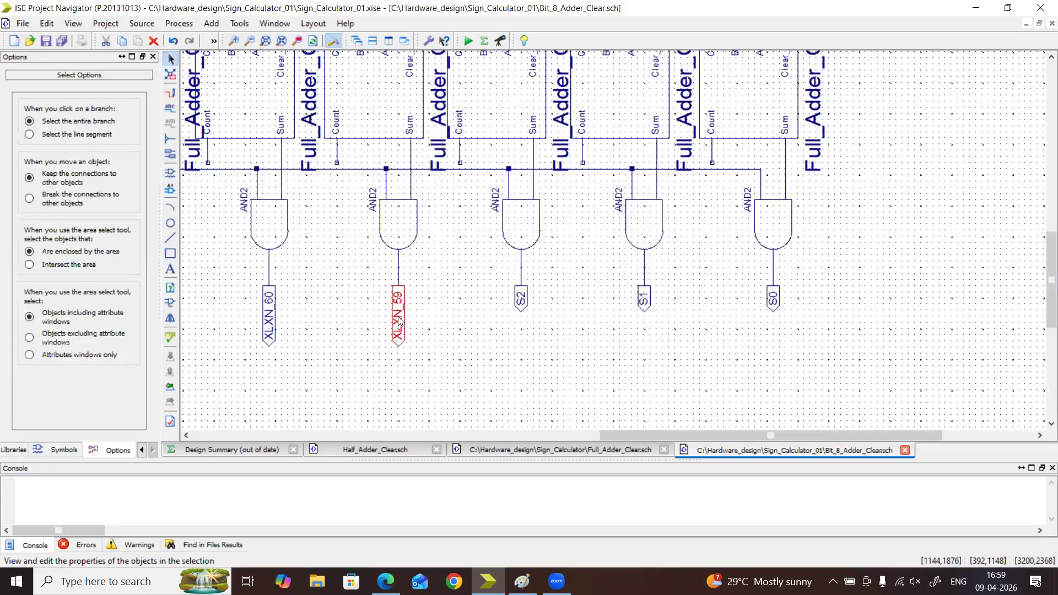
Rename the net of the fourth adder's Sum gate output marker, XLXN_59, to S3
double_click(399, 321)
left_click(264, 222)
type("S")
left_click(475, 402)
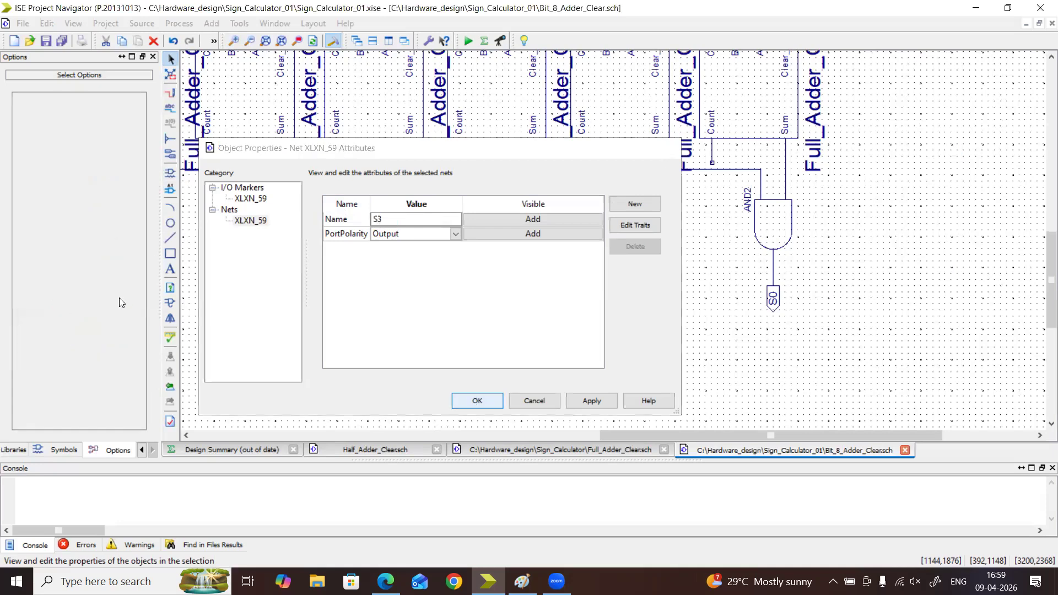
Rename the net of the fifth adder's Sum gate output marker, XLXN_60, to S4
double_click(269, 315)
left_click(258, 221)
type("S4")
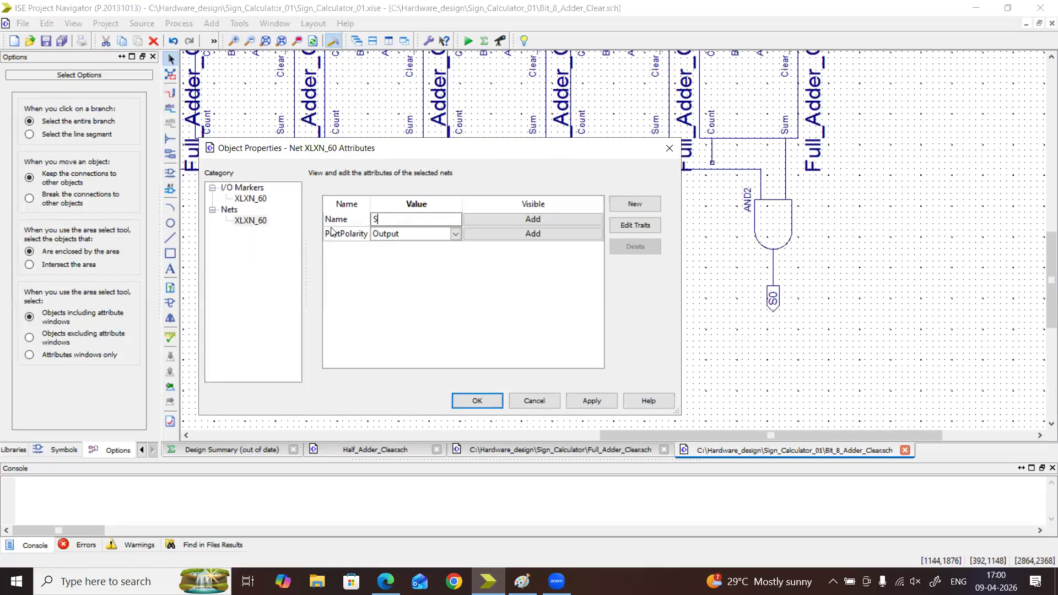
left_click(475, 401)
Rename the net of the sixth adder's Sum gate output marker, XLXN_61, to S5
left_click_drag(601, 432, 453, 441)
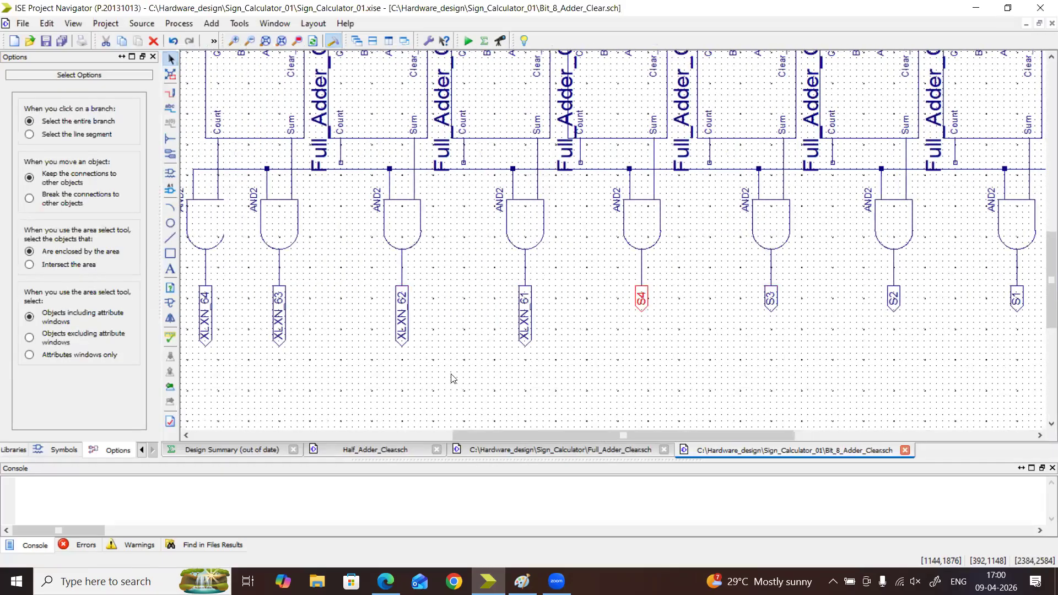
double_click(525, 331)
left_click(246, 220)
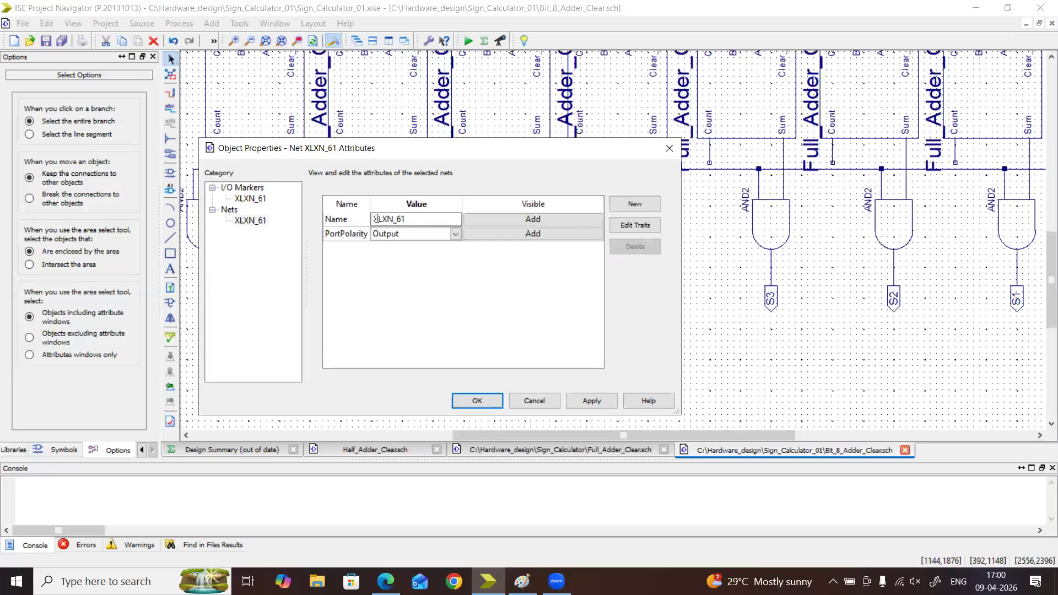
type("S5")
left_click(478, 400)
Rename the net of the seventh adder's Sum gate output marker, XLXN_62, to S6
double_click(402, 331)
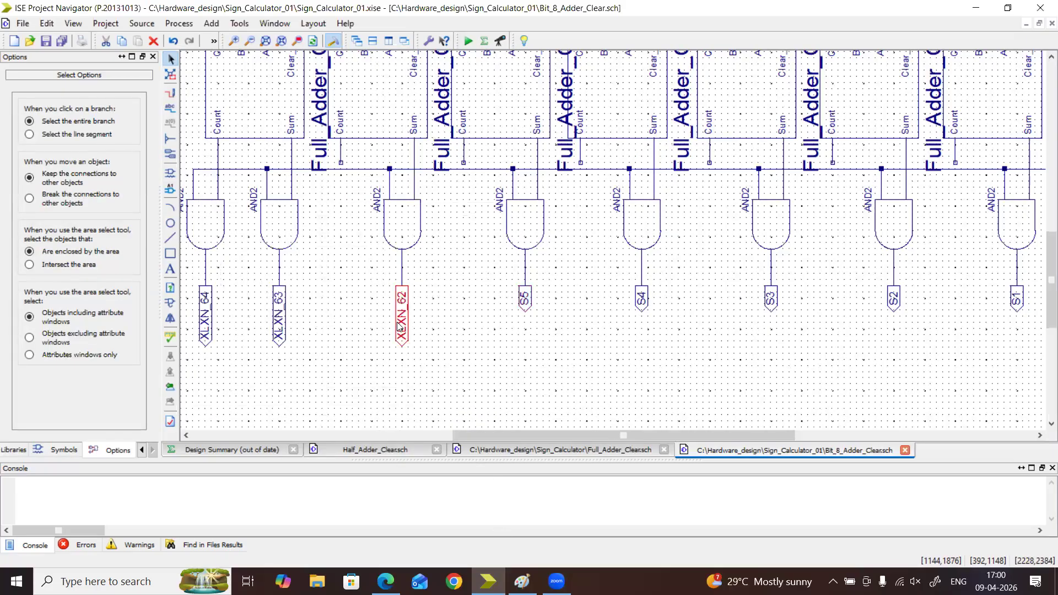
left_click(251, 221)
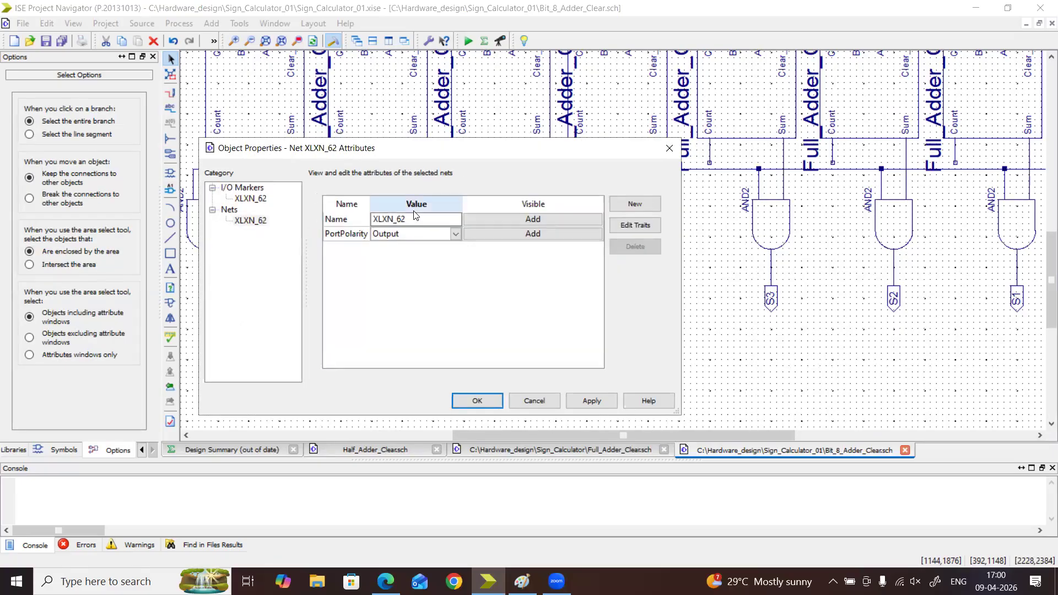
type("S6")
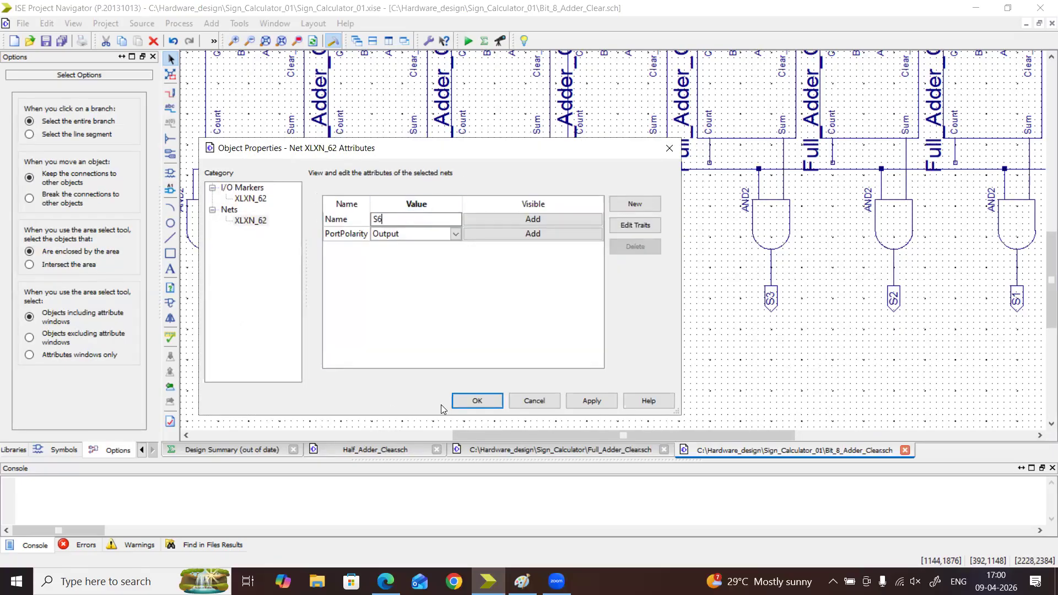
left_click(478, 401)
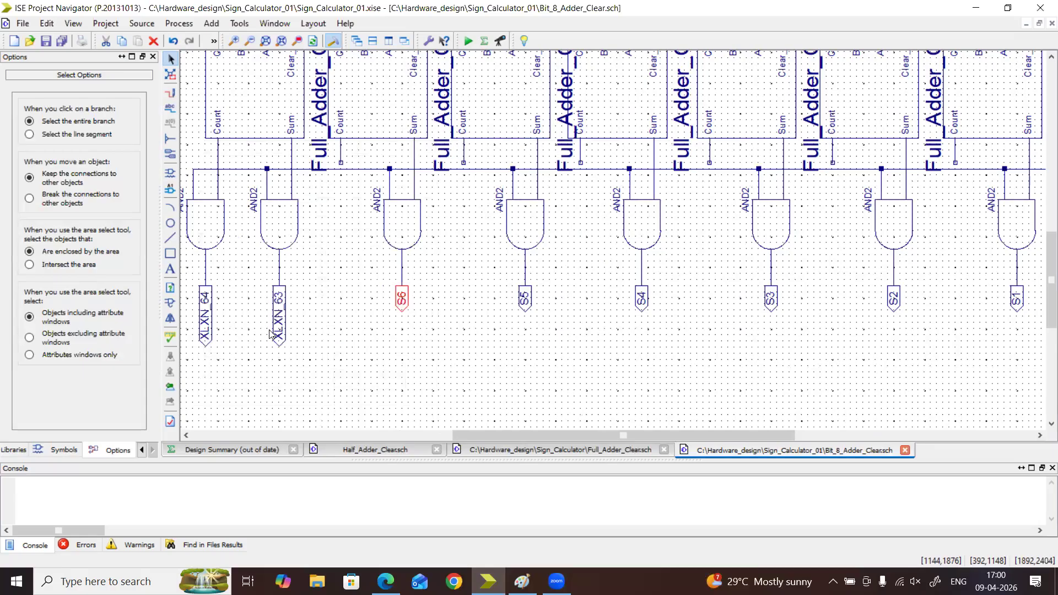
Rename the net of the eighth adder's Sum gate output marker, XLXN_63, to S7
double_click(278, 322)
left_click(269, 221)
type("S")
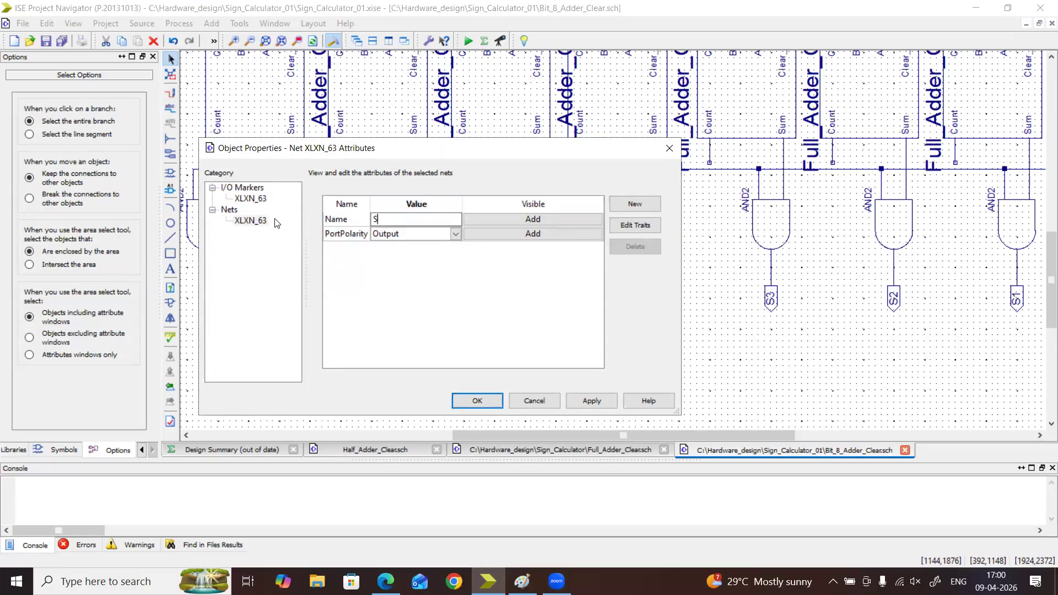
type("7")
left_click(485, 404)
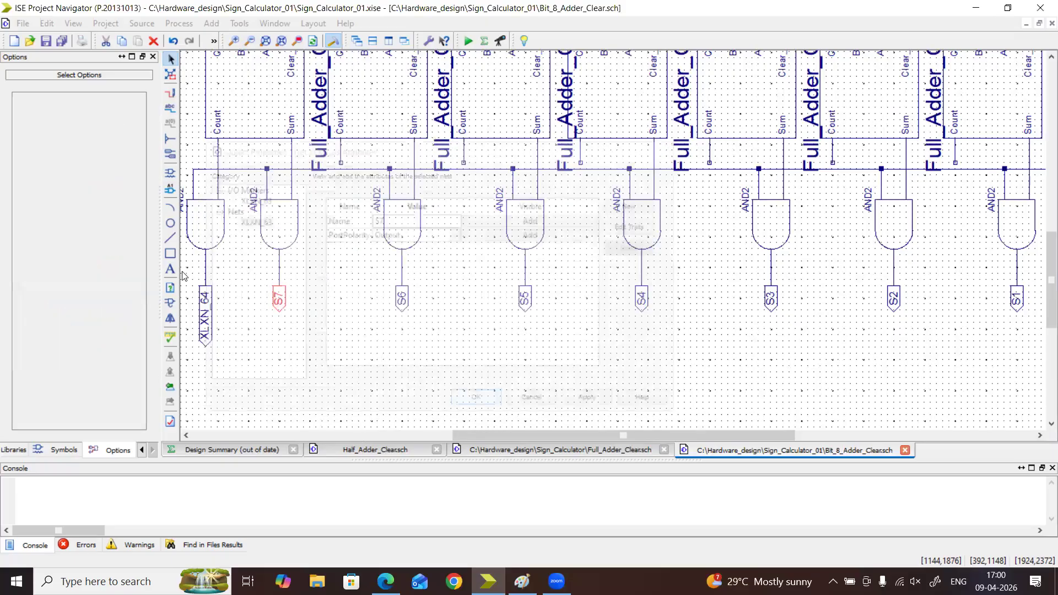
double_click(210, 306)
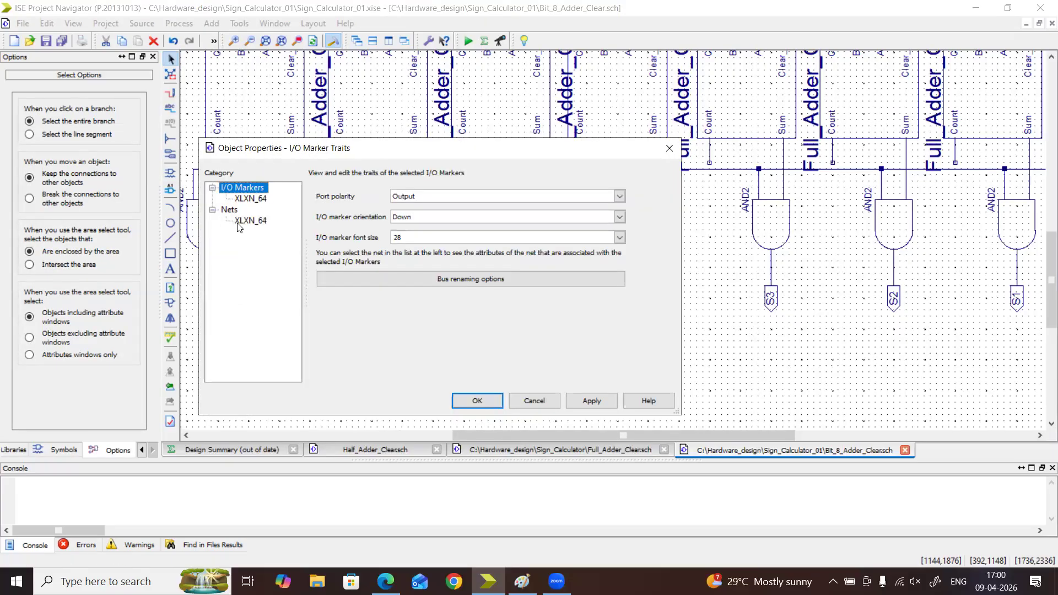
left_click(239, 223)
type("S8")
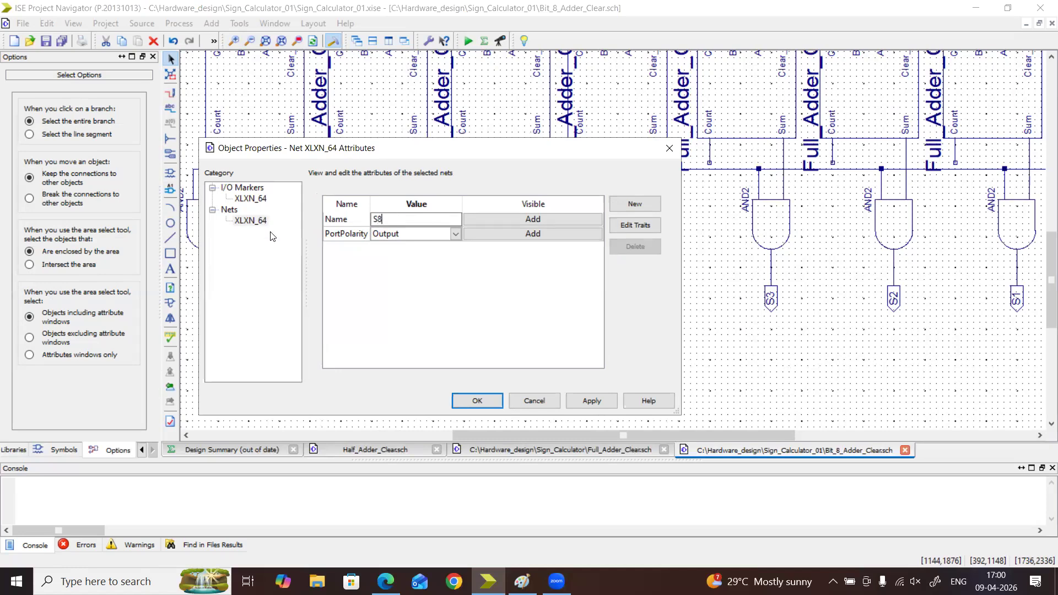
left_click(533, 402)
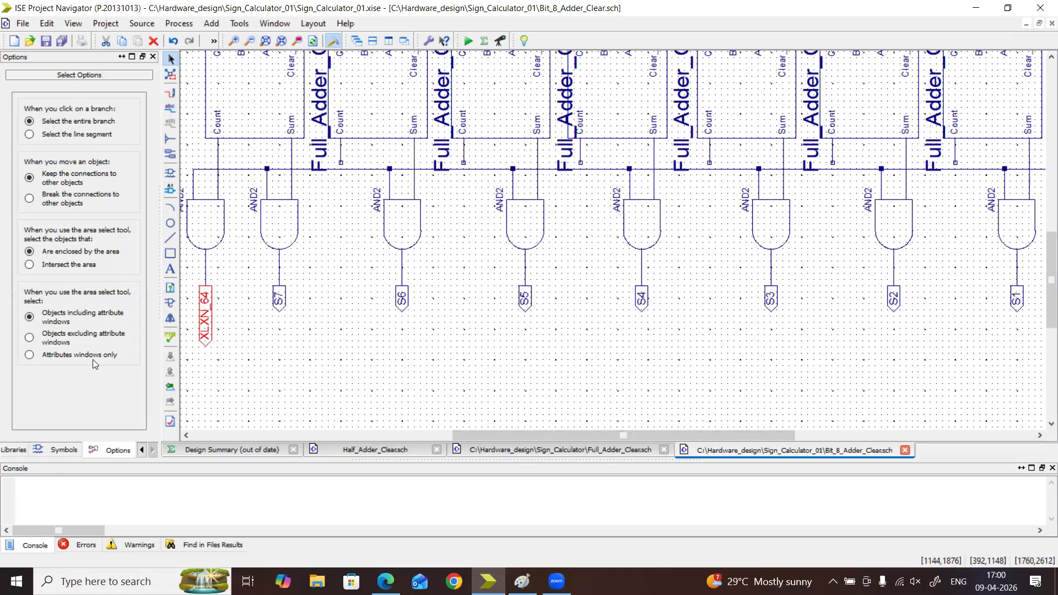
Rename the net of the final carry gate's output marker, XLXN_64, to Cout
double_click(204, 319)
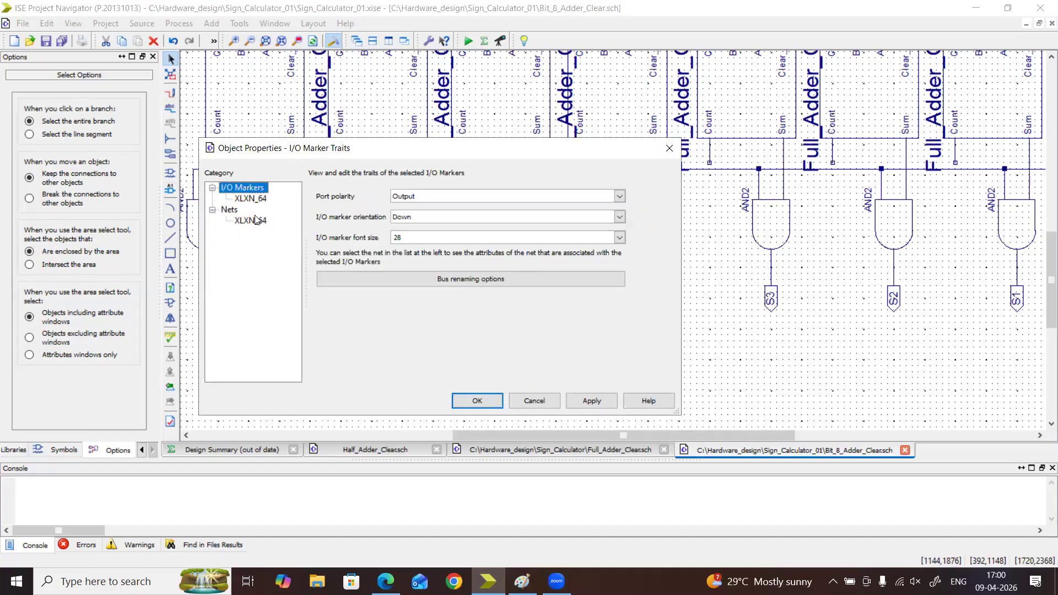
left_click(256, 221)
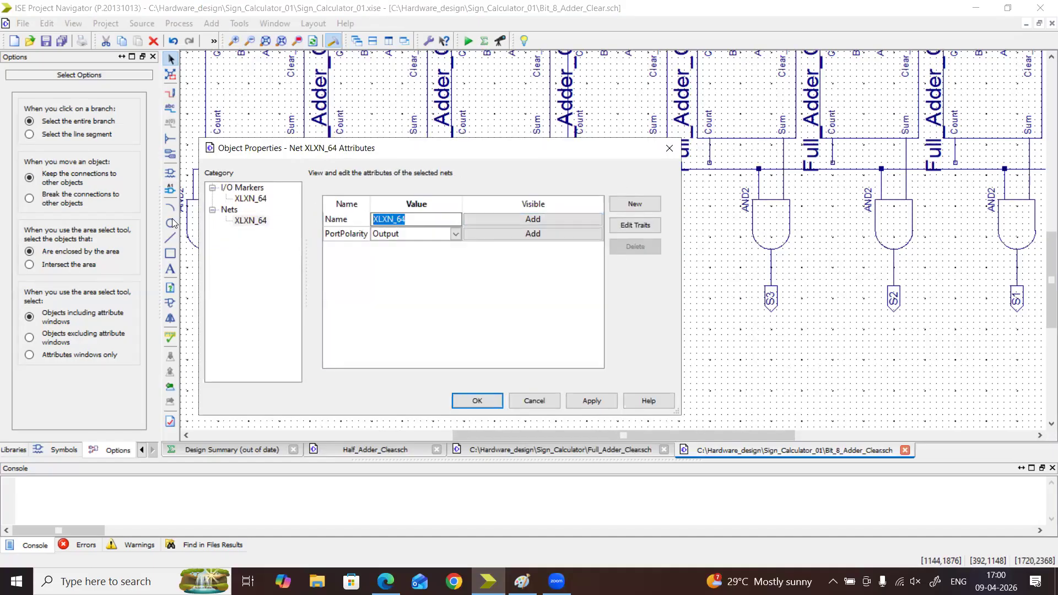
type("c0")
left_click(462, 408)
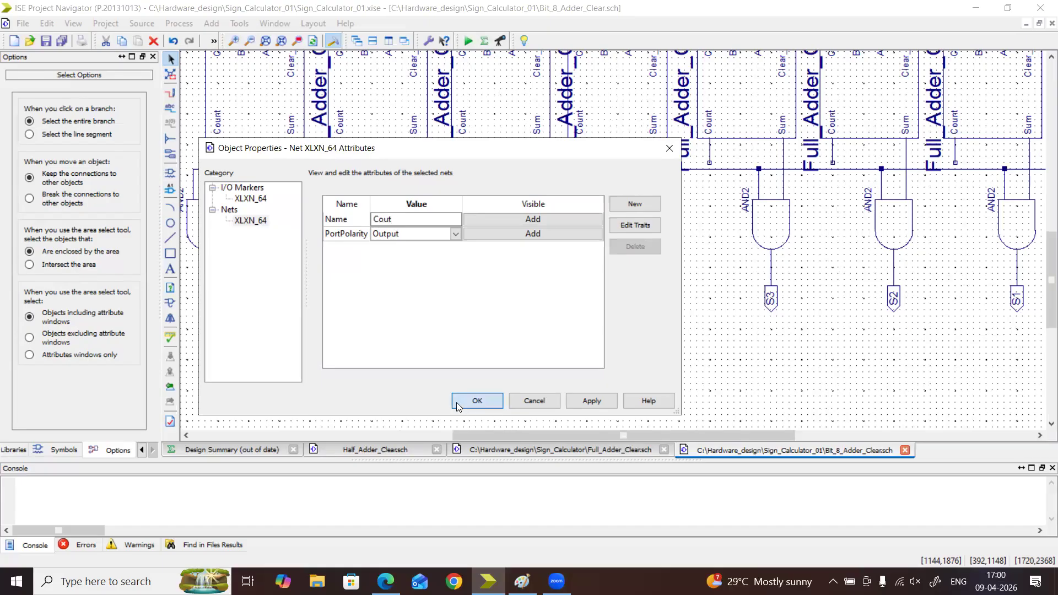
Wire the shared input line of the upper AND2 gates to that of the lower AND2 gates, leaving a free branch end beside the eighth adder
left_click(249, 41)
left_click(249, 41)
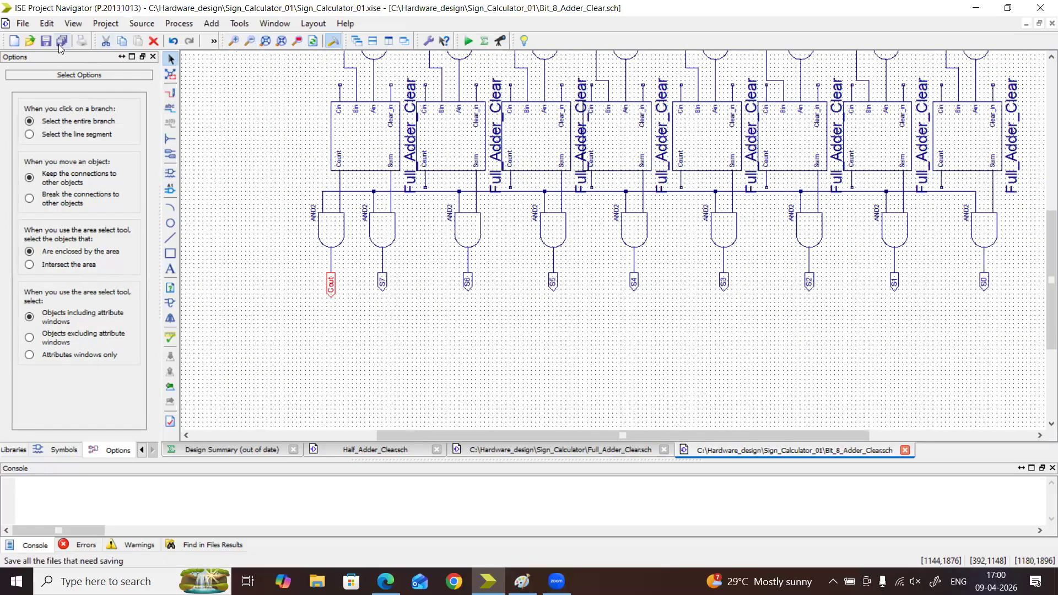
left_click_drag(1046, 254, 1042, 214)
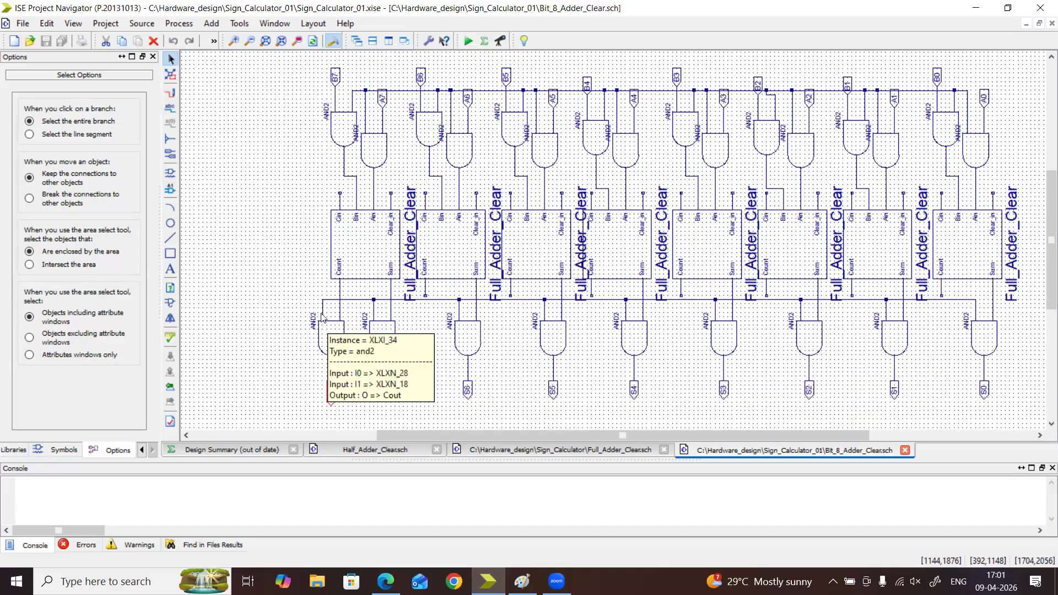
left_click(170, 93)
left_click_drag(352, 90, 232, 171)
mouse_move(323, 300)
left_mouse_down()
mouse_move(230, 171)
mouse_move(231, 197)
left_mouse_up()
Add an automatic I/O marker to the free end of the wire joining the upper and lower gate lines
left_click(170, 154)
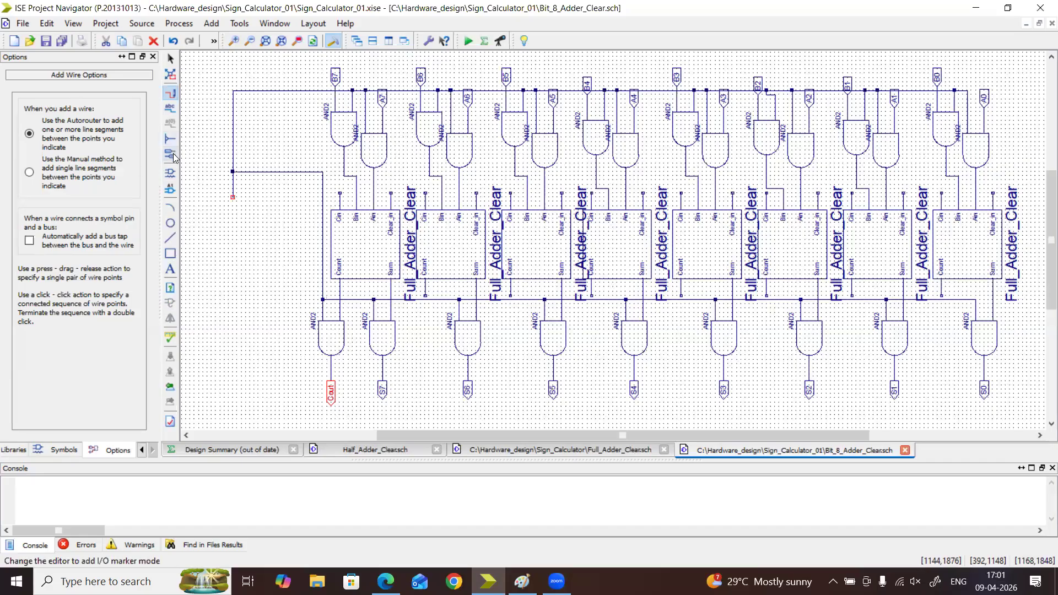
left_click(232, 197)
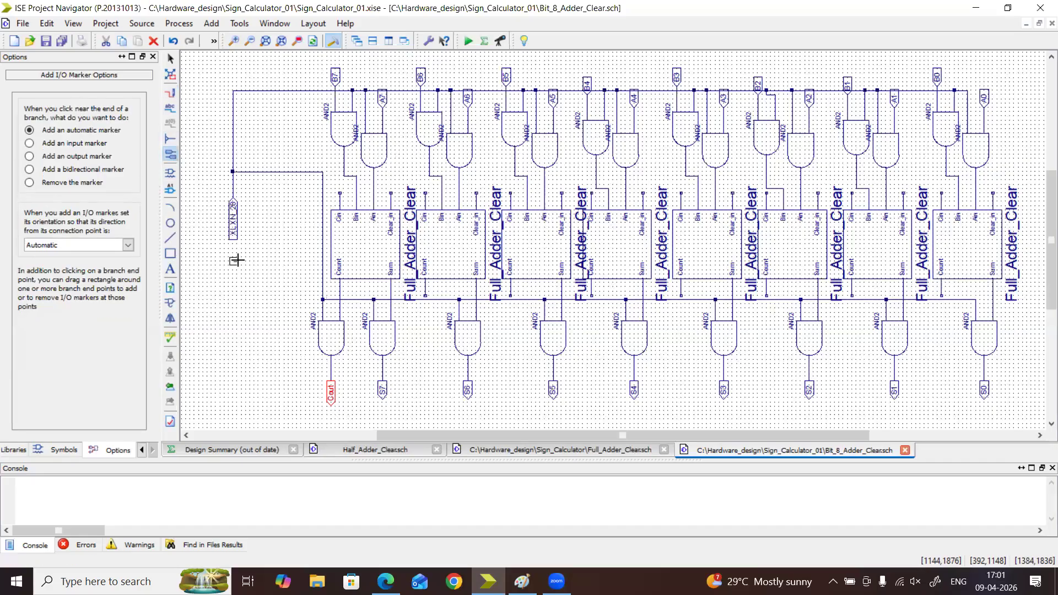
key("Escape")
double_click(235, 231)
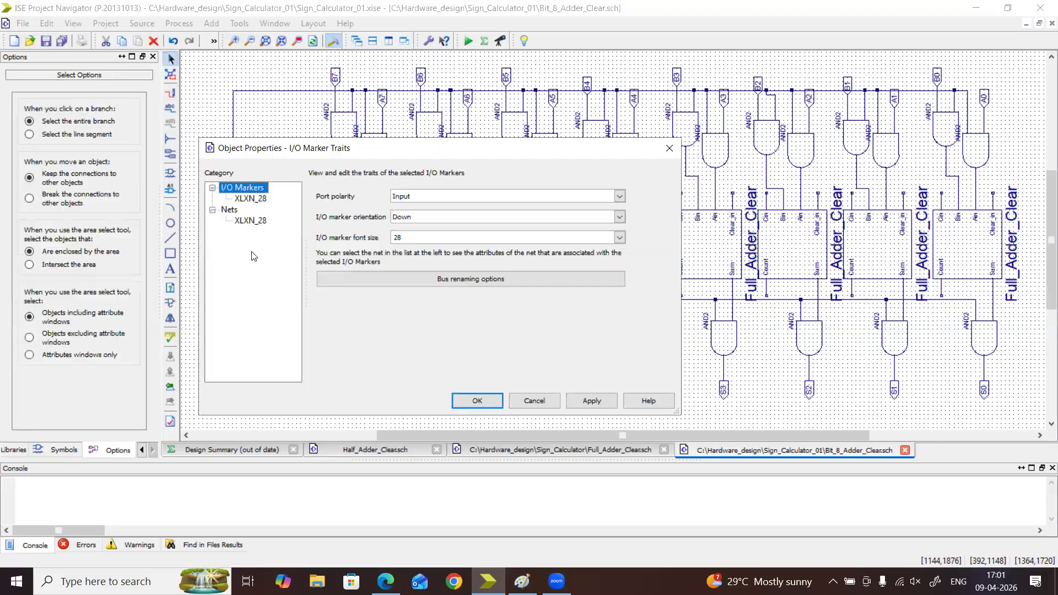
left_click(251, 220)
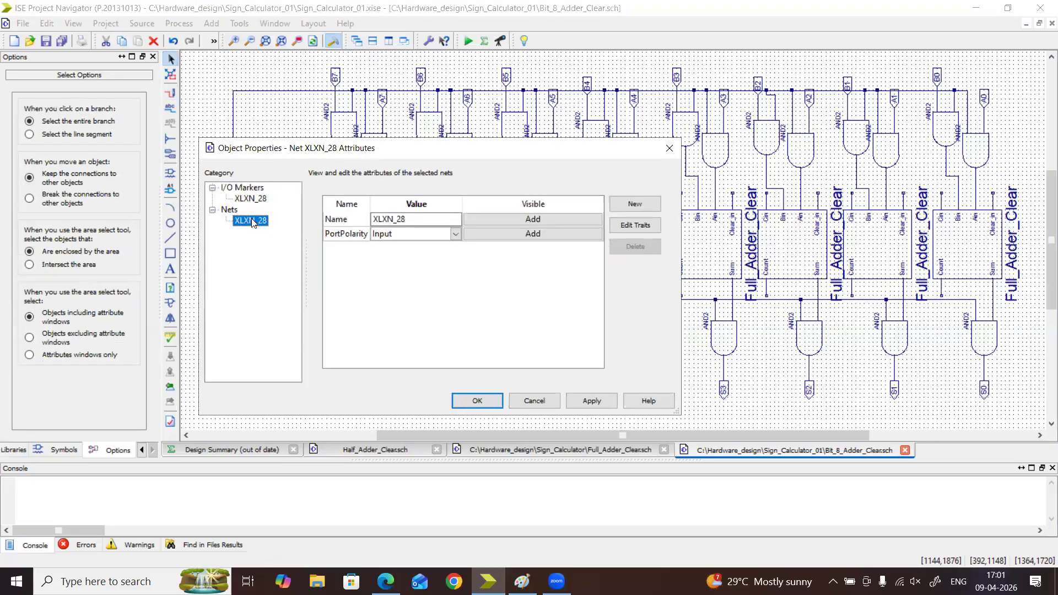
left_click(398, 218)
type("Clear")
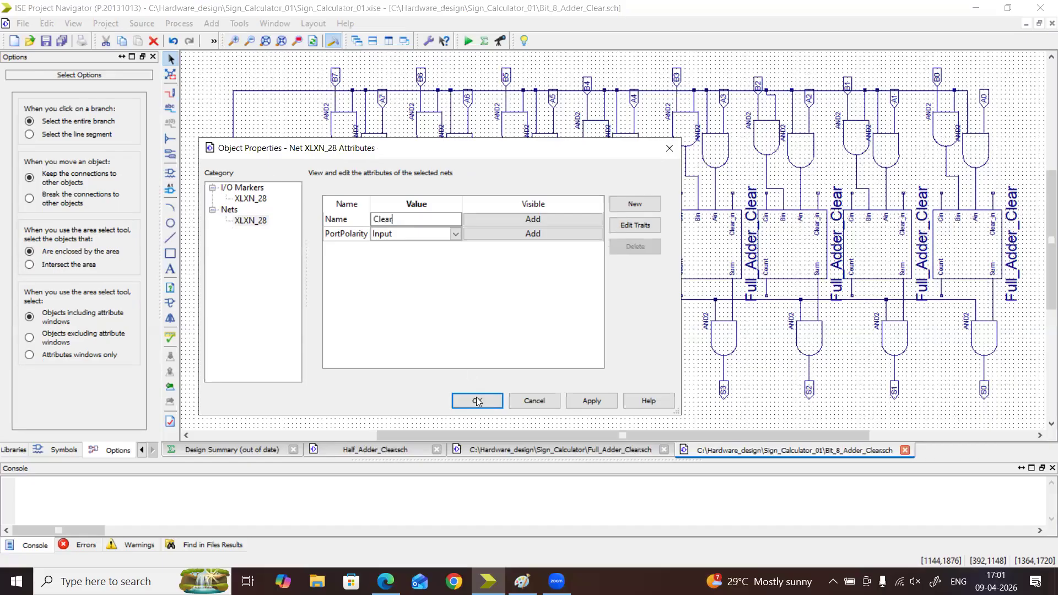
left_click(478, 401)
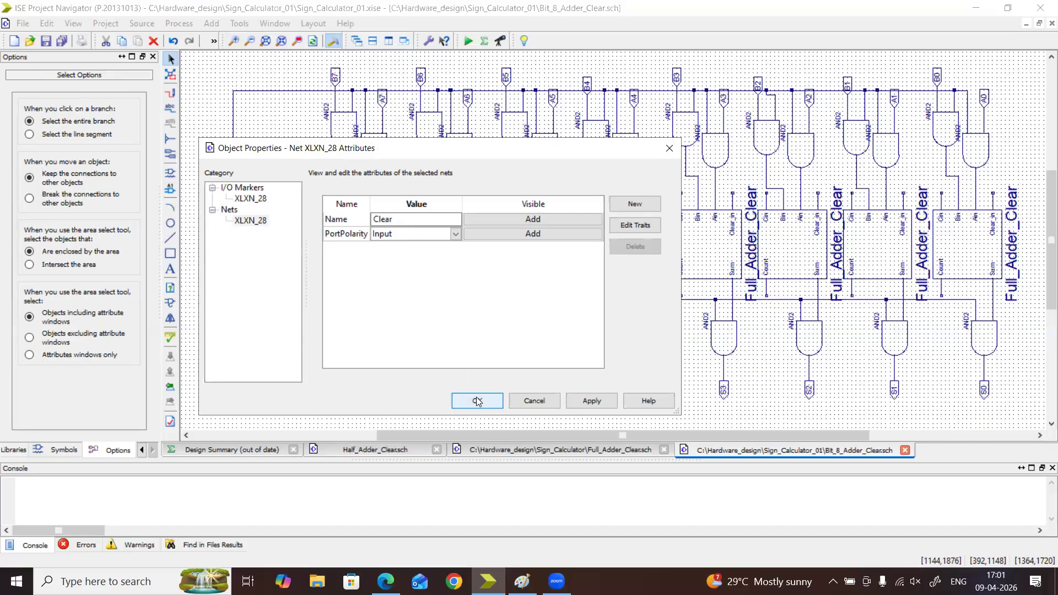
Rename the shared gate-input net, XLXN_28, to Clear, and select its branch to check the connections
double_click(234, 237)
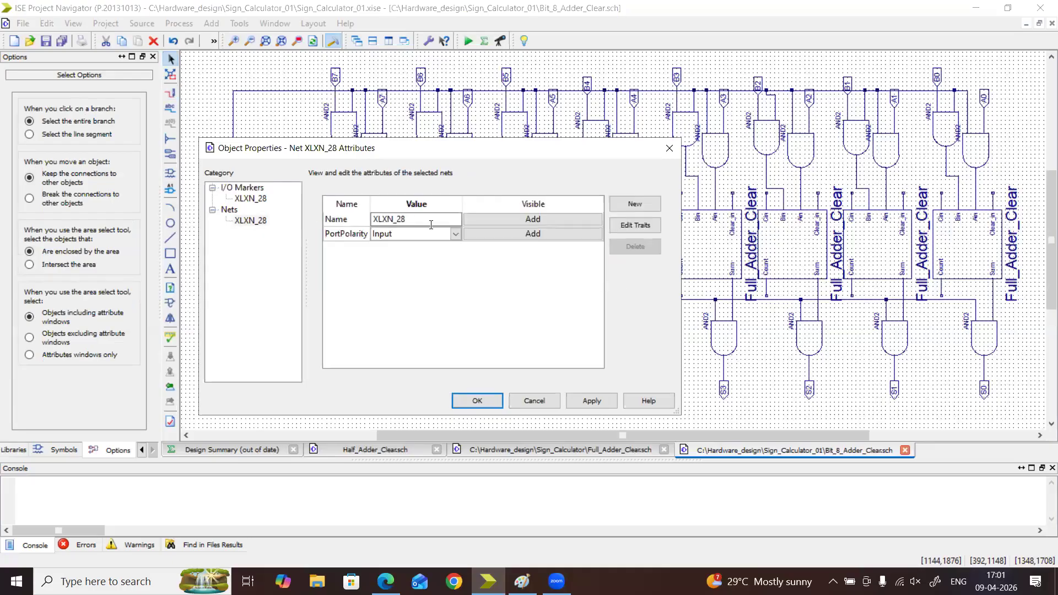
double_click(387, 219)
type("Clear")
left_click(477, 405)
left_click(234, 176)
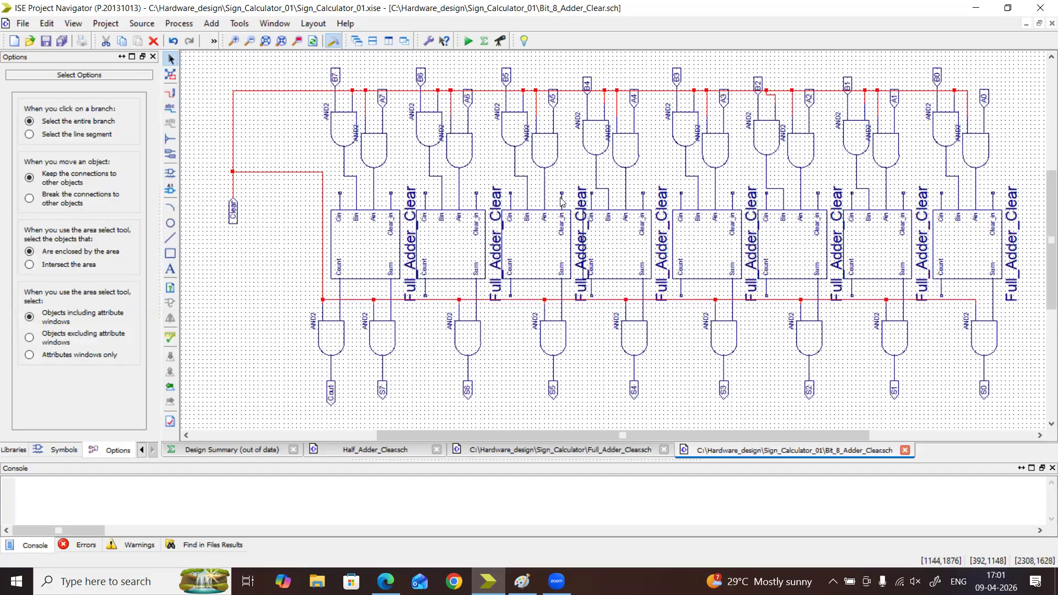
Wire the Clear_in pin of each of the eight full adders to the shared Clear line above them
left_click(170, 93)
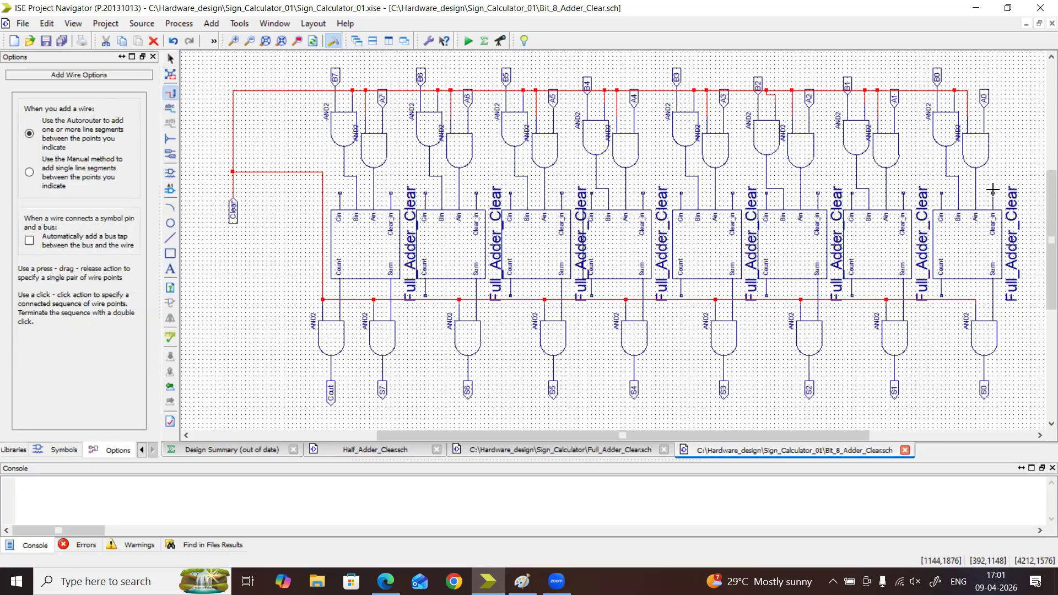
left_click_drag(992, 191, 967, 90)
left_click_drag(902, 191, 907, 92)
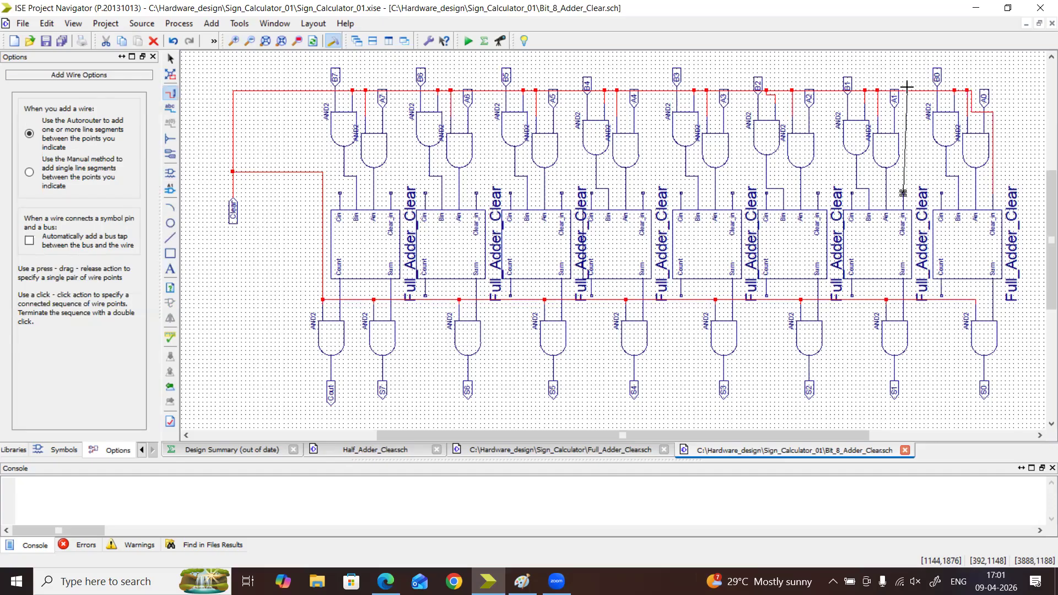
left_click_drag(908, 94, 908, 92)
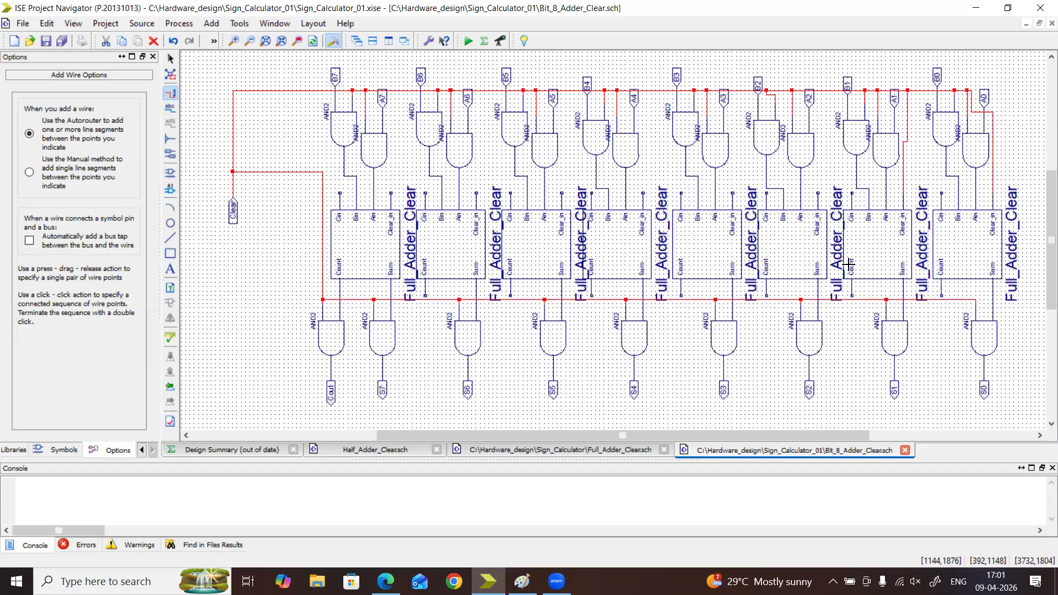
left_click_drag(818, 192, 826, 91)
left_click_drag(732, 190, 741, 90)
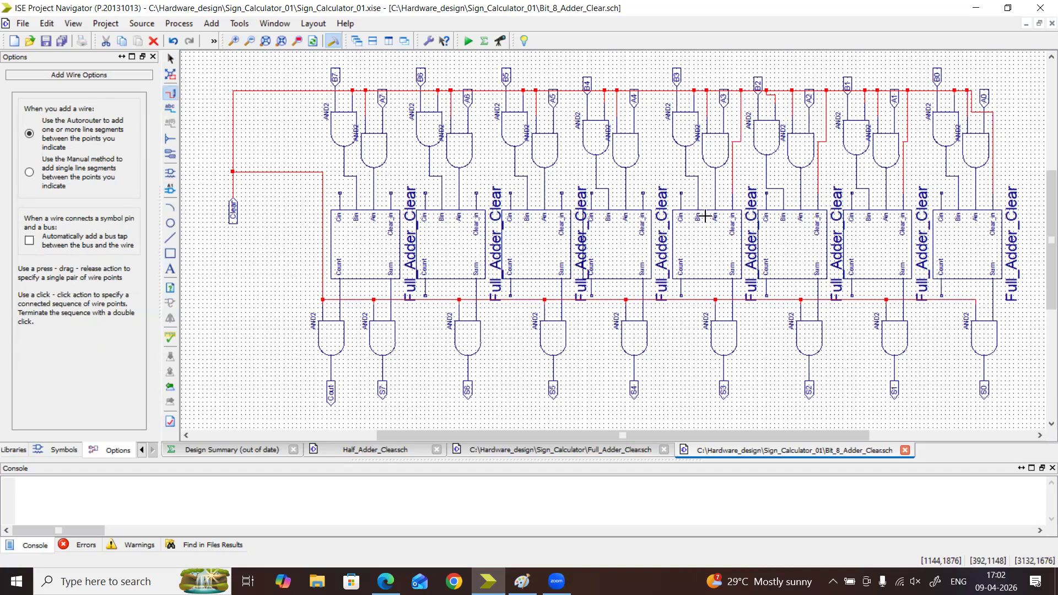
left_click_drag(642, 192, 651, 90)
left_click_drag(561, 191, 567, 90)
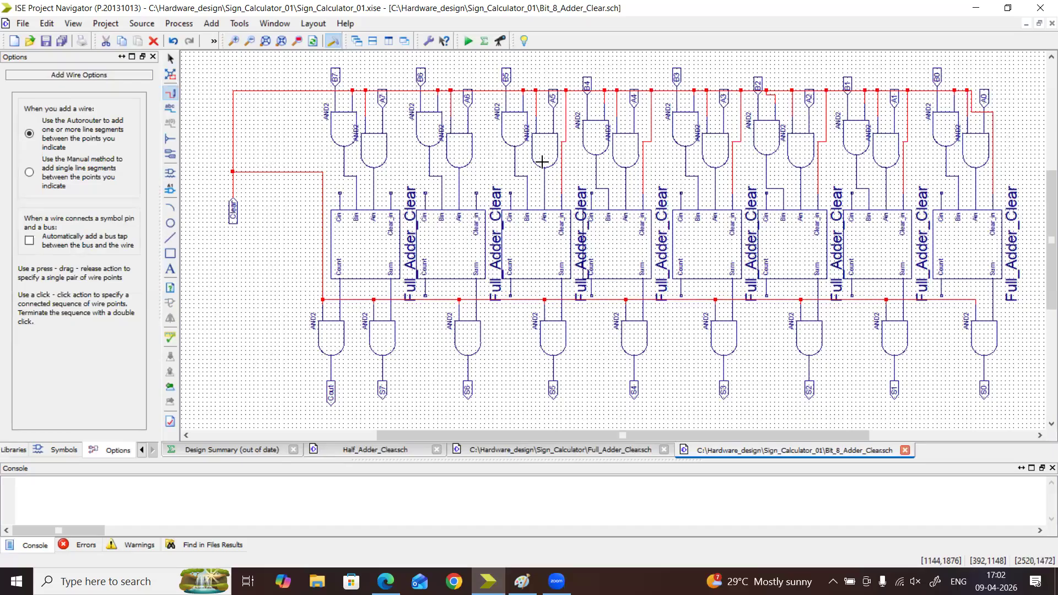
left_click_drag(476, 192, 485, 89)
left_click_drag(391, 192, 397, 89)
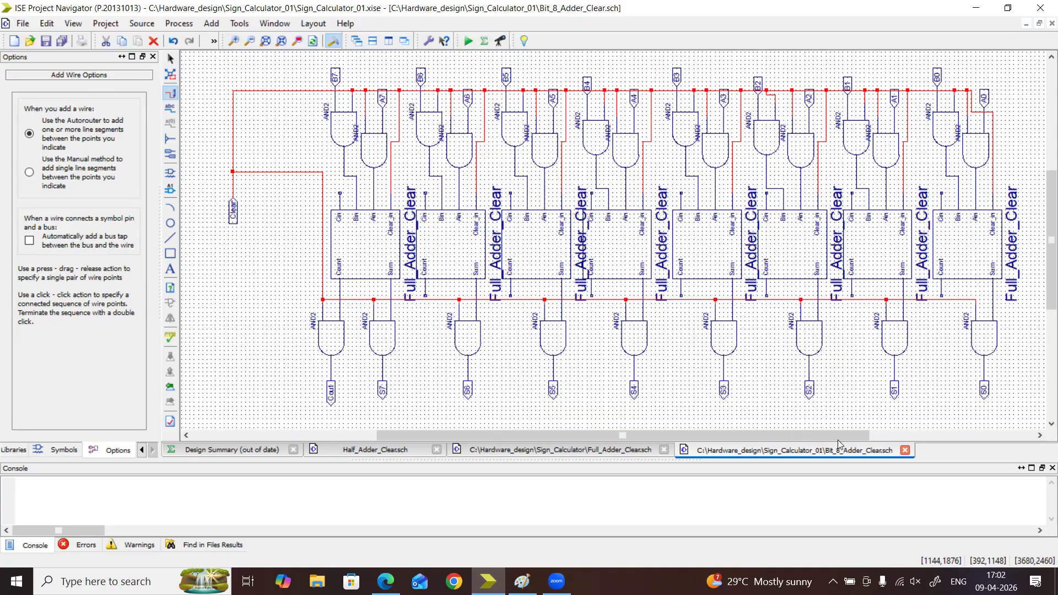
Pick the gnd symbol from all symbols and rotate it to 180 degrees
left_click_drag(840, 436, 930, 445)
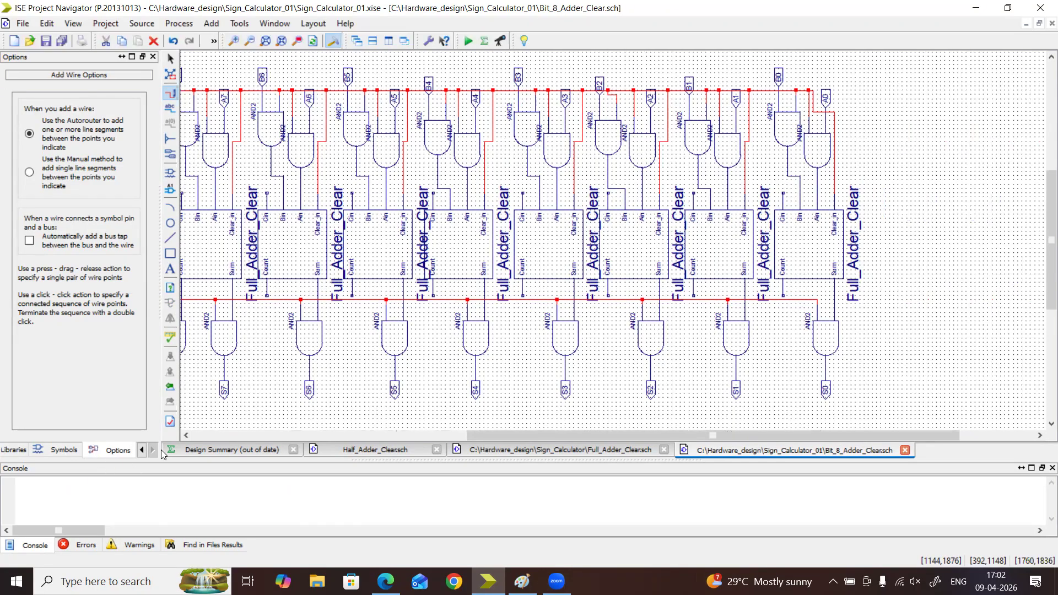
left_click(61, 451)
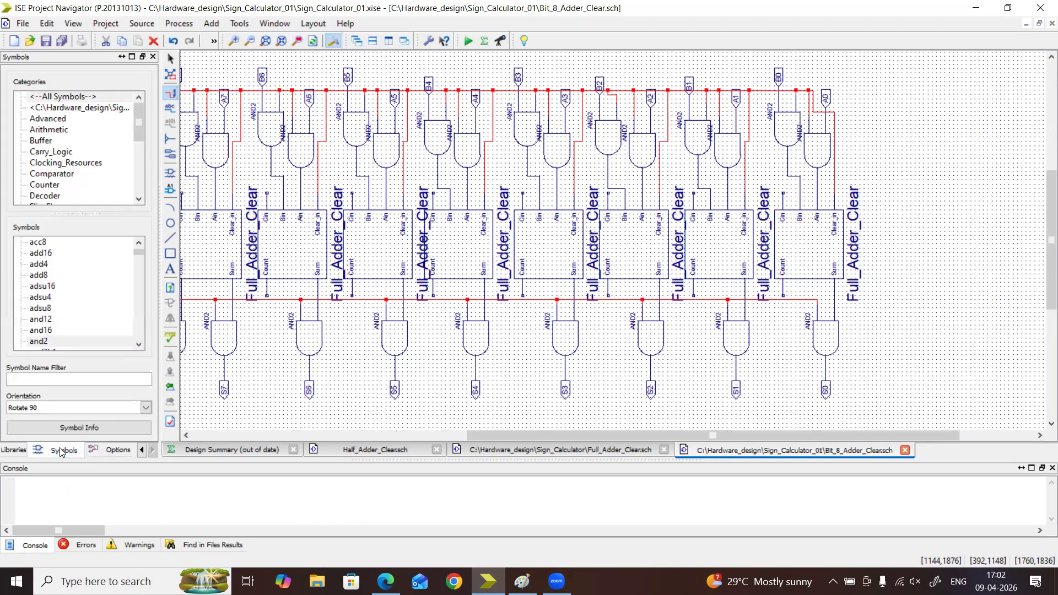
left_click(82, 99)
left_click(103, 381)
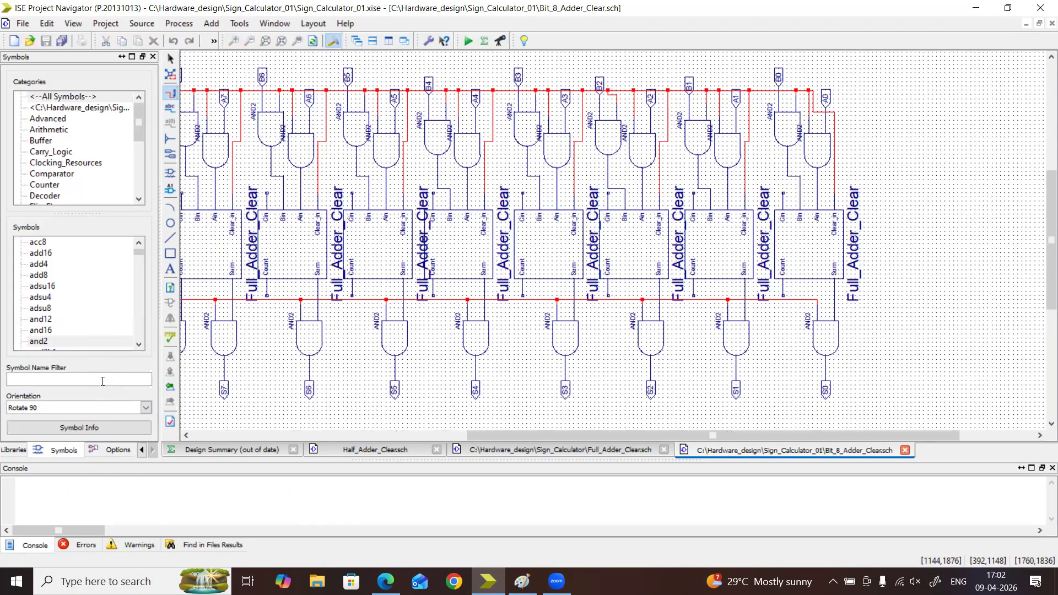
type("g")
key("BackSpace")
key("BackSpace")
key("BackSpace")
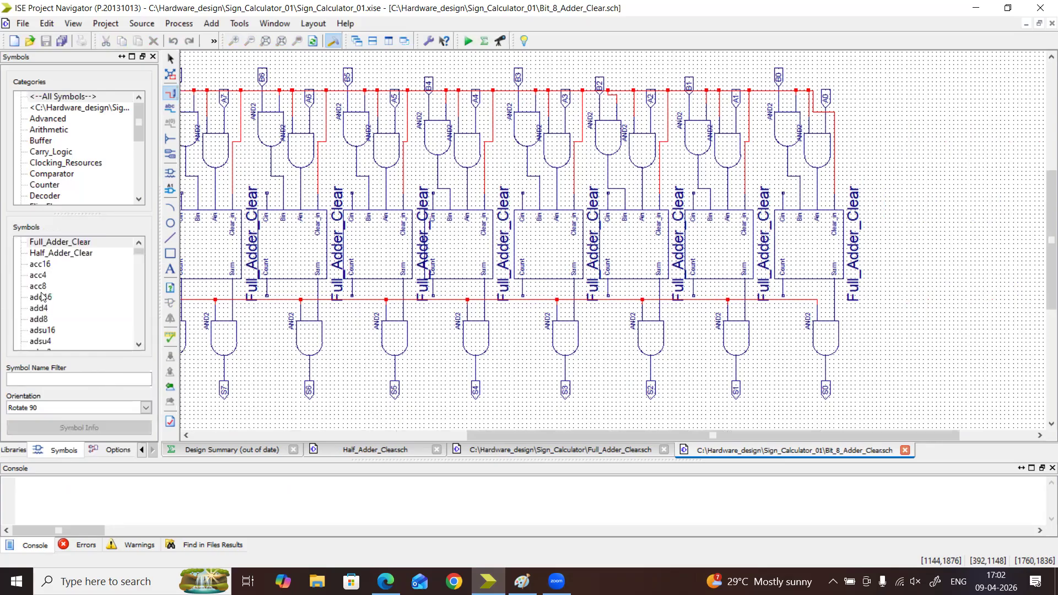
type("gnd")
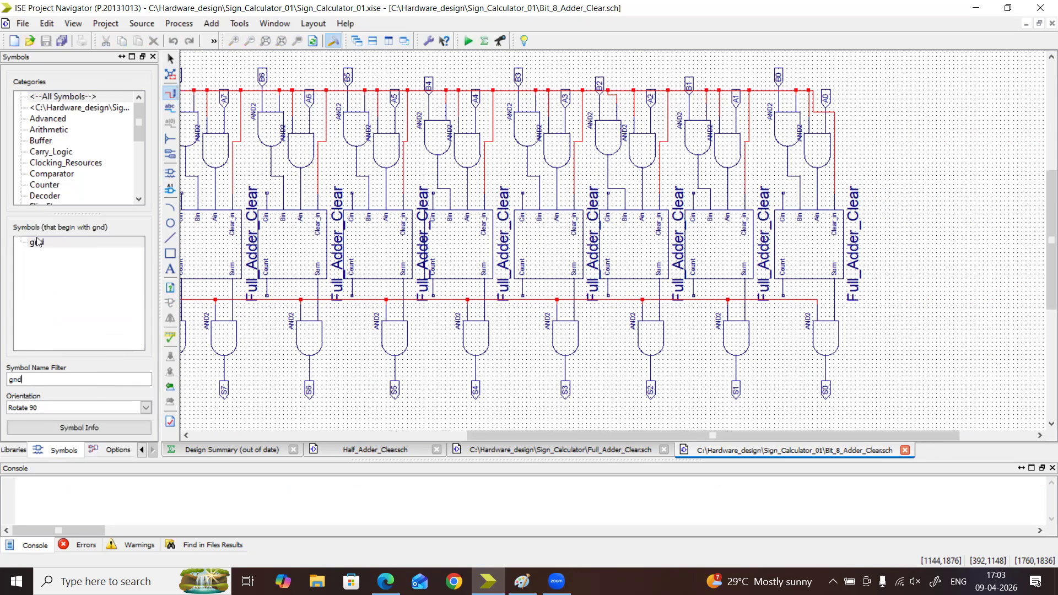
left_click(37, 241)
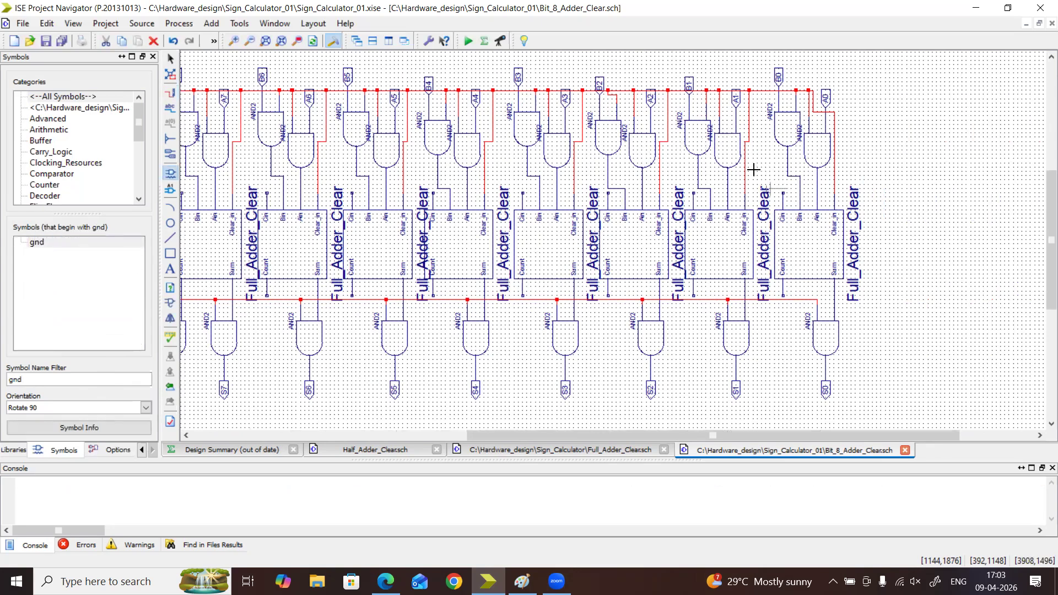
key("ctrl+r")
Try to place the gnd symbol above the first adder's Cin pin, and move its Bin wire's horizontal segment up to make room
left_click(788, 170)
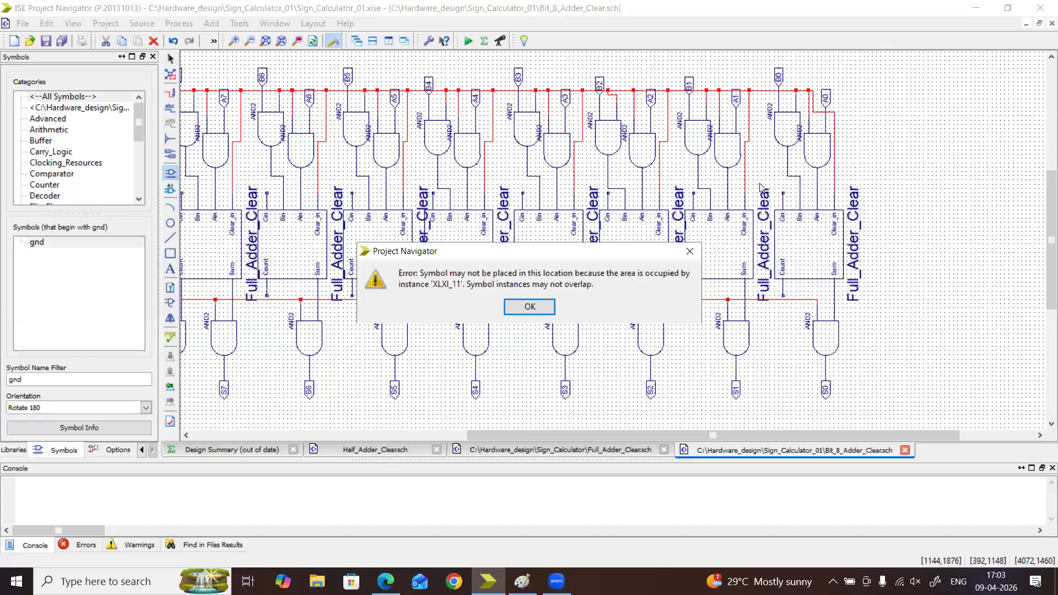
left_click(547, 306)
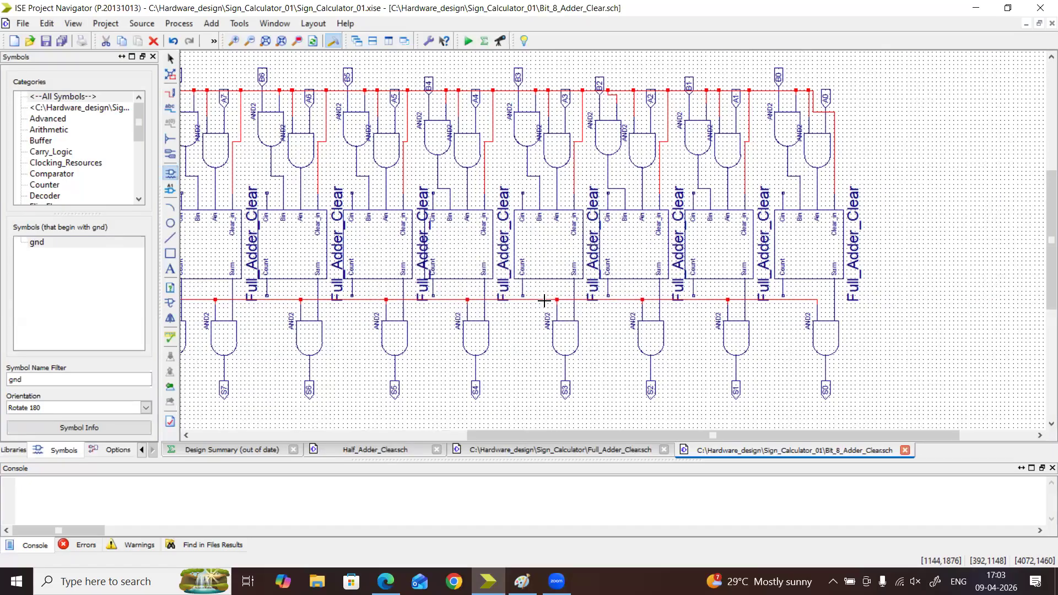
left_click(235, 41)
left_click(235, 41)
left_click(235, 41)
key("Escape")
left_click_drag(685, 436, 750, 436)
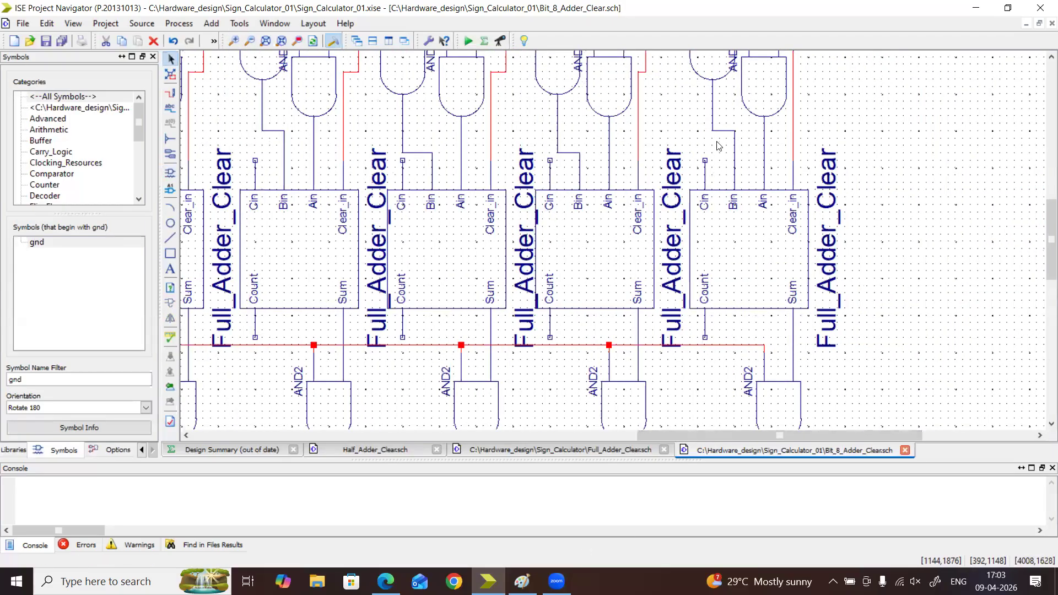
left_click_drag(715, 122, 732, 124)
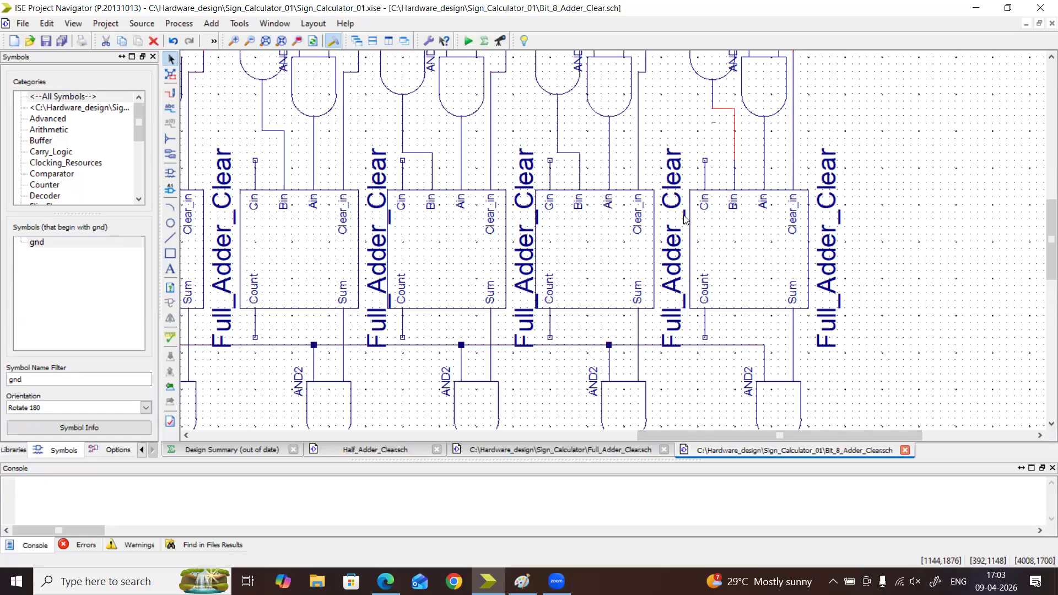
Try again to place the gnd symbol, rotated 180 degrees, directly on the first adder's Cin pin
left_click(51, 381)
left_click(49, 381)
type("gnd")
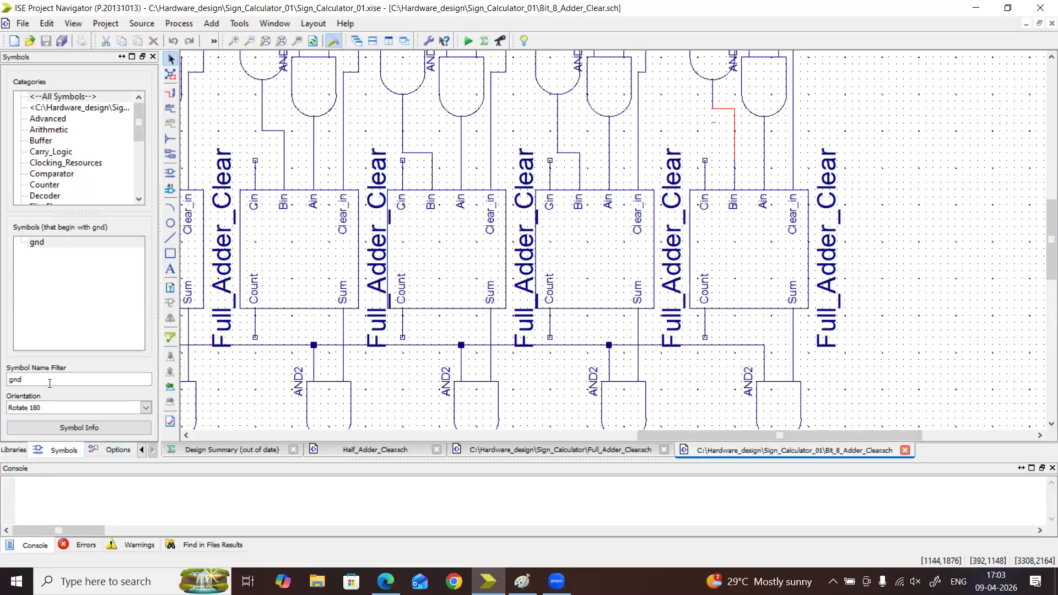
left_click(49, 243)
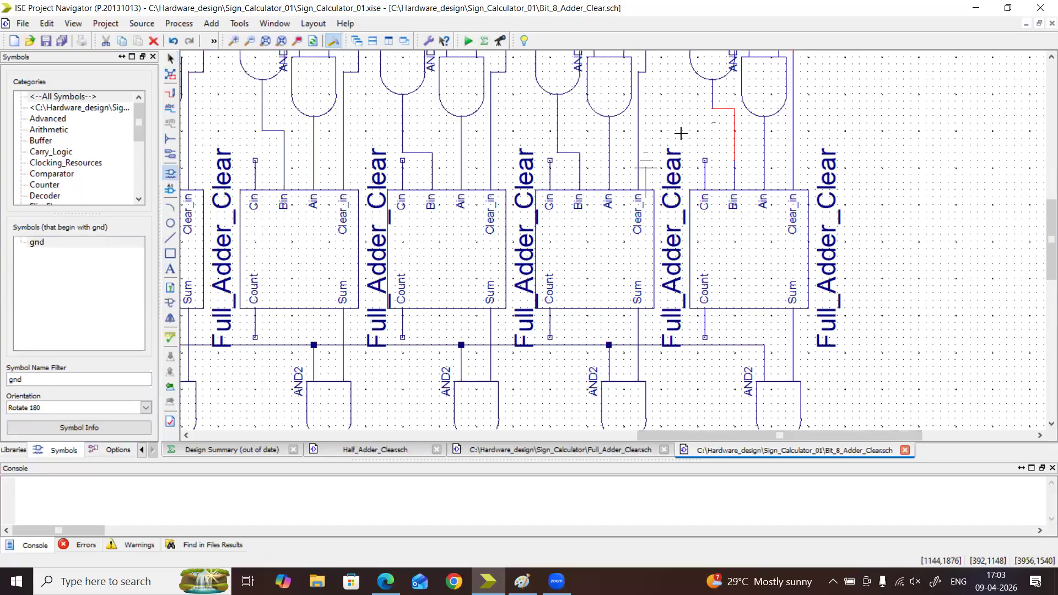
left_click(730, 100)
left_click(541, 302)
left_click(733, 98)
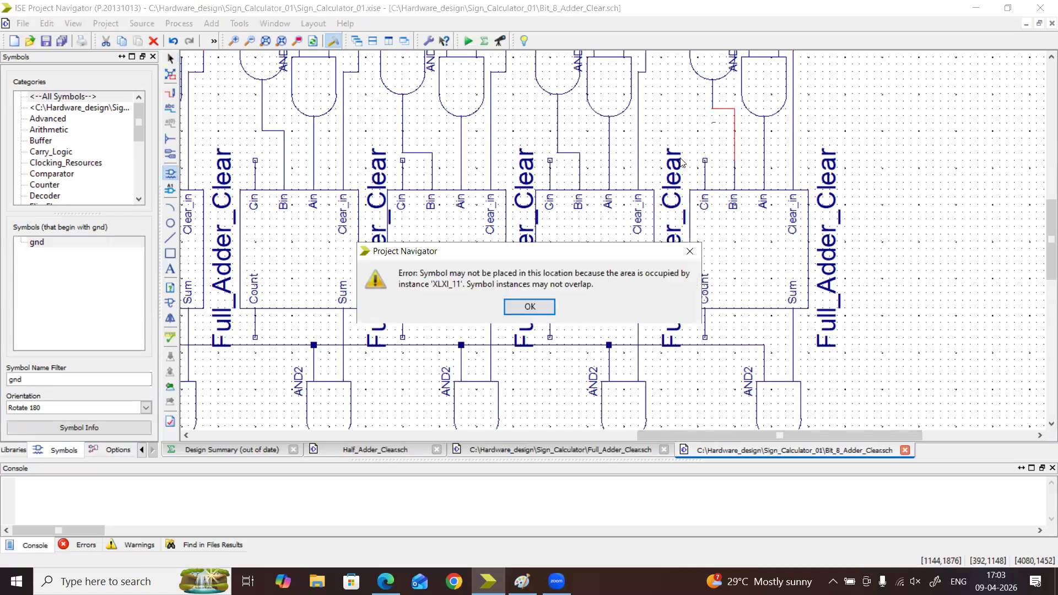
left_click(548, 306)
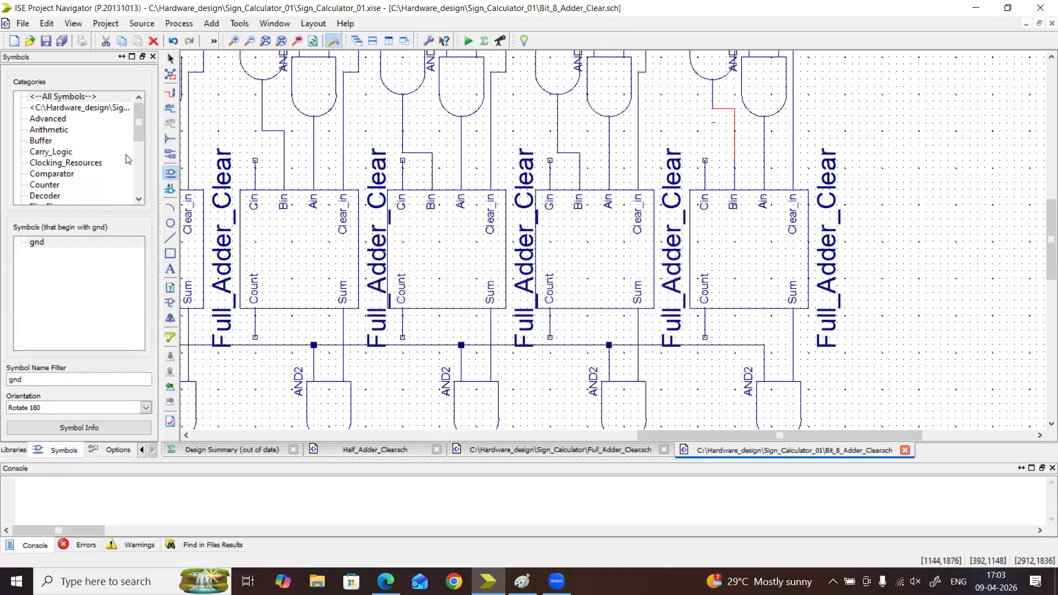
Wire the first adder's Cin pin out to a free end in the empty space beyond its Clear_in wire
left_click(170, 93)
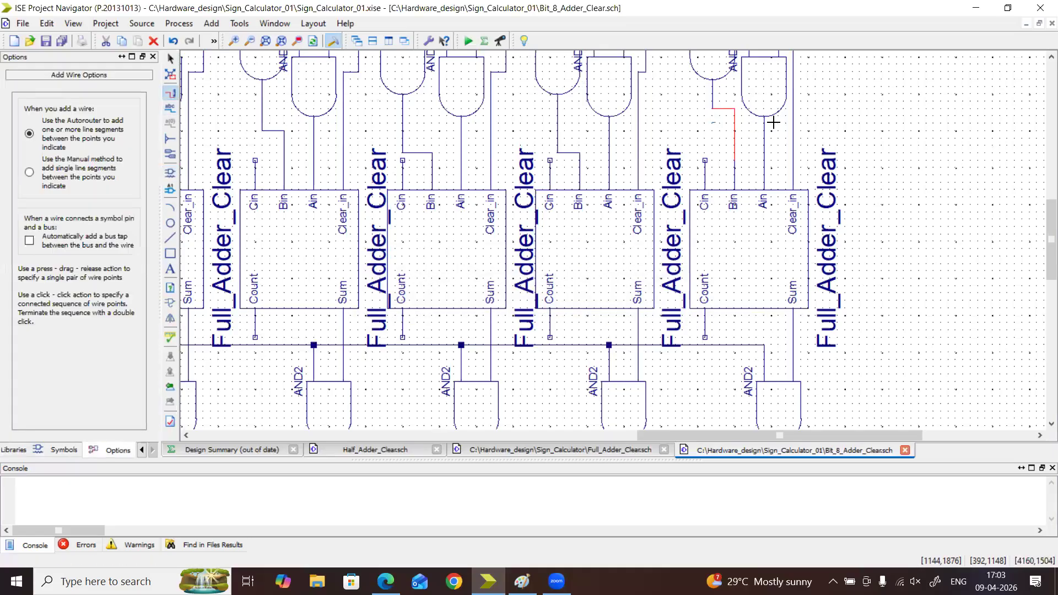
left_click(704, 159)
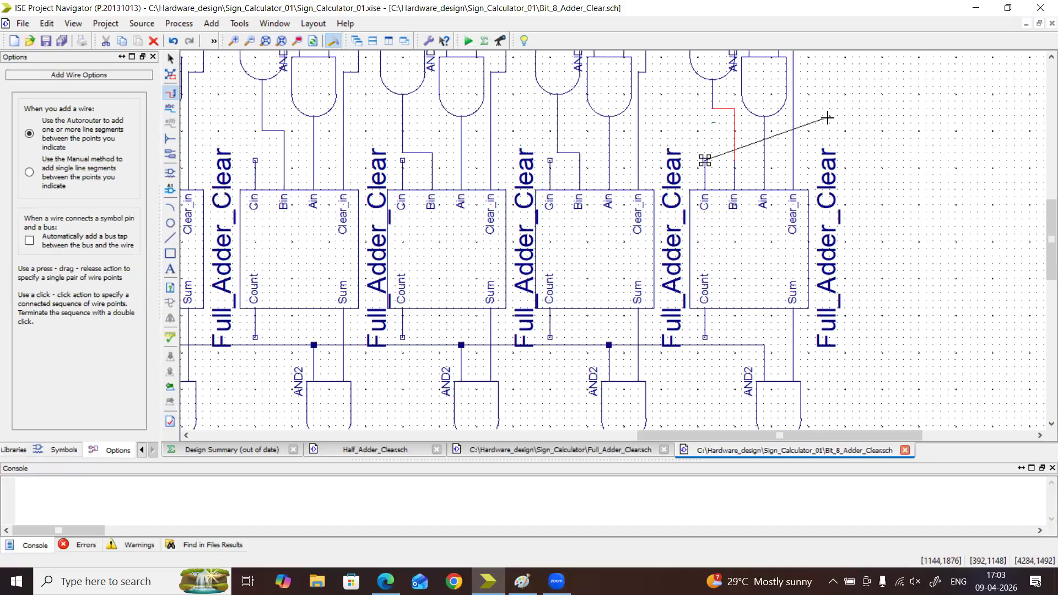
double_click(828, 117)
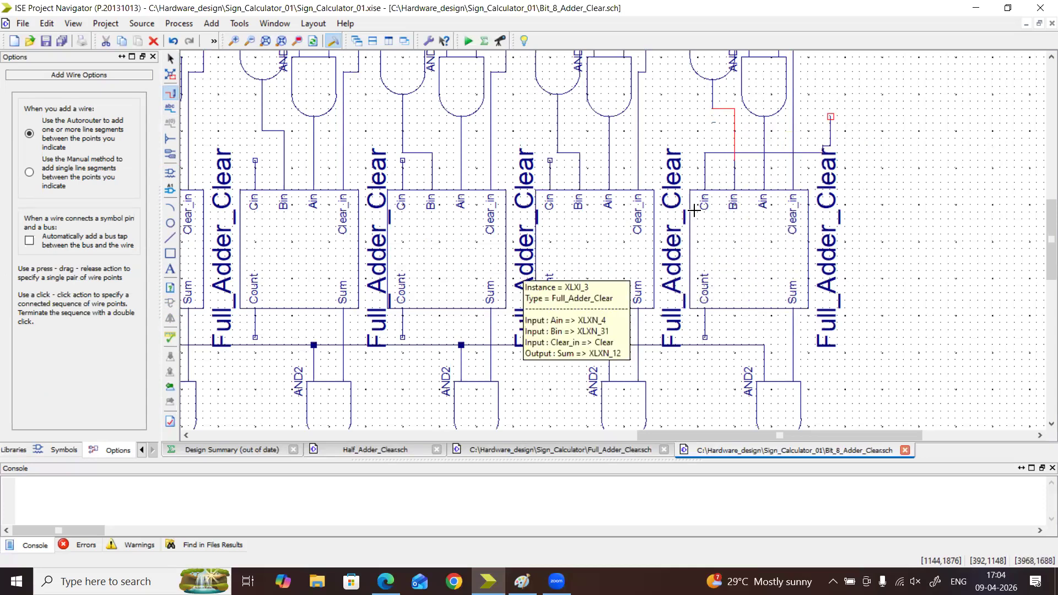
Place a gnd symbol, rotated 180 degrees, on the free end of the first adder's Cin wire
left_click(66, 451)
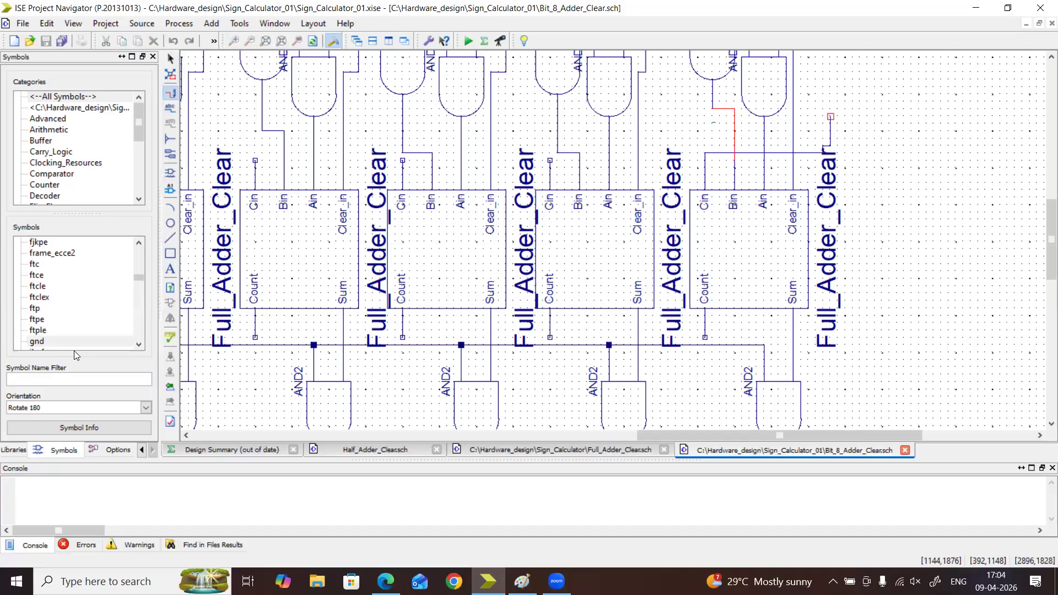
type("gnd")
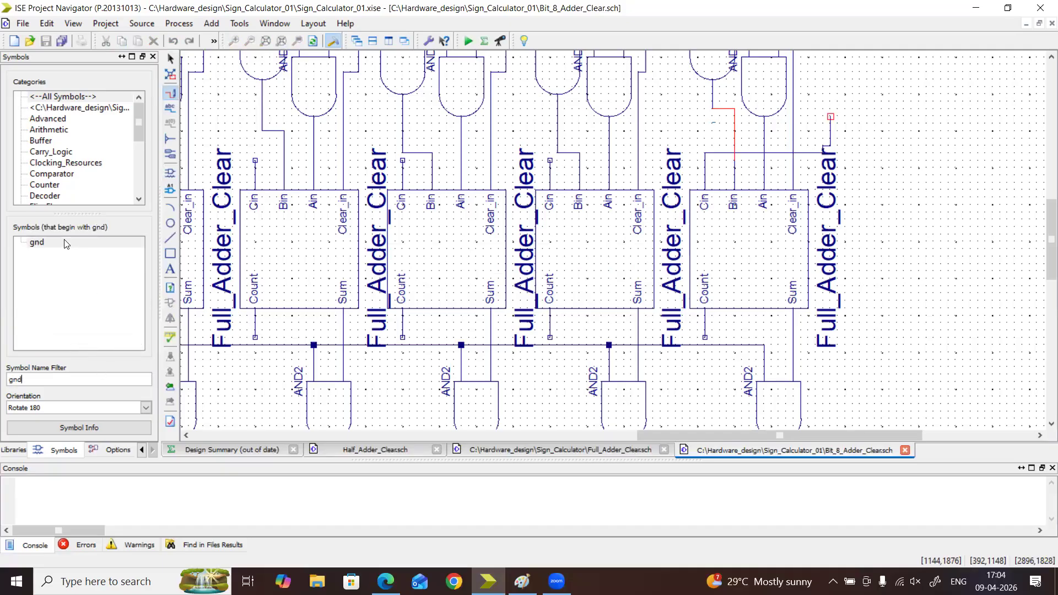
left_click(66, 243)
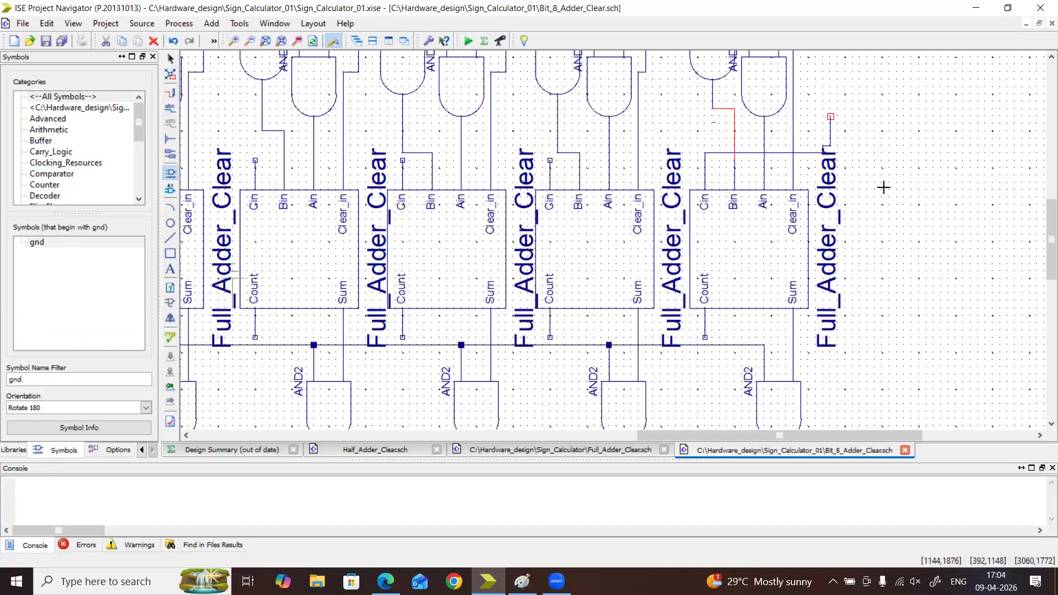
left_click(860, 68)
key("Escape")
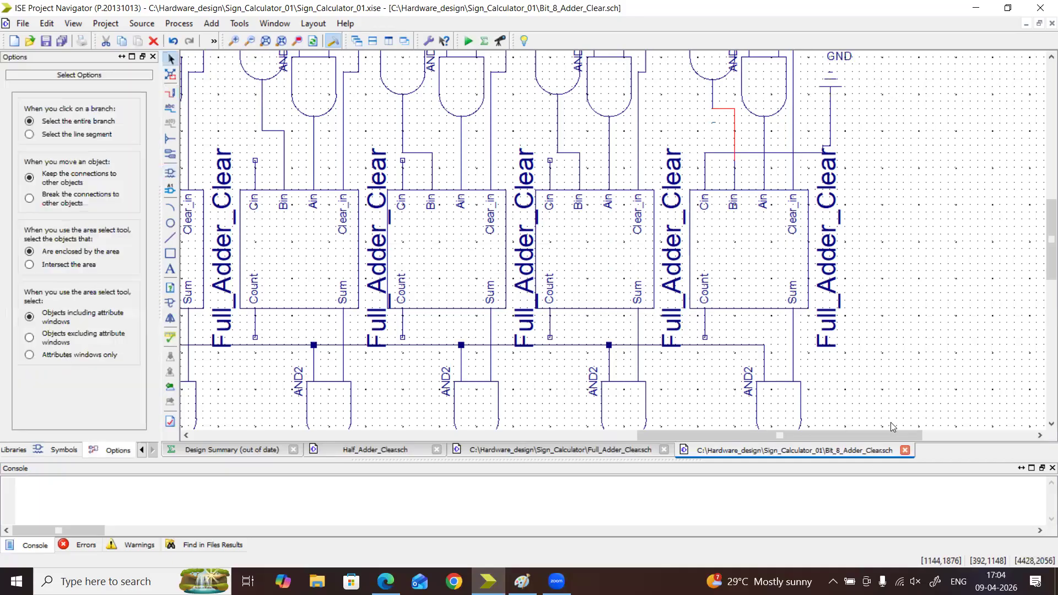
Wire the first adder's Count output to the second adder's Cin input
mouse_move(868, 436)
left_mouse_down()
mouse_move(841, 435)
mouse_move(869, 433)
left_mouse_up()
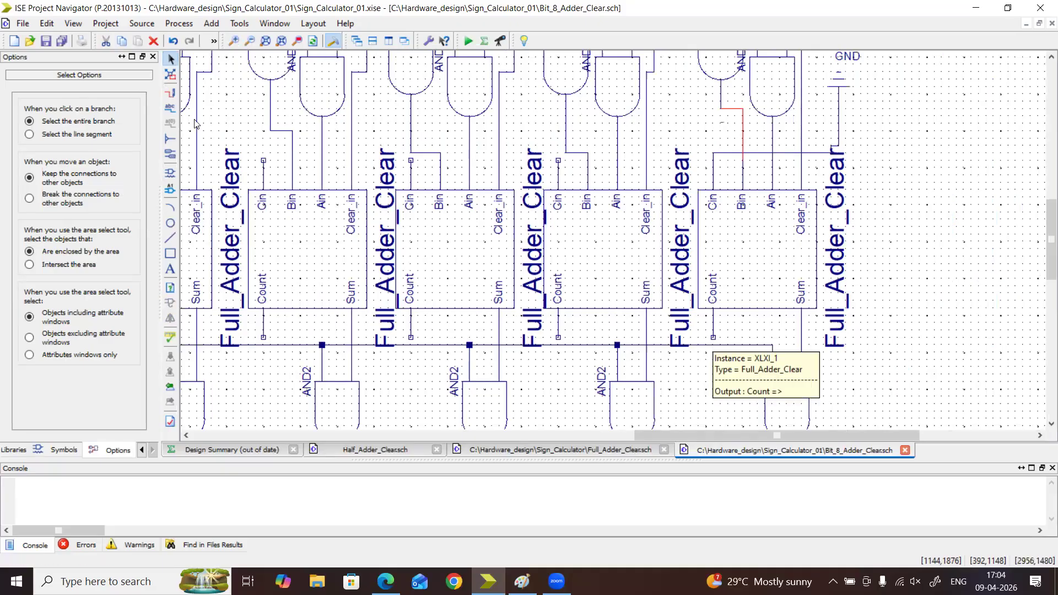
left_click(171, 93)
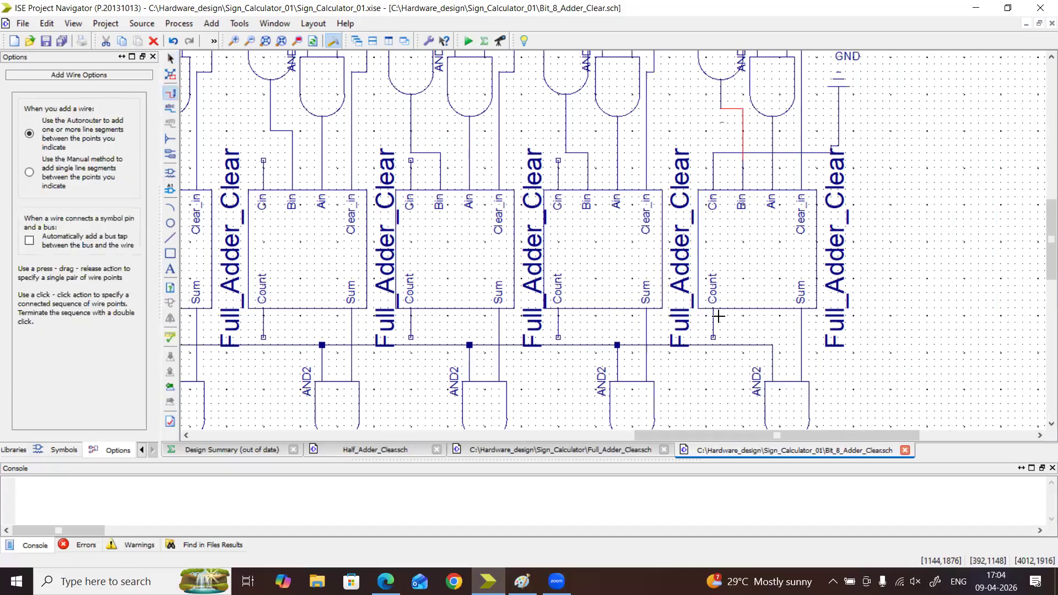
left_click_drag(713, 337, 553, 159)
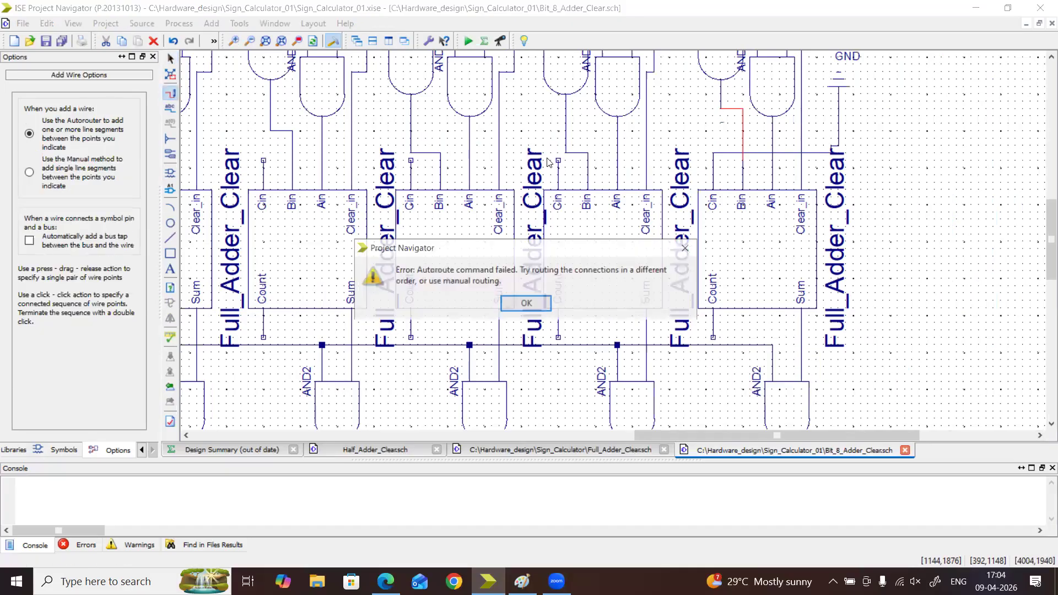
left_click(540, 303)
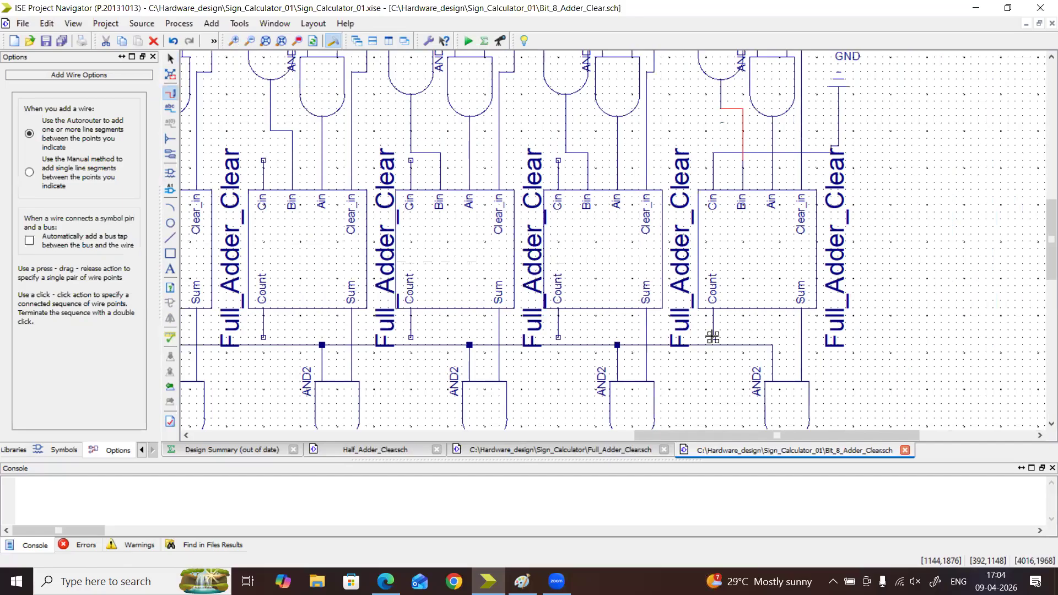
left_click_drag(711, 336, 558, 160)
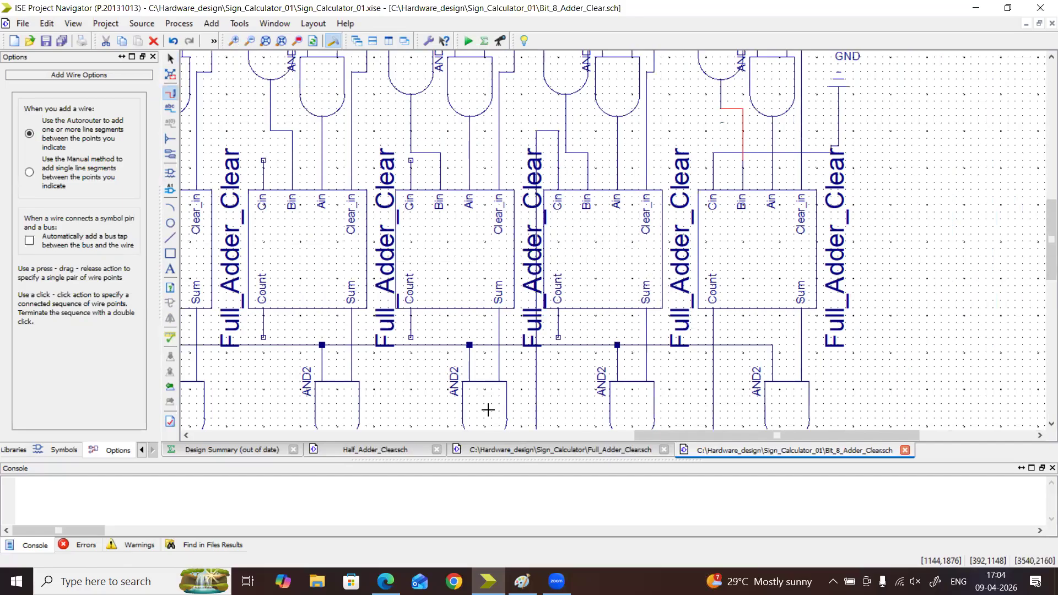
Try to autoroute a wire from the second adder's Count output to the third adder's Cin input
left_click_drag(547, 329, 411, 160)
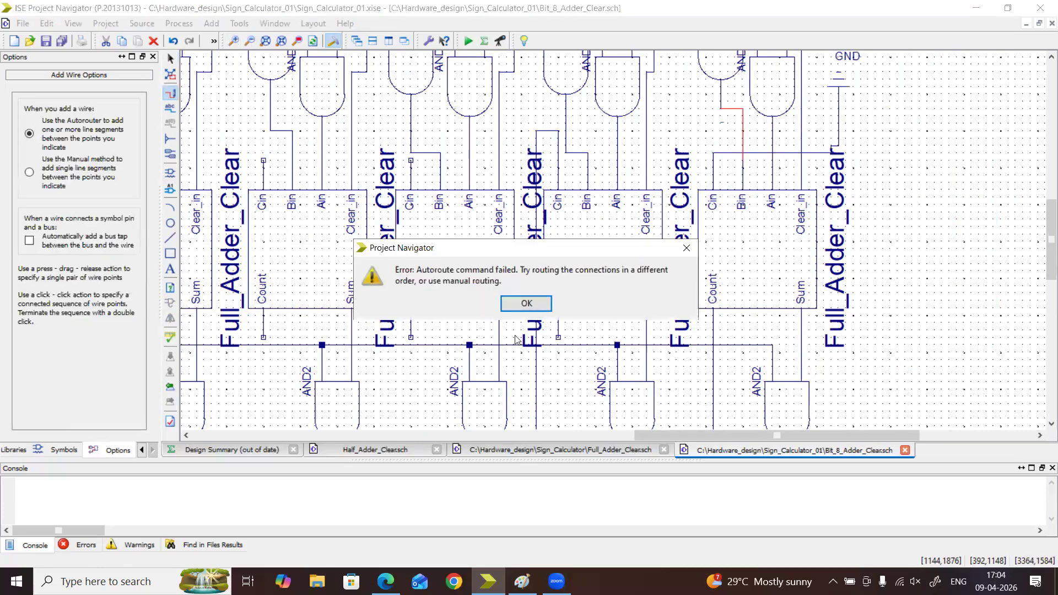
left_click(528, 305)
left_click_drag(557, 335, 411, 160)
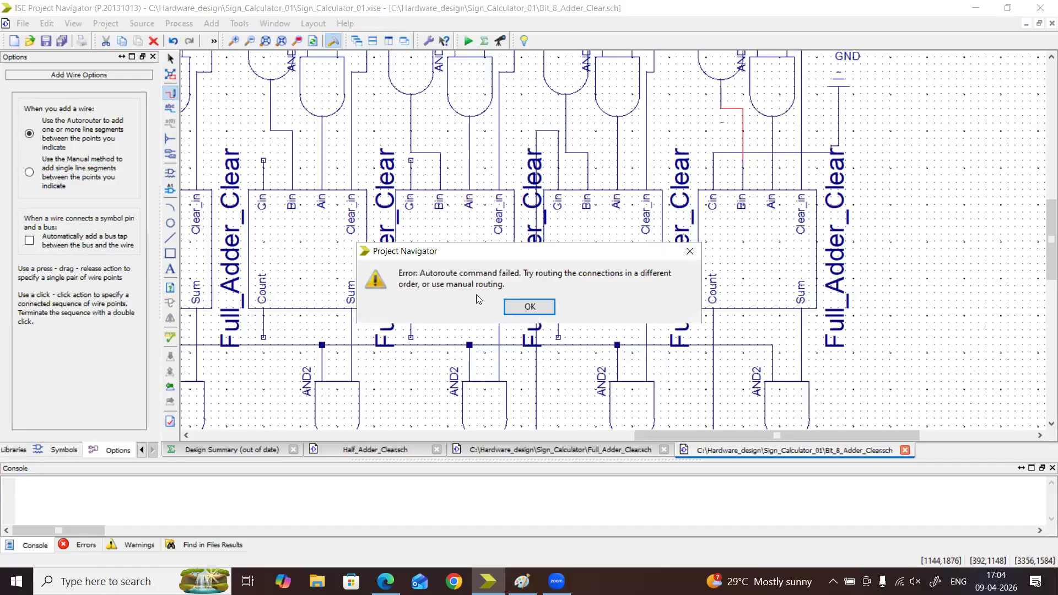
left_click(529, 304)
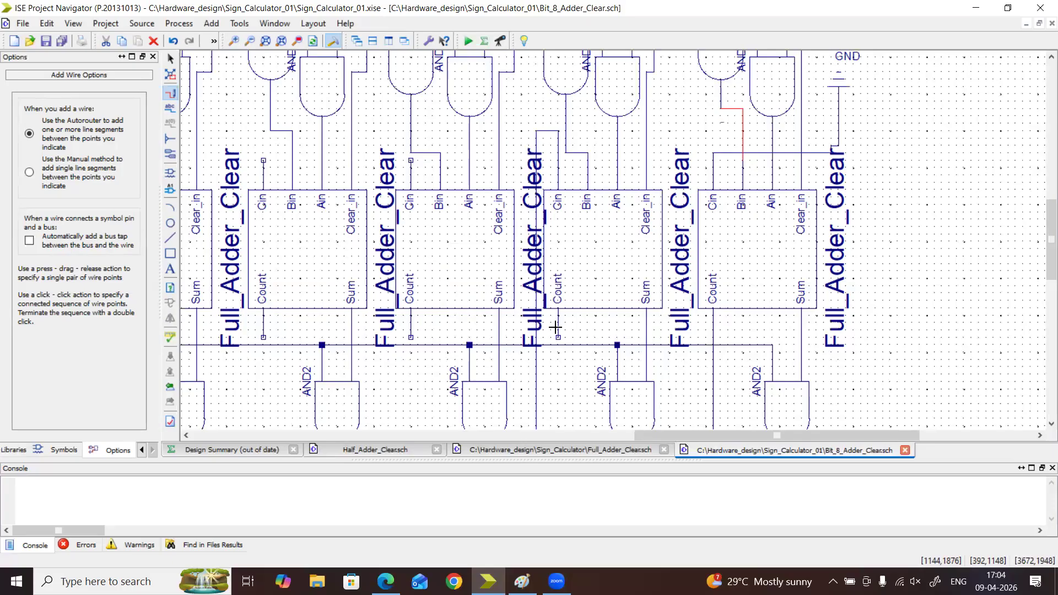
key("Escape")
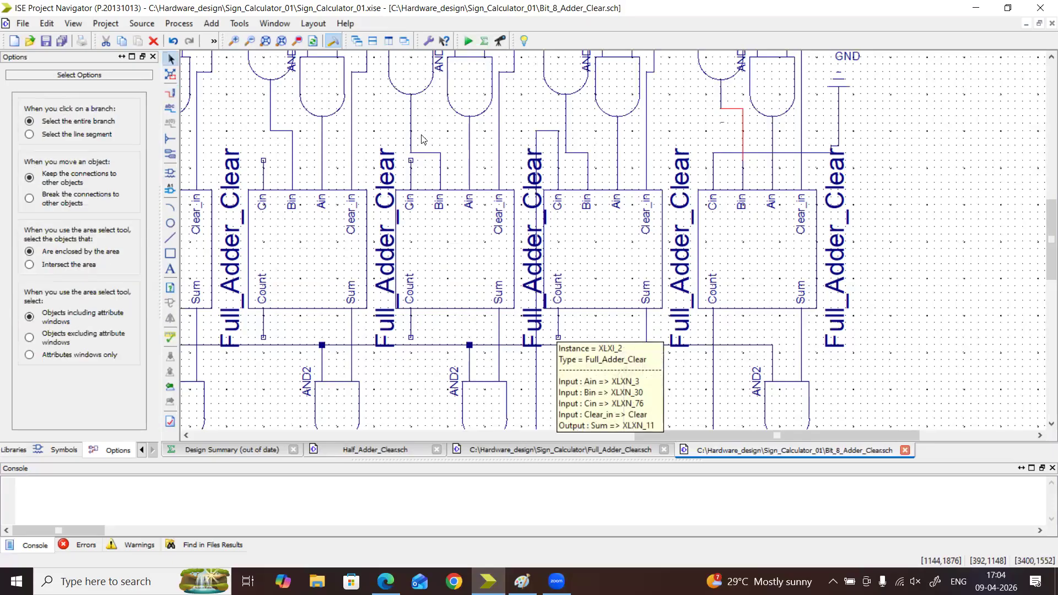
Move the third adder's Bin wire sideways away from its Cin pin and autoroute the second adder's Count output to the third adder's Cin
left_click_drag(410, 139, 433, 139)
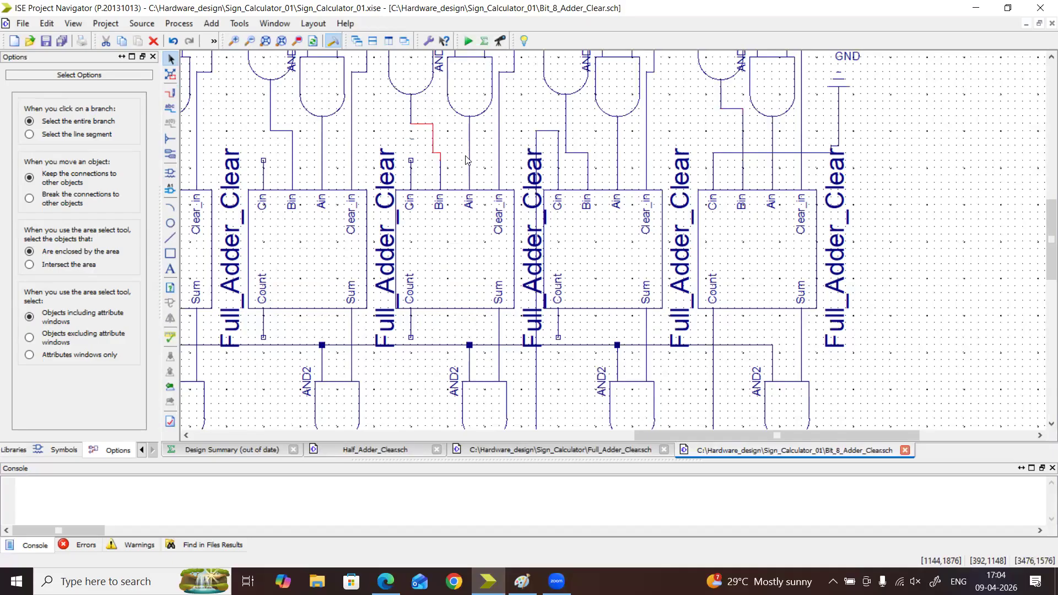
left_click(170, 92)
left_click(558, 336)
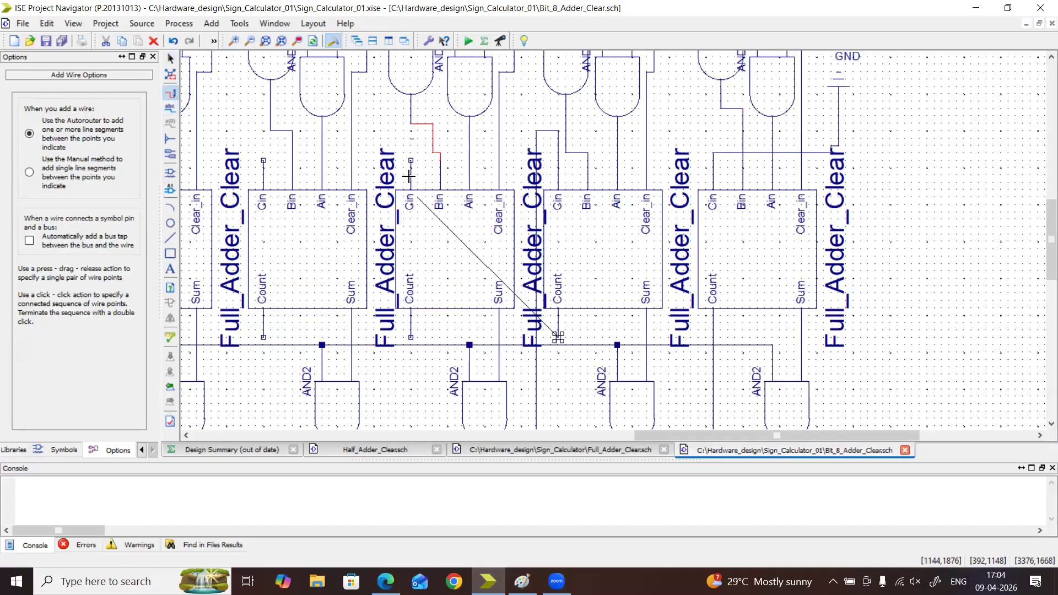
left_click(411, 165)
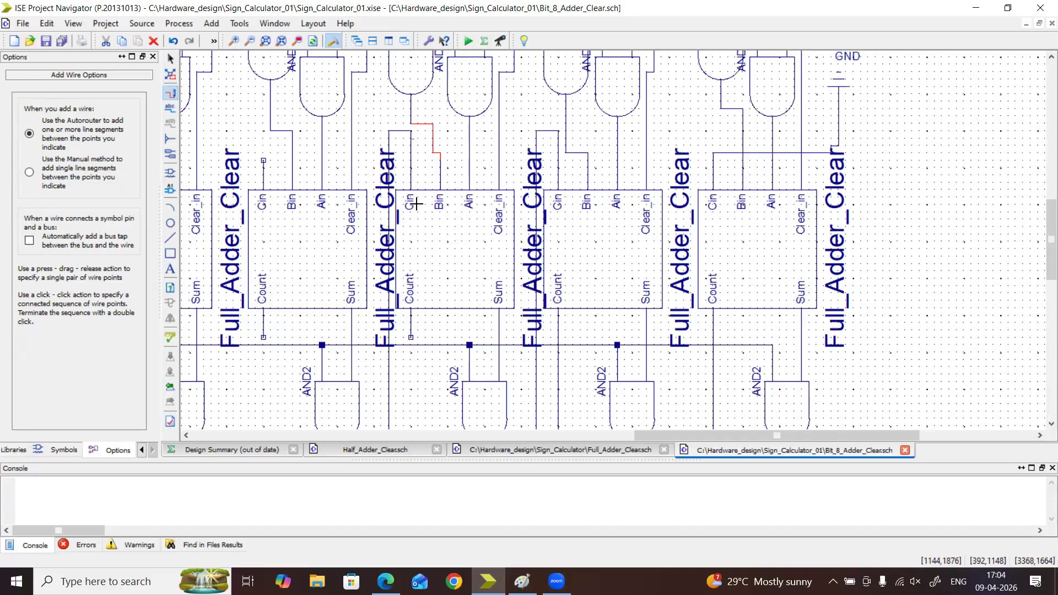
Wire the third adder's Count output to the fourth adder's Cin, and the fourth adder's Count output to the fifth adder's Cin
left_click(410, 337)
left_click(263, 161)
left_click_drag(656, 439, 537, 450)
left_click(635, 337)
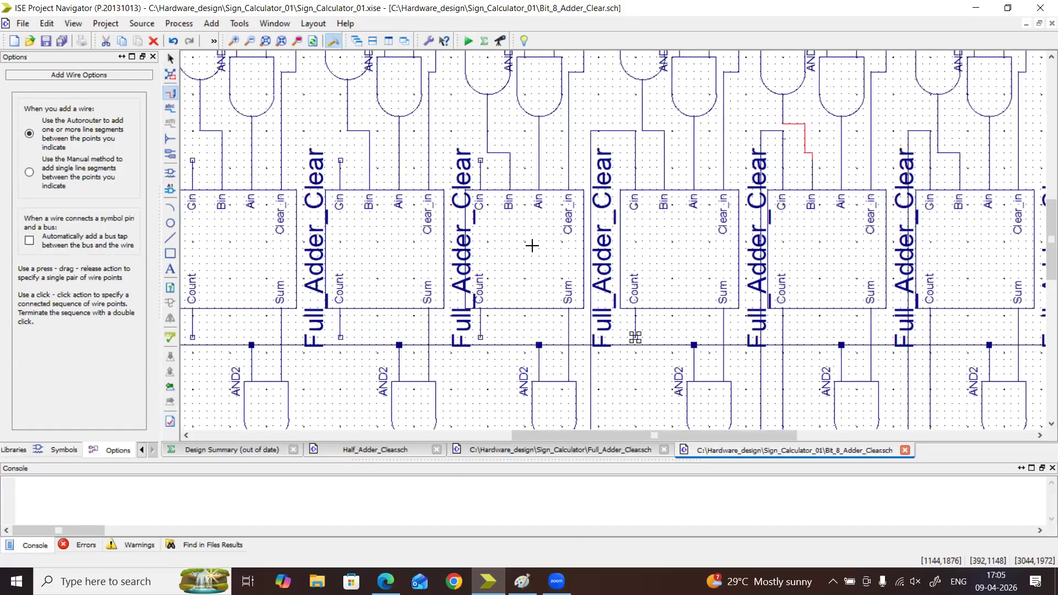
left_click(481, 161)
Wire the Count outputs of the fifth, sixth and seventh adders to the Cin inputs of the sixth, seventh and eighth adders respectively
left_click(481, 336)
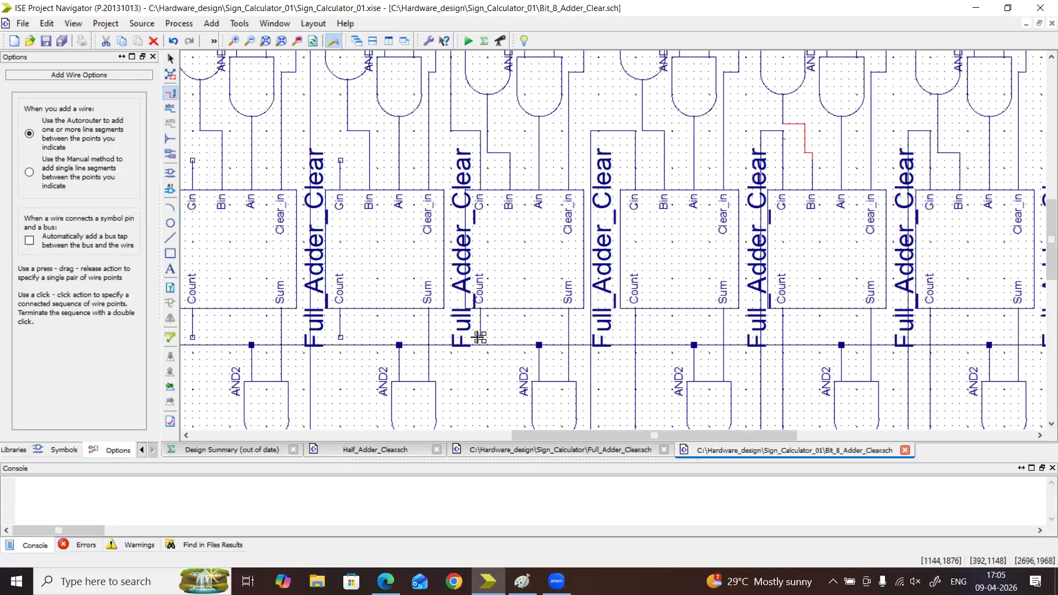
left_click(340, 161)
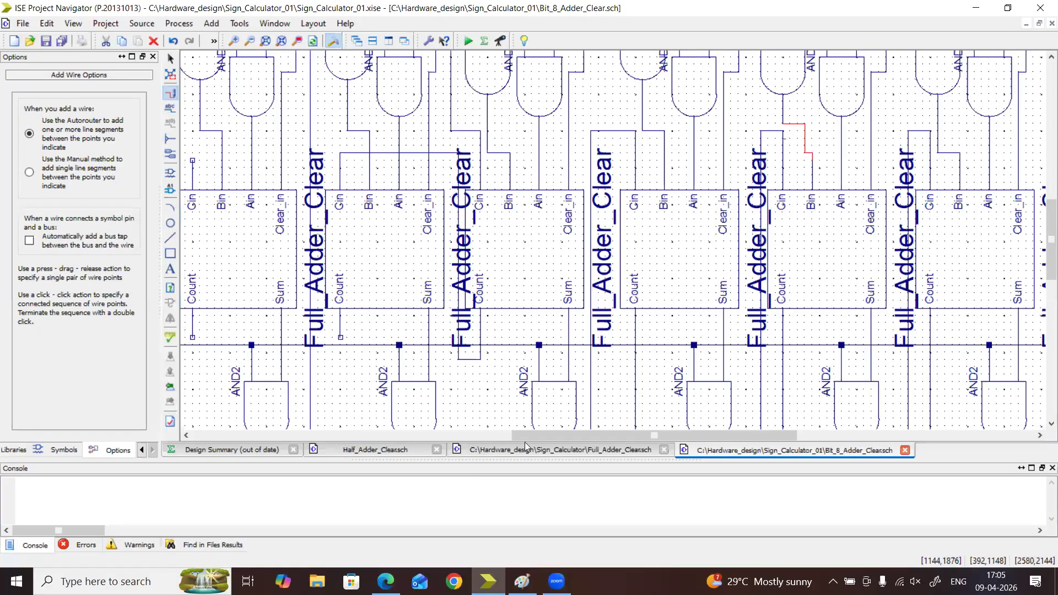
scroll(512, 353, "left", 3)
left_click(540, 336)
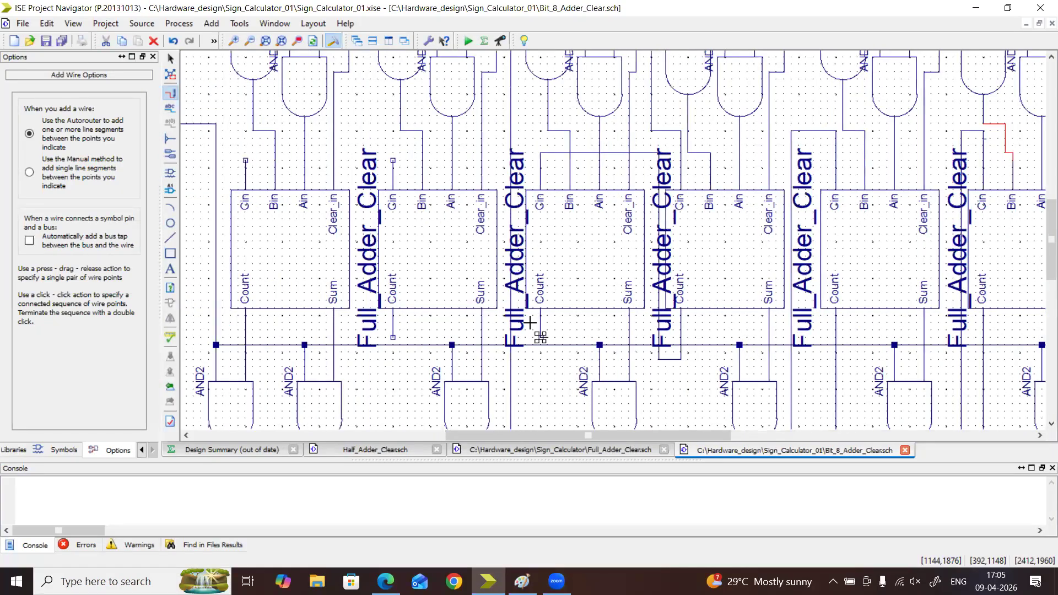
left_click(393, 161)
left_click(393, 337)
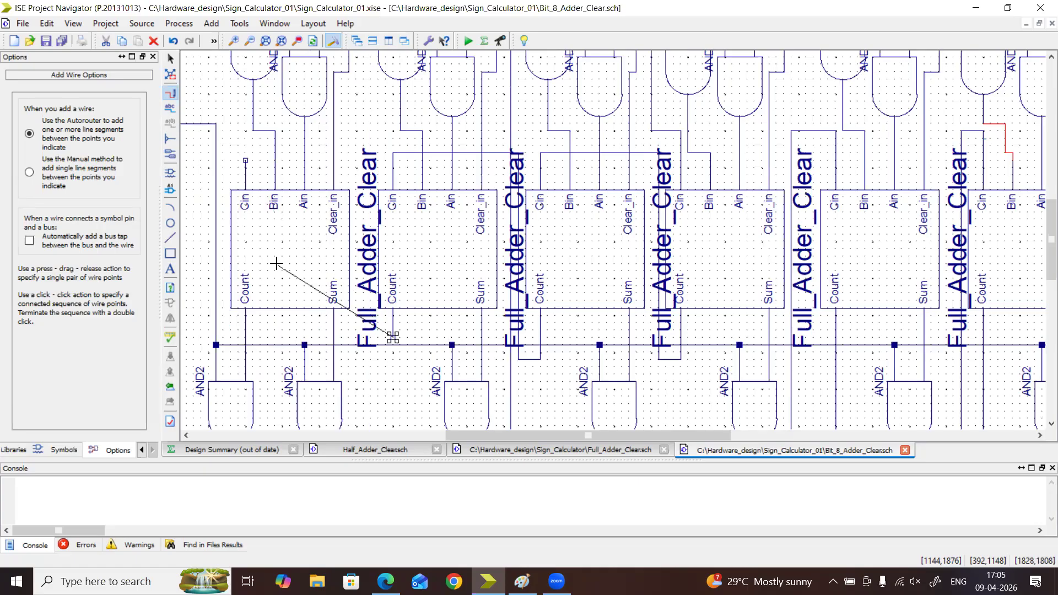
left_click(244, 182)
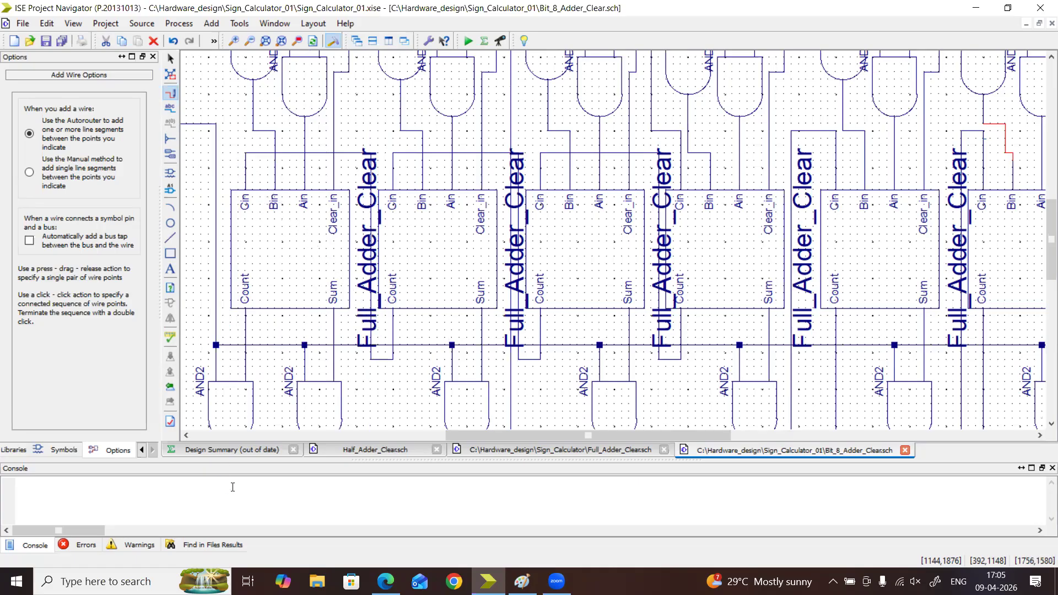
Examine the complete 8-bit adder schematic and highlight the shared Clear net to check its connections
left_click_drag(487, 435, 489, 463)
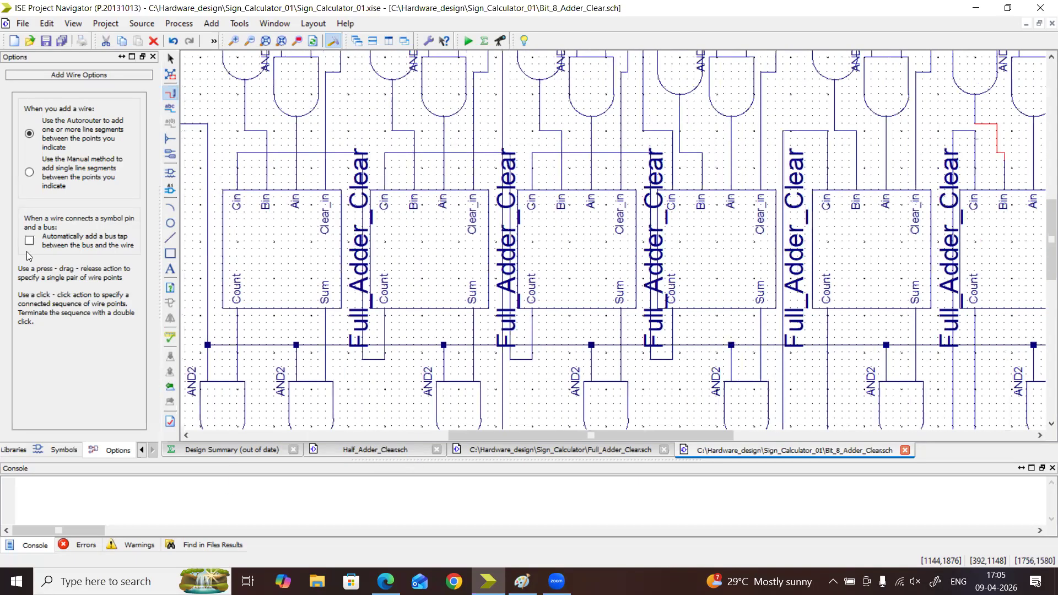
left_click(251, 42)
left_click(252, 42)
left_click(253, 43)
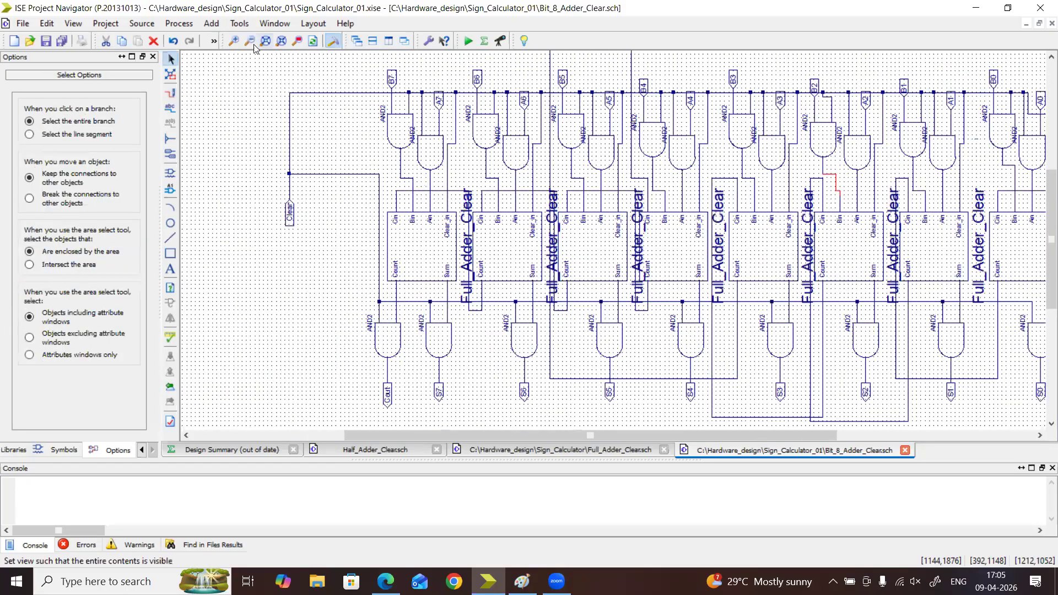
left_click(251, 42)
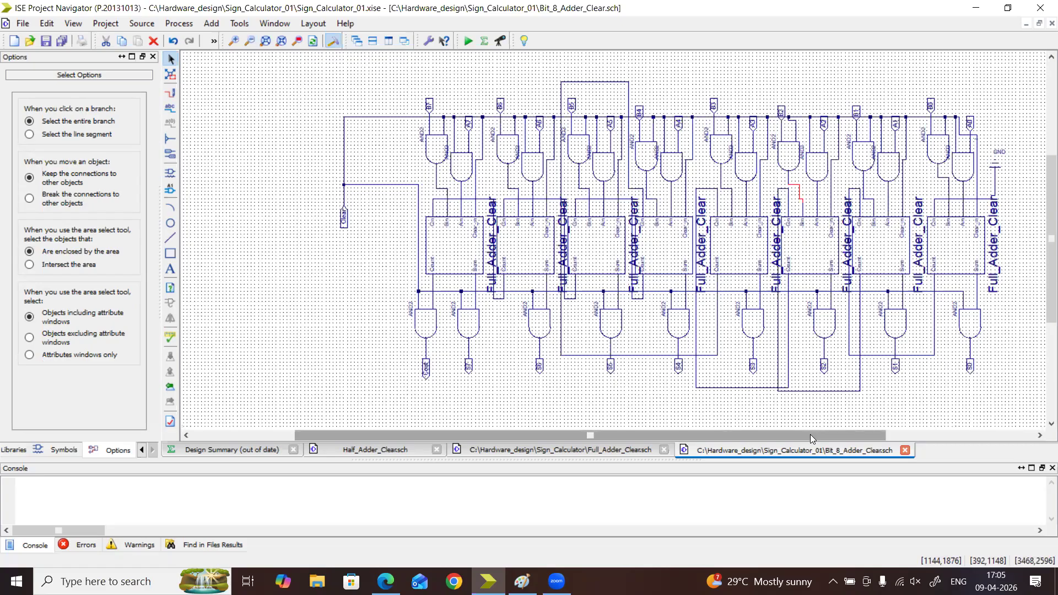
left_click_drag(810, 436, 862, 438)
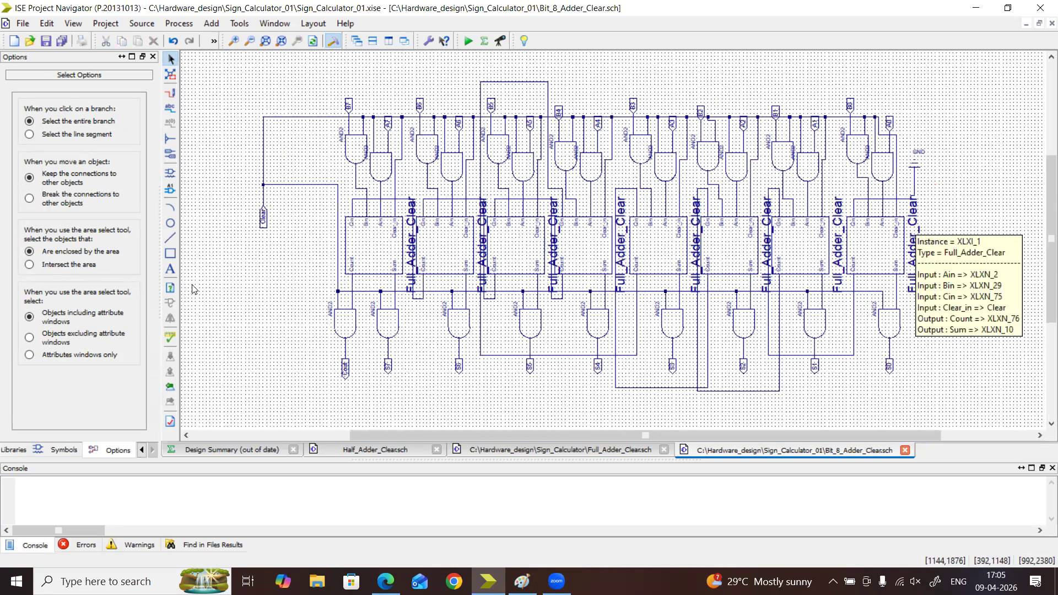
left_click(264, 190)
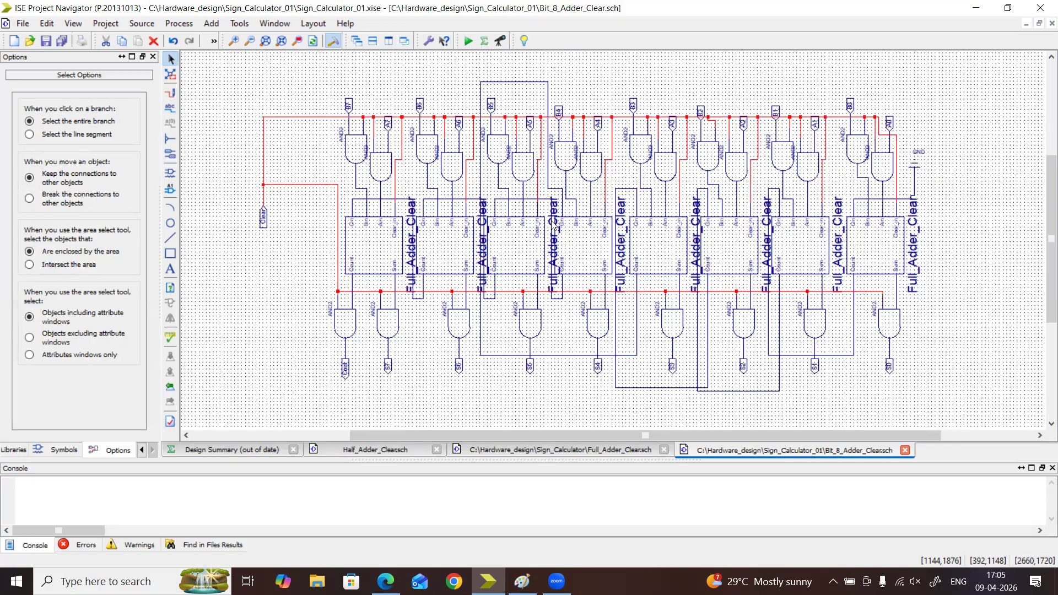
mouse_move(552, 222)
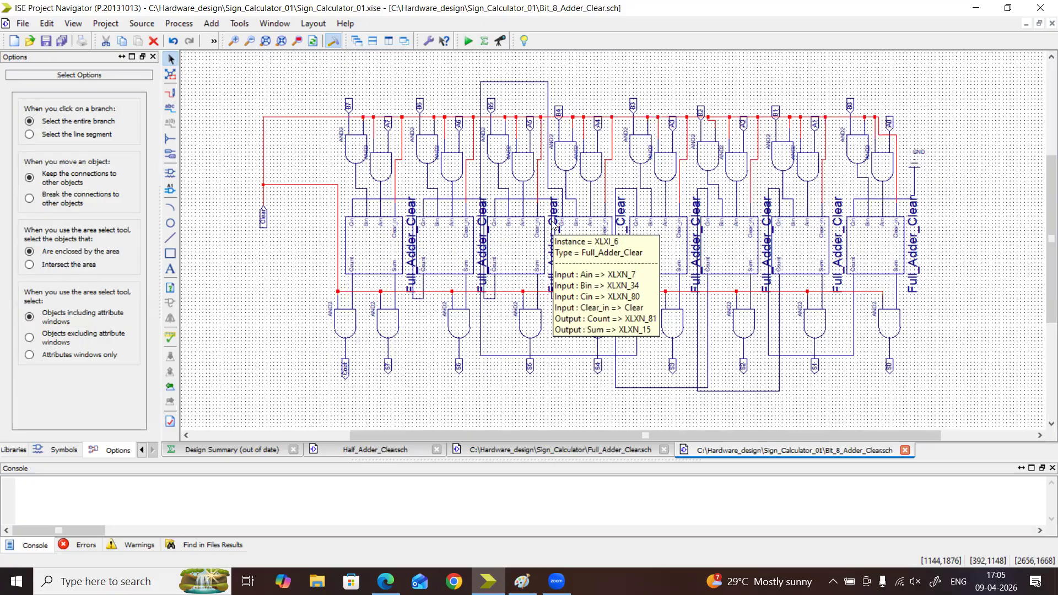
Show the project's design hierarchy at full width and expand the XLXI_1 Full_Adder_Clear instance to inspect its submodules
left_click(143, 453)
left_click(142, 453)
left_click(25, 451)
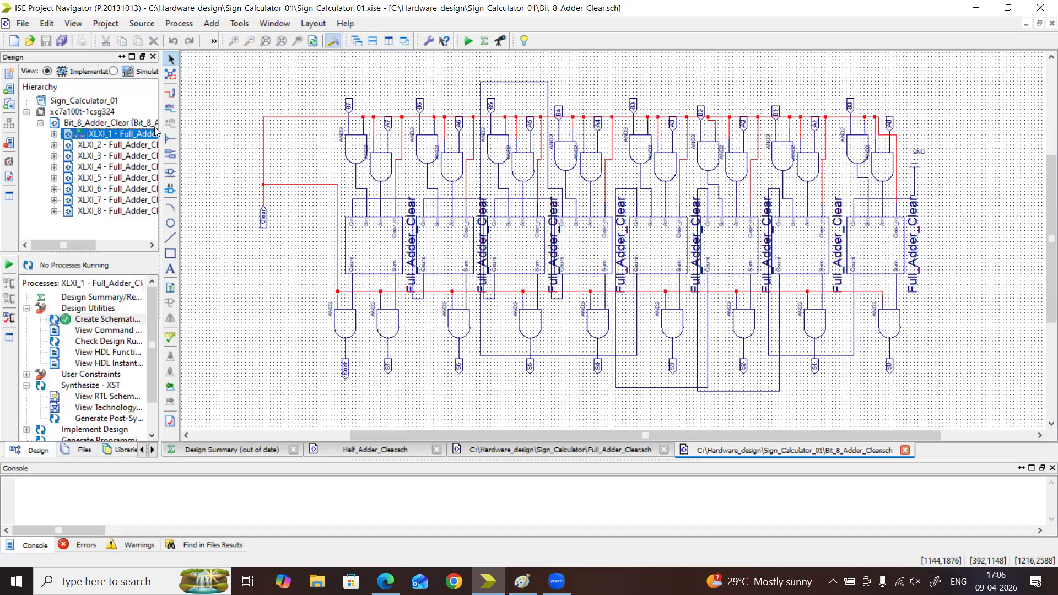
left_click_drag(158, 127, 356, 128)
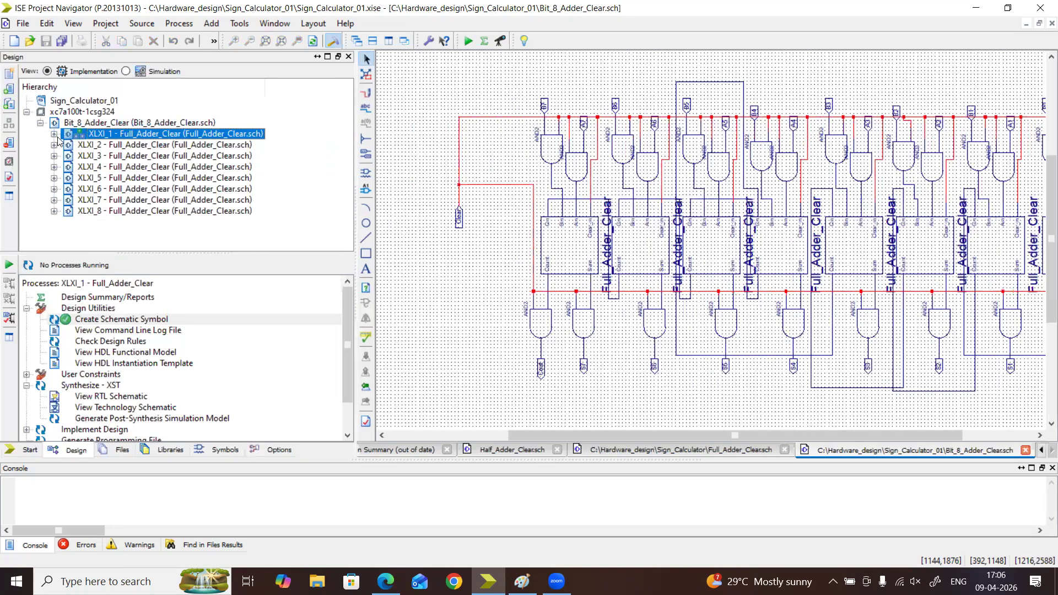
left_click(54, 134)
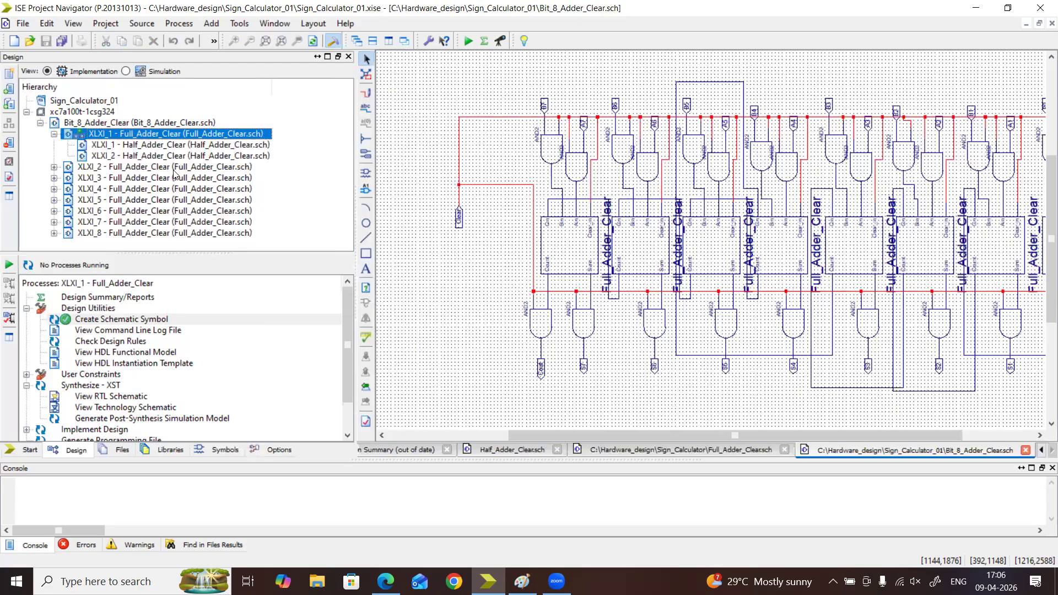
Switch the hierarchy to Simulation and run Simulate Behavioral Model on Bit_8_Adder_Clear, saving the schematic changes
left_click(147, 72)
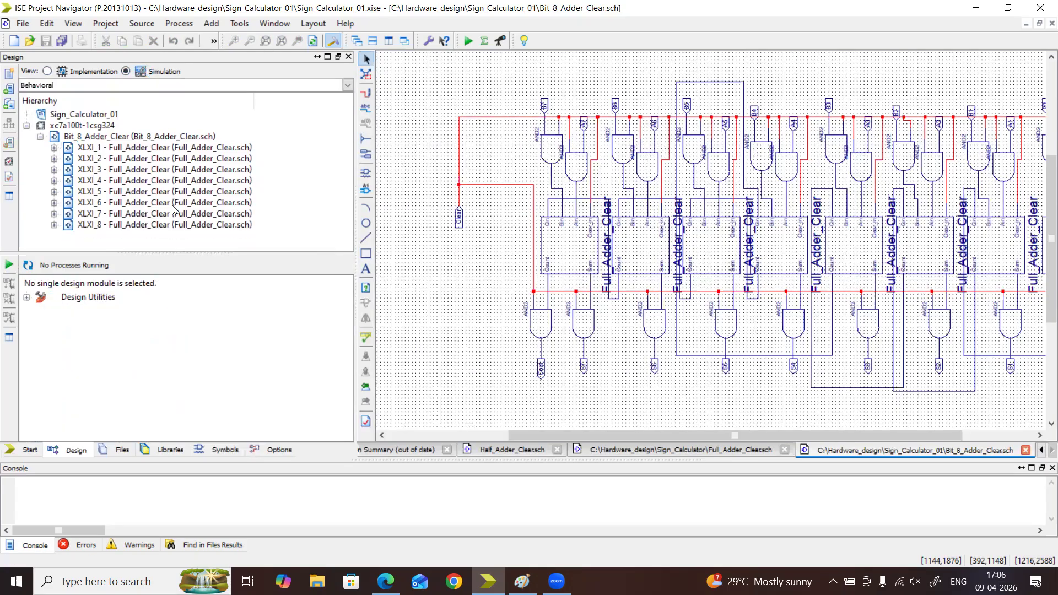
left_click(98, 137)
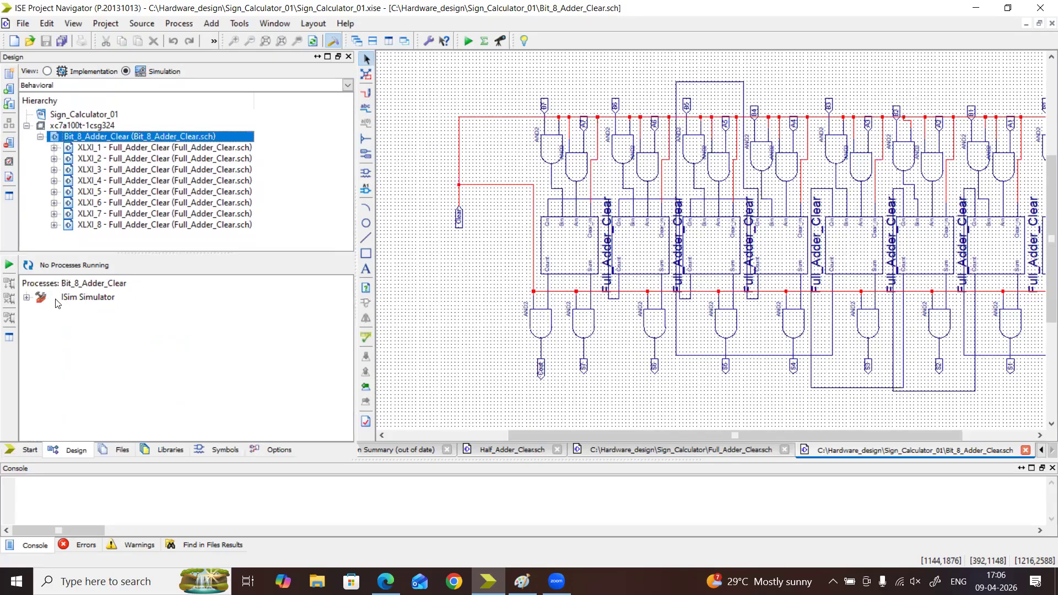
left_click(27, 297)
right_click(87, 308)
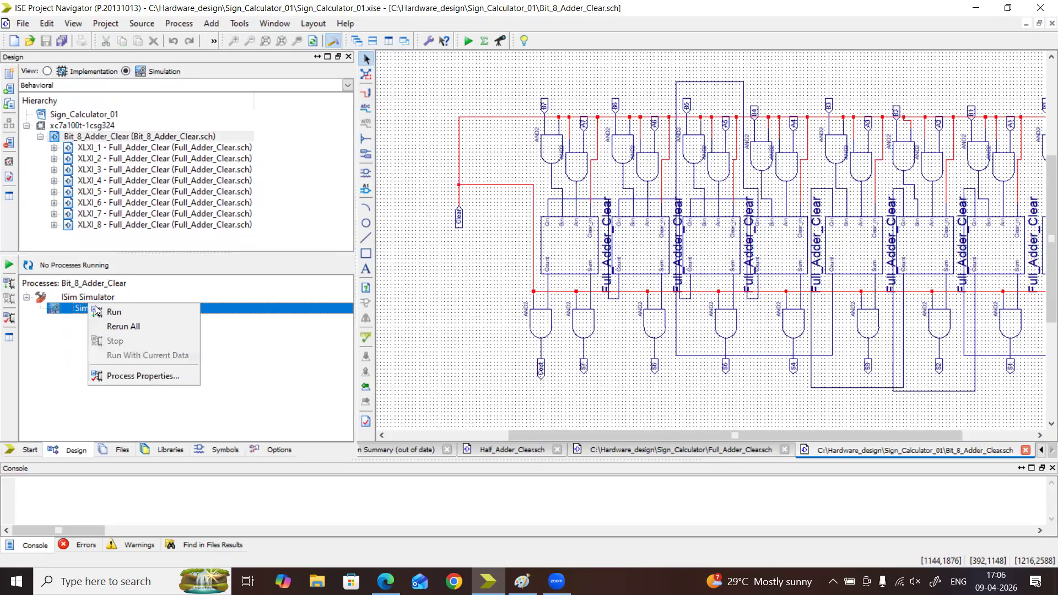
left_click(103, 313)
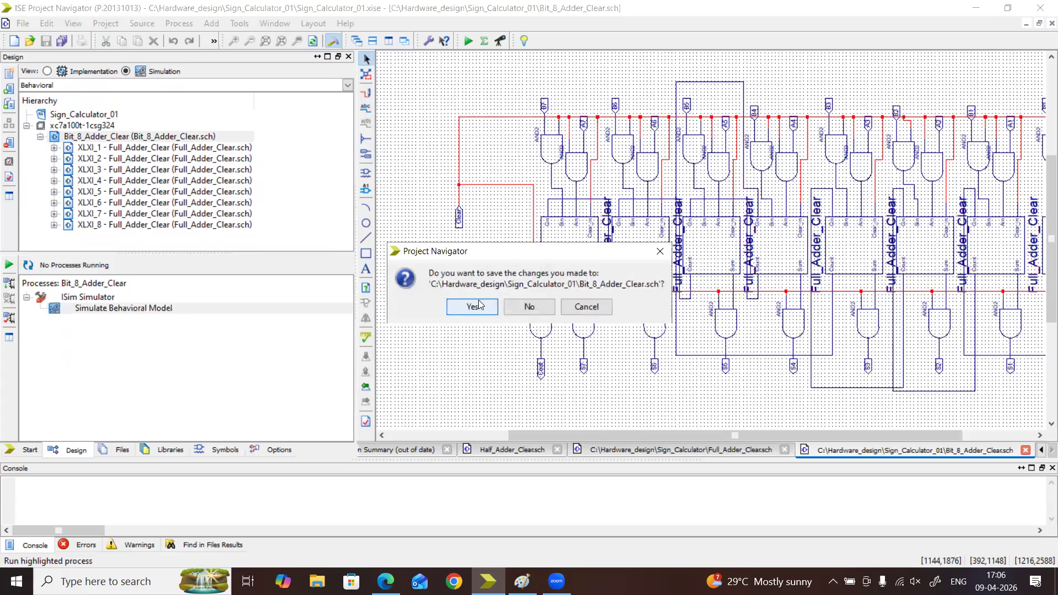
left_click(472, 306)
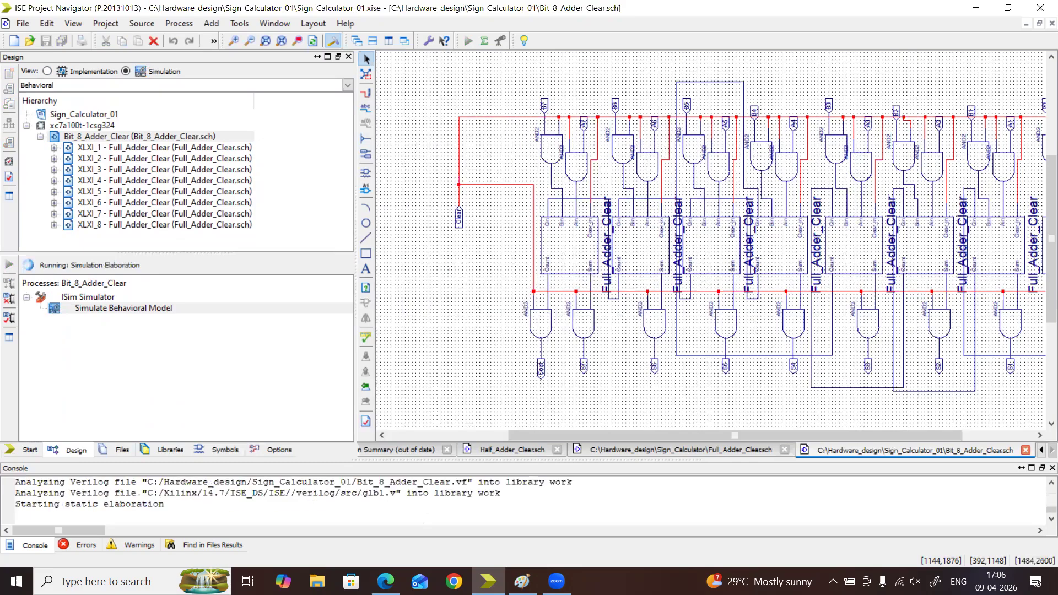
left_click_drag(578, 434, 623, 438)
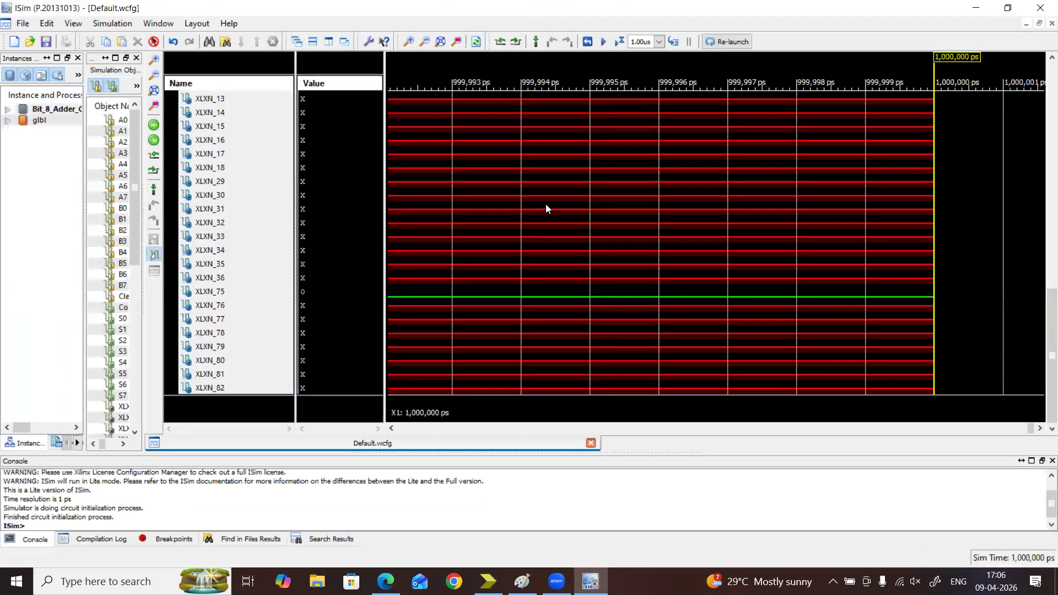
Fit the whole ISim waveform in view and zoom out until the time axis spans about 9 us
scroll(548, 201, "up", 10)
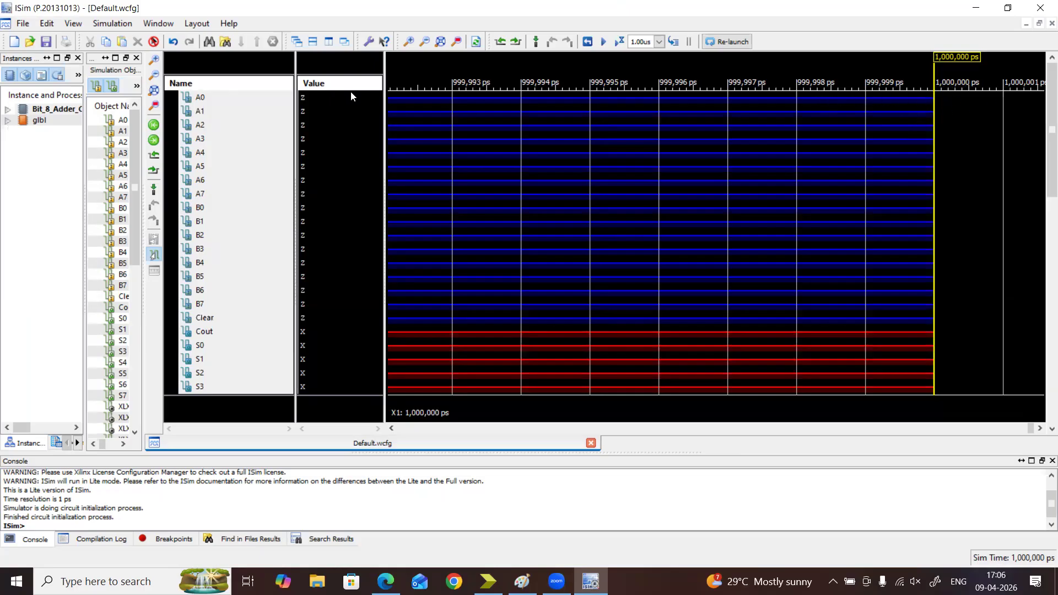
left_click(461, 44)
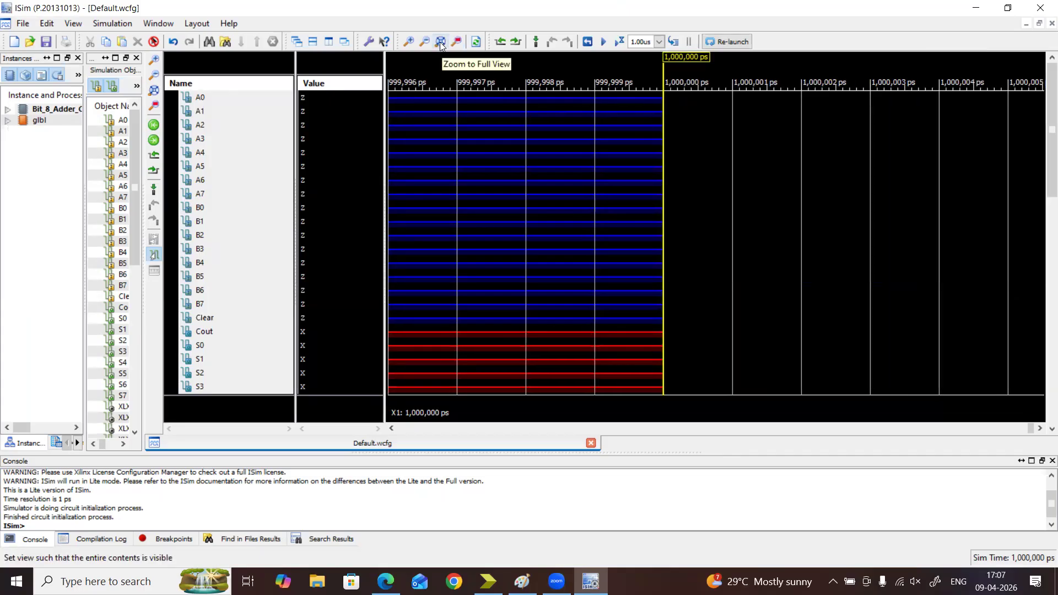
left_click(439, 42)
left_click(427, 44)
left_click(428, 46)
left_click(429, 46)
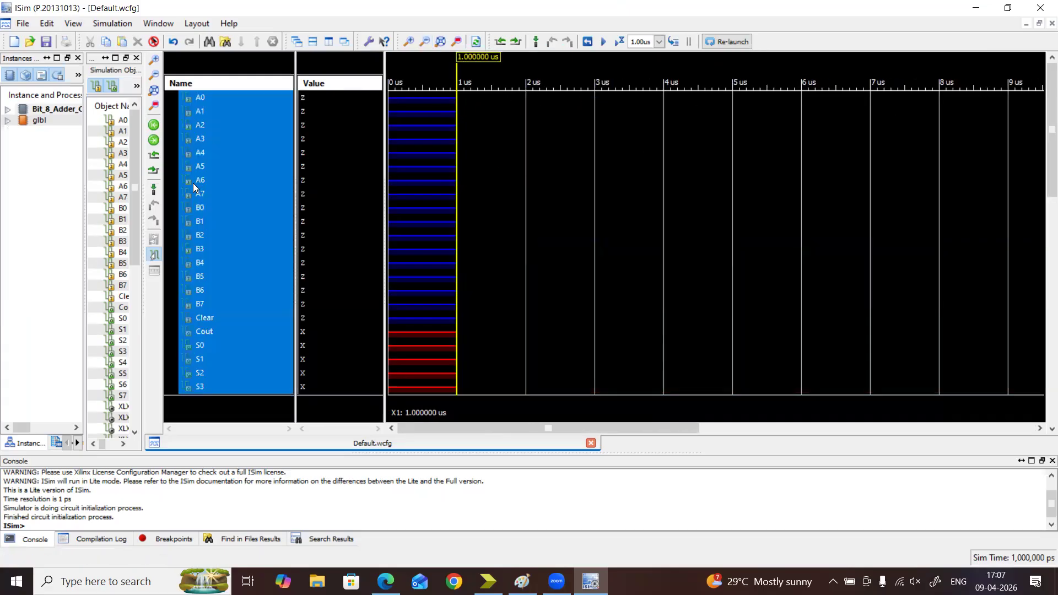
Examine the input, output and internal XLXN signals in the waveform, highlighting the XLXN_75 net
left_click(254, 170)
scroll(424, 174, "down", 10)
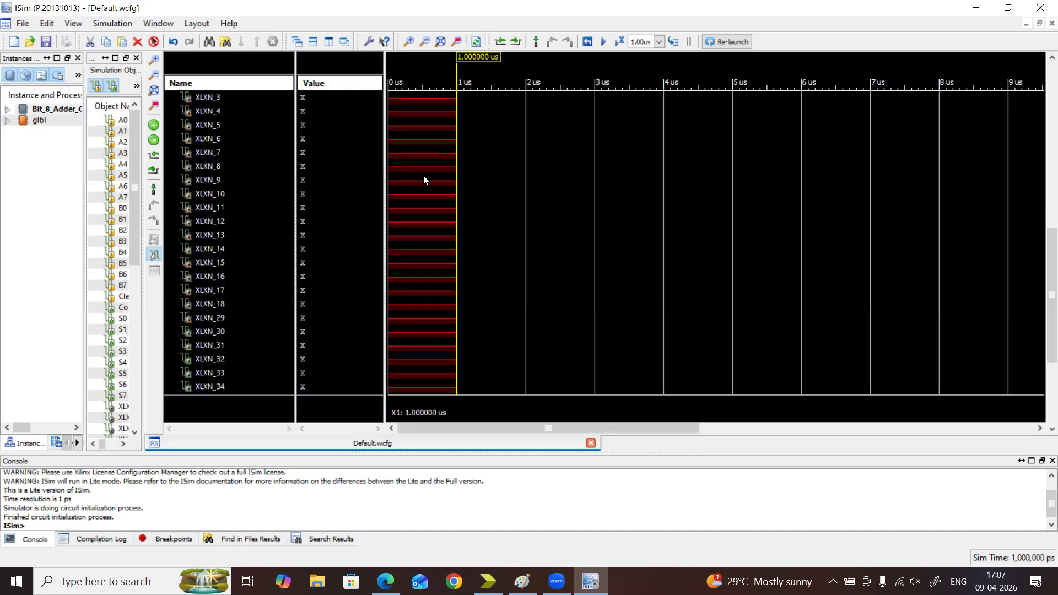
scroll(386, 177, "up", 8)
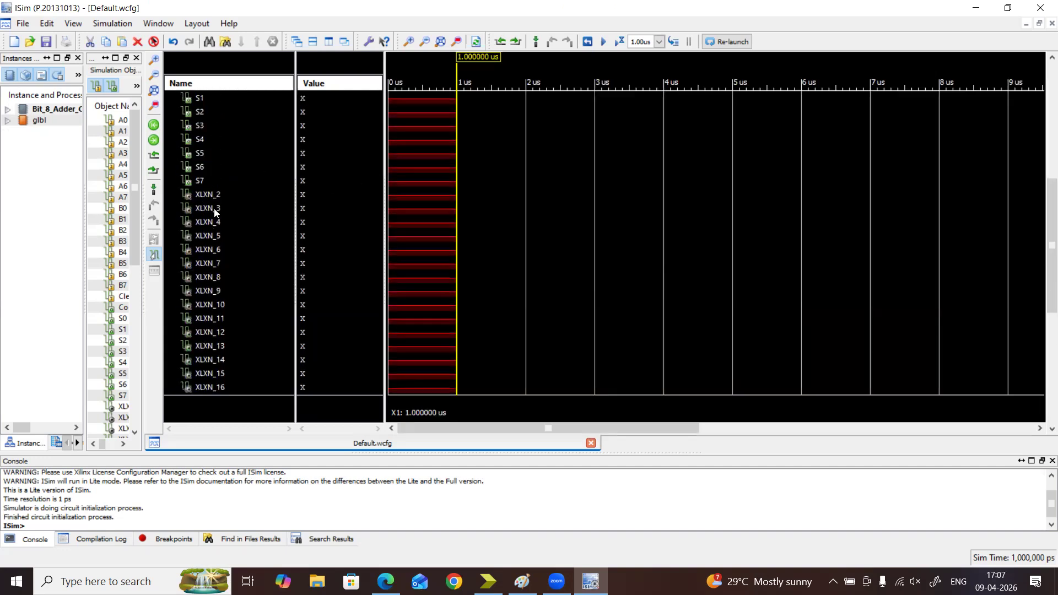
scroll(222, 214, "down", 4)
scroll(219, 192, "down", 3)
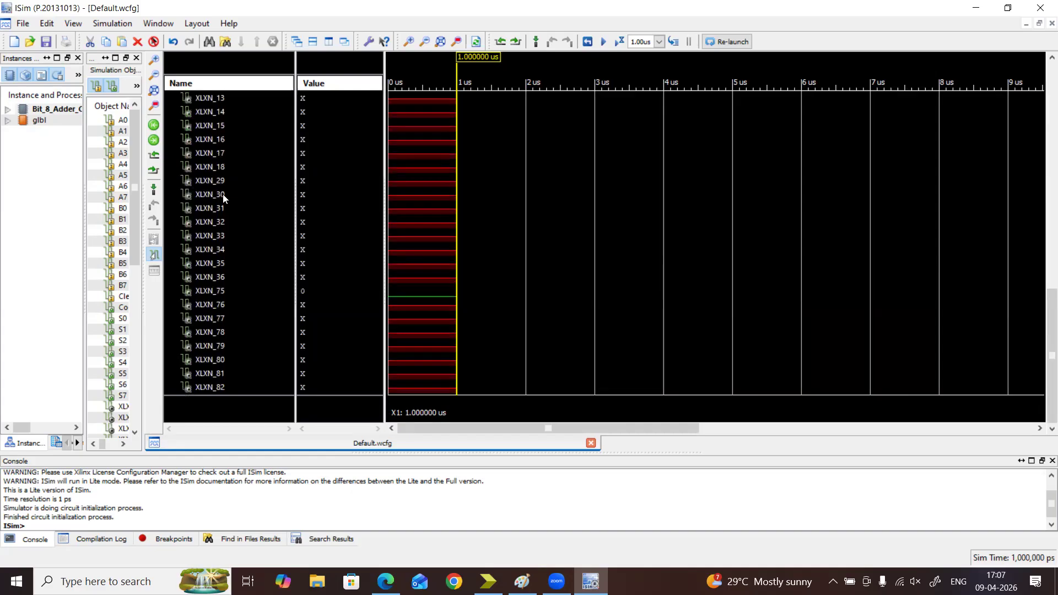
left_click(220, 305)
left_click(214, 292)
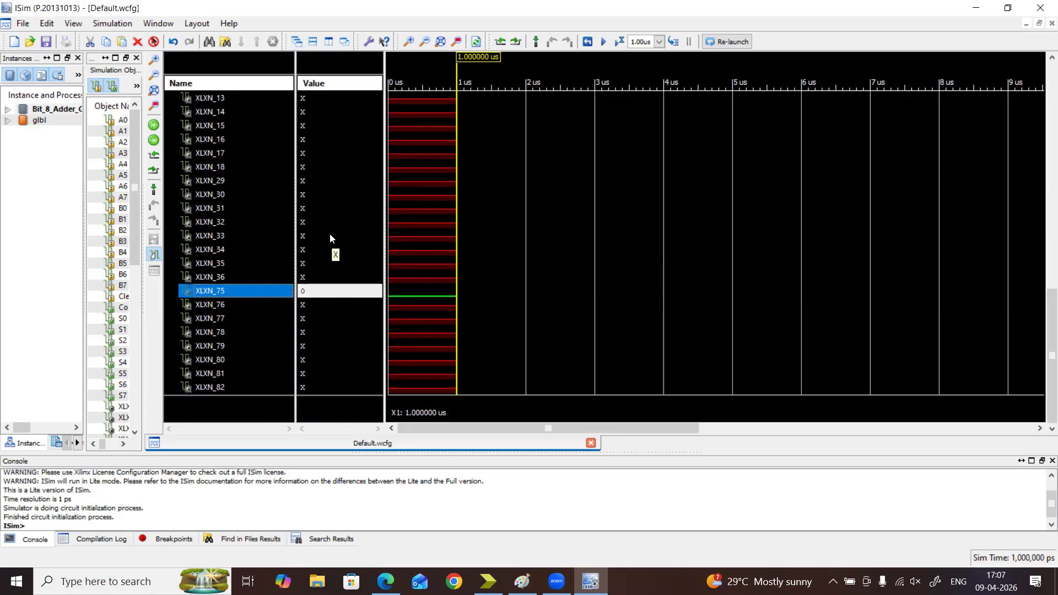
scroll(331, 235, "up", 10)
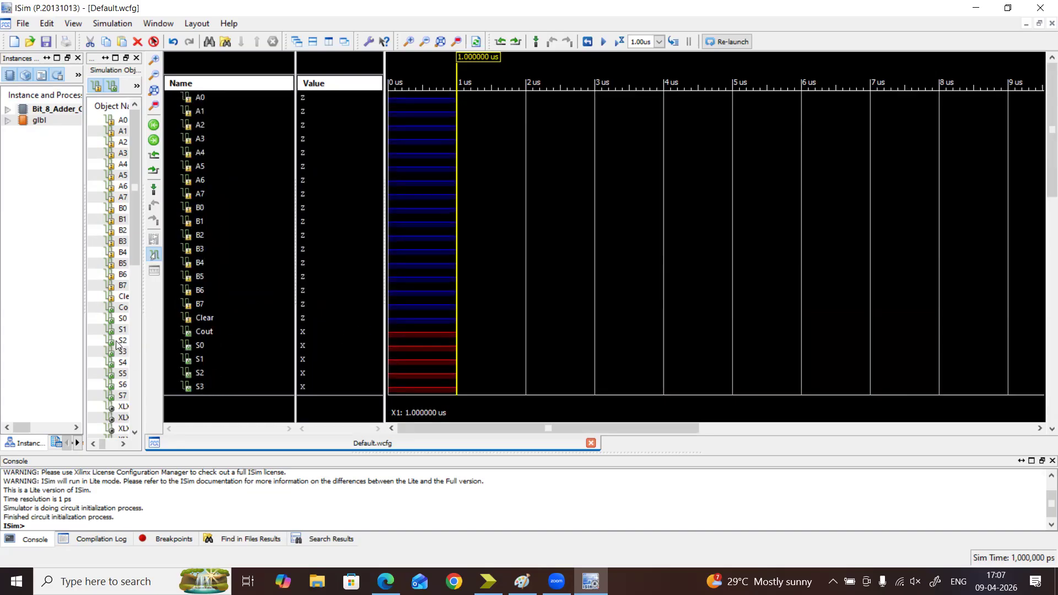
Force the Clear signal to a constant binary value of 0
left_click(207, 316)
right_click(207, 318)
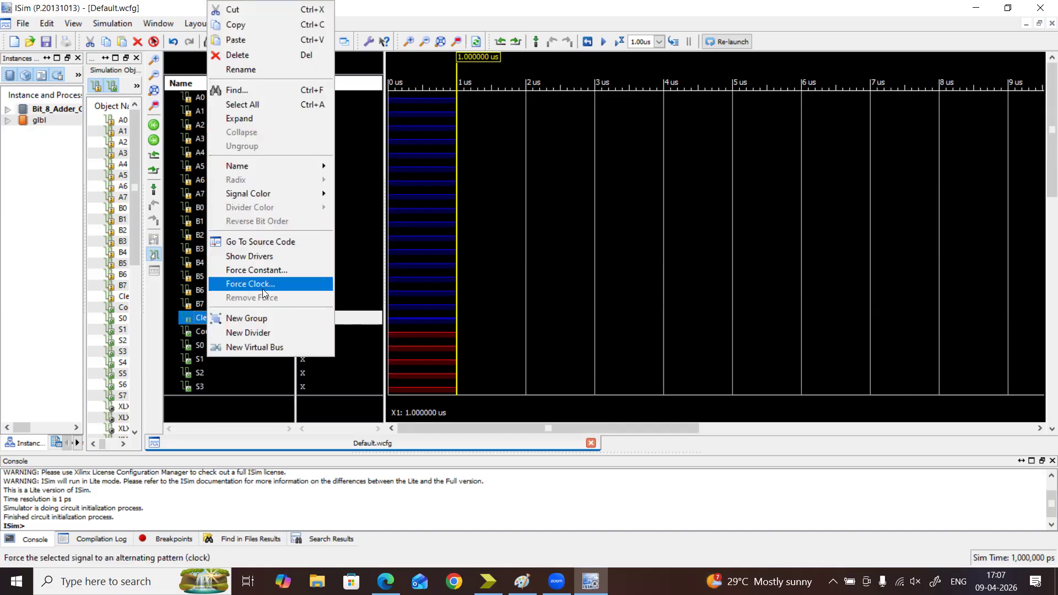
left_click(267, 270)
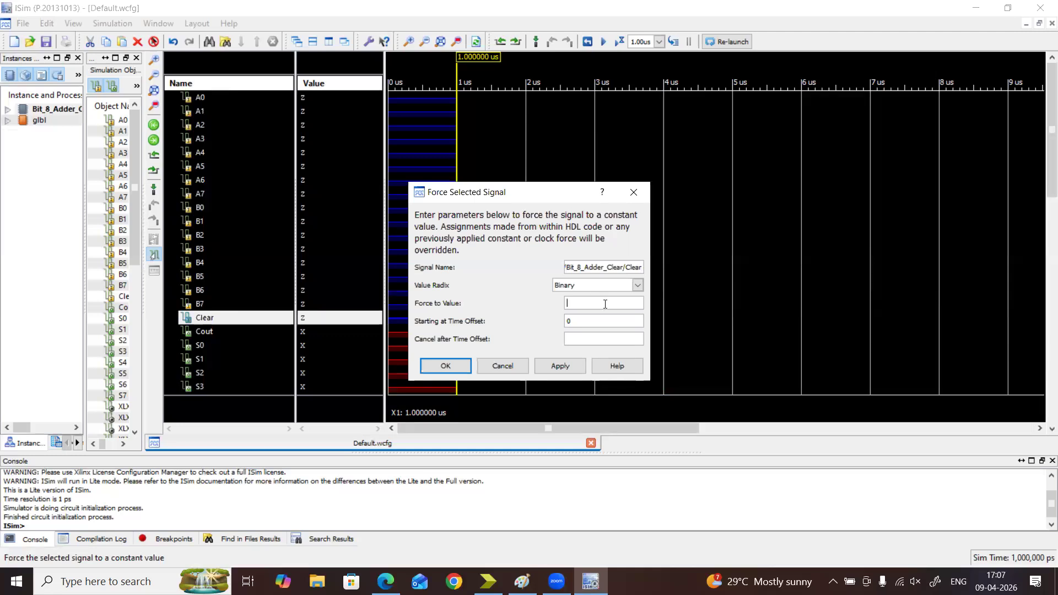
left_click(444, 367)
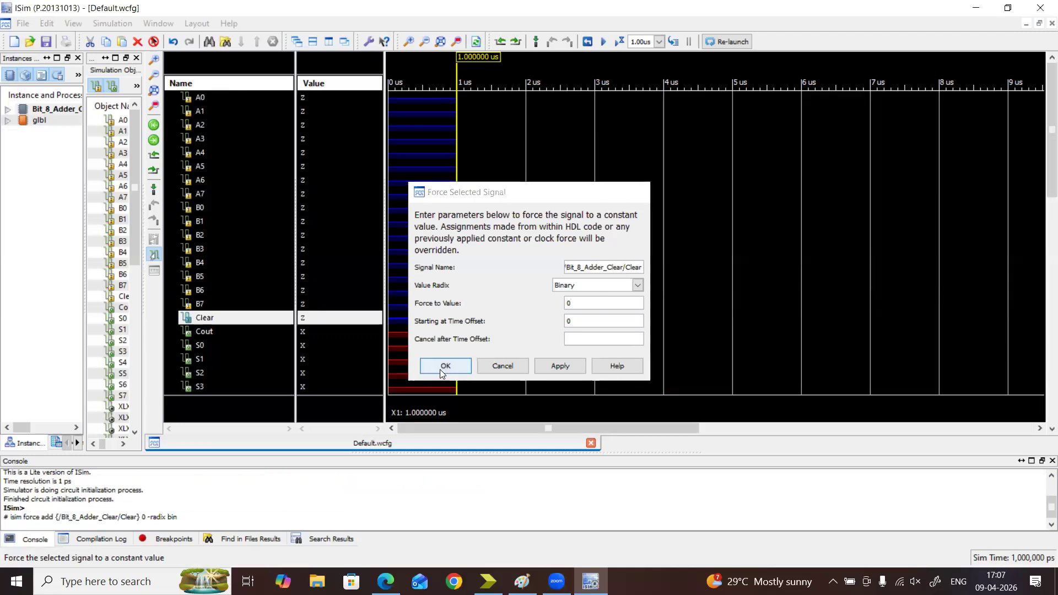
Run the simulation for 1.00us and review the output and internal XLXN signals in the waveform
left_click(619, 43)
scroll(698, 191, "down", 6)
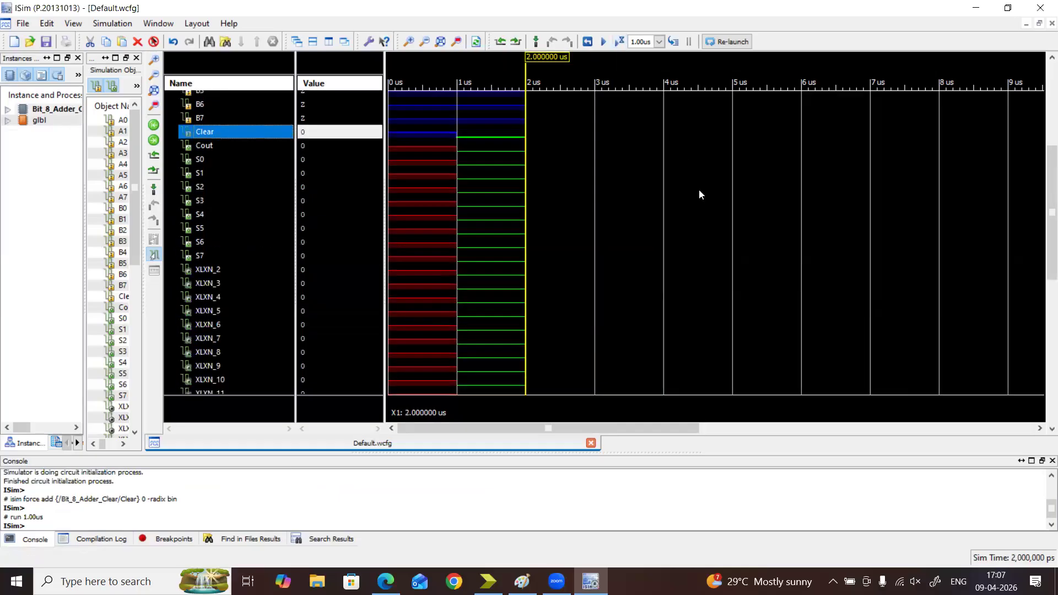
scroll(700, 190, "up", 2)
scroll(434, 201, "down", 8)
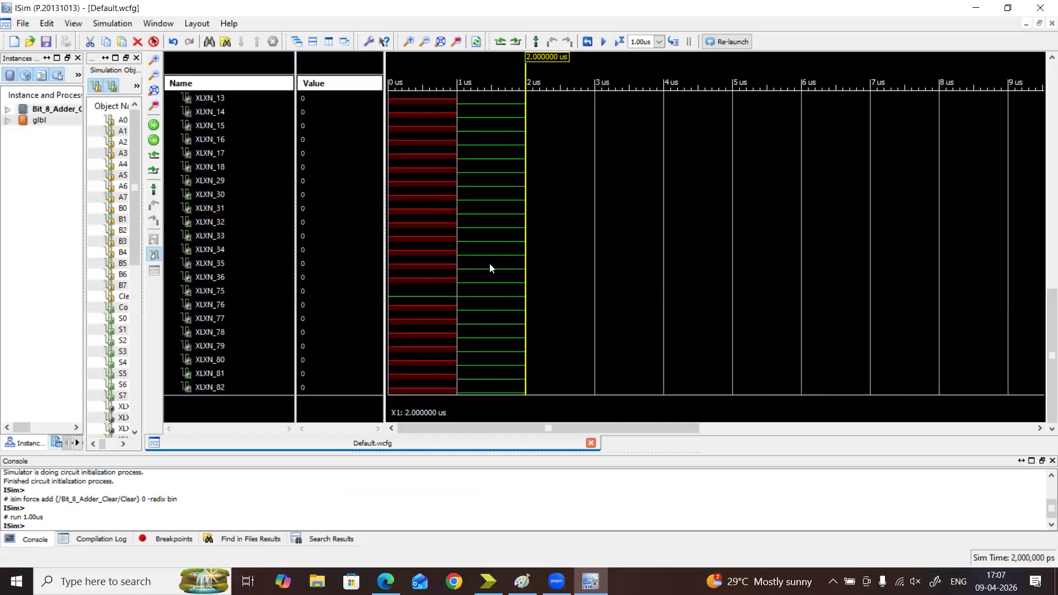
scroll(503, 234, "up", 5)
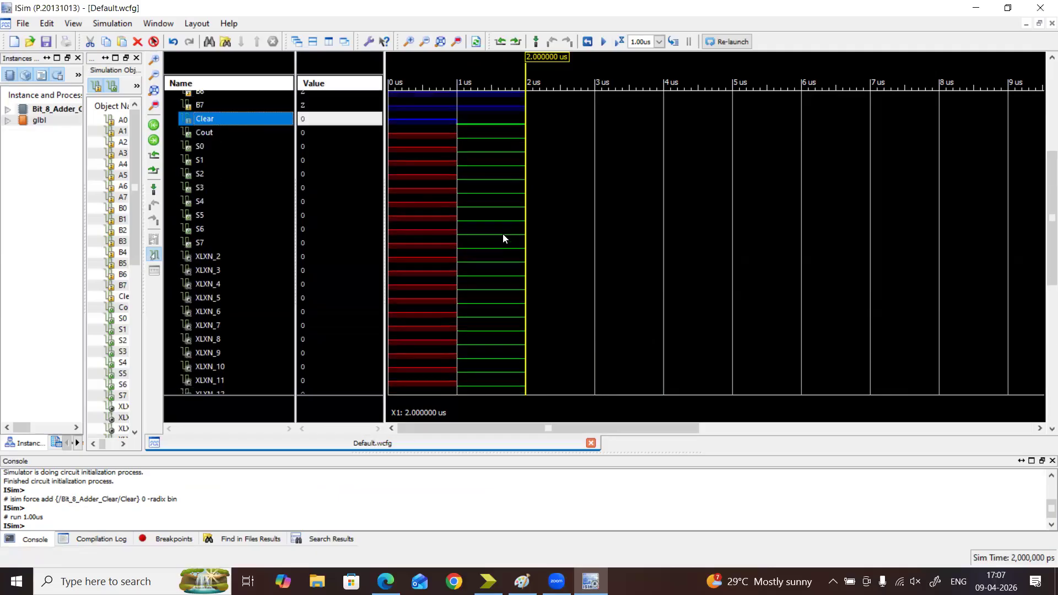
scroll(503, 233, "up", 3)
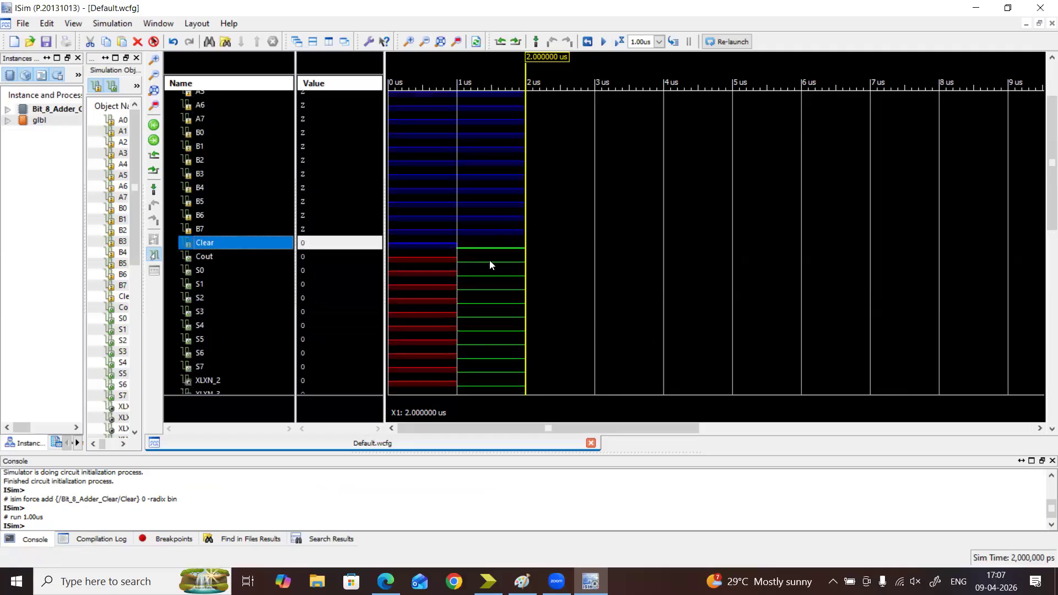
scroll(490, 261, "down", 8)
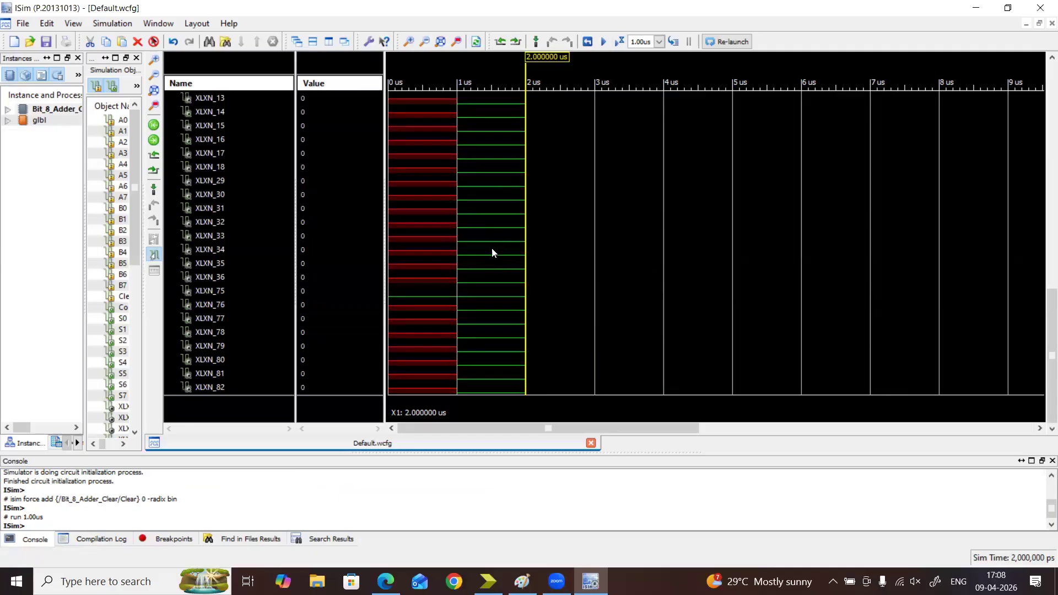
scroll(491, 245, "up", 10)
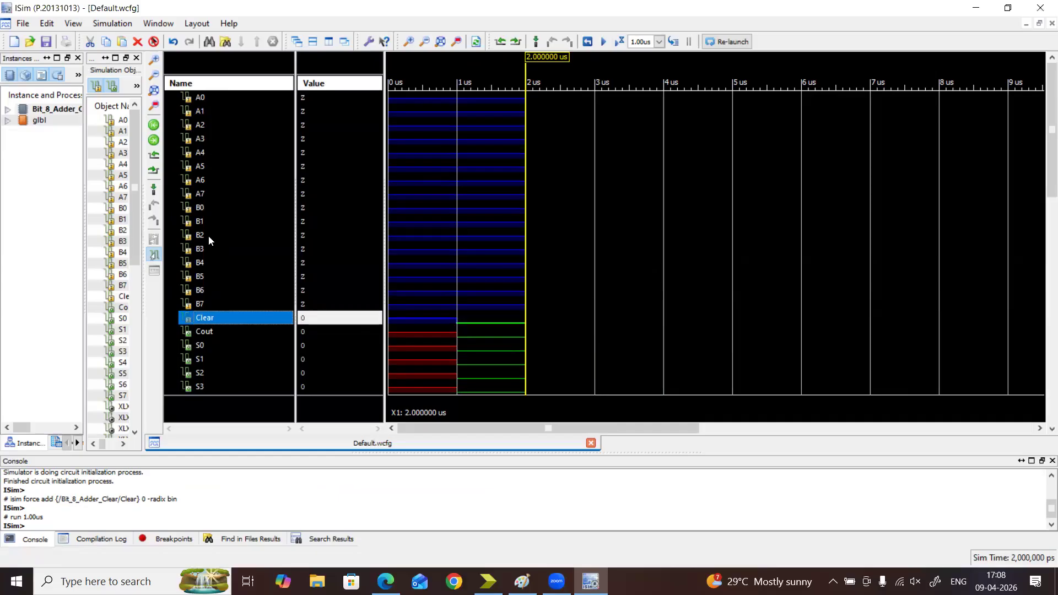
Switch to Paint and handwrite the bit labels A7 down to A0 in a row below the adder sketch
left_click(592, 582)
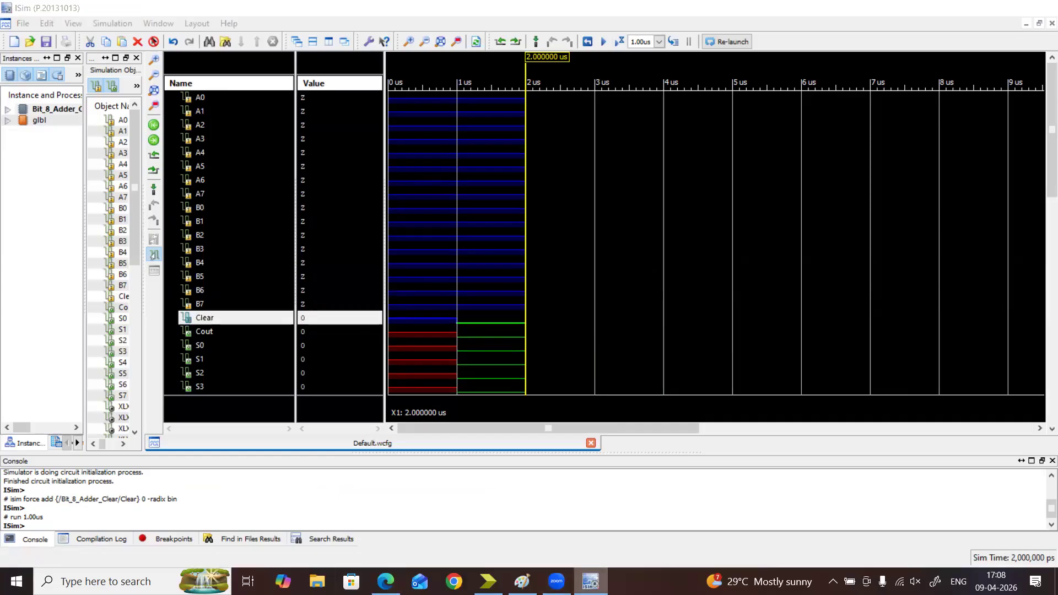
left_click(591, 582)
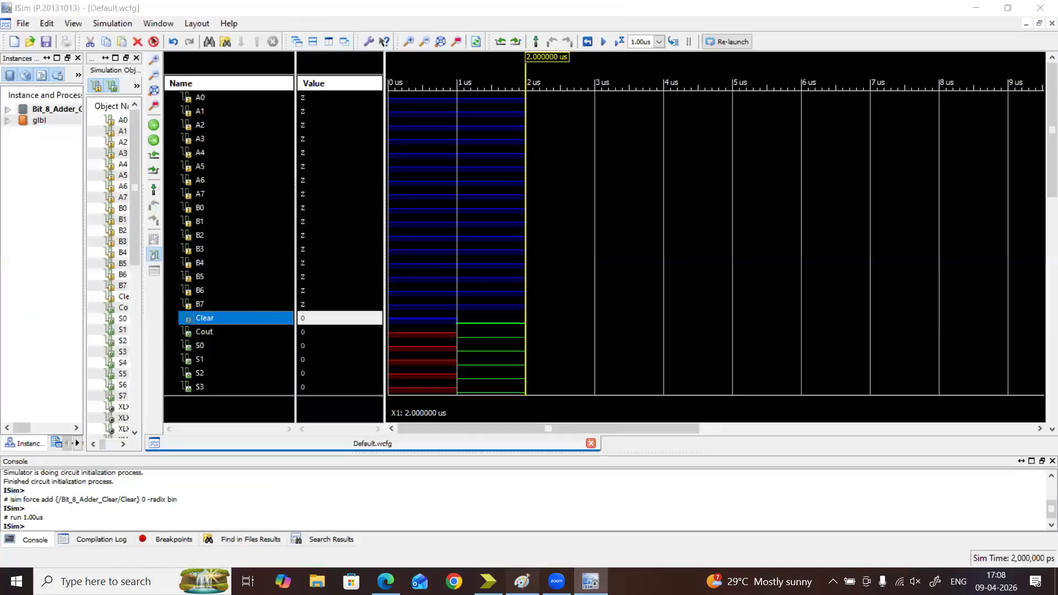
left_click(522, 581)
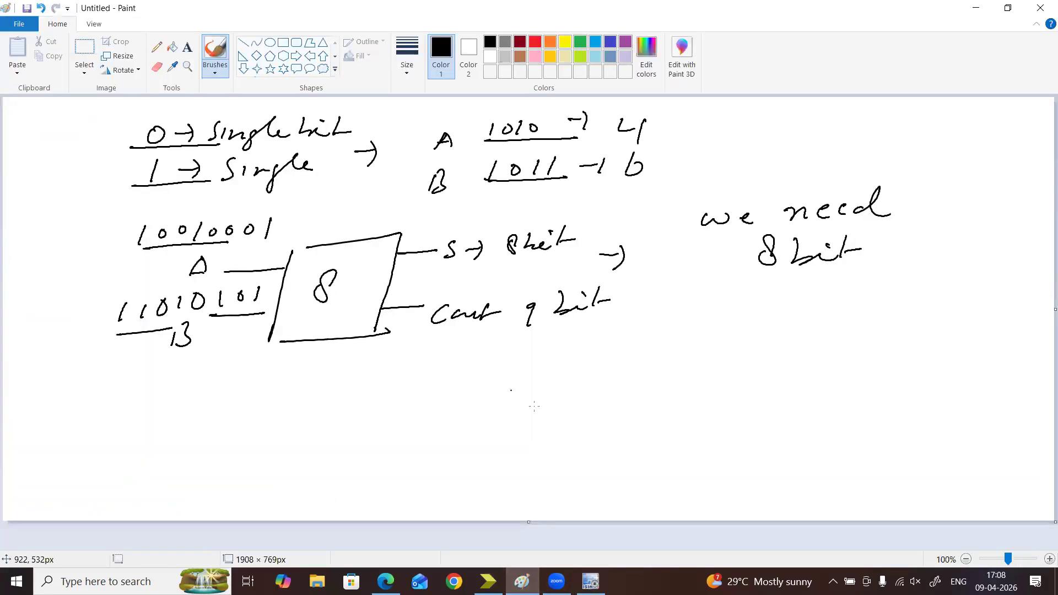
left_click_drag(546, 353, 525, 382)
left_click_drag(545, 349, 547, 370)
mouse_move(556, 361)
left_mouse_down()
mouse_move(557, 381)
mouse_move(577, 369)
left_mouse_up()
mouse_move(596, 364)
left_mouse_down()
mouse_move(607, 347)
mouse_move(609, 361)
left_mouse_up()
mouse_move(626, 352)
left_mouse_down()
mouse_move(622, 368)
mouse_move(668, 364)
left_mouse_up()
left_click_drag(646, 360, 672, 371)
left_click_drag(677, 351, 731, 358)
left_click_drag(715, 356, 753, 355)
mouse_move(750, 348)
left_mouse_down()
mouse_move(750, 363)
mouse_move(774, 359)
left_mouse_up()
left_click_drag(782, 342, 792, 359)
mouse_move(776, 353)
left_mouse_down()
mouse_move(804, 355)
mouse_move(796, 364)
left_mouse_up()
mouse_move(824, 361)
left_mouse_down()
mouse_move(839, 349)
mouse_move(875, 357)
left_mouse_up()
left_click_drag(883, 338, 891, 355)
left_click_drag(877, 351, 908, 362)
mouse_move(937, 335)
left_mouse_down()
mouse_move(931, 355)
mouse_move(947, 351)
left_mouse_up()
left_click_drag(936, 348, 960, 347)
Handwrite the bit labels B7 down to B0 in a row beneath the A labels
mouse_move(530, 400)
left_mouse_down()
mouse_move(521, 426)
mouse_move(620, 414)
left_mouse_up()
left_click_drag(665, 386, 662, 406)
left_click_drag(664, 386, 668, 407)
left_click_drag(680, 399, 683, 410)
left_click_drag(726, 380, 714, 402)
mouse_move(725, 379)
left_mouse_down()
mouse_move(723, 402)
mouse_move(749, 394)
left_mouse_up()
mouse_move(747, 390)
left_mouse_down()
mouse_move(748, 408)
mouse_move(794, 409)
left_mouse_up()
left_click_drag(832, 380, 827, 399)
left_click_drag(829, 380, 834, 403)
left_click_drag(850, 387, 898, 400)
mouse_move(912, 388)
left_mouse_down()
mouse_move(916, 401)
mouse_move(938, 395)
left_mouse_up()
left_click_drag(944, 373, 960, 397)
Mark A7 and B7 as MSB and A0 and B0 as LSB, adding arrows at both ends of the A row
mouse_move(974, 342)
left_mouse_down()
mouse_move(979, 355)
mouse_move(999, 346)
left_mouse_up()
mouse_move(1019, 329)
left_mouse_down()
mouse_move(1012, 346)
mouse_move(1023, 346)
left_mouse_up()
left_click_drag(1038, 322, 1020, 345)
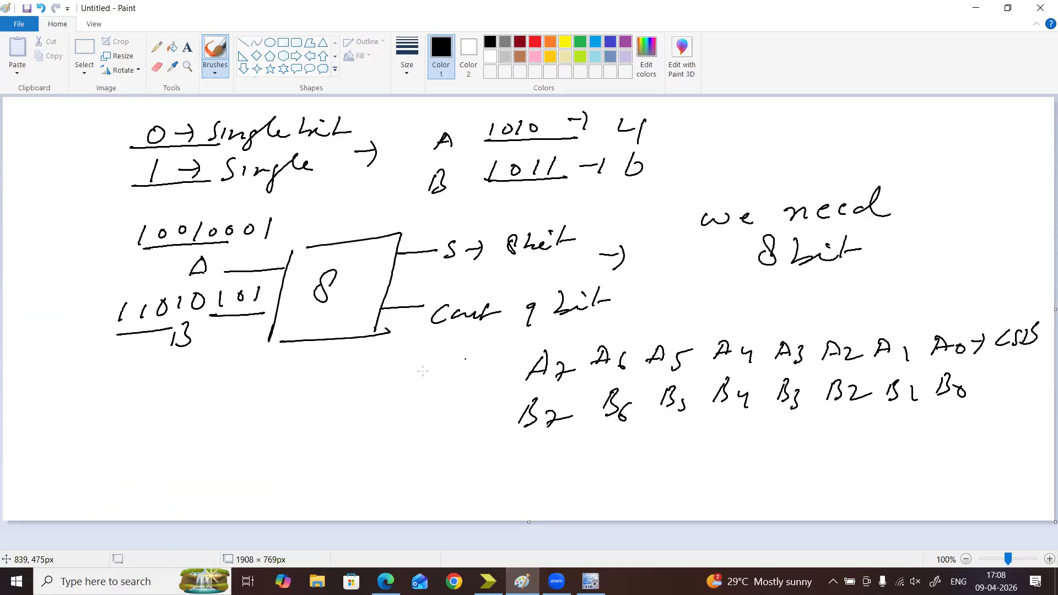
left_click_drag(433, 382, 466, 380)
mouse_move(480, 365)
left_mouse_down()
mouse_move(470, 380)
mouse_move(482, 382)
left_mouse_up()
left_click_drag(485, 364, 490, 383)
mouse_move(512, 344)
left_mouse_down()
mouse_move(563, 340)
mouse_move(558, 349)
left_mouse_up()
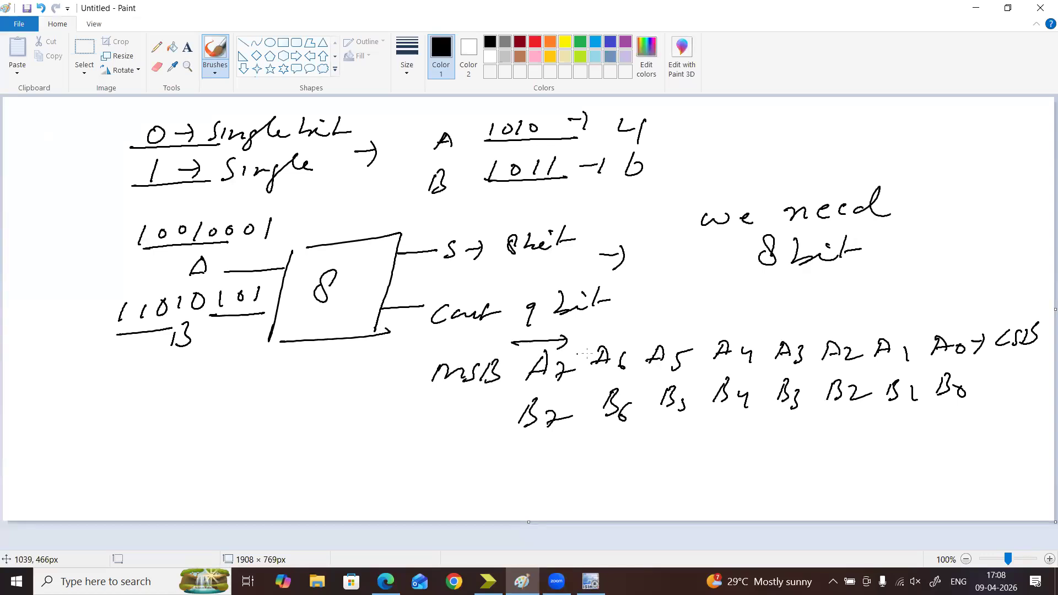
mouse_move(442, 429)
left_mouse_down()
mouse_move(481, 432)
mouse_move(499, 418)
mouse_move(502, 433)
left_mouse_up()
left_click(811, 405)
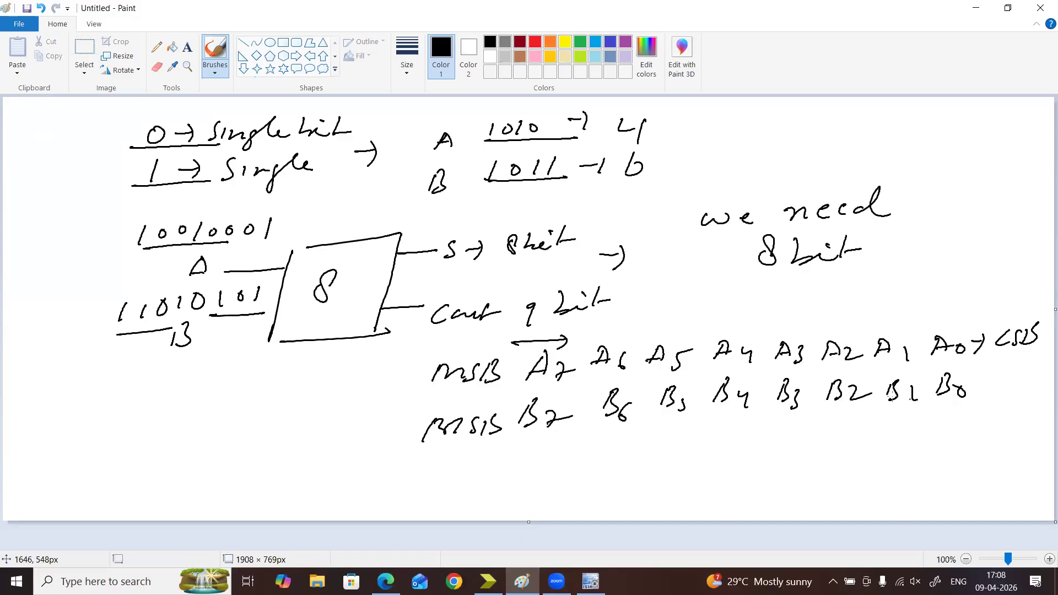
mouse_move(995, 377)
left_mouse_down()
mouse_move(1012, 385)
mouse_move(1034, 363)
left_mouse_up()
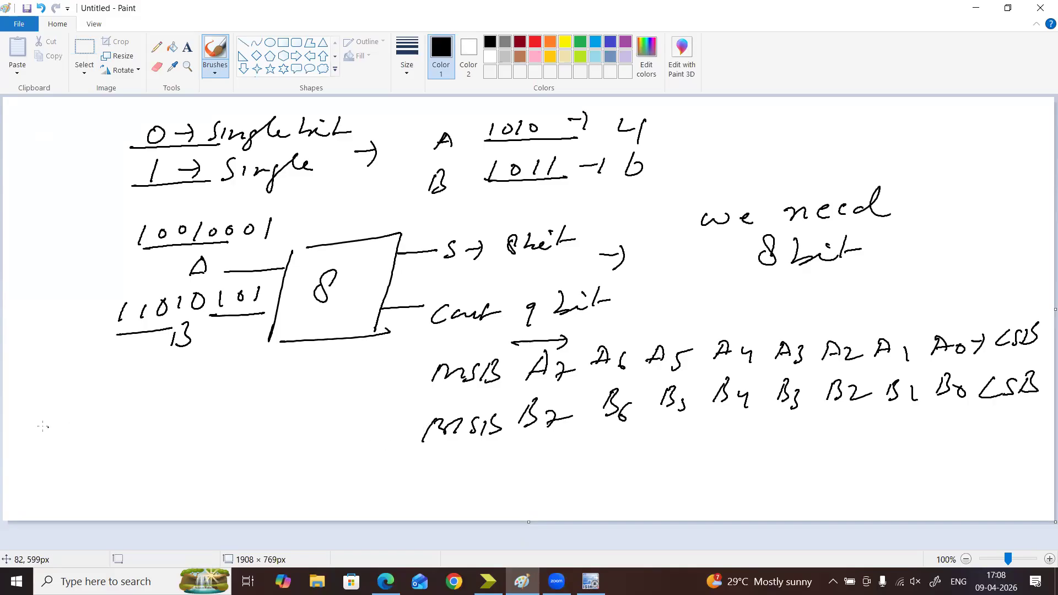
Write 00000001 above 00000010 below the adder sketch and work out the sum 00000011 between two ruled lines
left_click_drag(121, 399, 155, 389)
mouse_move(186, 384)
left_mouse_down()
mouse_move(179, 393)
mouse_move(188, 386)
left_mouse_up()
mouse_move(210, 386)
left_mouse_down()
mouse_move(201, 392)
mouse_move(257, 390)
left_mouse_up()
mouse_move(284, 378)
left_mouse_down()
mouse_move(278, 386)
mouse_move(306, 382)
left_mouse_up()
mouse_move(127, 415)
left_mouse_down()
mouse_move(241, 414)
mouse_move(253, 403)
left_mouse_up()
mouse_move(277, 398)
left_mouse_down()
mouse_move(290, 415)
mouse_move(314, 399)
left_mouse_up()
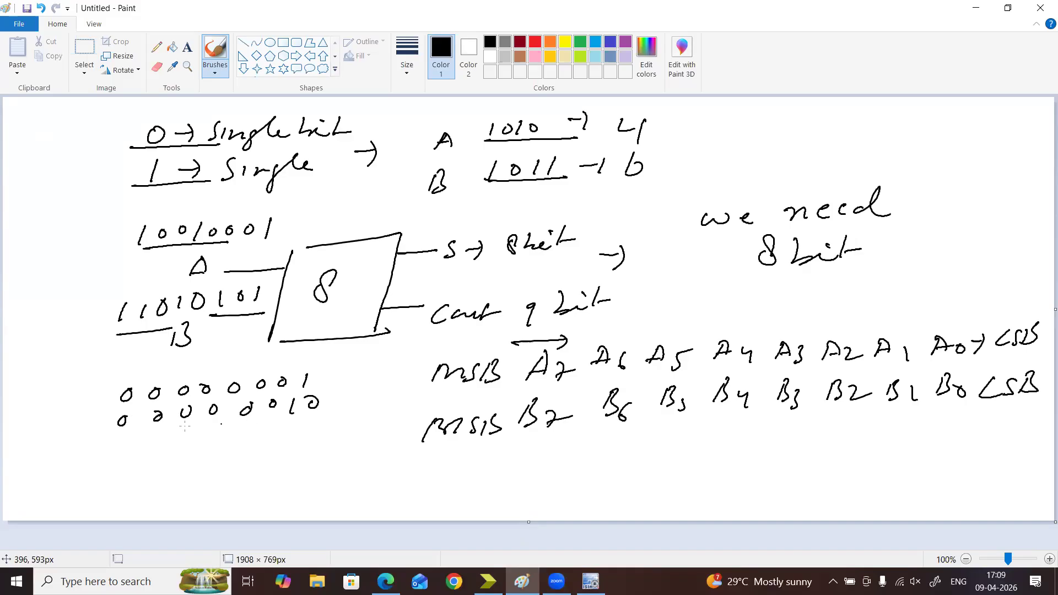
mouse_move(87, 444)
left_mouse_down()
mouse_move(342, 429)
mouse_move(313, 453)
left_mouse_up()
mouse_move(297, 443)
left_mouse_down()
mouse_move(293, 463)
mouse_move(267, 456)
mouse_move(275, 445)
mouse_move(119, 454)
left_mouse_up()
left_click_drag(99, 492, 377, 458)
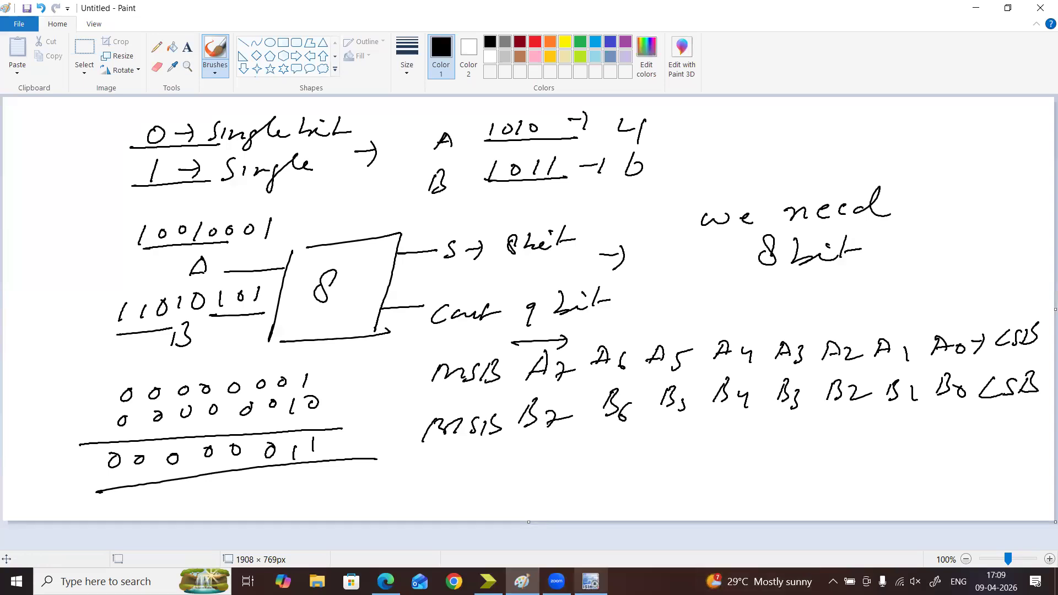
Switch to ISim and force the A0 input to a constant binary value of 1
left_click(590, 581)
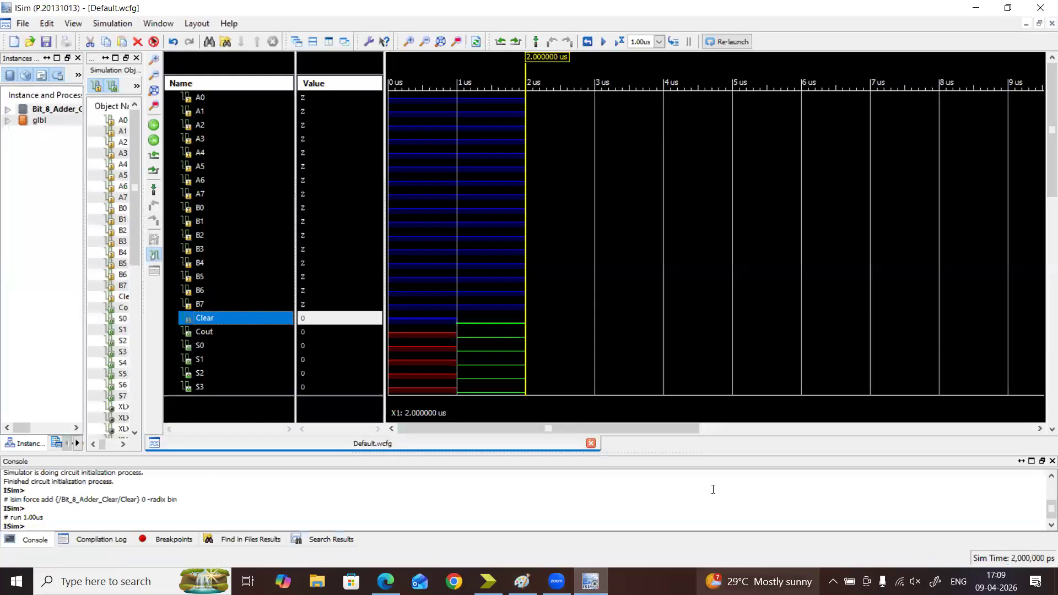
left_click(208, 99)
right_click(206, 98)
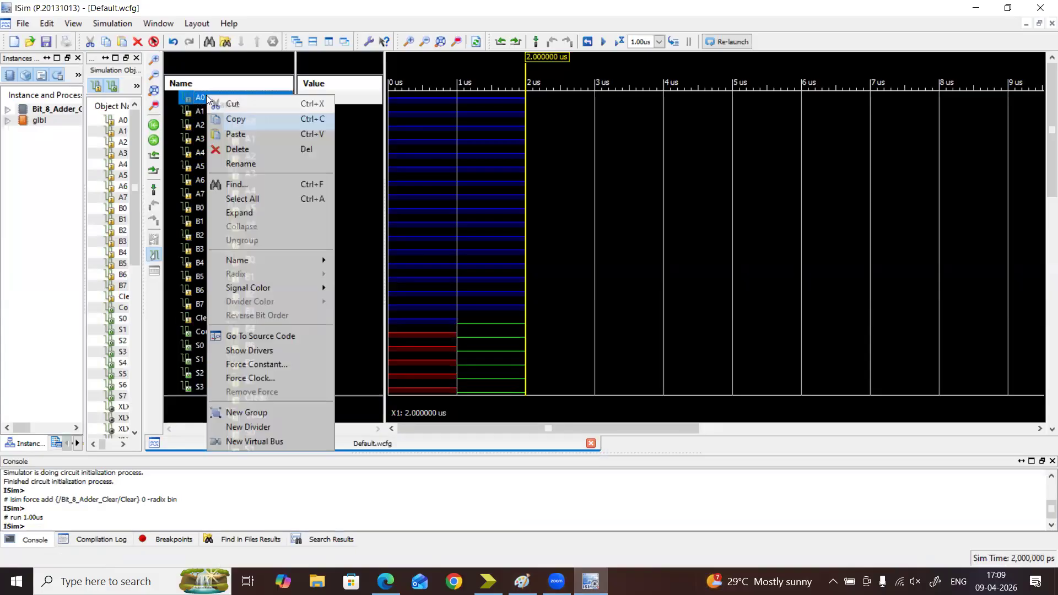
left_click(263, 364)
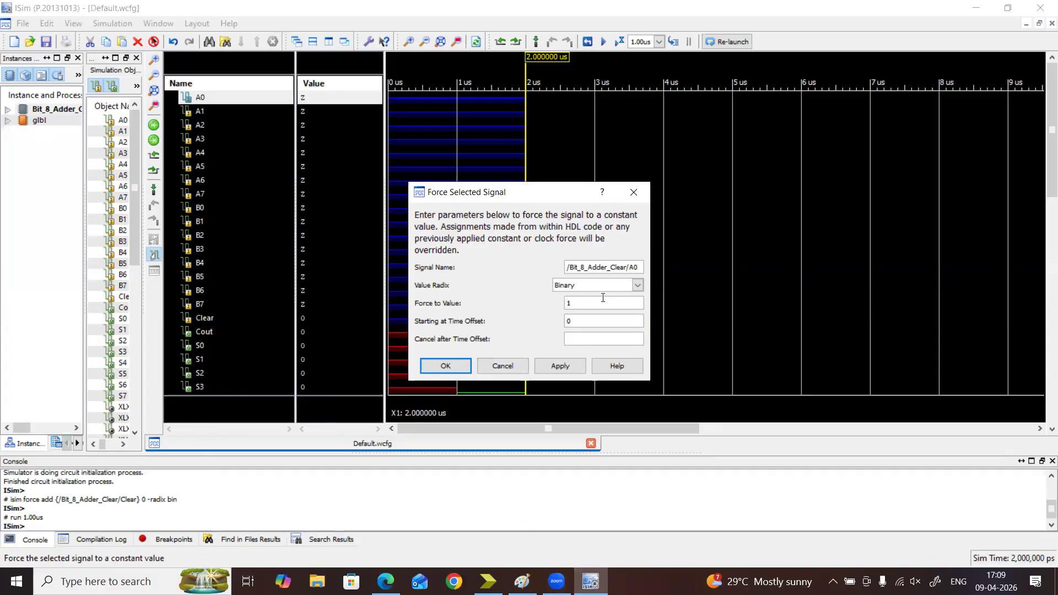
left_click(561, 366)
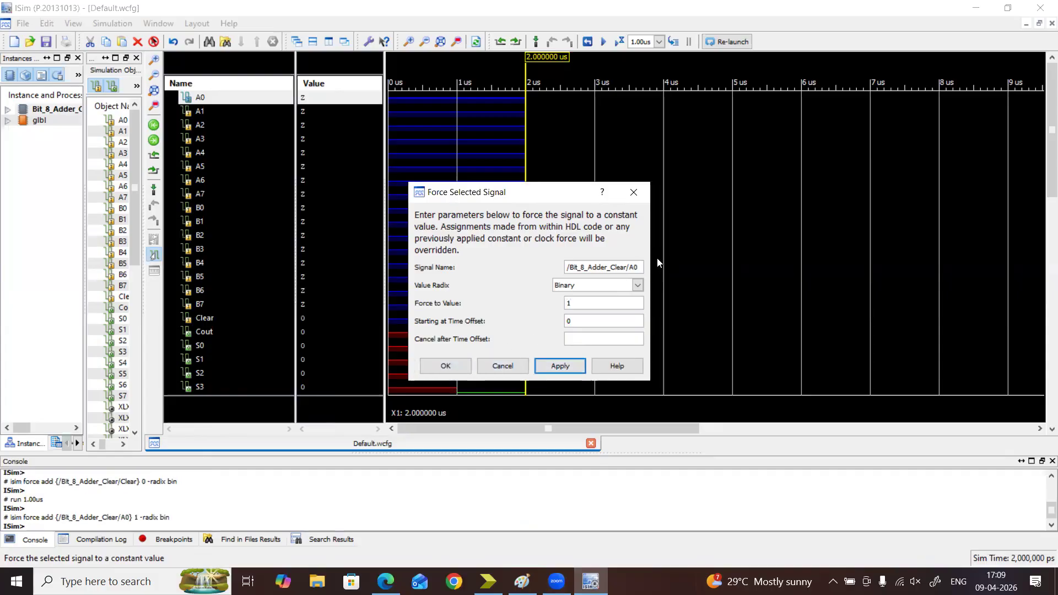
Force the A1 input to a constant binary value of 0
left_click(639, 263)
key("BackSpace")
type("1")
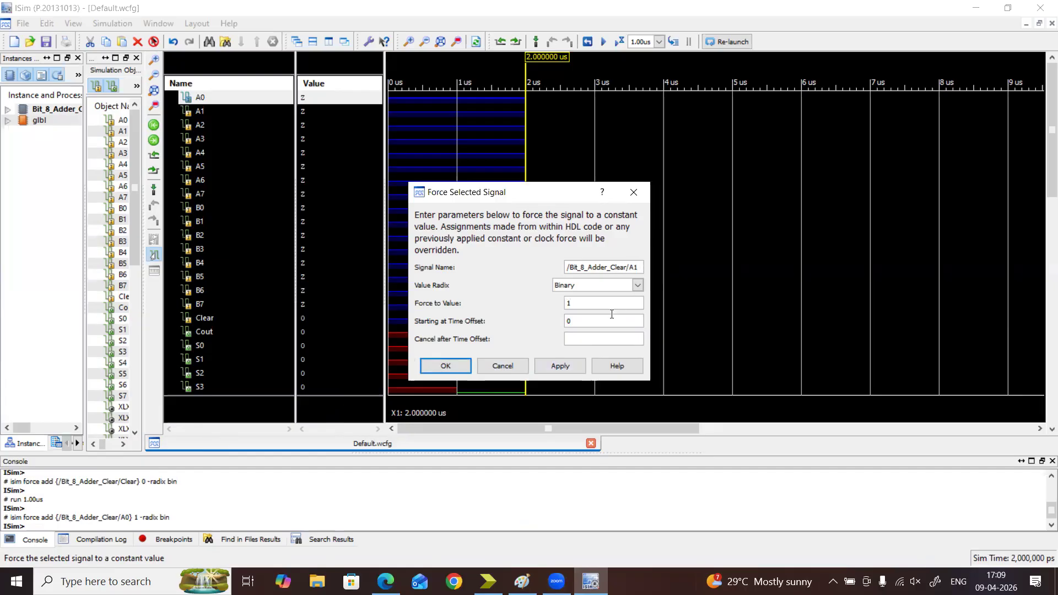
key("Tab")
key("Tab")
type("0")
left_click(568, 367)
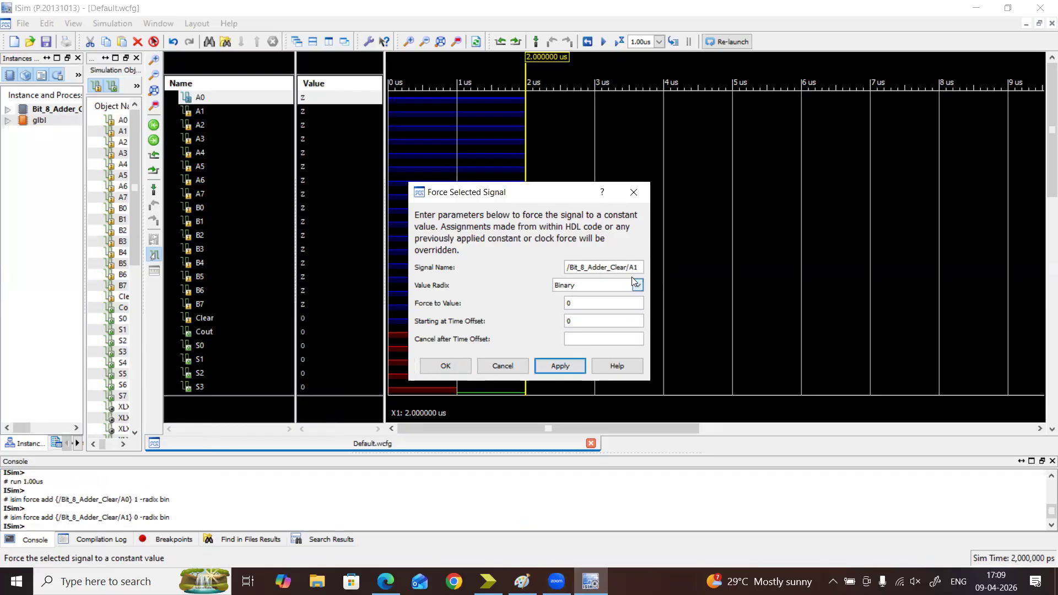
Force the A2 and A3 inputs to a constant binary value of 0
left_click(641, 267)
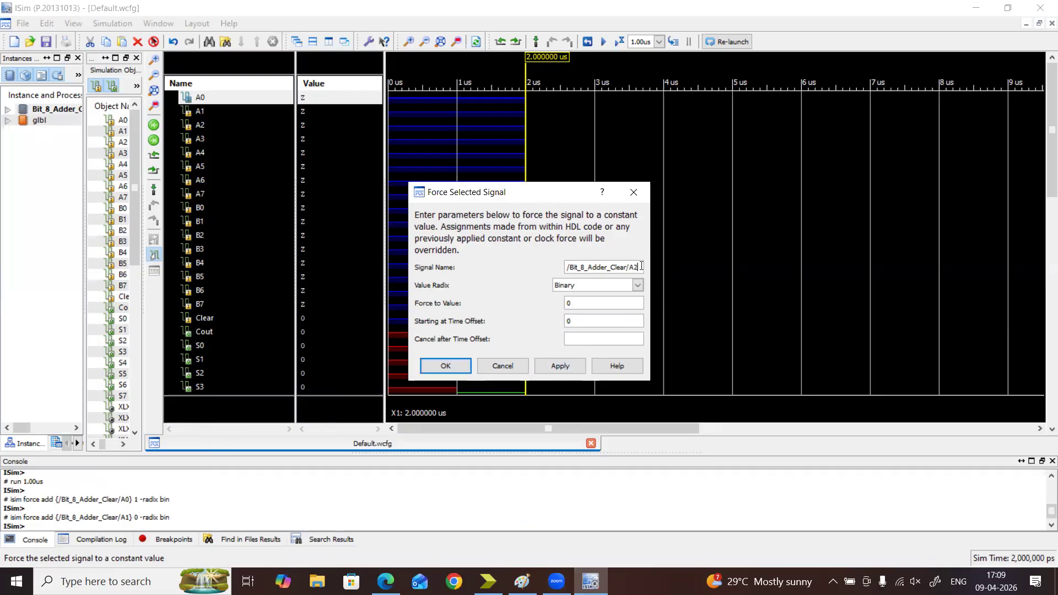
left_click(571, 367)
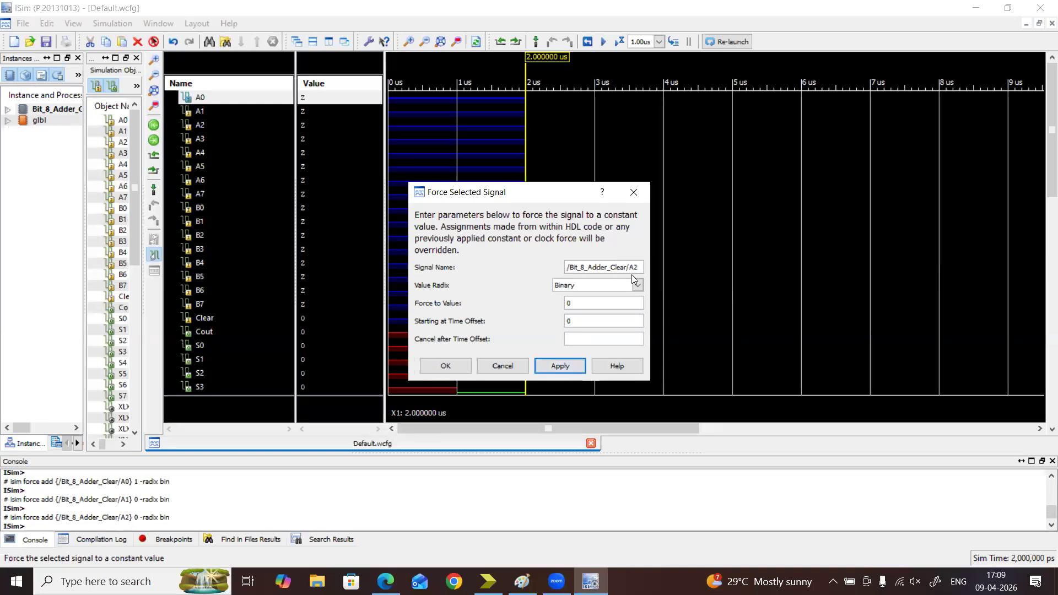
left_click(639, 268)
key("BackSpace")
type("3")
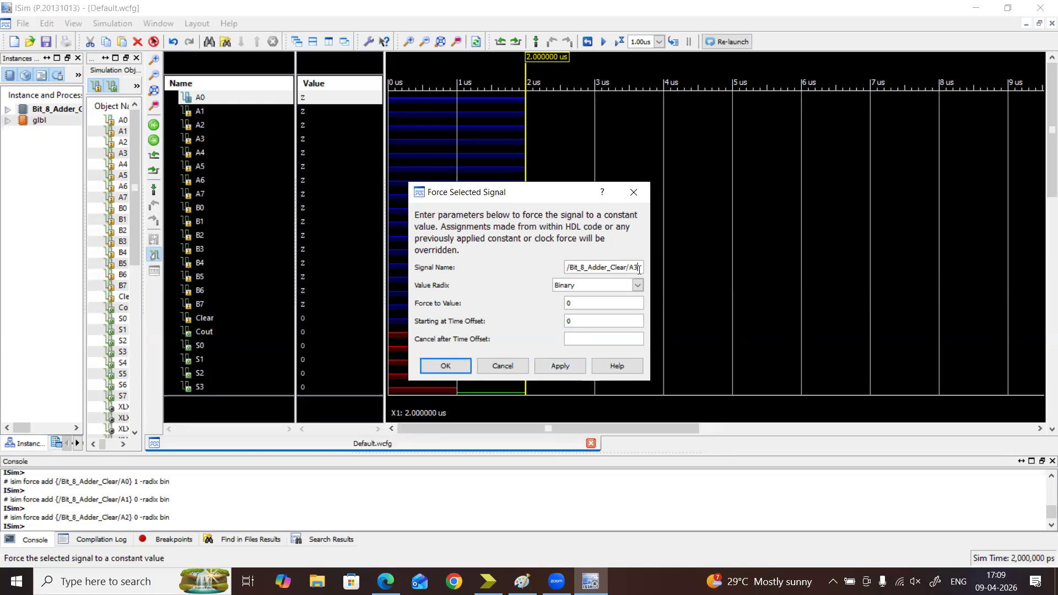
left_click(562, 366)
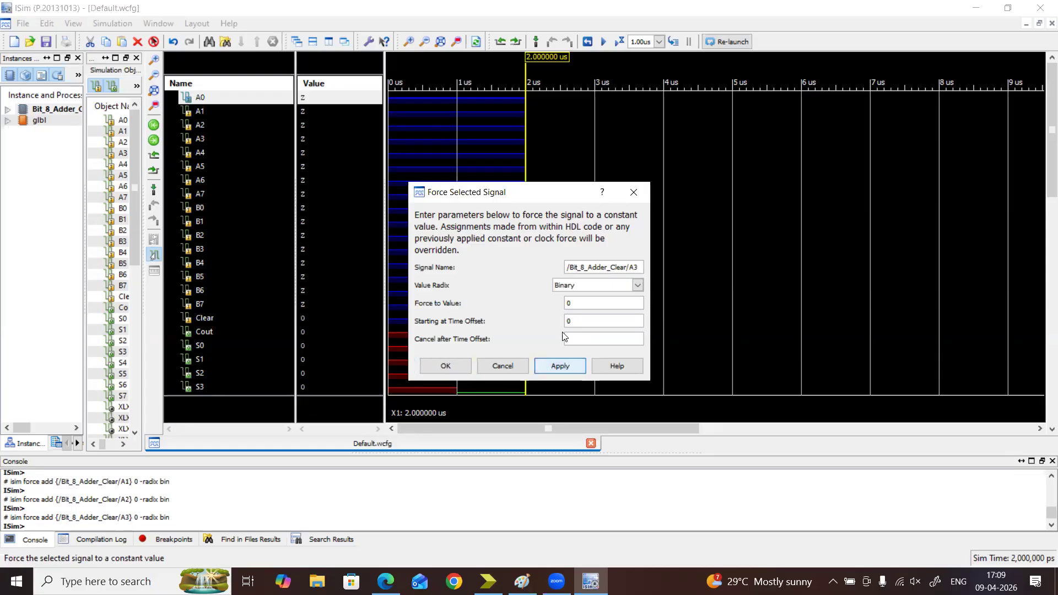
Force the A4 and A5 inputs to a constant binary value of 0
left_click(639, 266)
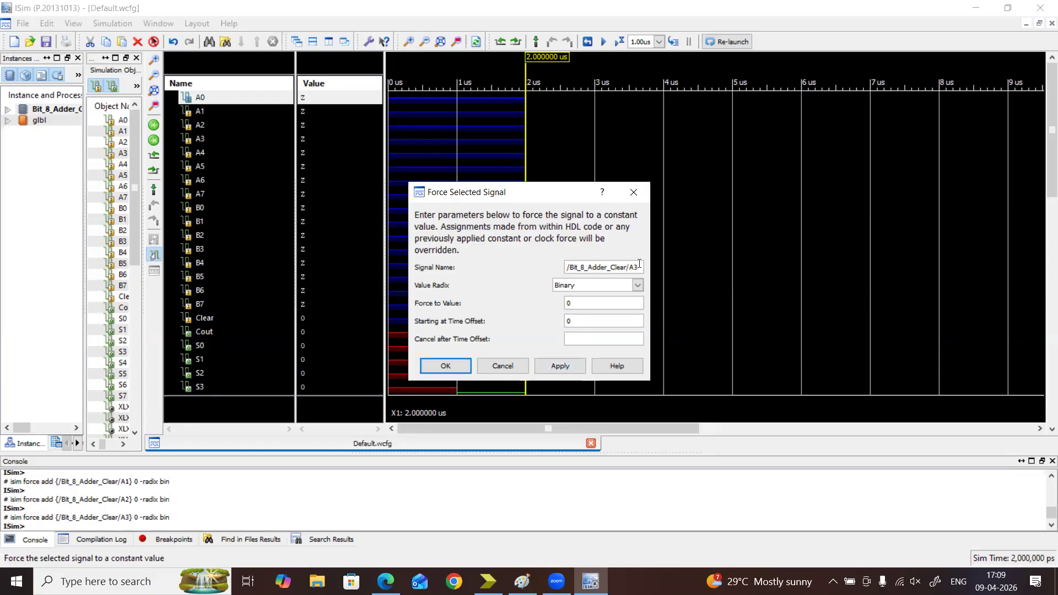
type("4")
left_click(550, 367)
left_click(638, 268)
type("5")
left_click(560, 366)
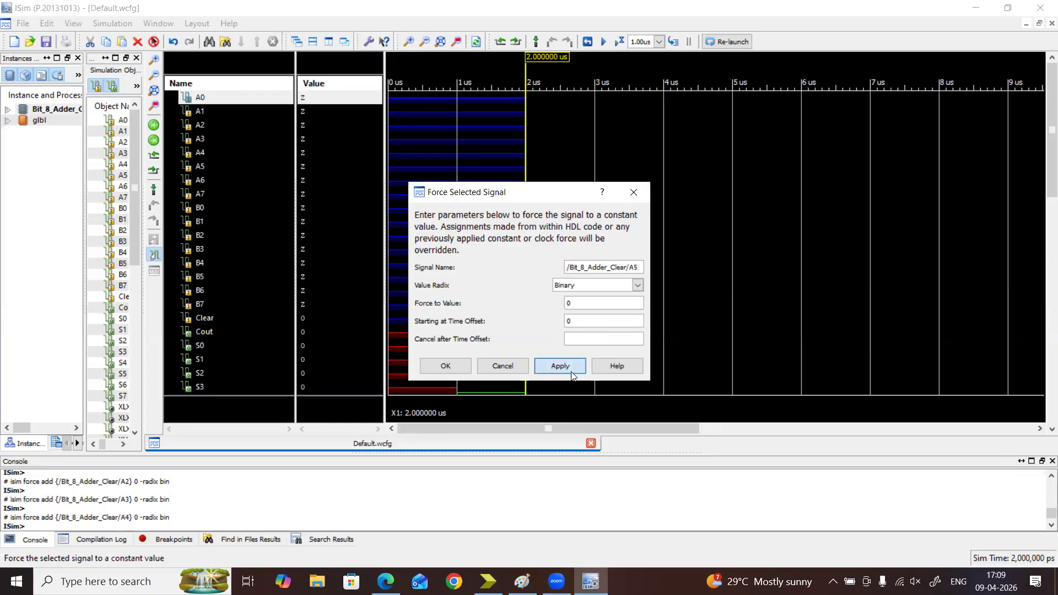
Force the A6 and A7 inputs to a constant binary value of 0 and close the force dialog
left_click(642, 266)
type("6")
left_click(560, 366)
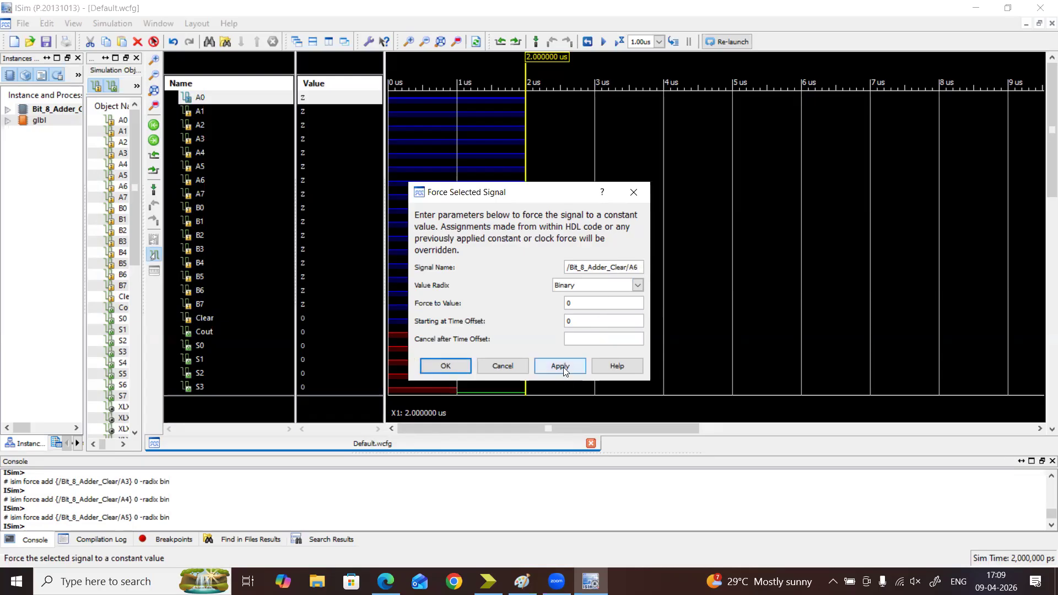
left_click(638, 267)
key("BackSpace")
left_click(565, 370)
left_click(437, 364)
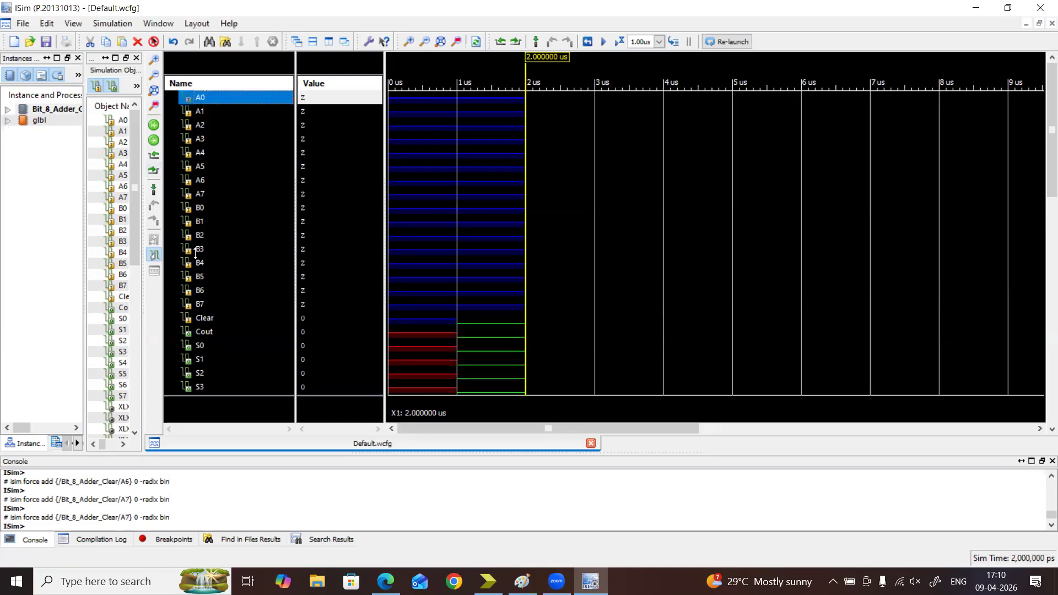
Force the B0 input to a constant binary value of 0
left_click(200, 207)
right_click(200, 207)
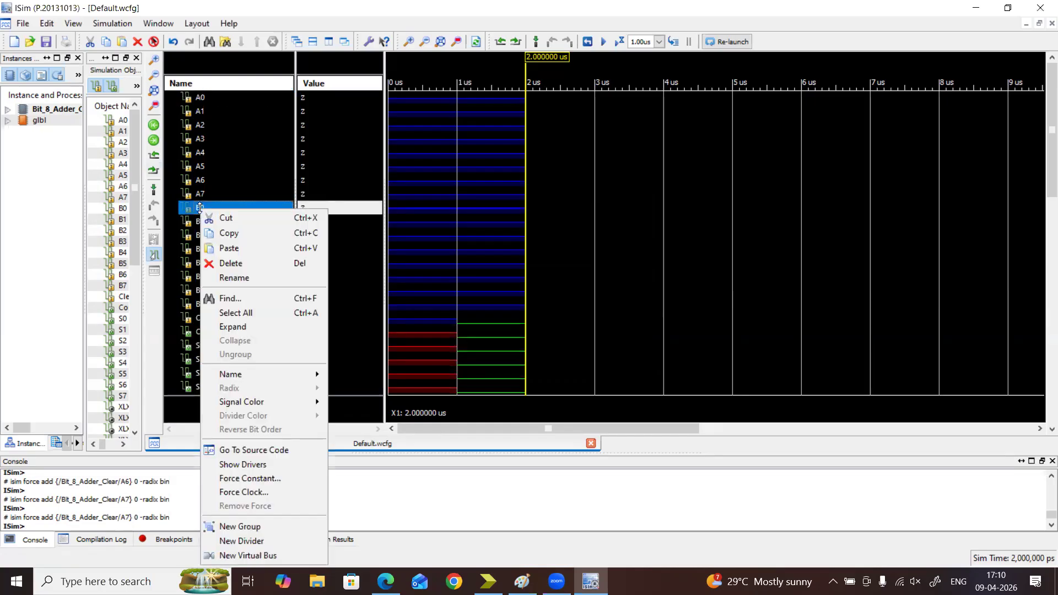
left_click(253, 477)
type("0")
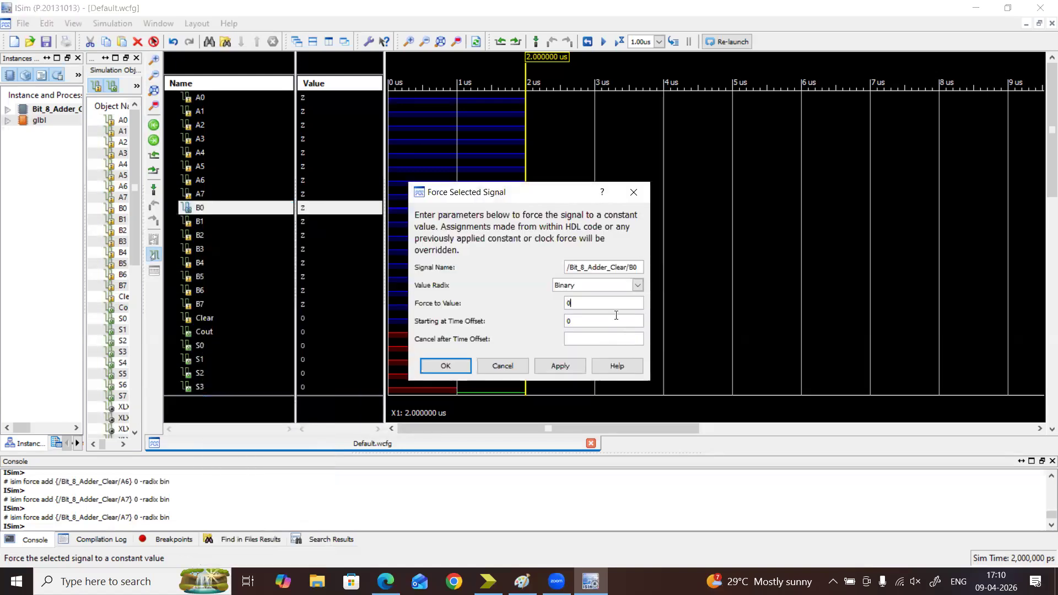
left_click(554, 368)
Force the B1 input to a constant binary value of 1
left_click(641, 263)
key("BackSpace")
type("1")
double_click(579, 308)
type("1")
left_click(566, 366)
Force the B2 input to a constant binary value of 0
left_click(641, 272)
left_click_drag(603, 302, 553, 310)
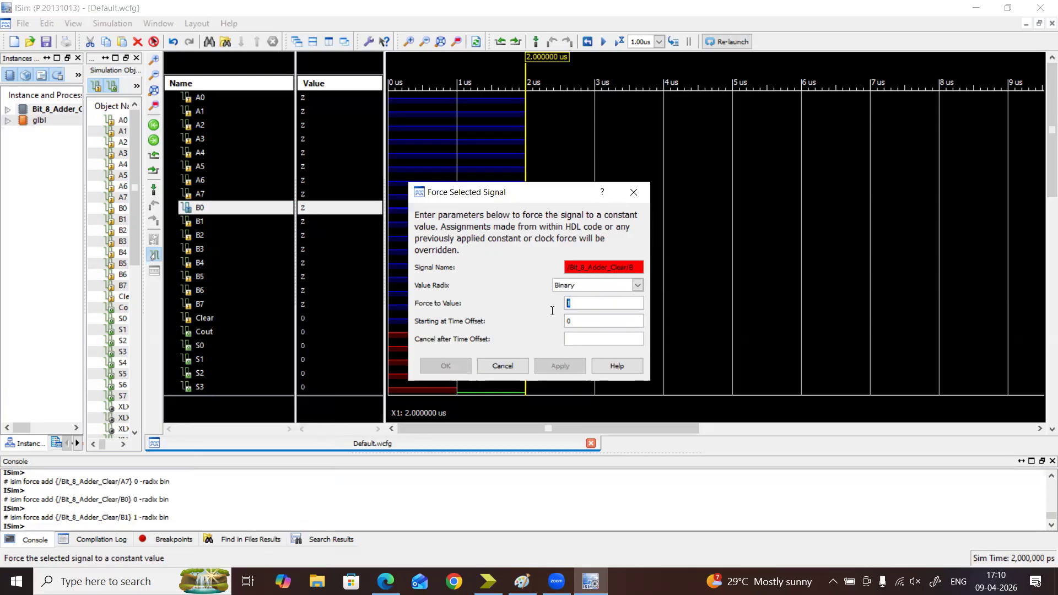
left_click(640, 265)
type("2")
left_click(594, 297)
key("BackSpace")
type("0")
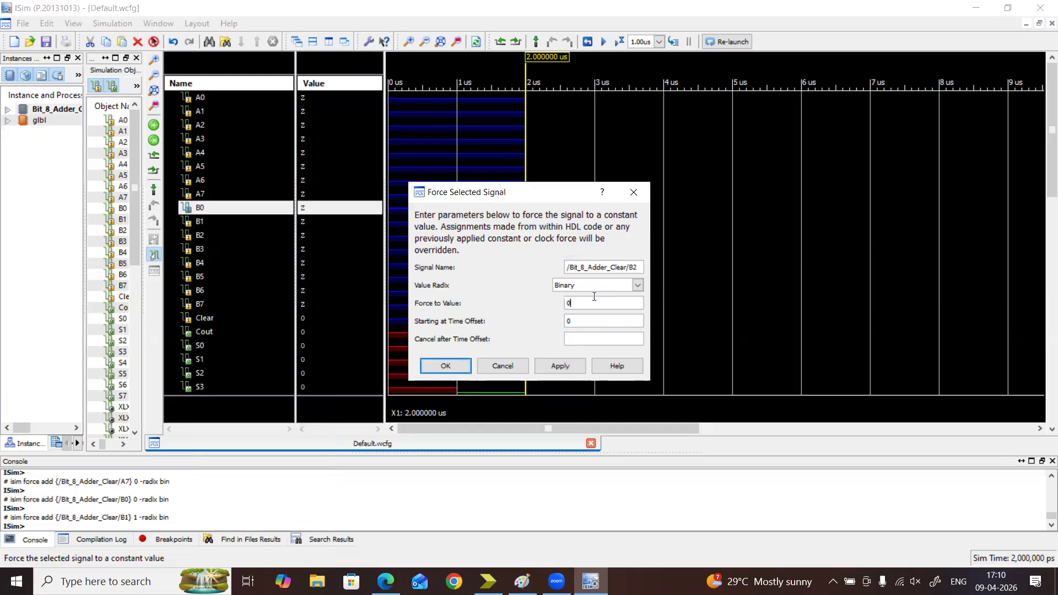
left_click(558, 364)
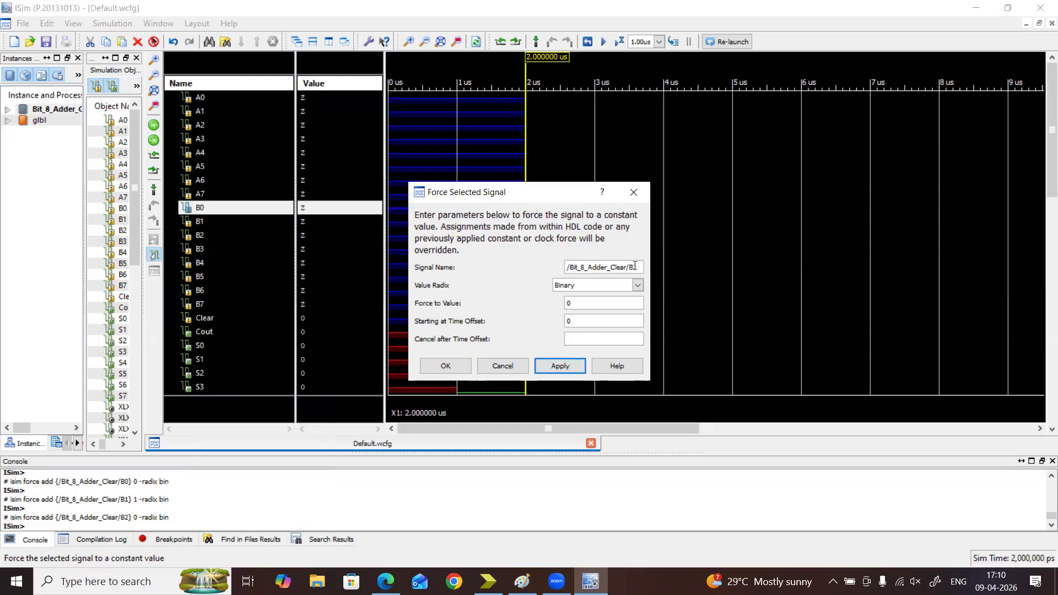
Force the B3, B4 and B5 inputs to a constant binary value of 0
type("3")
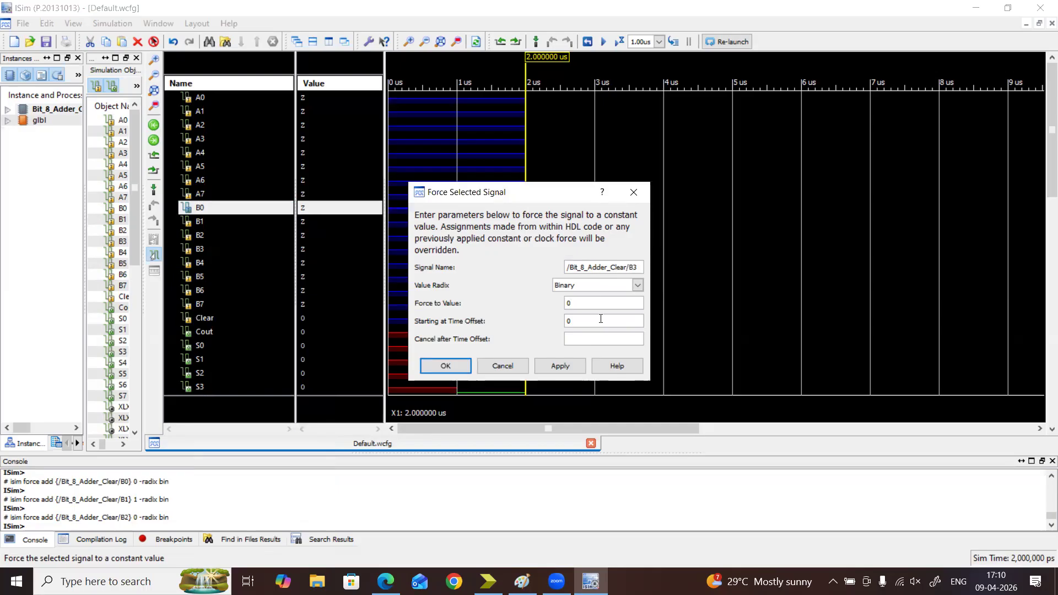
left_click(558, 366)
left_click(637, 269)
key("BackSpace")
type("4")
left_click(569, 360)
left_click(560, 366)
Force the B6 and B7 inputs to a constant binary value of 0 and close the force dialog
left_click(640, 266)
key("BackSpace")
type("6")
left_click(560, 366)
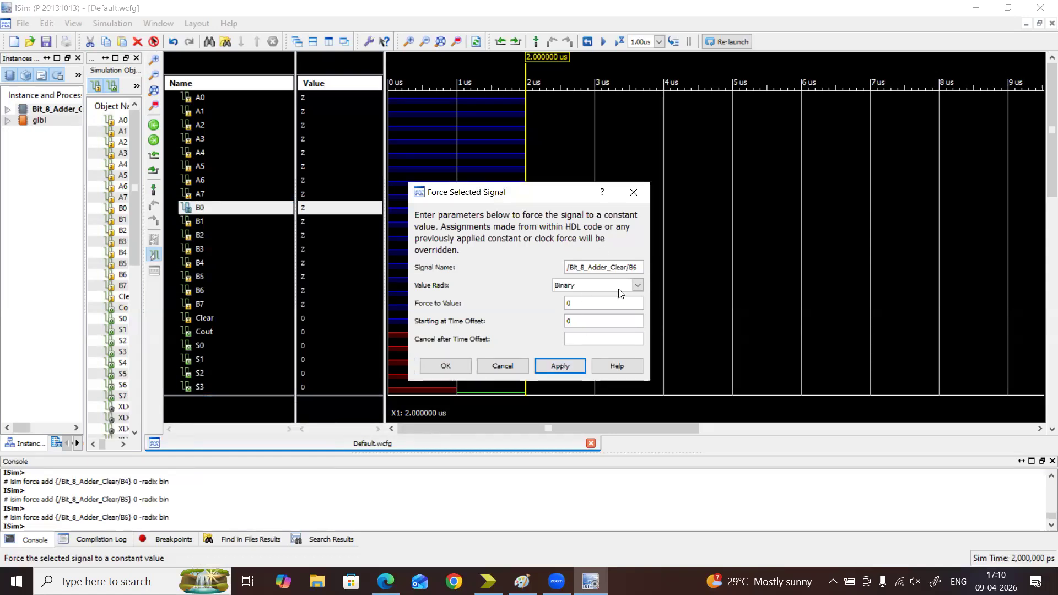
type("7")
left_click(558, 366)
left_click(573, 367)
left_click(574, 367)
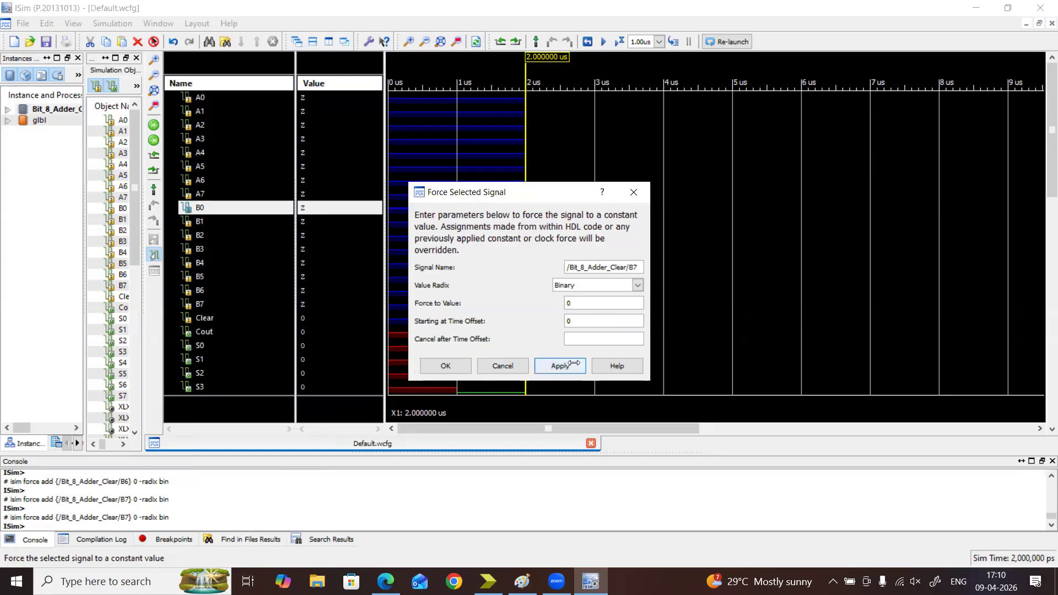
left_click(457, 363)
Run the simulation for 1.00 us with Clear at 0 and check the A0, B0 and B1 signals
left_click(210, 318)
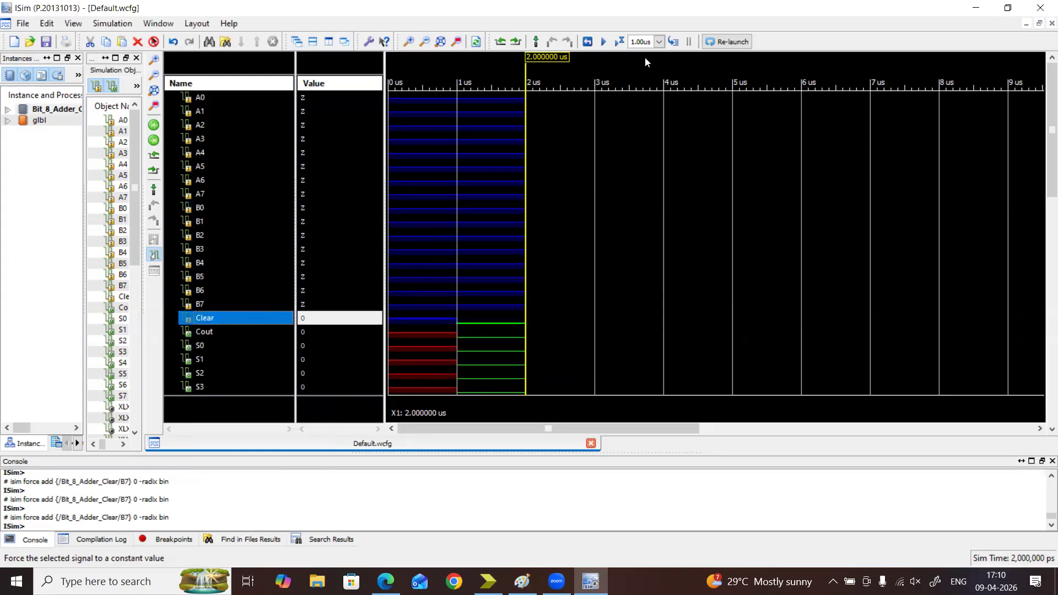
left_click(620, 44)
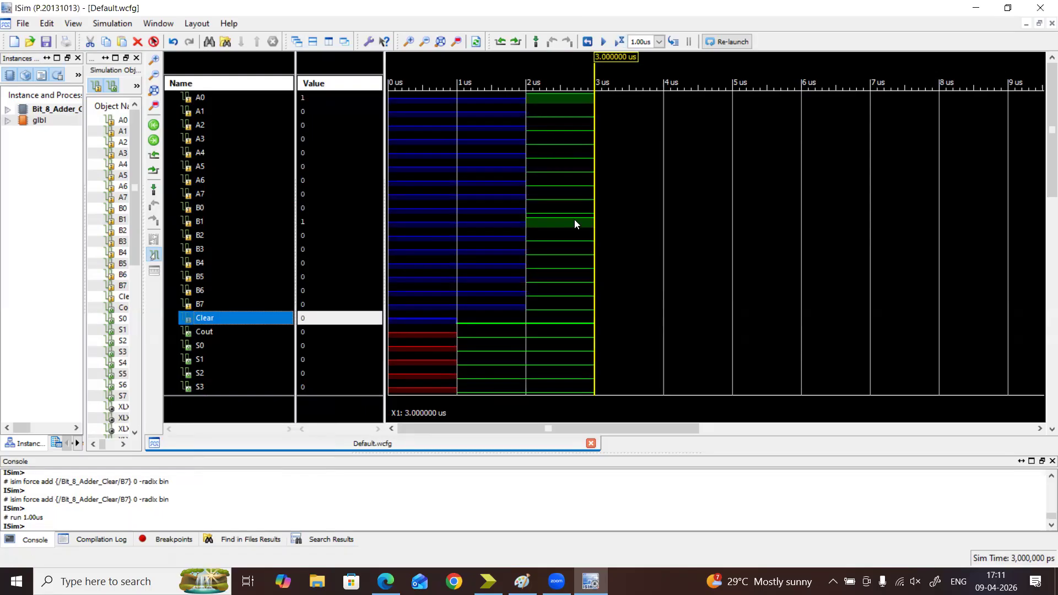
left_click(208, 98)
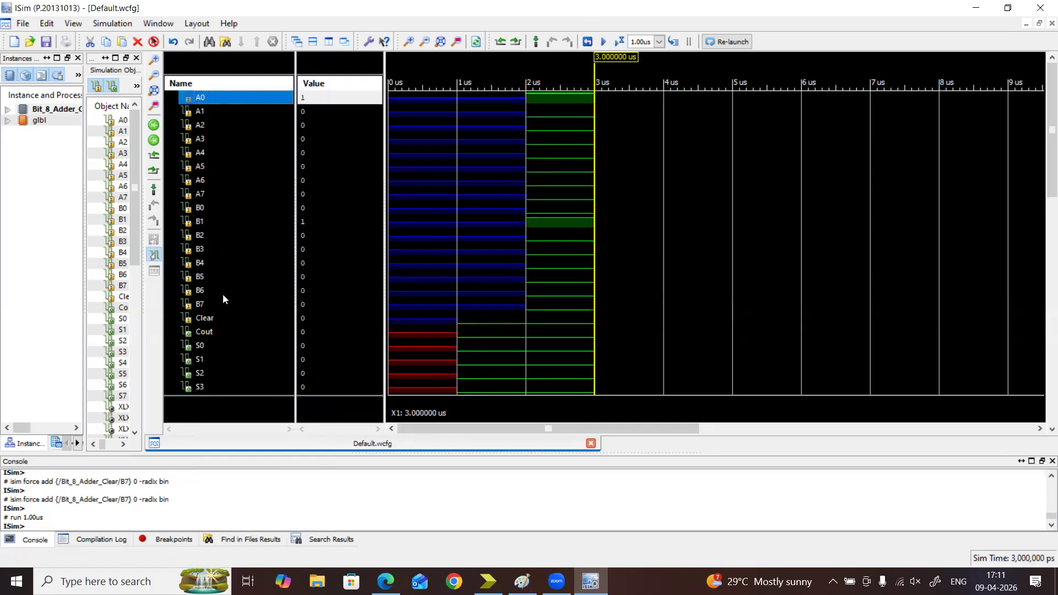
left_click(201, 225)
left_click(203, 208)
left_click(204, 224)
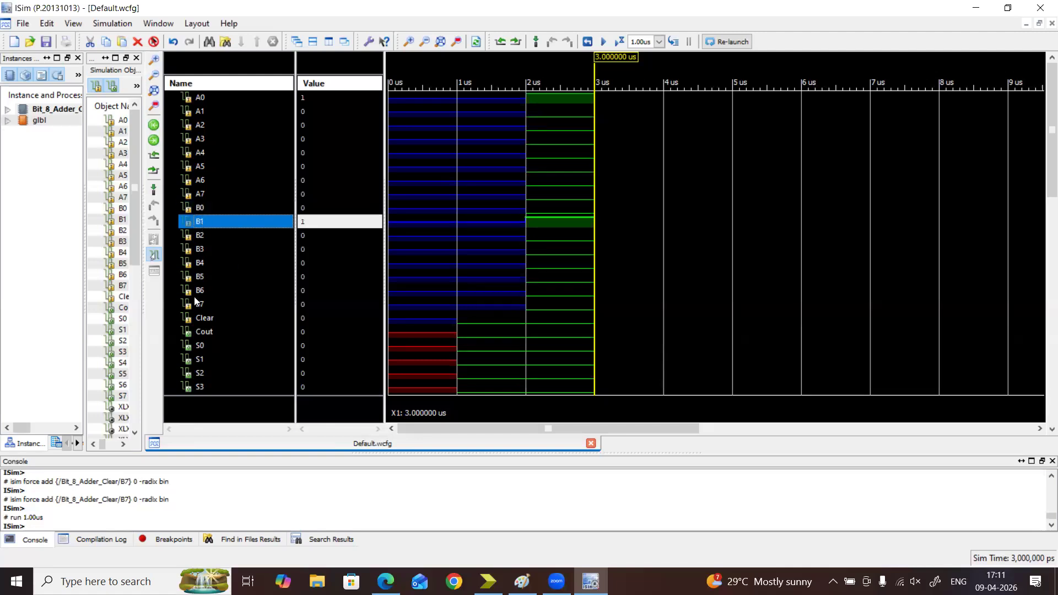
Force the Clear input to a constant binary value of 1 and run the simulation for another 1.00 us
left_click(200, 318)
right_click(200, 318)
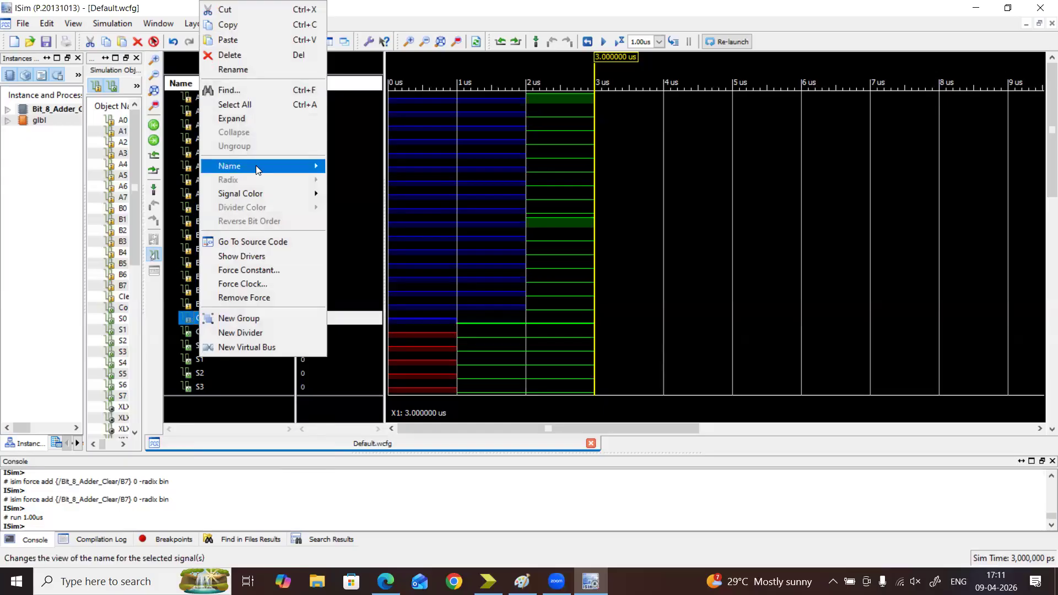
left_click(260, 269)
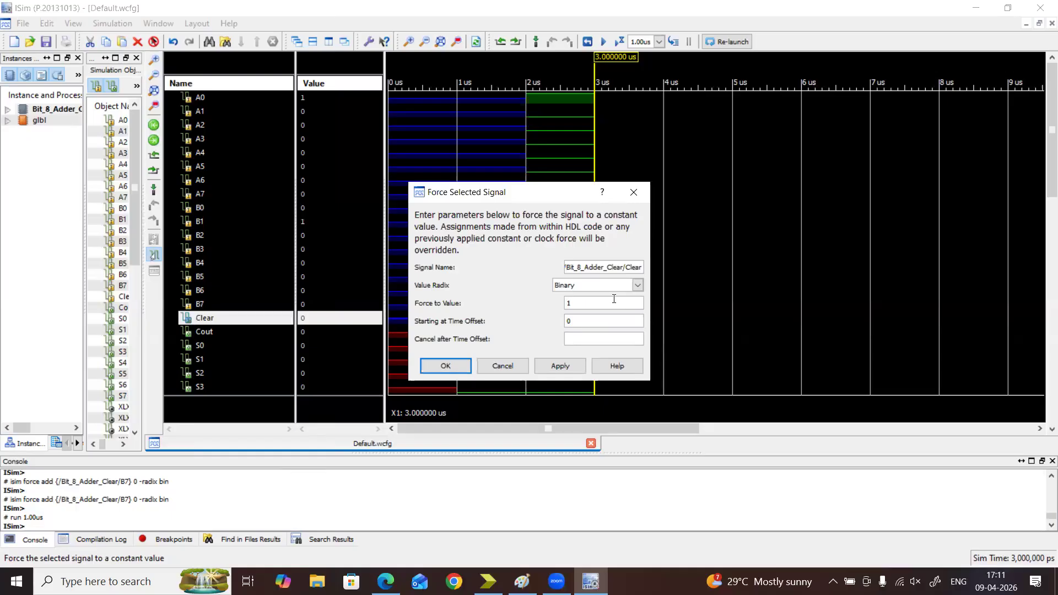
left_click(433, 366)
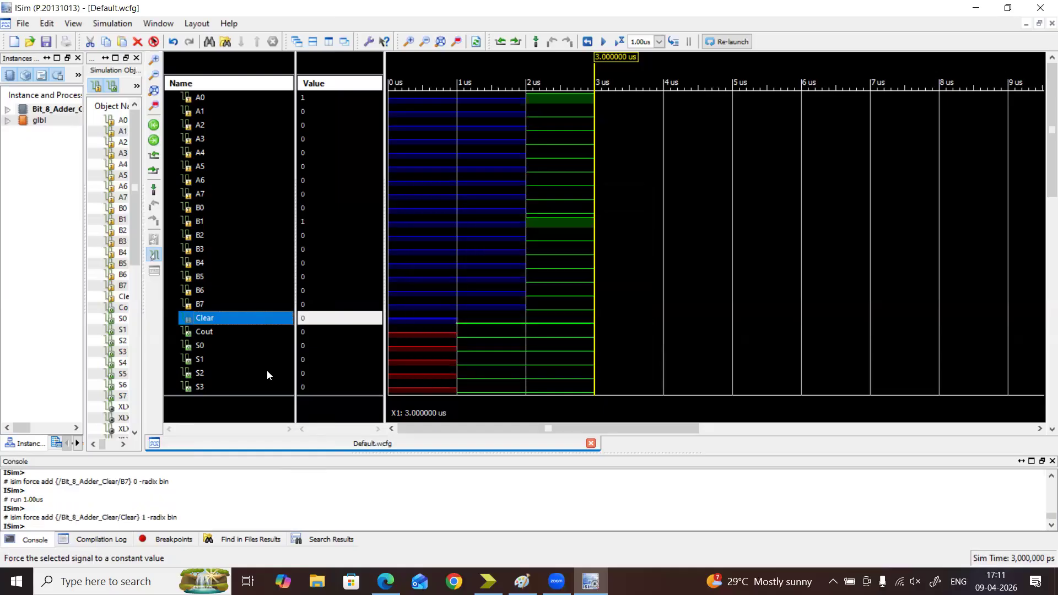
left_click(211, 346)
left_click(208, 358)
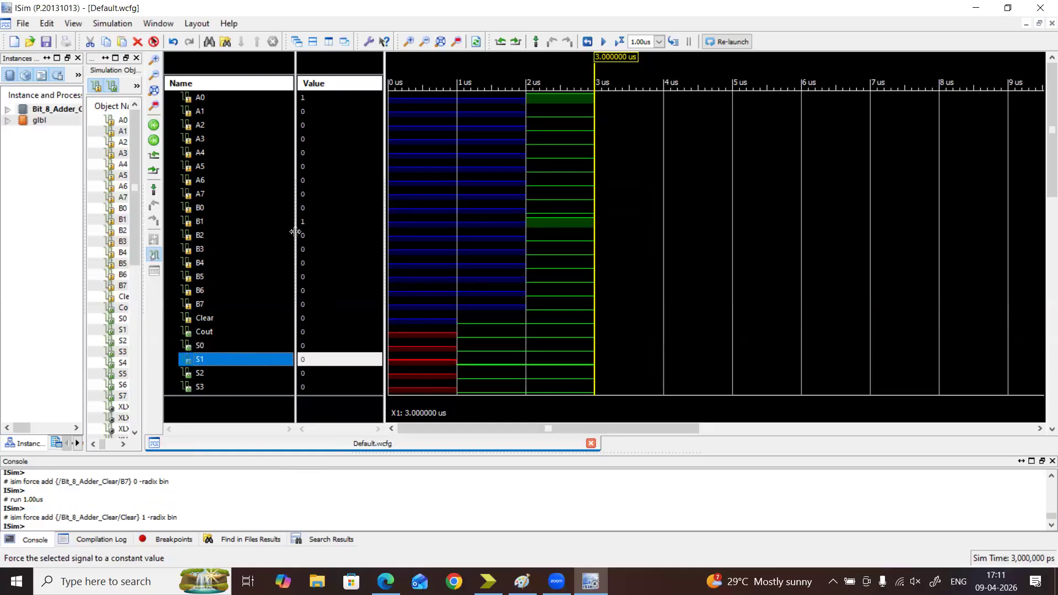
left_click(620, 41)
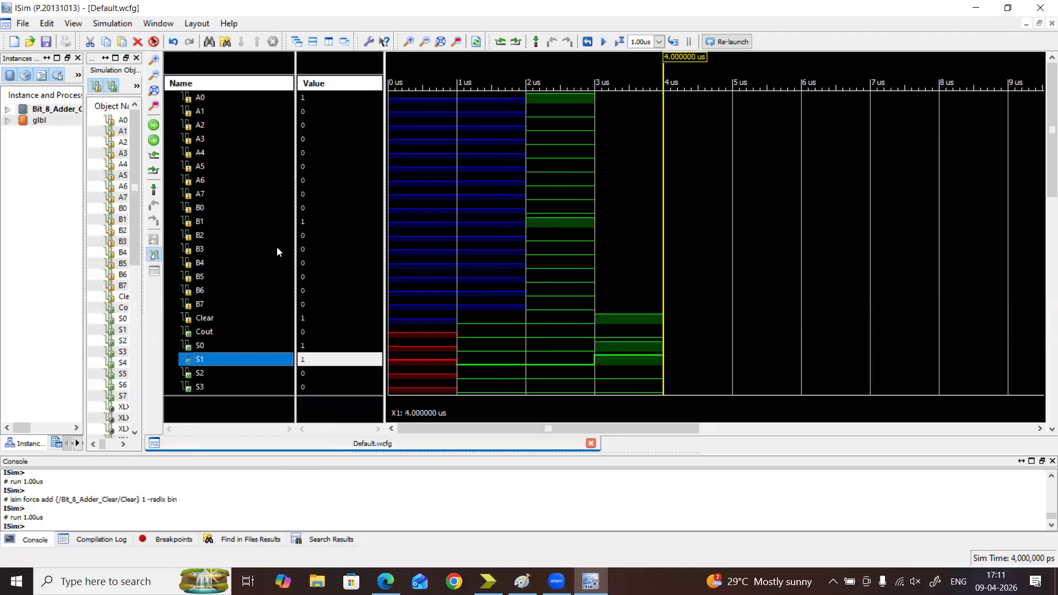
Examine the Clear, Cout and S0 to S7 waveforms to compare the sum with the A and B inputs
scroll(269, 255, "down", 3)
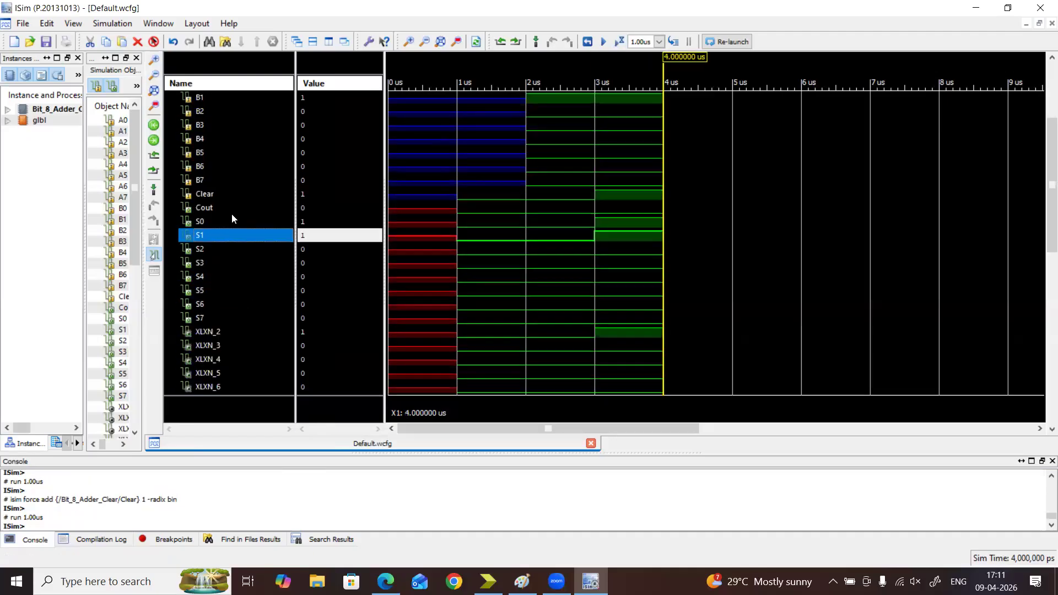
left_click(209, 222)
left_click(206, 235)
left_click(216, 213)
left_click(216, 221)
left_click(216, 230)
scroll(400, 266, "down", 6)
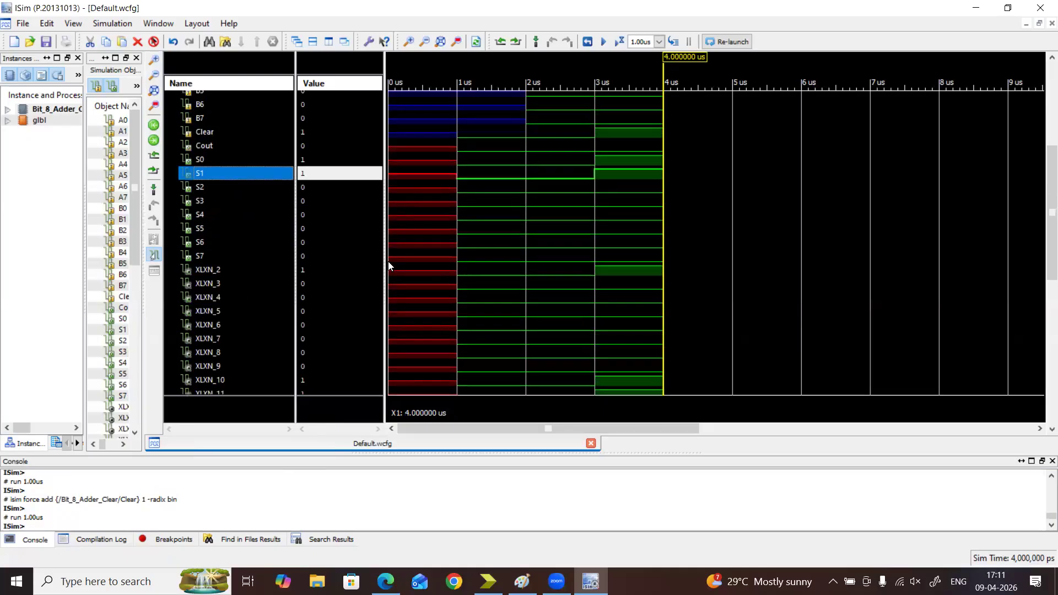
scroll(388, 261, "up", 8)
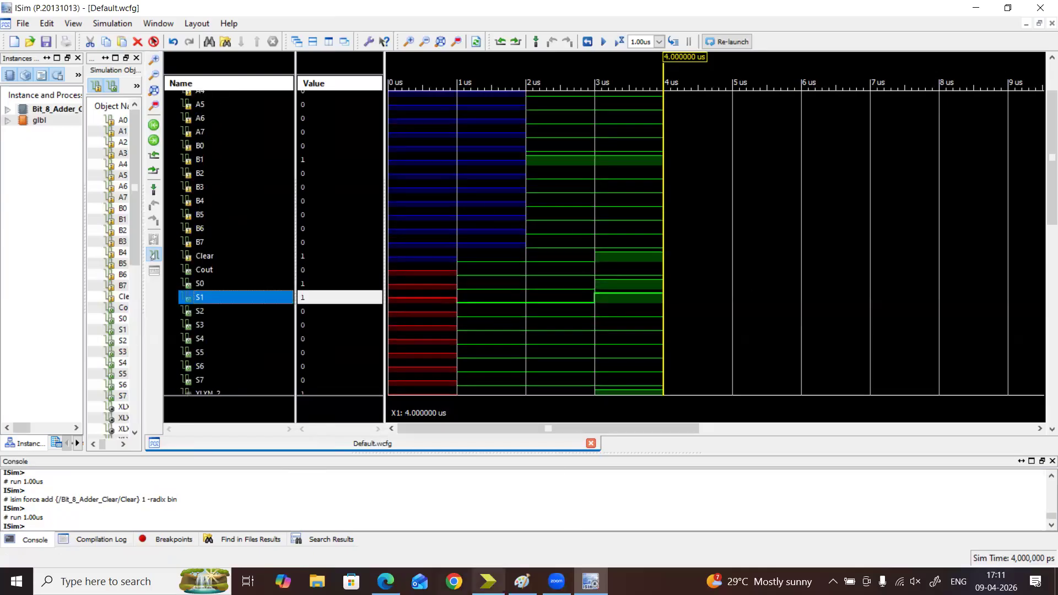
Switch to ISE Project Navigator and widen the schematic area to show the whole Bit_8_Adder_Clear circuit
left_click(488, 578)
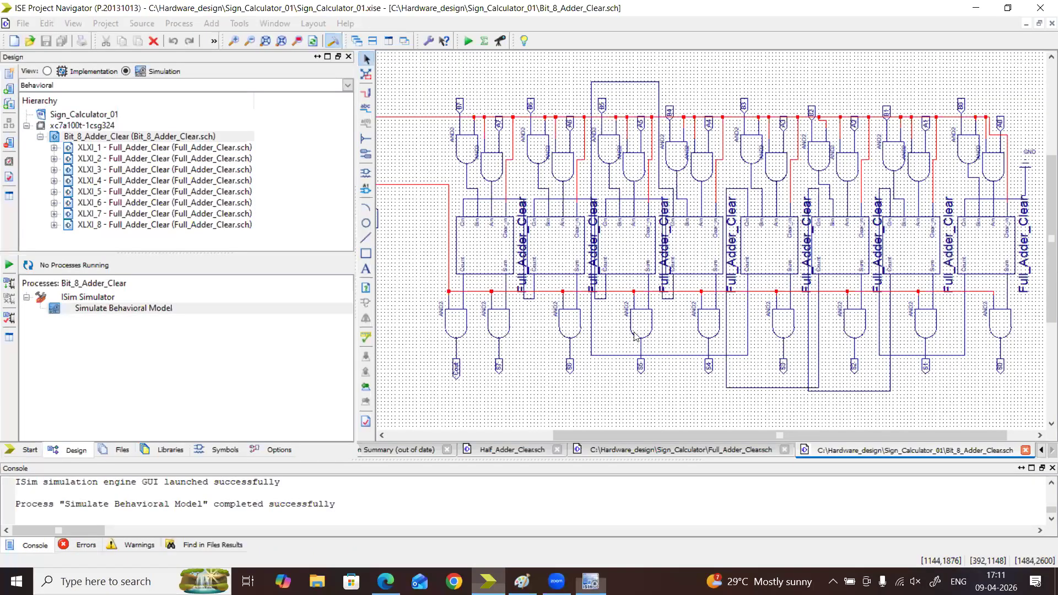
mouse_move(799, 433)
left_mouse_down()
mouse_move(840, 439)
mouse_move(780, 450)
mouse_move(807, 451)
mouse_move(790, 447)
left_mouse_up()
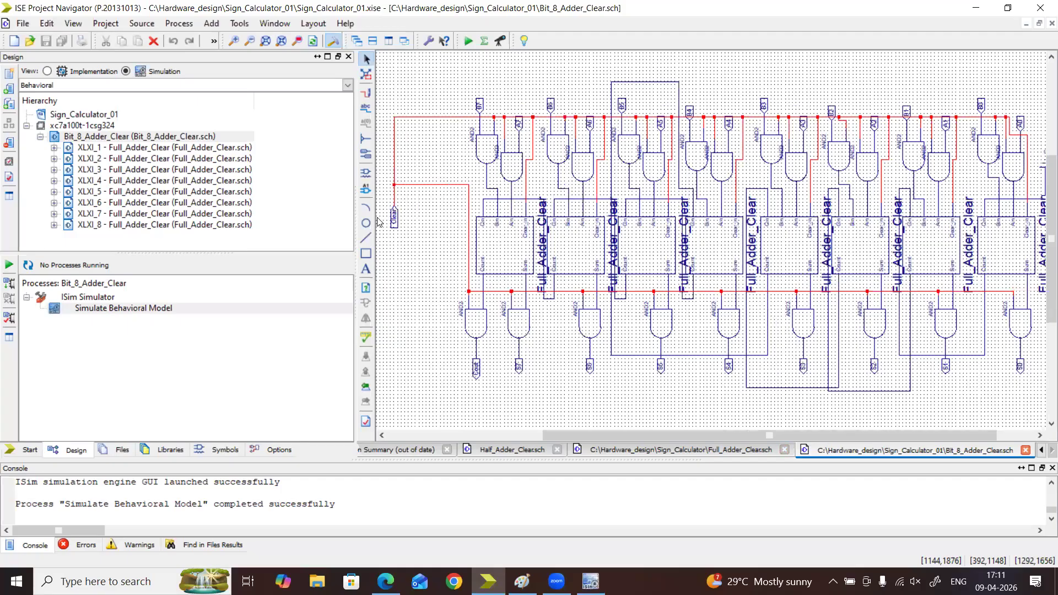
left_click_drag(354, 216, 177, 232)
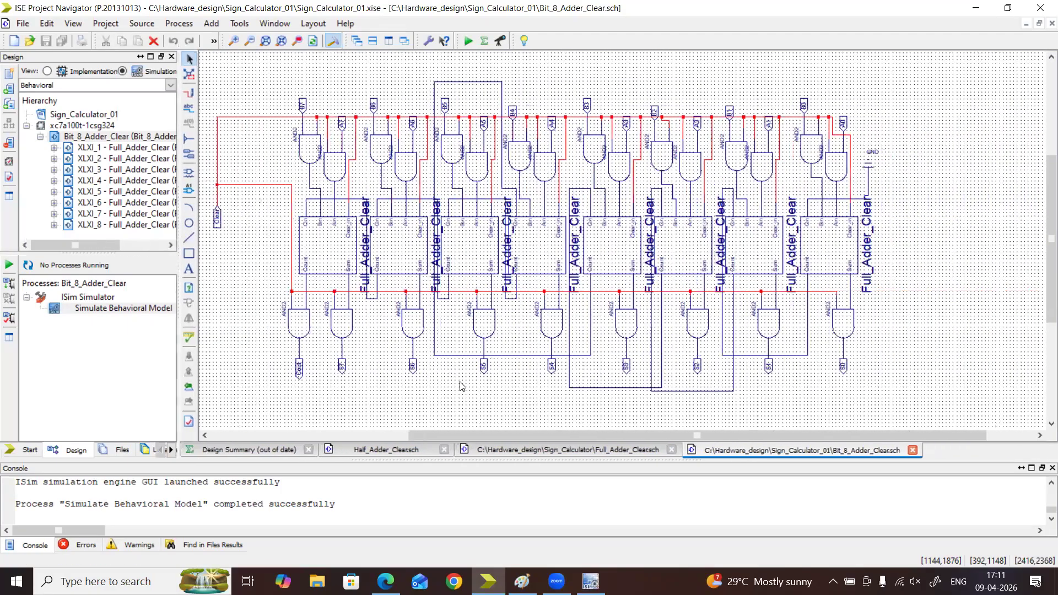
left_click_drag(481, 434, 433, 434)
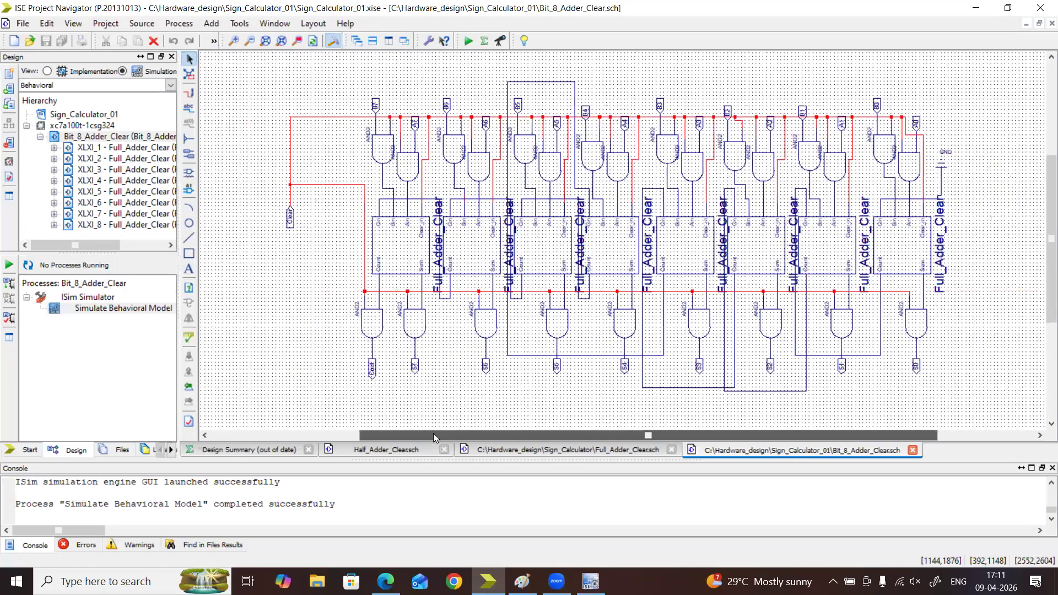
Deselect the Clear net and inspect the pin connections of the Full_Adder_Clear instance XLXI_4
left_click(968, 253)
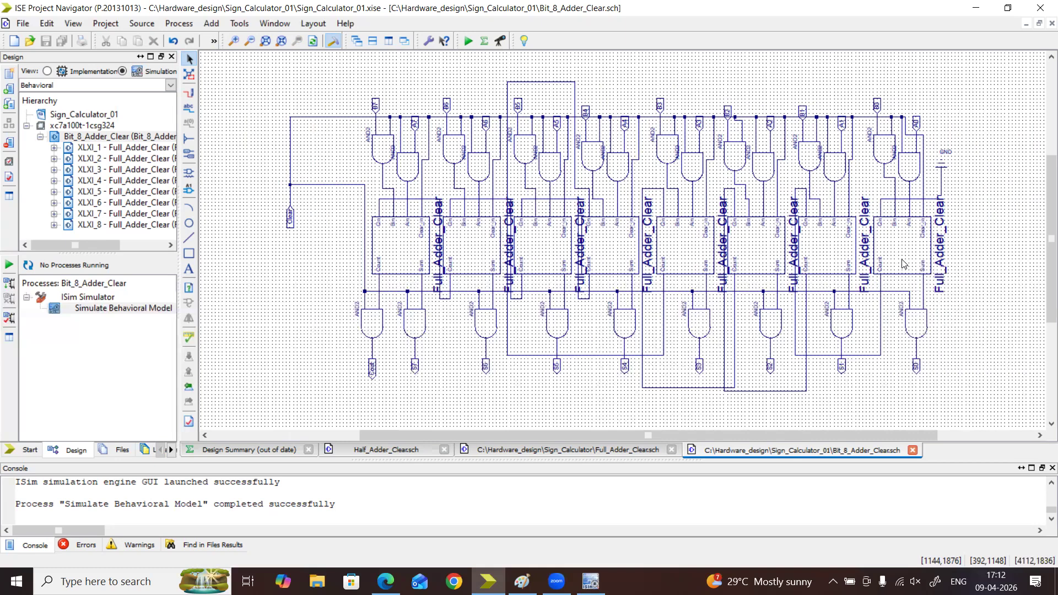
mouse_move(901, 257)
left_click_drag(236, 76, 1042, 254)
scroll(980, 224, "up", 1)
left_click(981, 223)
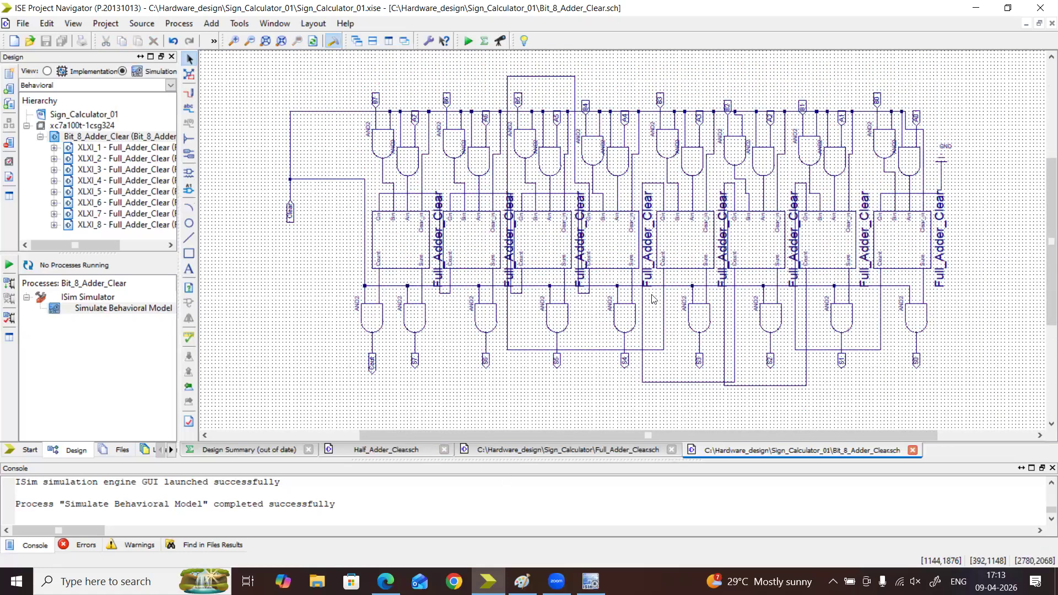
mouse_move(639, 243)
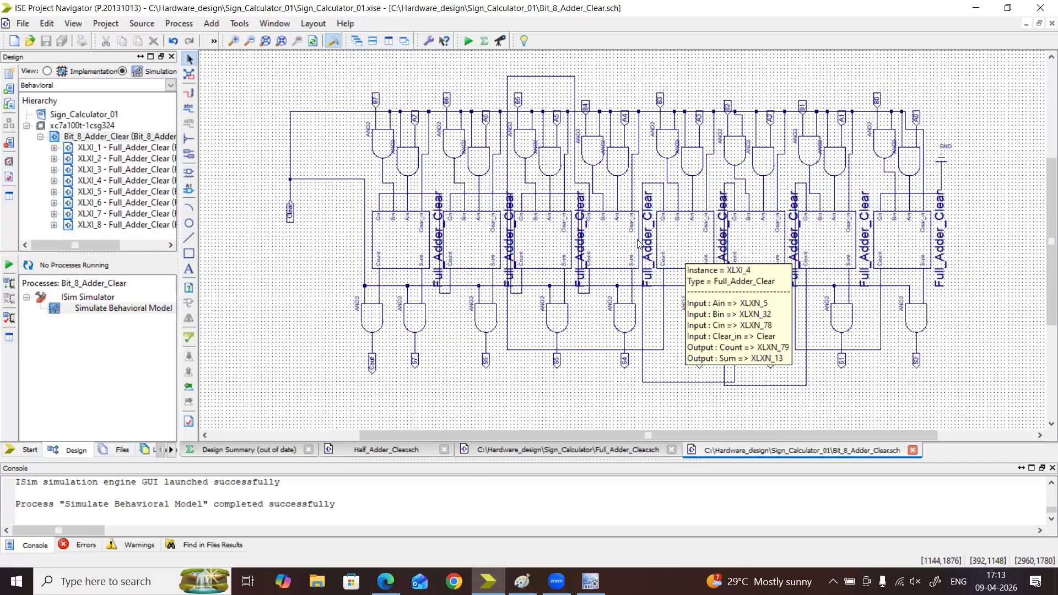